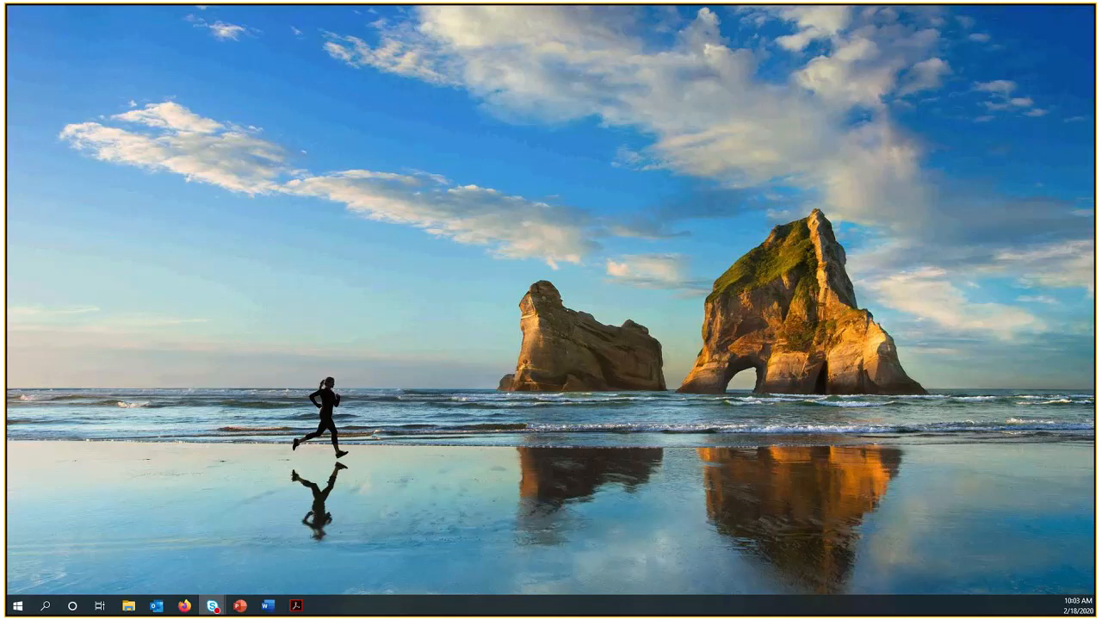
# Minimize the webinar meeting window to clear the desktop.
pyautogui.moveTo(0, 61); pyautogui.dragTo(364, 42)
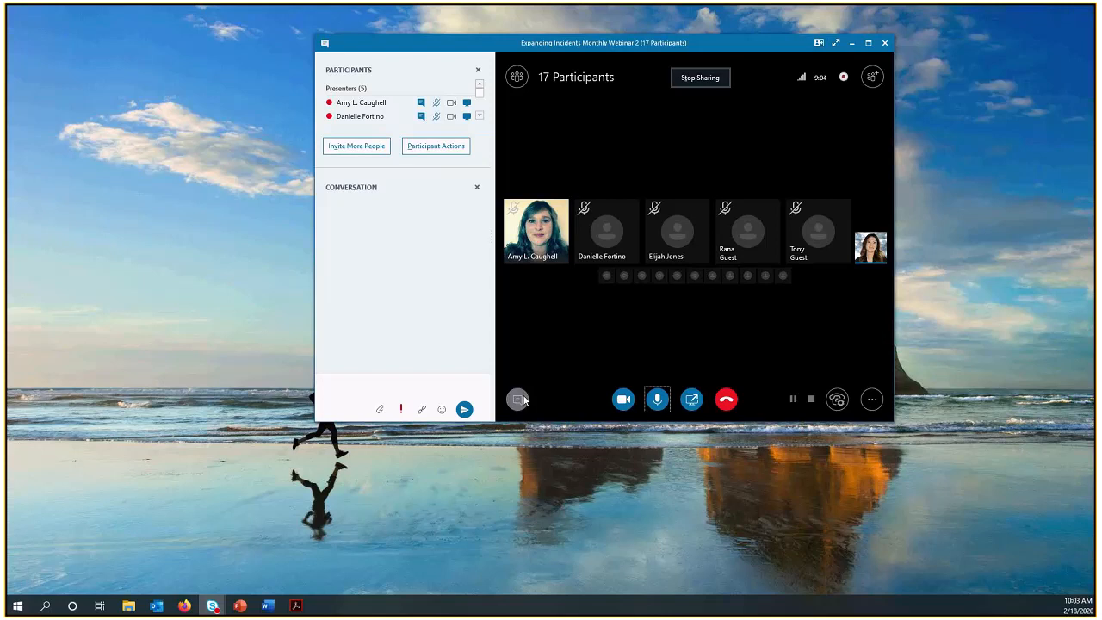
pyautogui.click(517, 399)
pyautogui.click(509, 396)
pyautogui.click(852, 43)
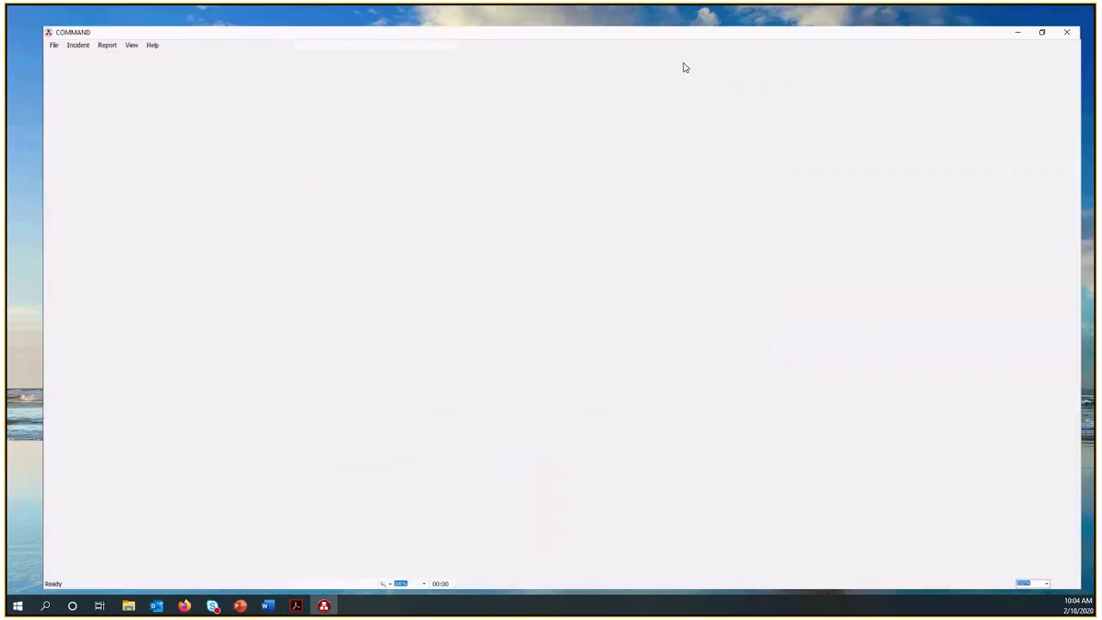
# Bring up the Start Incident dialog in COMMAND and show the form for a new incident.
pyautogui.click(16, 23)
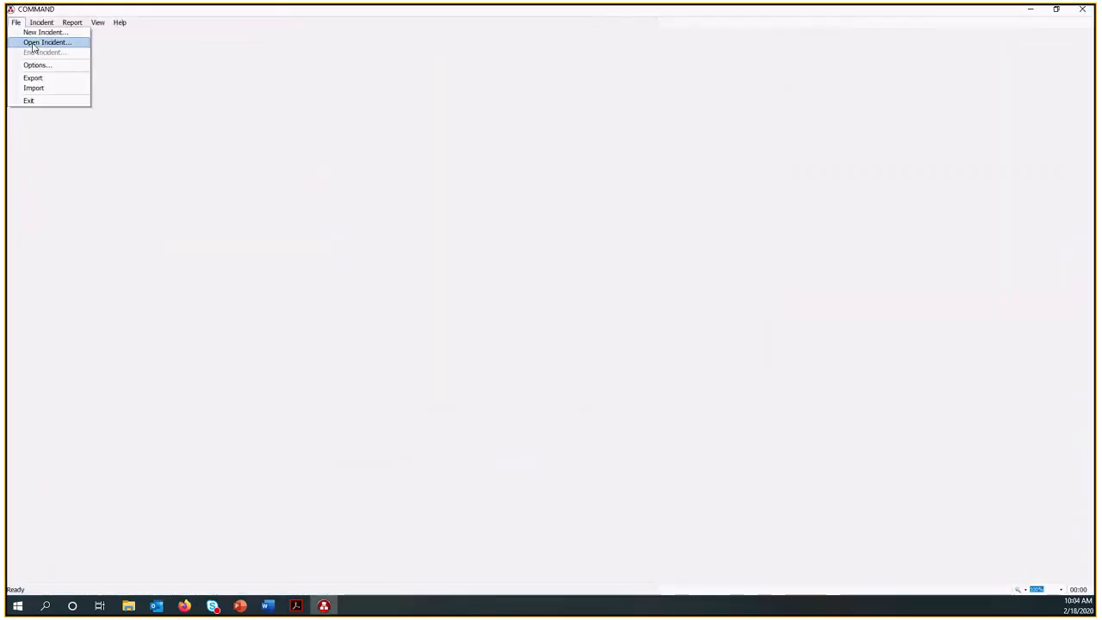
pyautogui.click(35, 42)
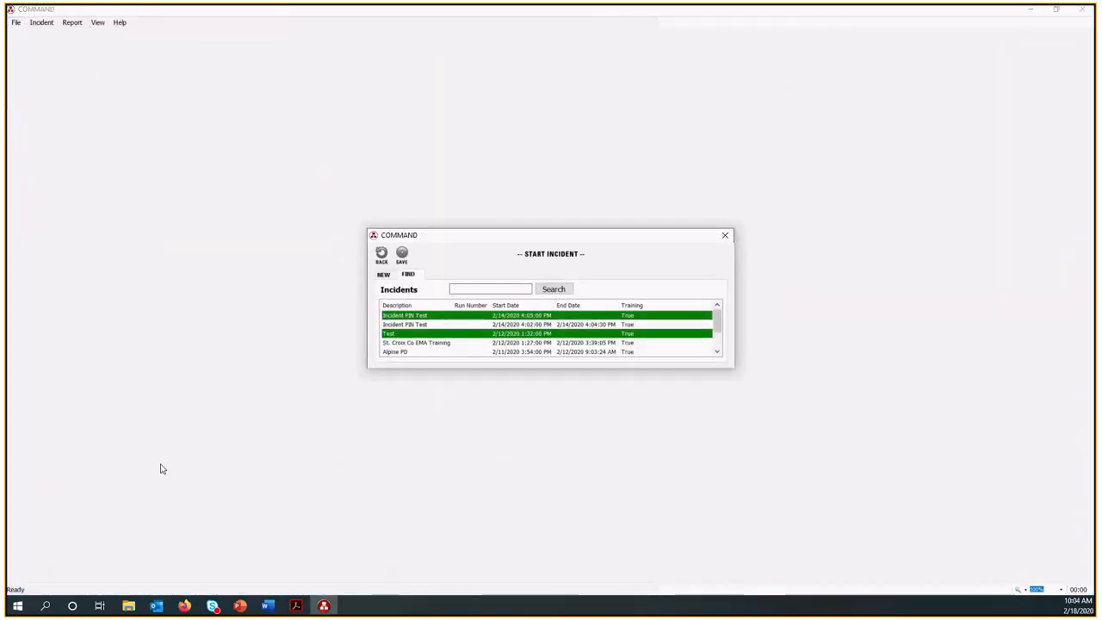
pyautogui.click(388, 274)
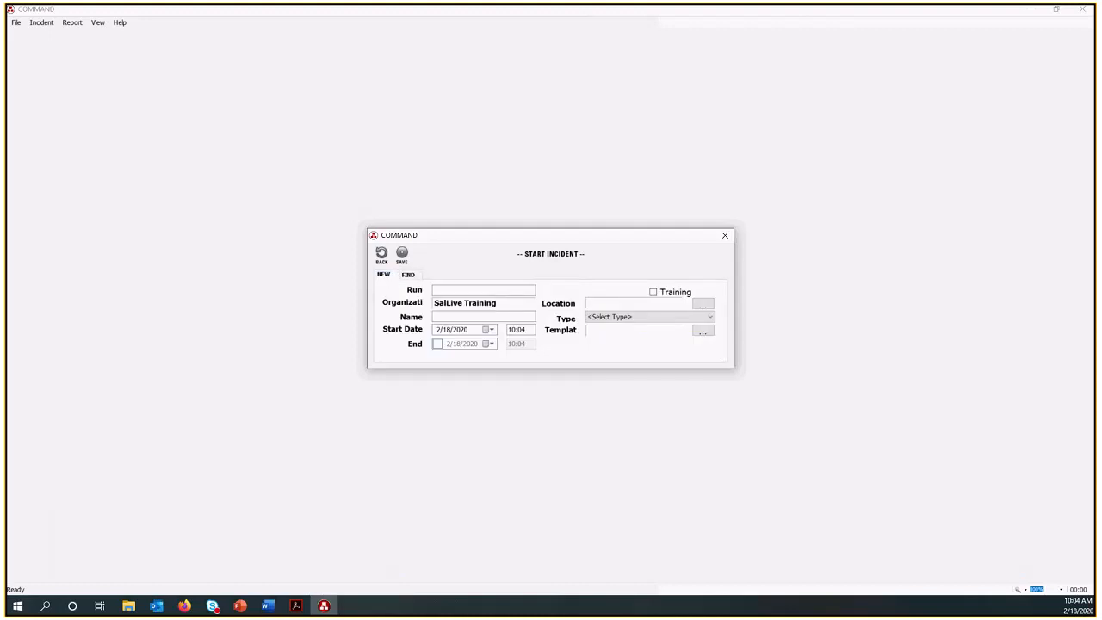
pyautogui.hotkey('alt', 'Tab')
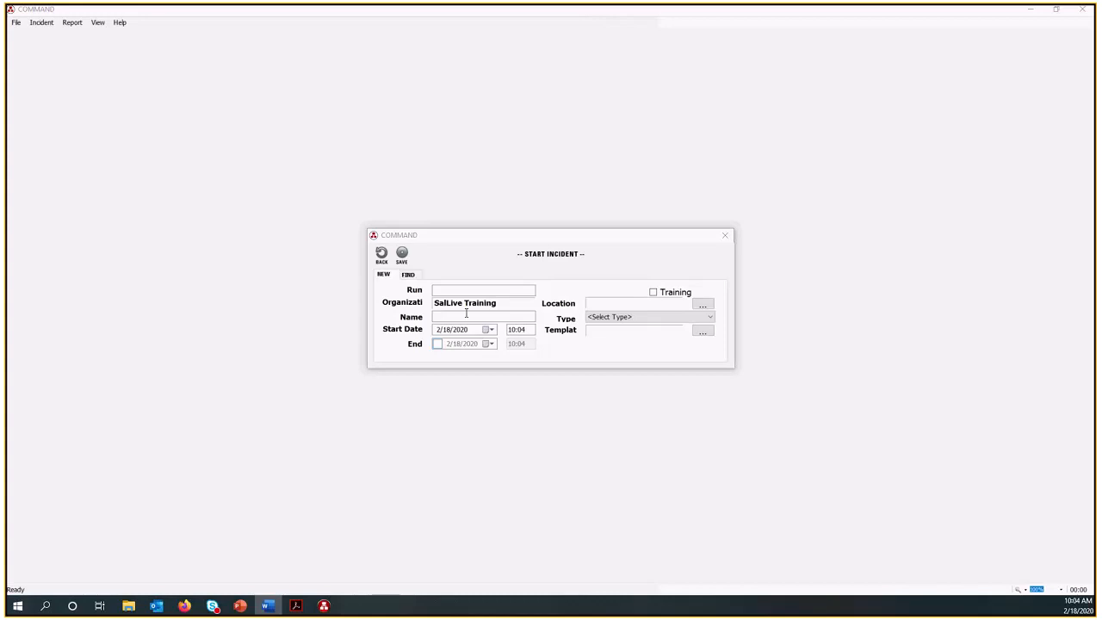
# Name the new incident COMMAND Training D2 and mark it as a training incident.
pyautogui.click(440, 293)
pyautogui.click(446, 318)
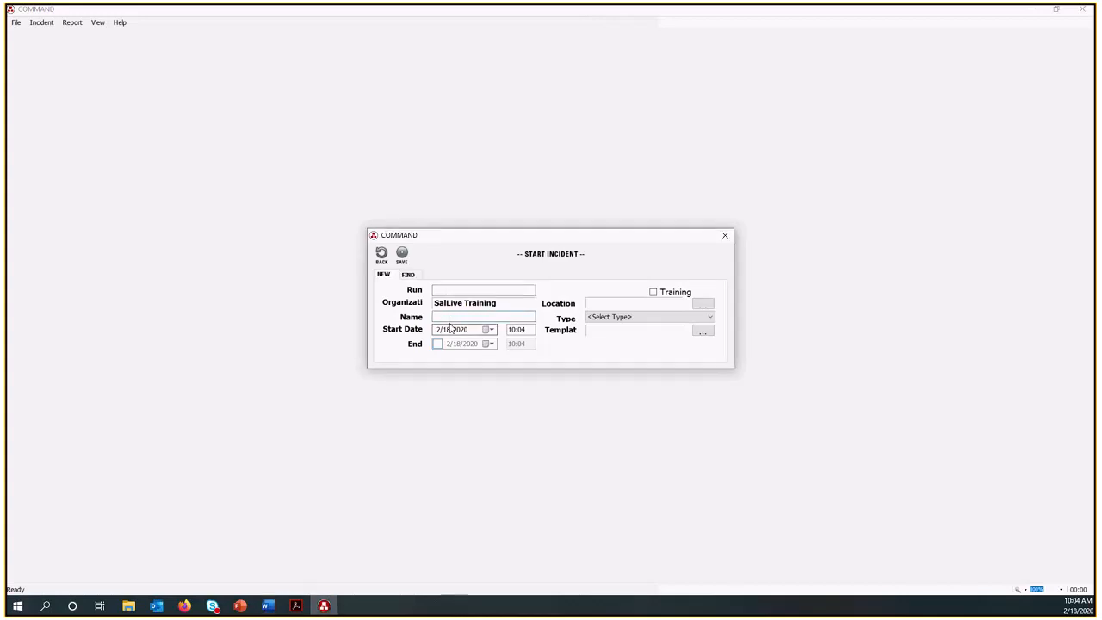
pyautogui.write('COMMAND Training D2')
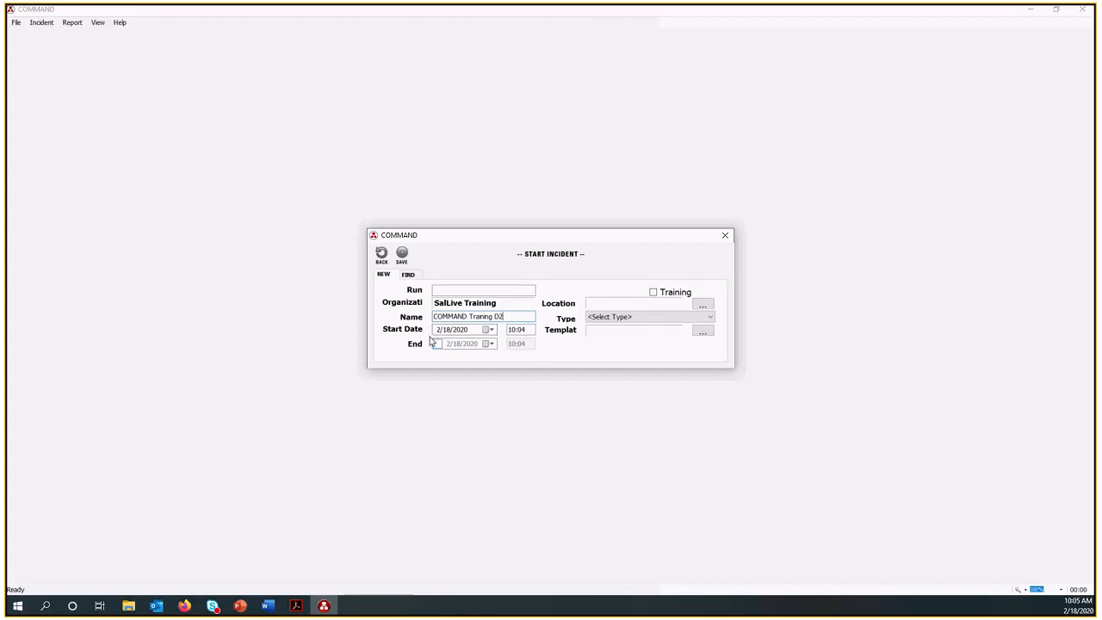
pyautogui.click(654, 294)
# Look at the Add Location form and the available incident types, leaving location and type unset.
pyautogui.click(704, 305)
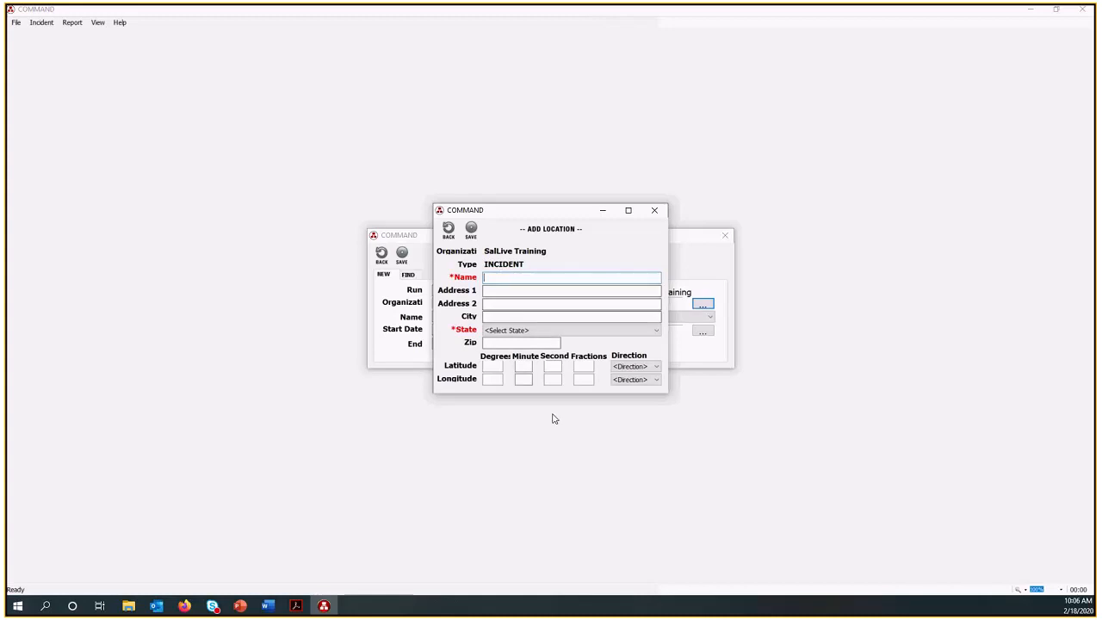
pyautogui.click(603, 212)
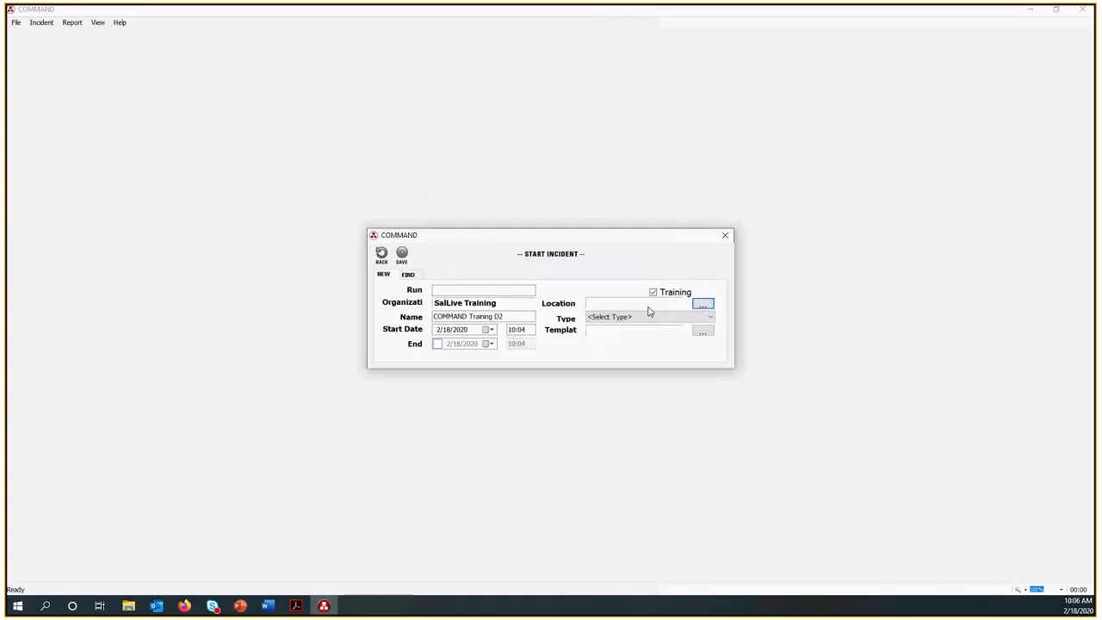
pyautogui.click(709, 316)
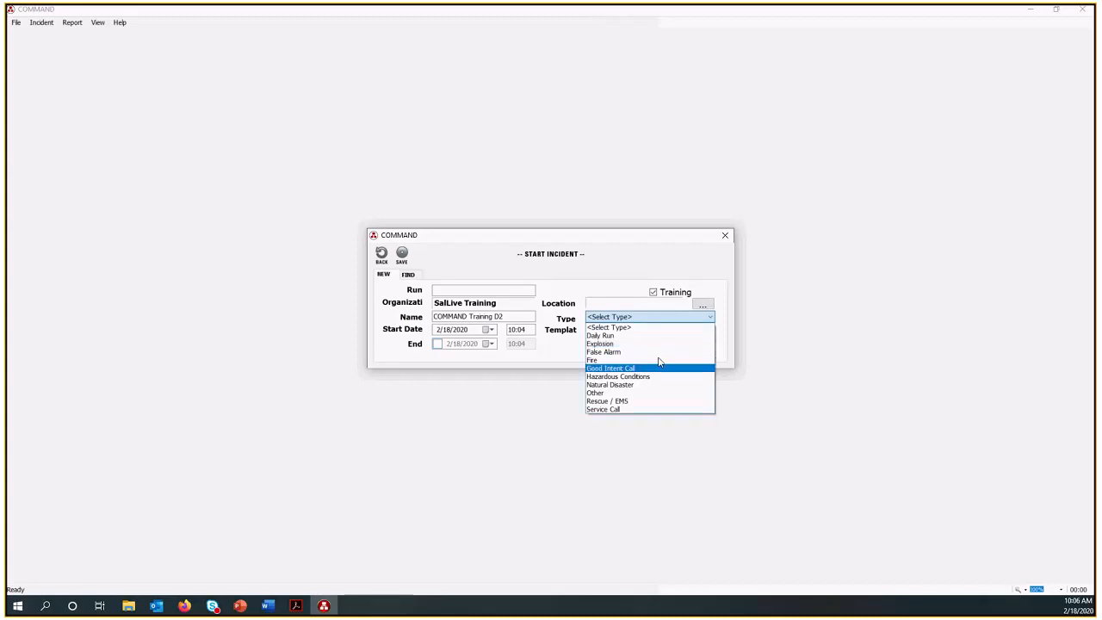
pyautogui.click(638, 328)
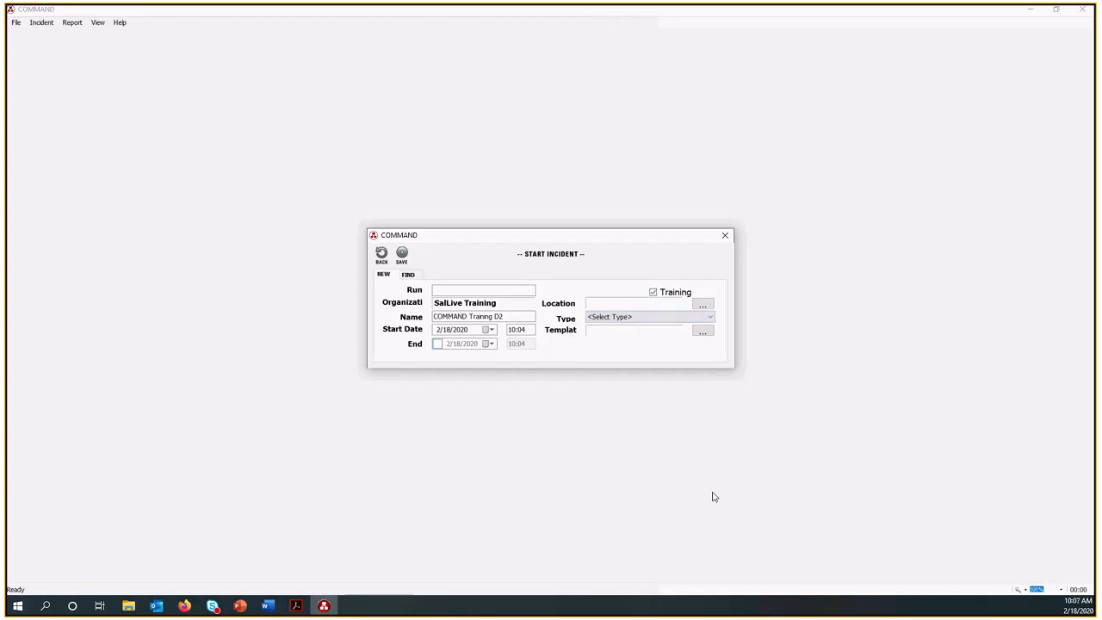
# Save the new training incident to start it, and look over the available incident commands.
pyautogui.click(706, 338)
pyautogui.click(403, 256)
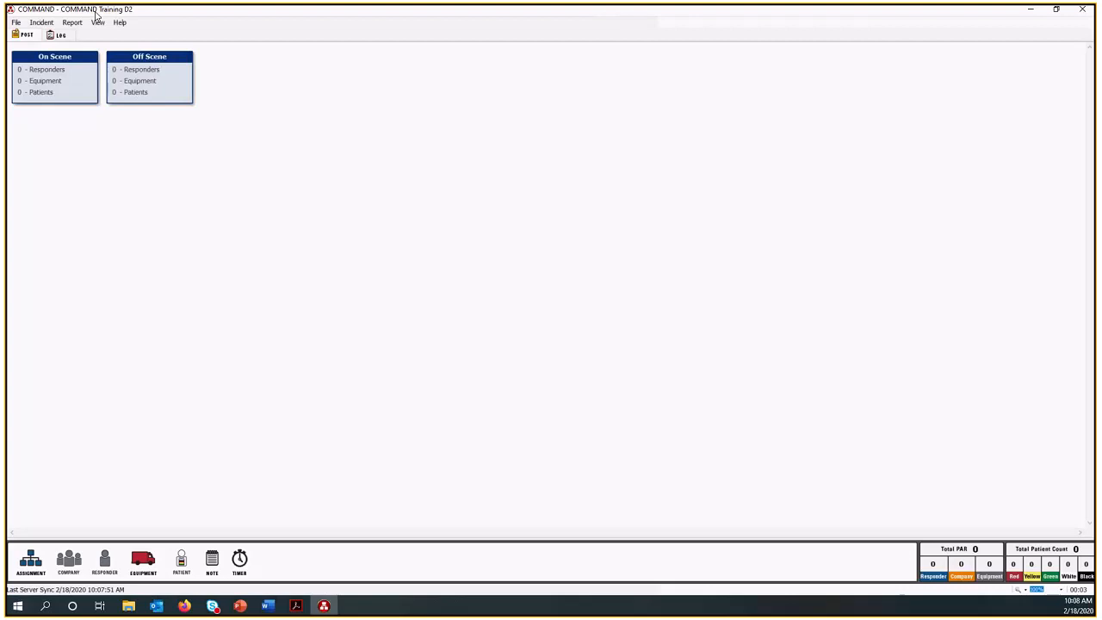
pyautogui.click(43, 23)
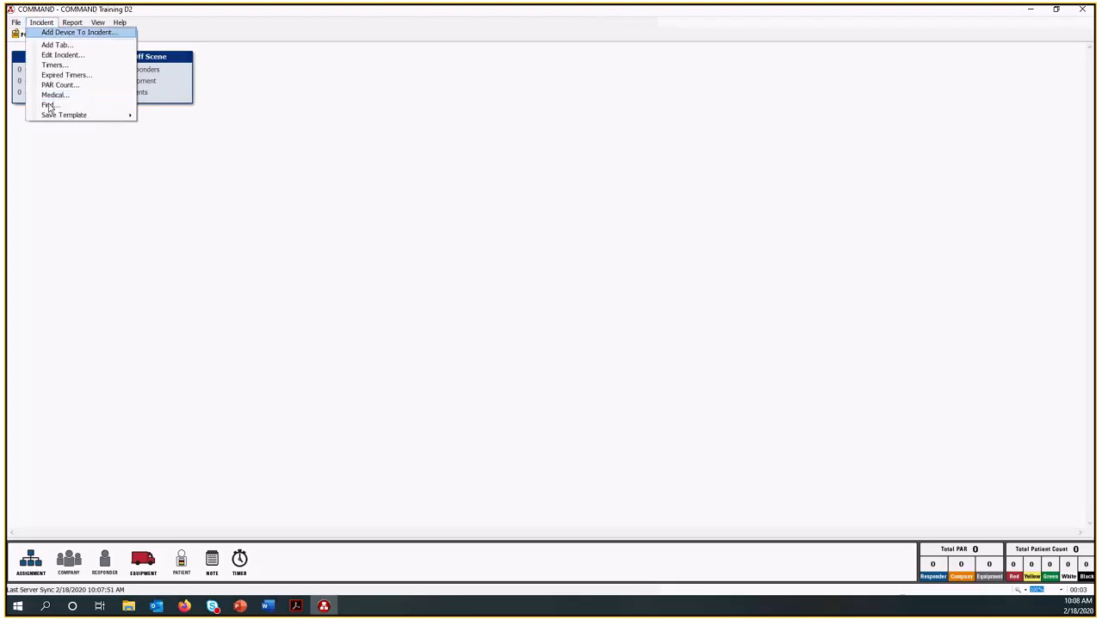
pyautogui.click(157, 286)
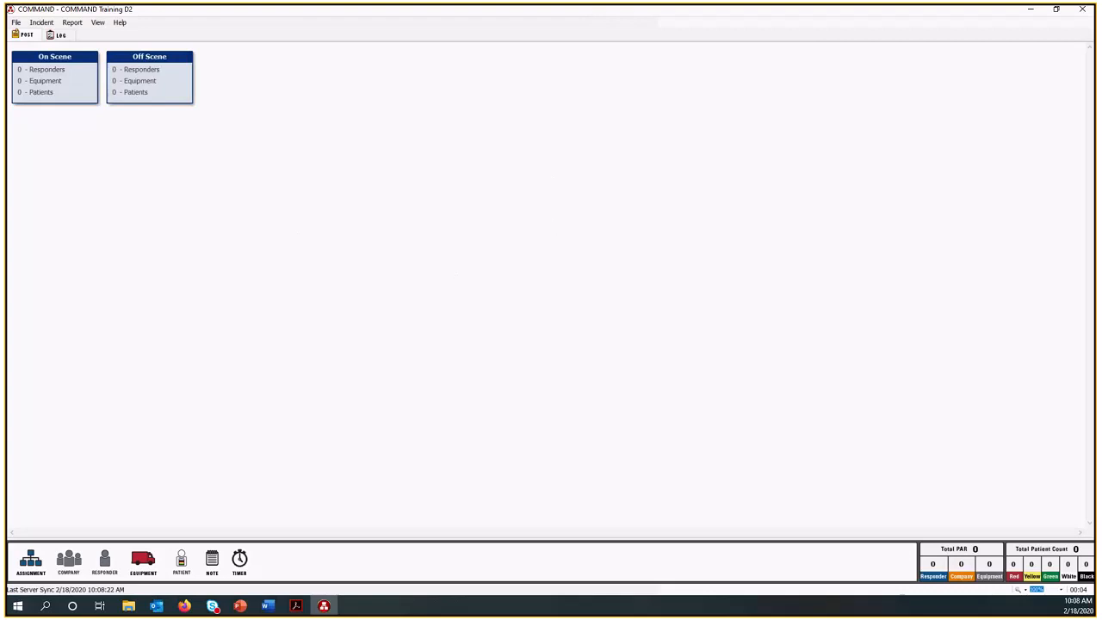
# Review the incident log and its checklist editor, and widen the log's Device column to fit the full device names.
pyautogui.click(57, 35)
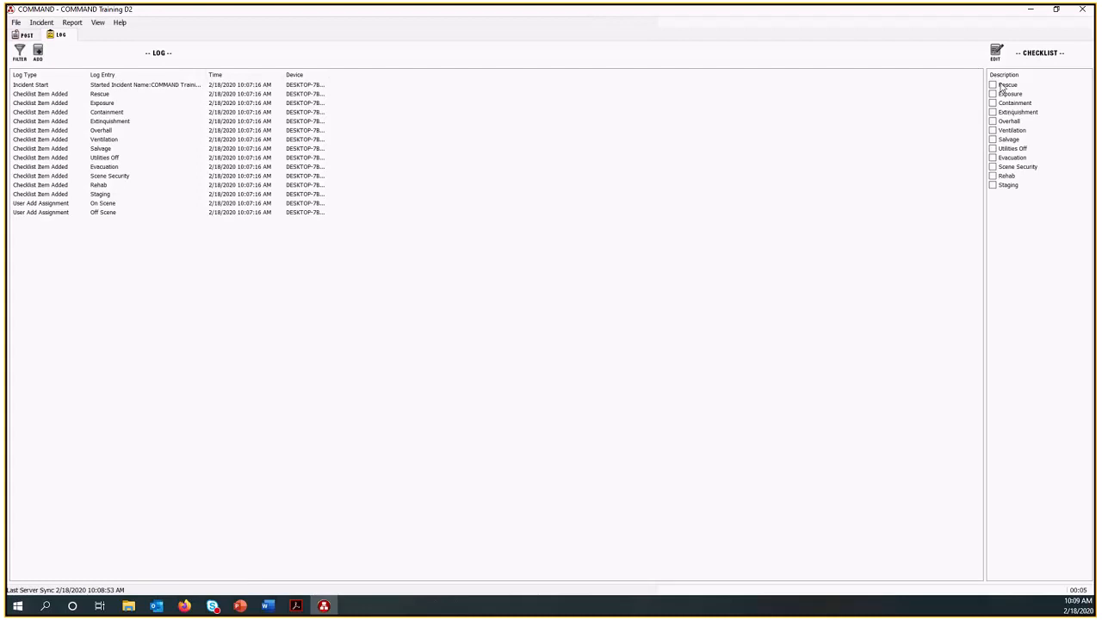
pyautogui.click(996, 52)
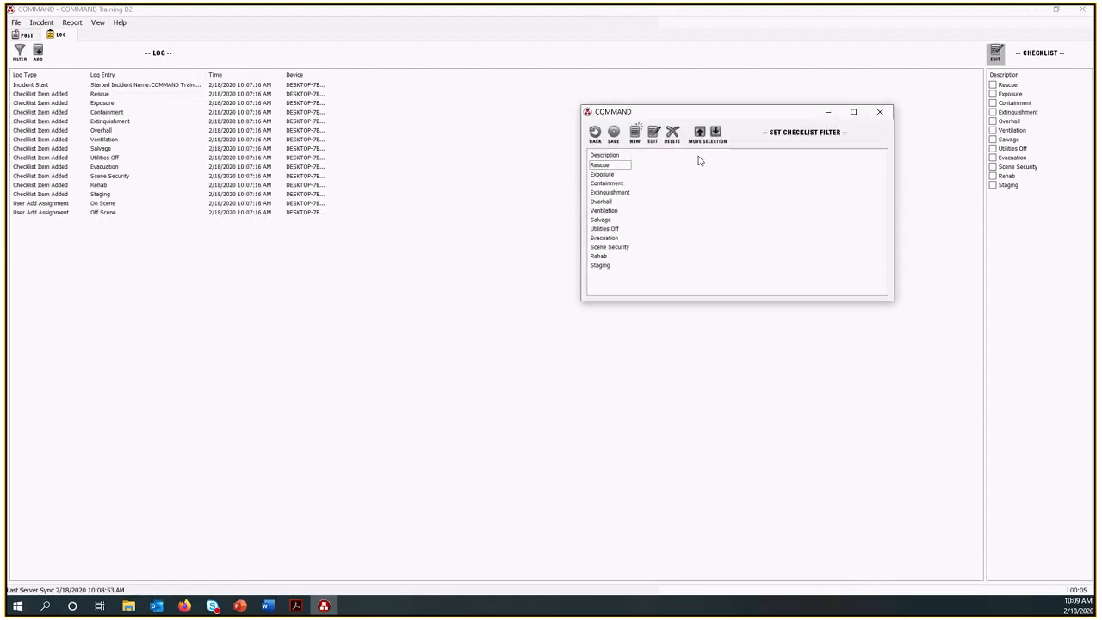
pyautogui.click(879, 112)
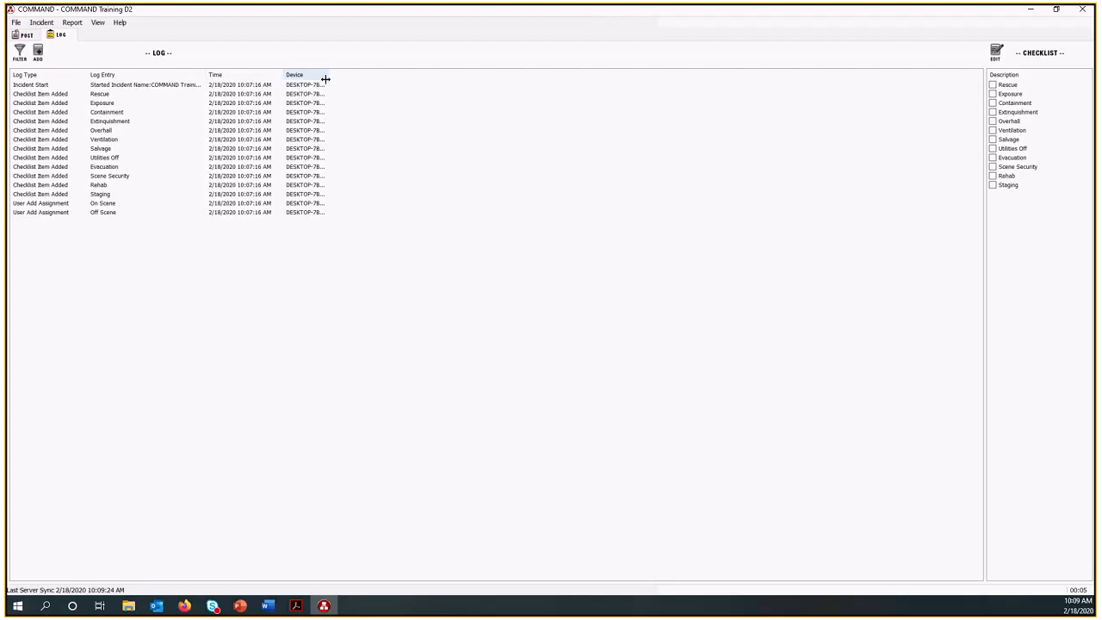
pyautogui.moveTo(324, 77); pyautogui.dragTo(366, 75)
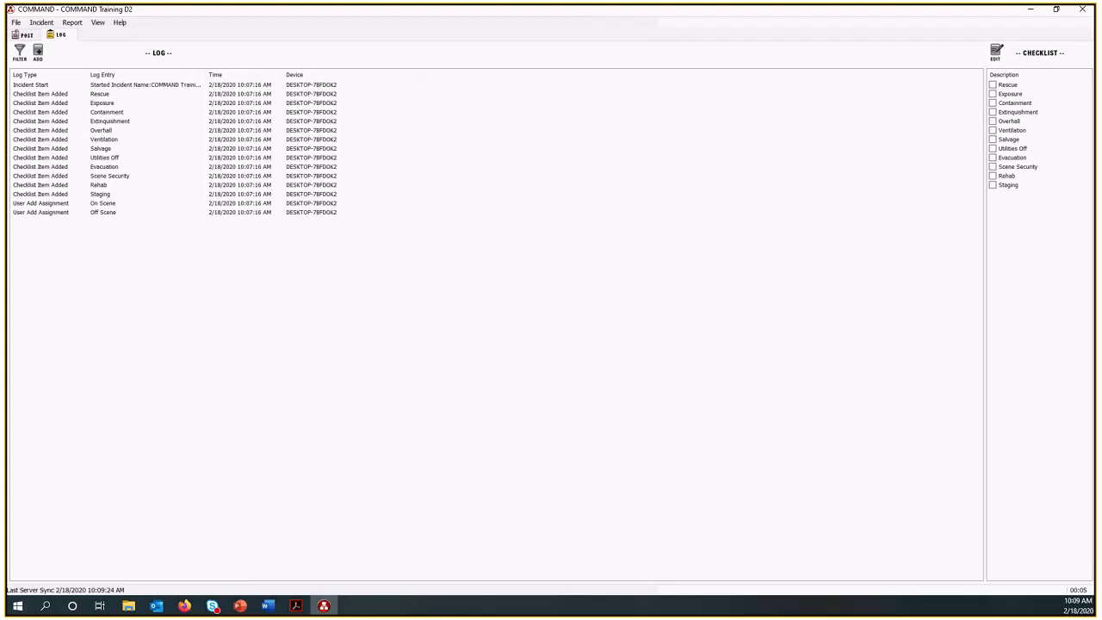
pyautogui.click(25, 35)
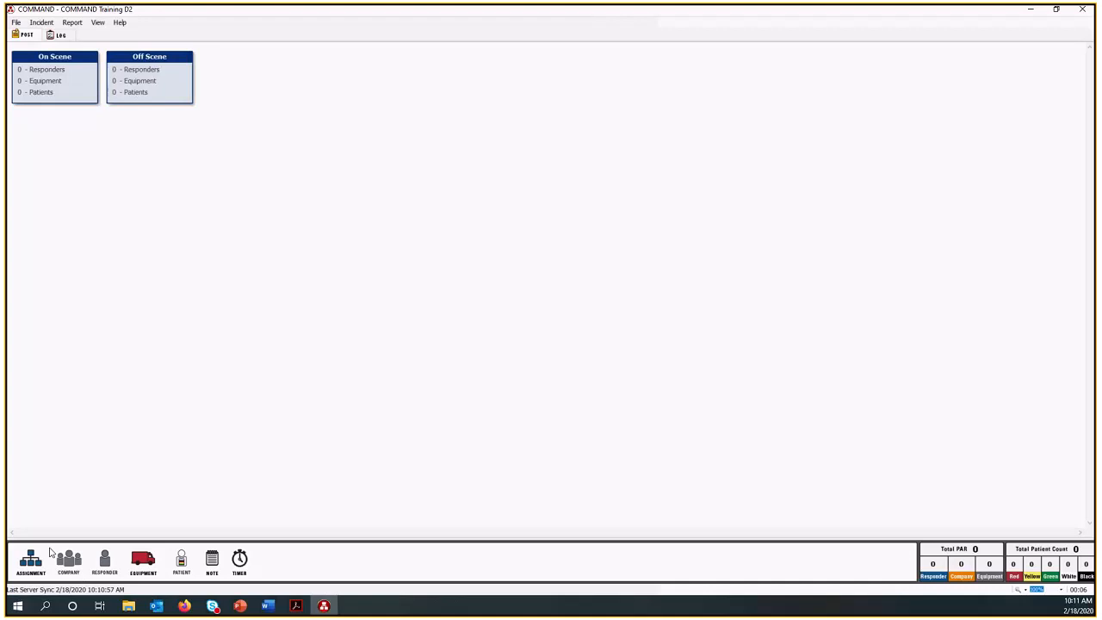
# Add an assignment named Incident Command at the Incident Command level to the post board, loading the existing assignment.
pyautogui.moveTo(35, 564); pyautogui.dragTo(406, 219)
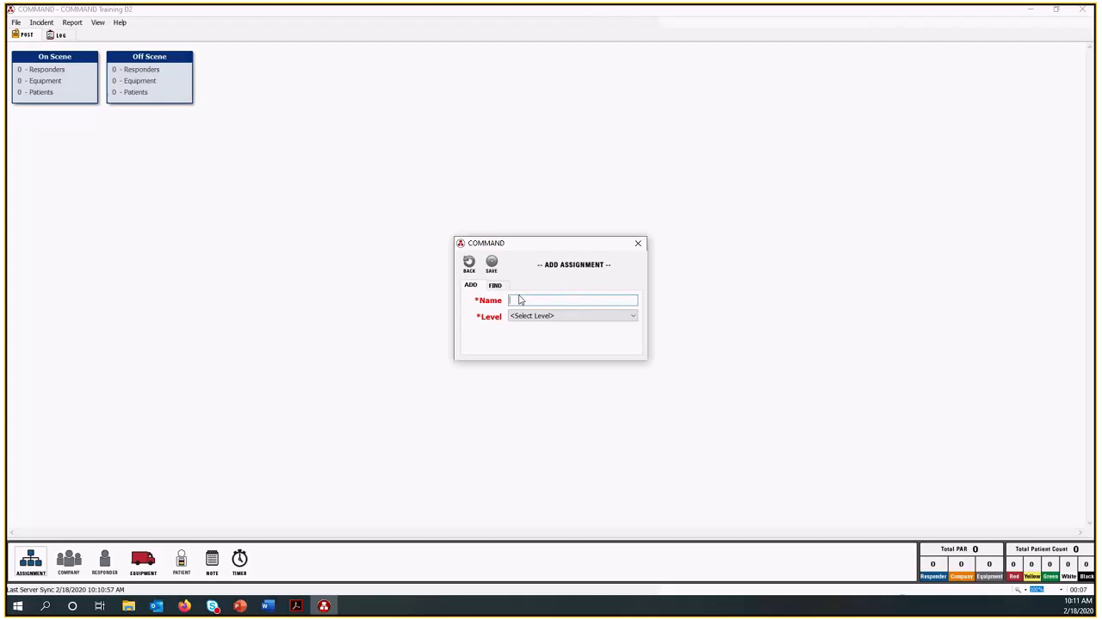
pyautogui.write('Incident Co')
pyautogui.click(551, 319)
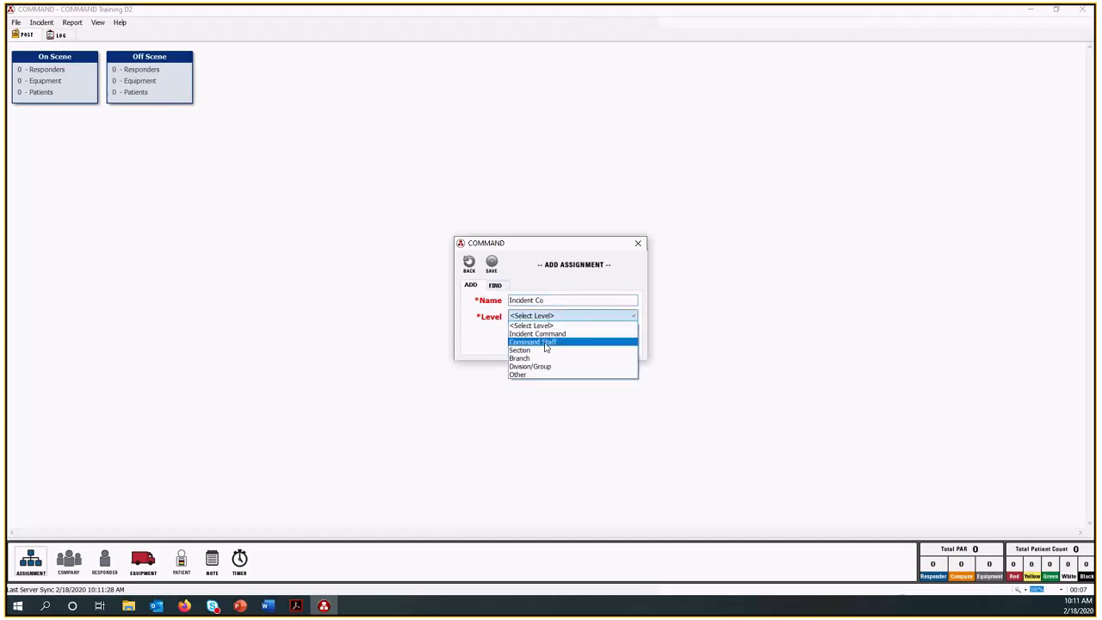
pyautogui.click(548, 334)
pyautogui.click(552, 302)
pyautogui.write('mmand')
pyautogui.click(492, 263)
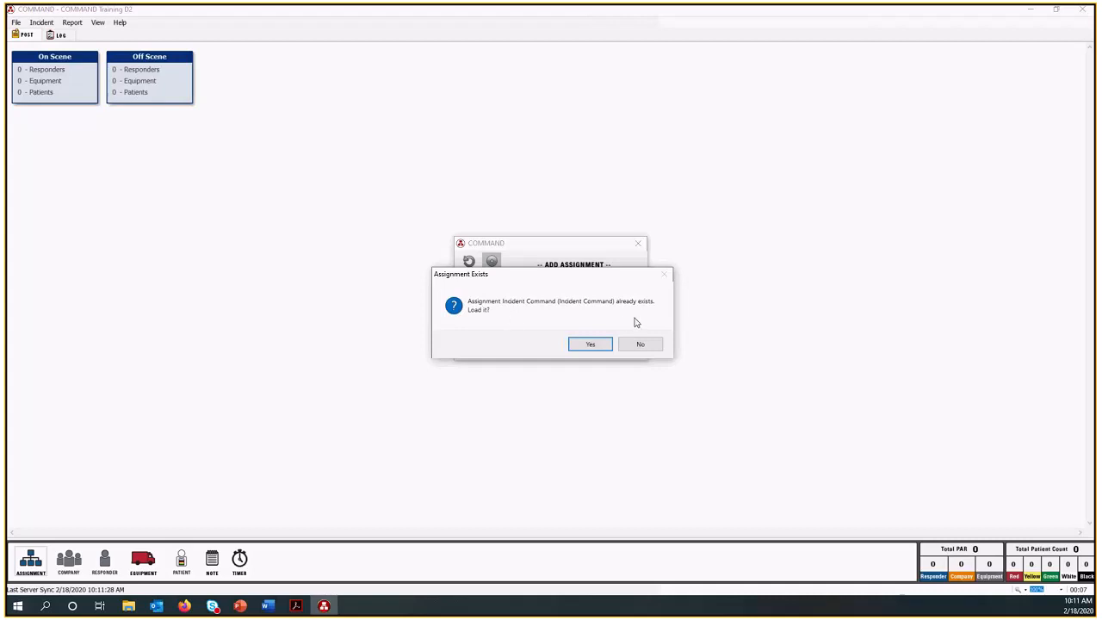
pyautogui.click(591, 344)
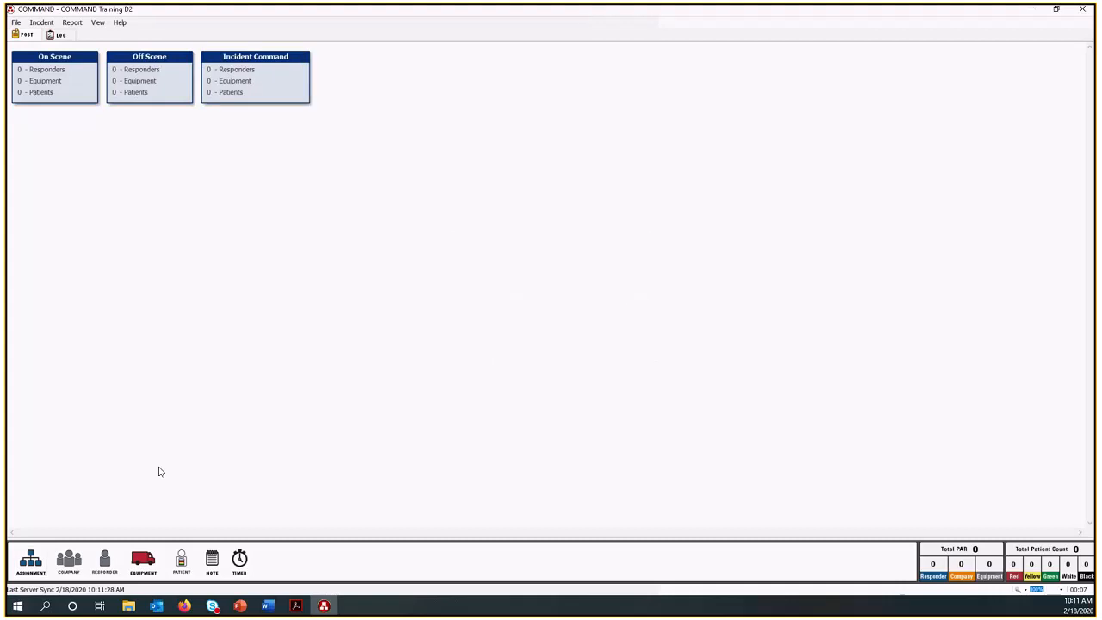
# Find the existing Operations assignment by searching for "Op" and add it beneath Incident Command.
pyautogui.moveTo(30, 564); pyautogui.dragTo(265, 90)
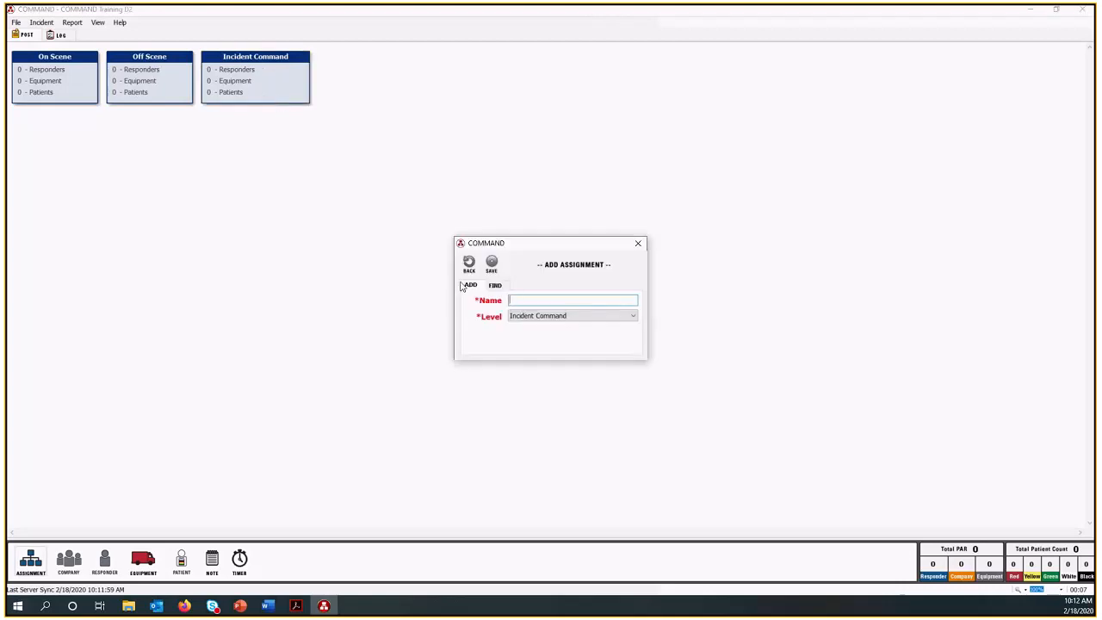
pyautogui.click(494, 286)
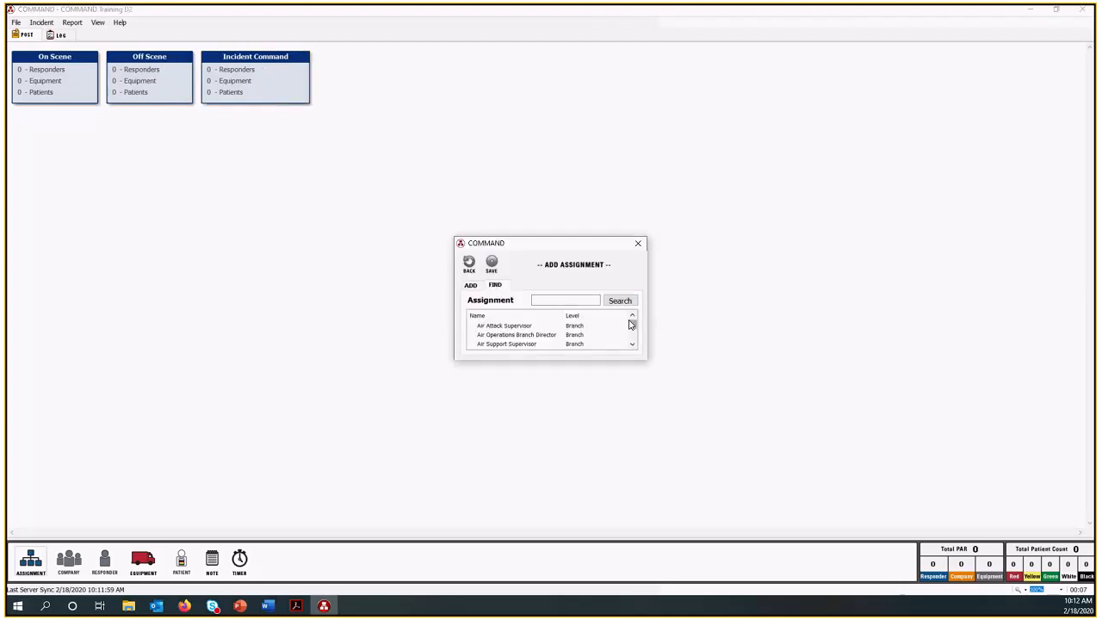
pyautogui.moveTo(635, 325)
pyautogui.mouseDown()
pyautogui.moveTo(637, 344)
pyautogui.moveTo(634, 323)
pyautogui.mouseUp()
pyautogui.moveTo(632, 325)
pyautogui.mouseDown()
pyautogui.moveTo(636, 348)
pyautogui.moveTo(633, 323)
pyautogui.mouseUp()
pyautogui.click(554, 302)
pyautogui.write('Op')
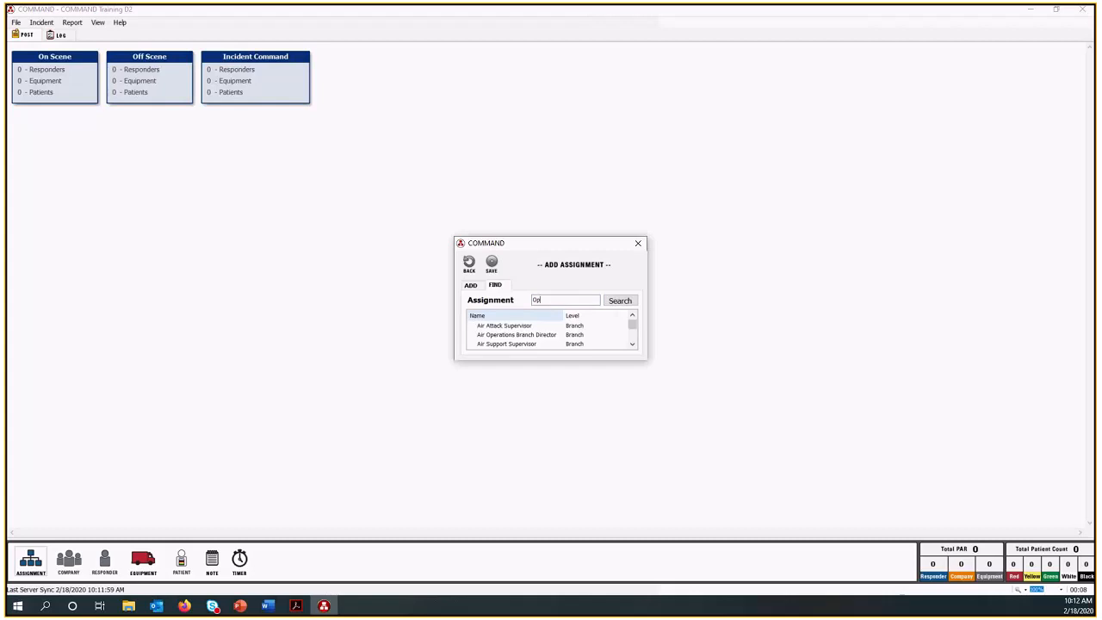
pyautogui.click(631, 299)
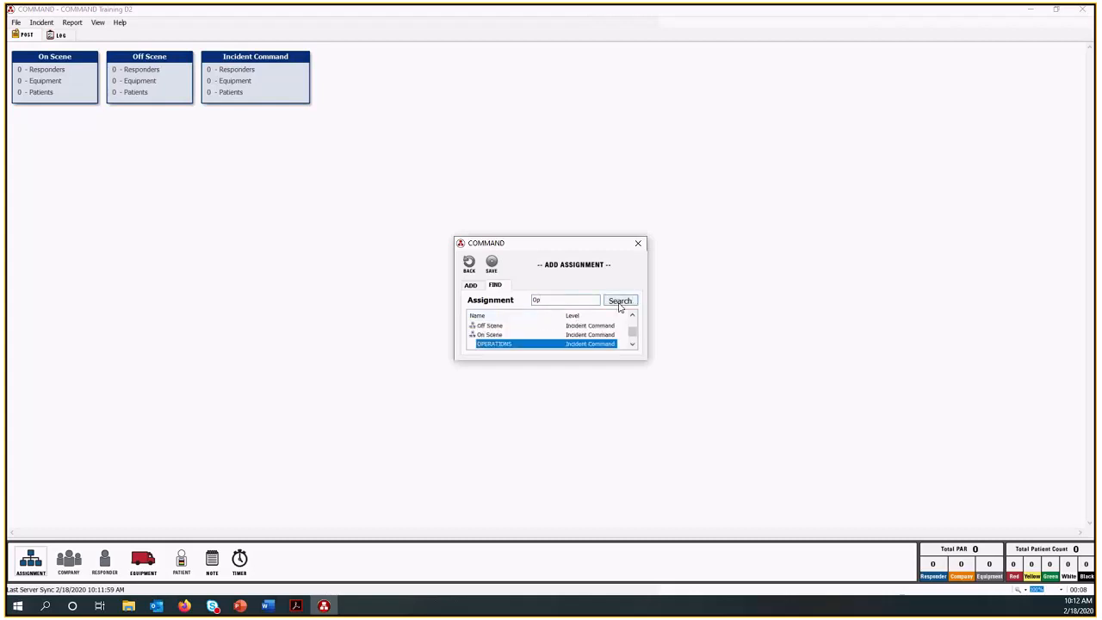
pyautogui.doubleClick(497, 345)
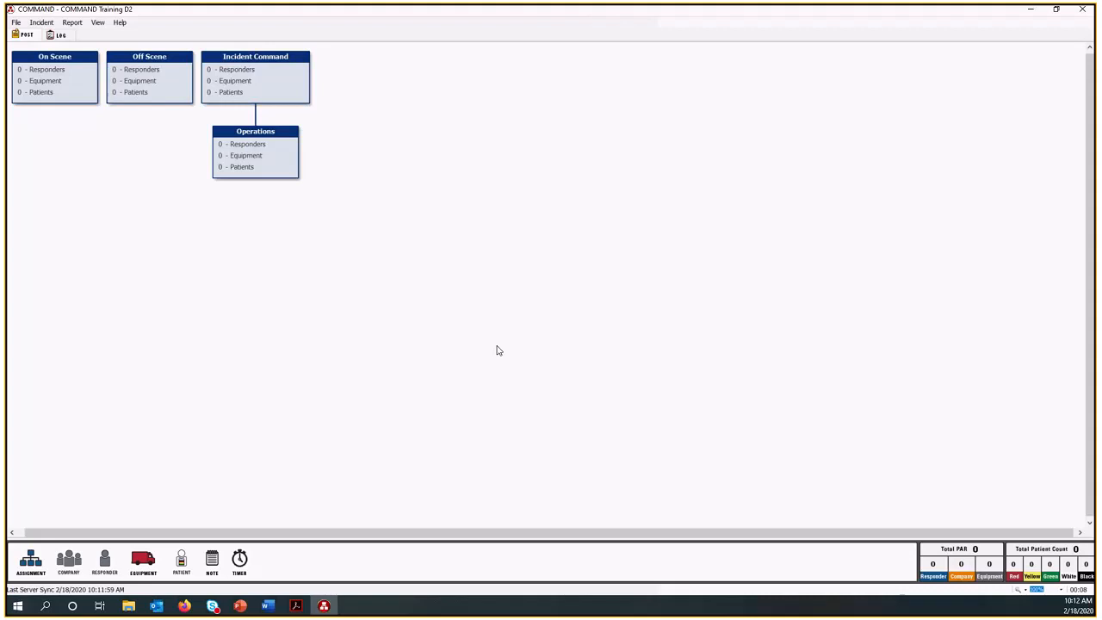
# Find the existing Planning section assignment by searching for "Planning" and add it beneath Incident Command.
pyautogui.moveTo(34, 562); pyautogui.dragTo(217, 157)
pyautogui.click(496, 285)
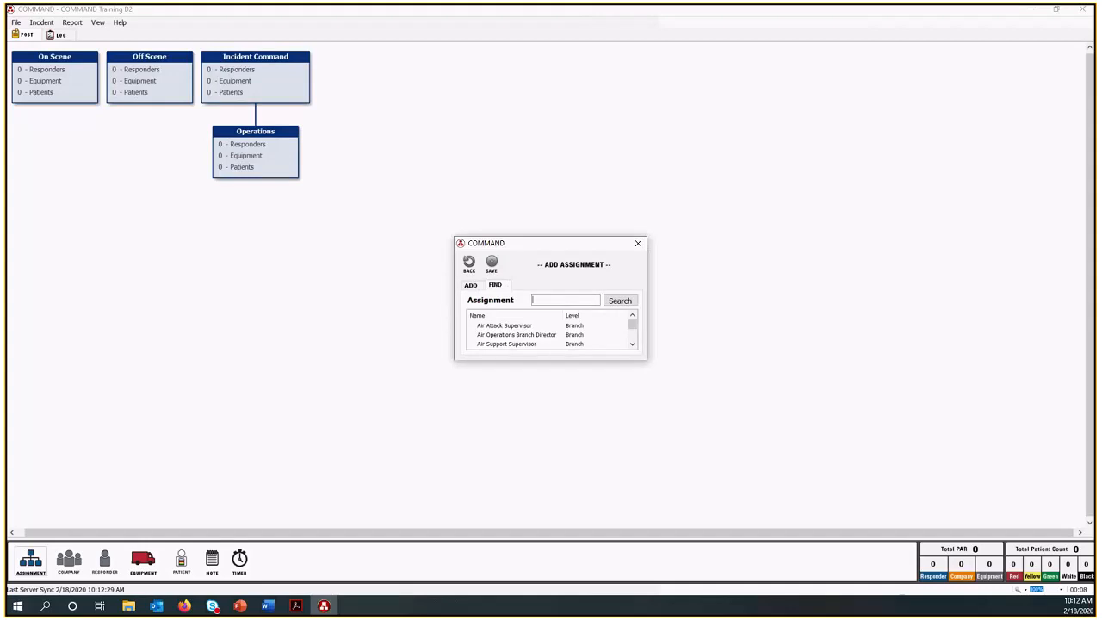
pyautogui.write('Planning')
pyautogui.press('Return')
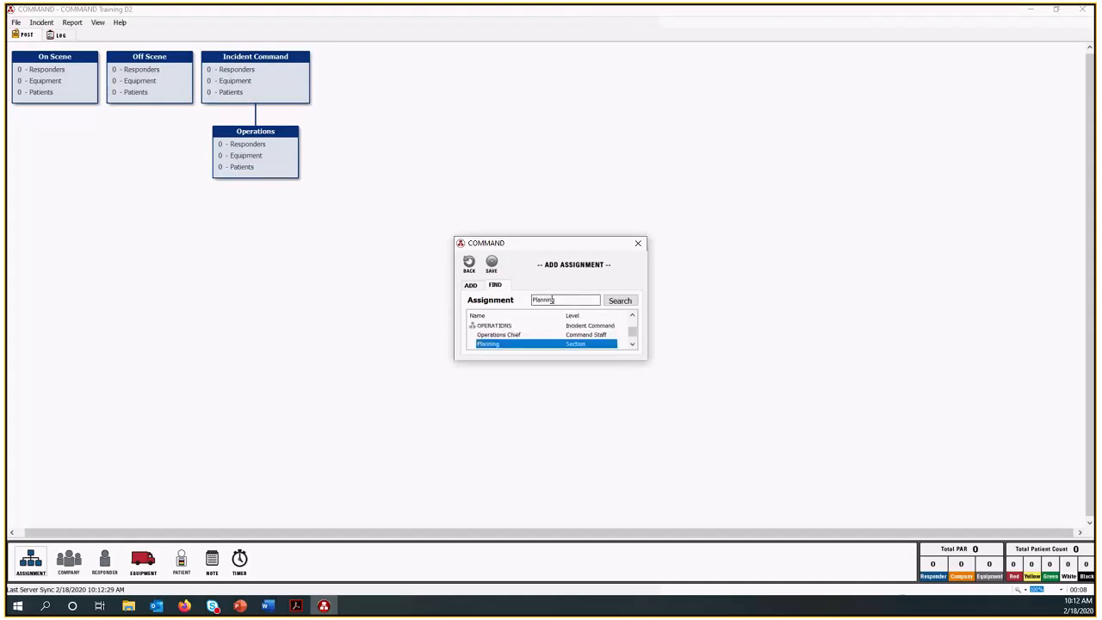
pyautogui.doubleClick(582, 344)
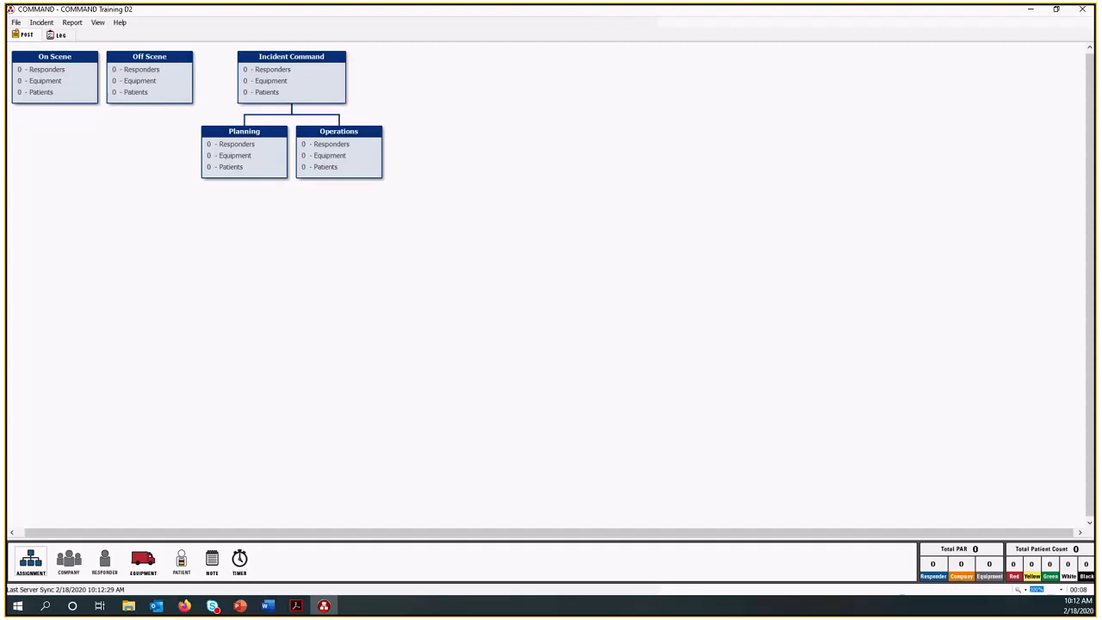
# Switch to Firefox and maximize the SalamanderLive window.
pyautogui.click(184, 605)
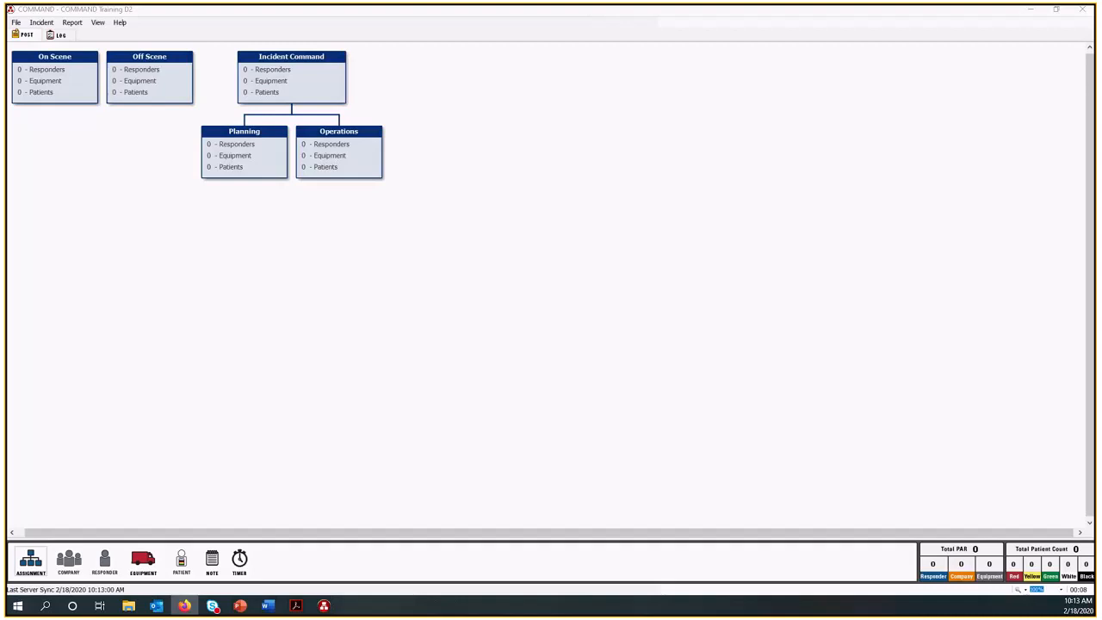
pyautogui.moveTo(9, 54); pyautogui.dragTo(400, 59)
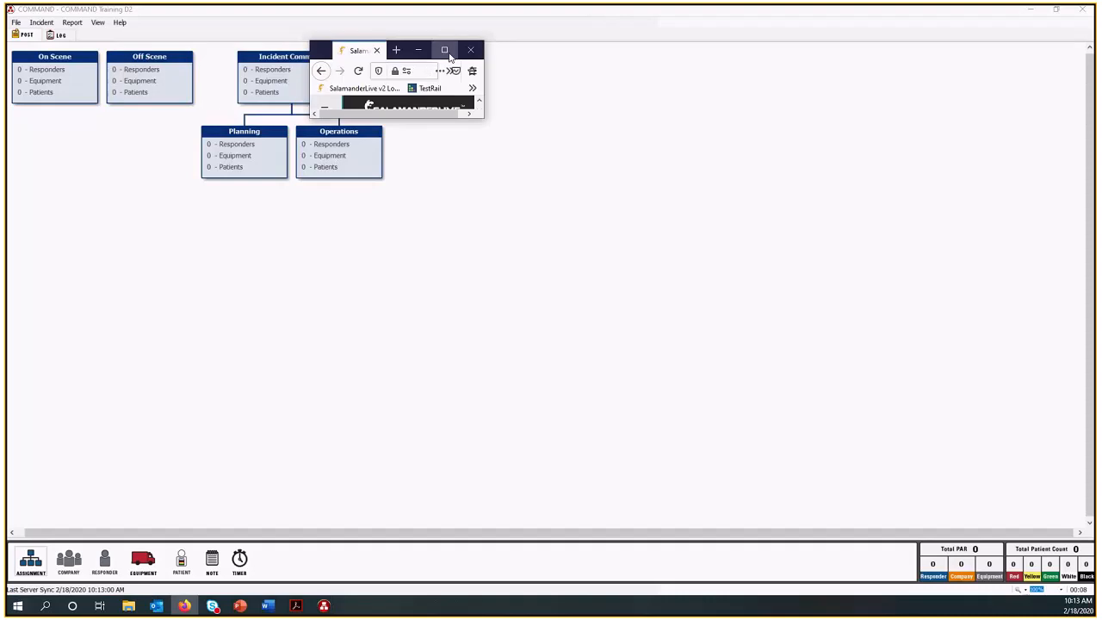
pyautogui.click(444, 52)
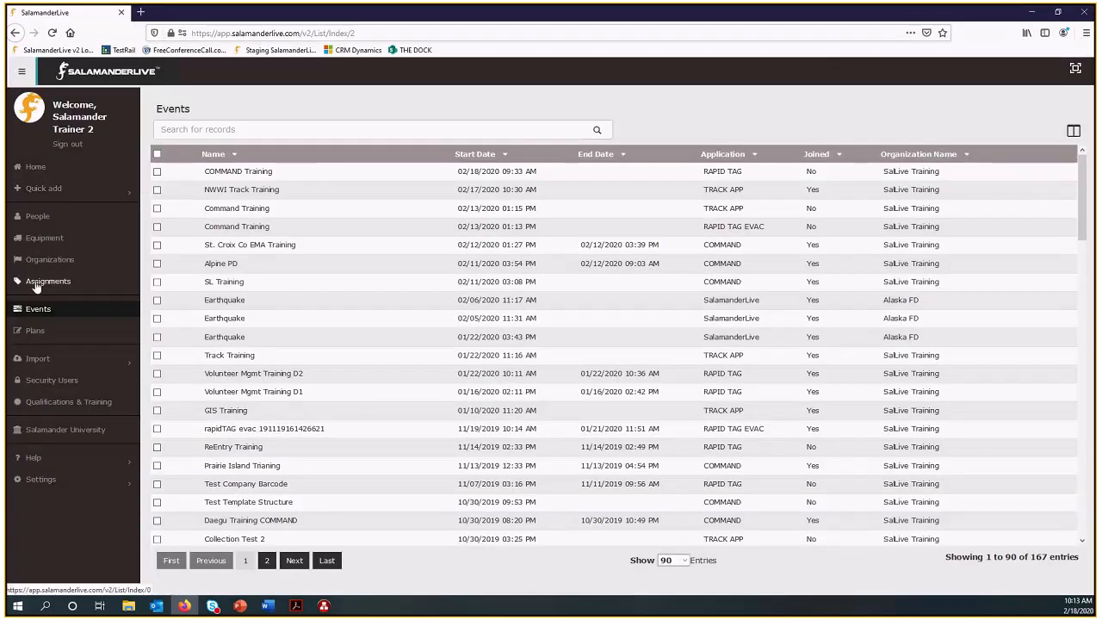
# Show the Assignments list in SalamanderLive and select all the records on its first page.
pyautogui.click(37, 284)
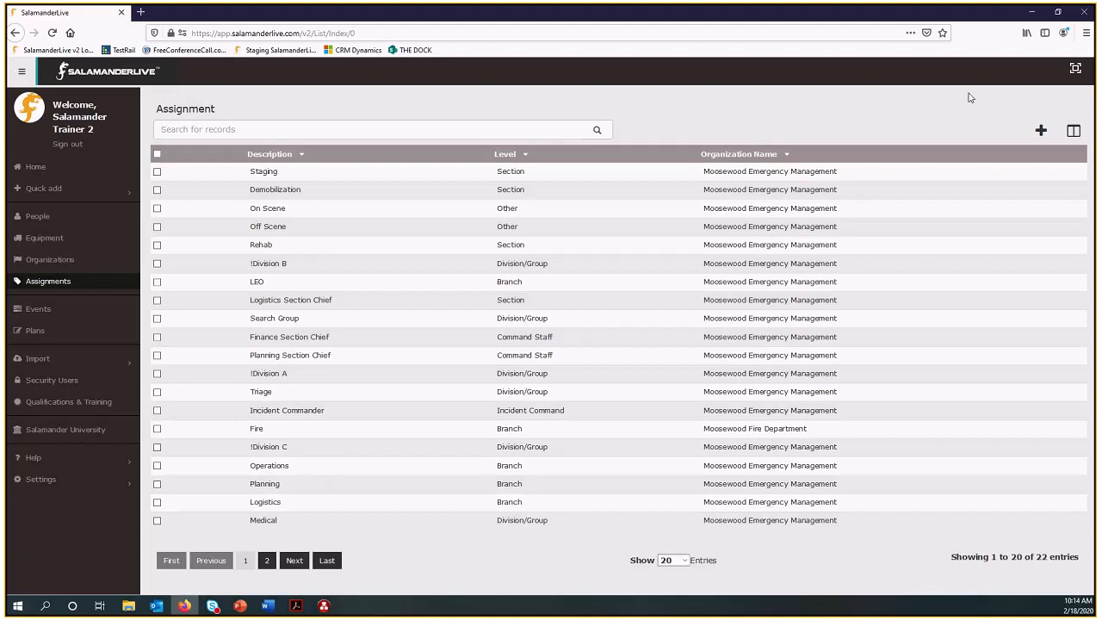
pyautogui.click(156, 154)
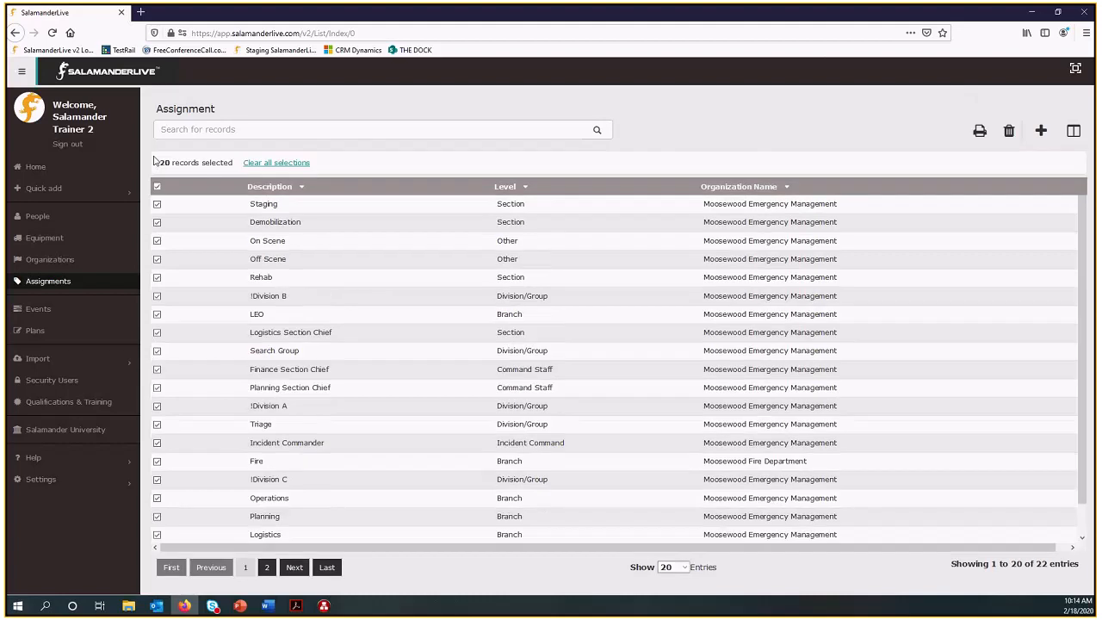
pyautogui.click(1035, 13)
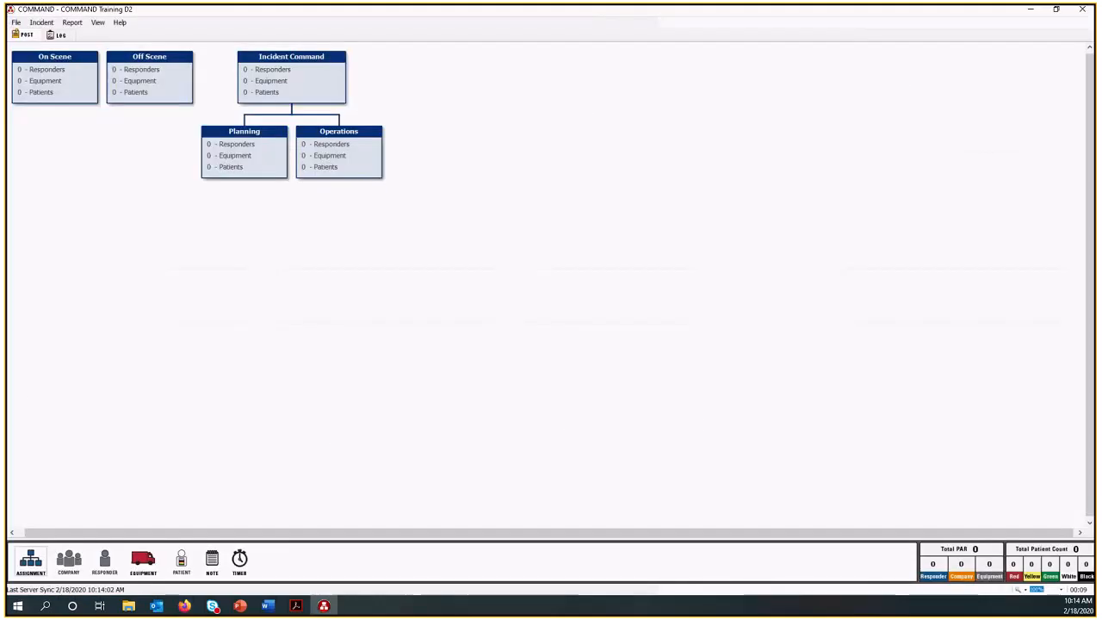
pyautogui.click(184, 606)
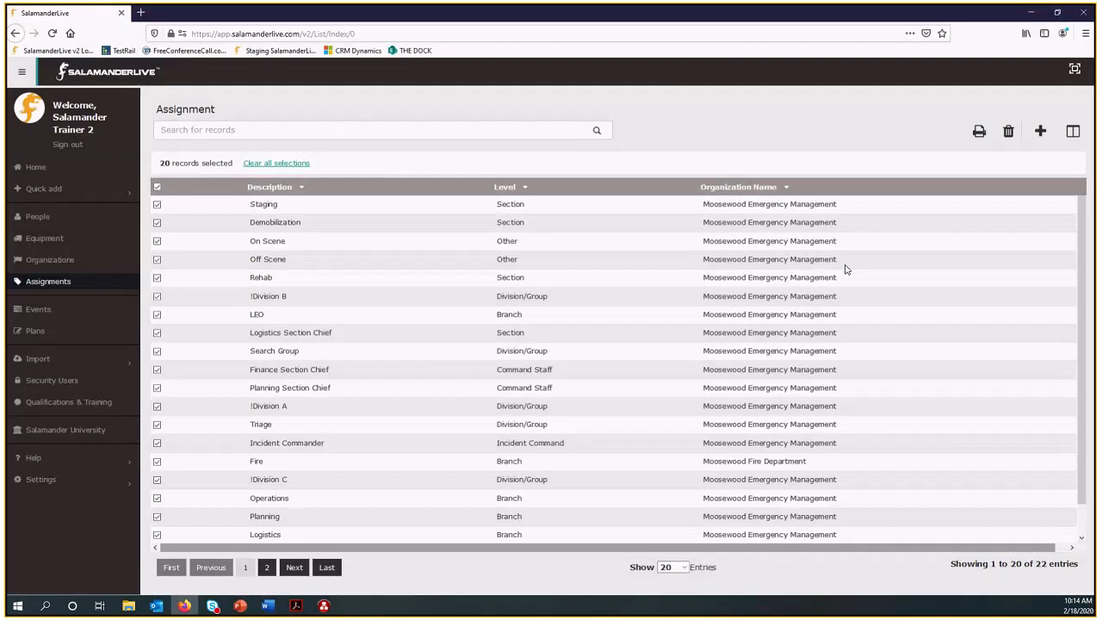
# Open the print setup for the selected assignments, look through the available designs, and close it without printing.
pyautogui.click(979, 133)
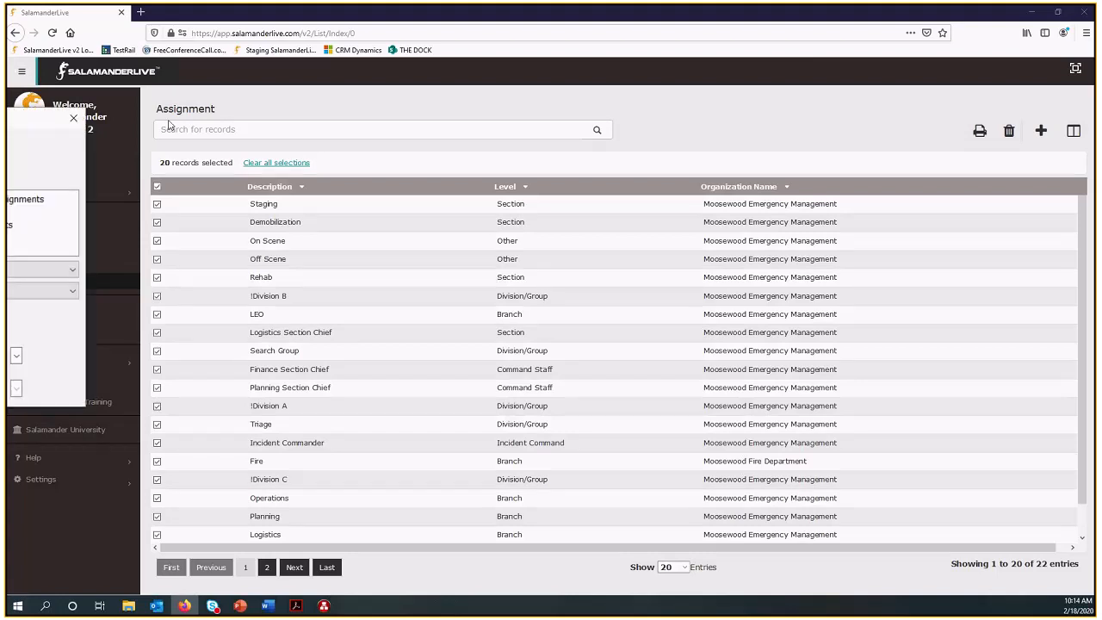
pyautogui.click(555, 244)
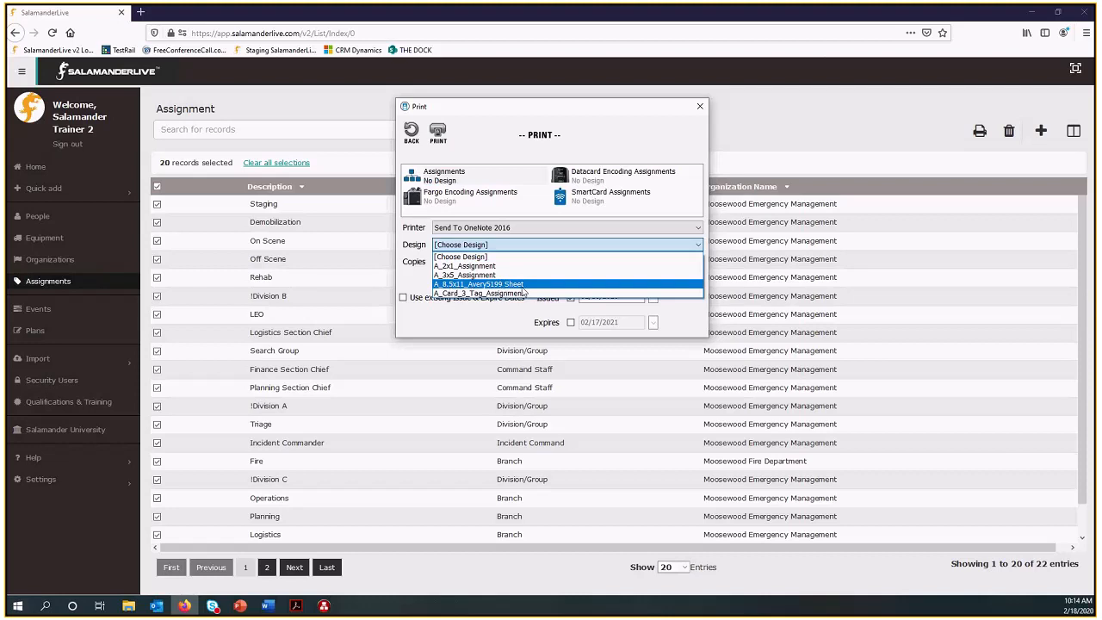
pyautogui.click(702, 110)
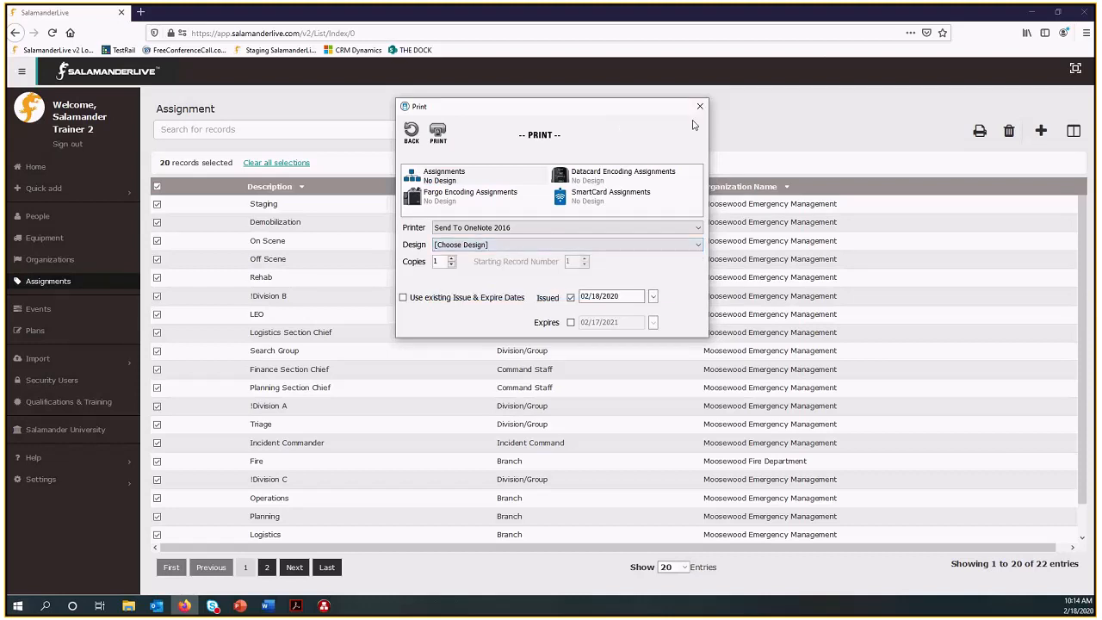
pyautogui.click(701, 108)
# Switch to Demo Book.pdf in Adobe Acrobat, maximize it, and examine the assignment QR codes at 66.7% zoom.
pyautogui.hotkey('alt', 'Tab')
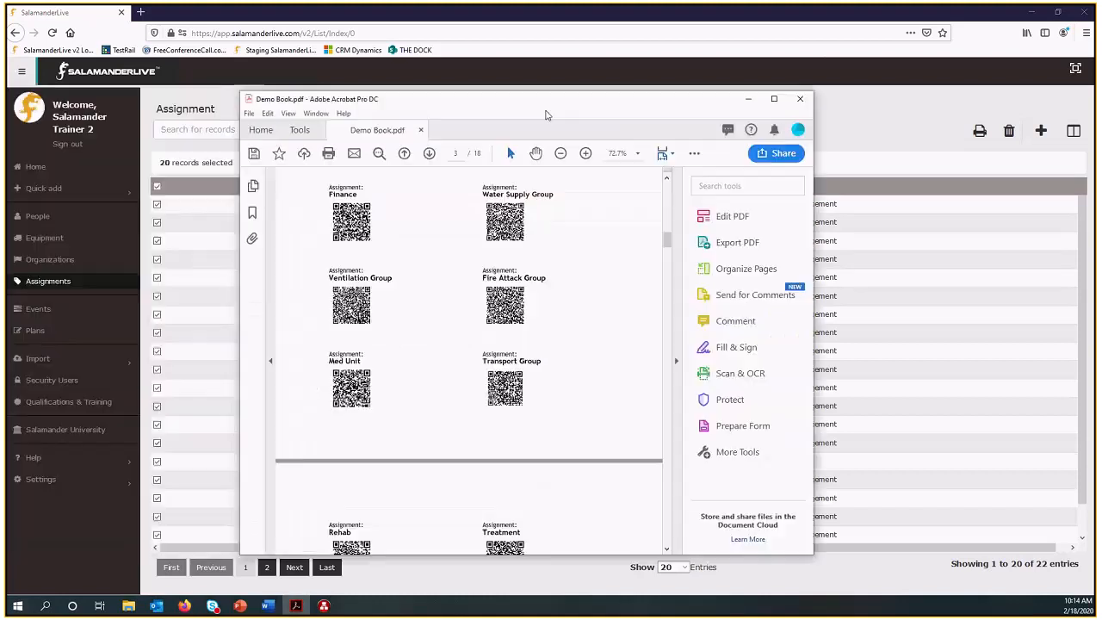
pyautogui.click(777, 91)
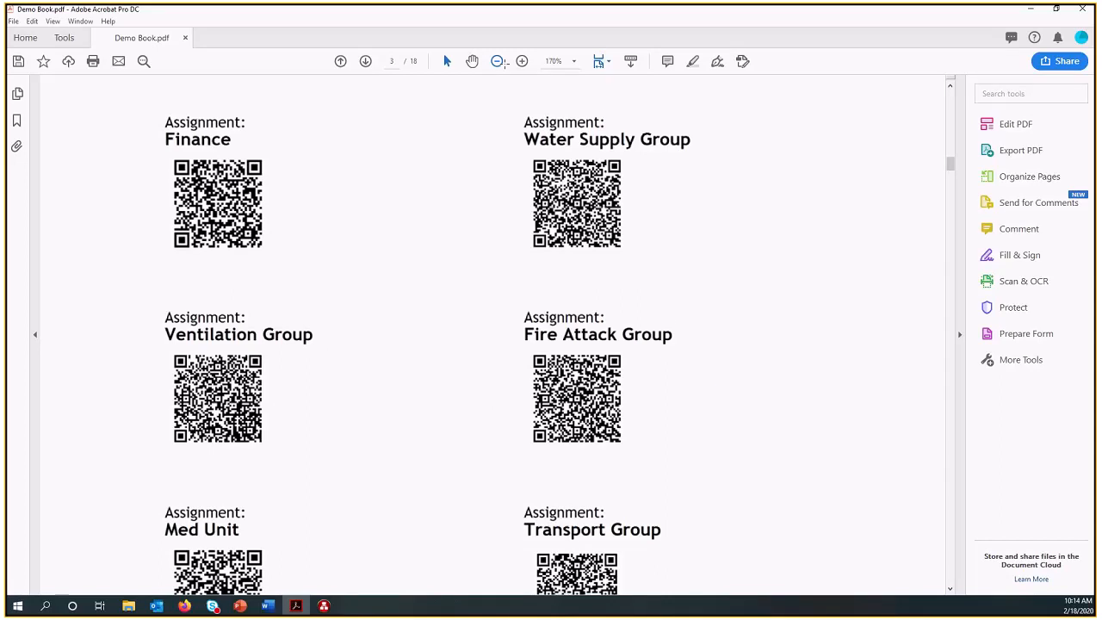
pyautogui.click(502, 62)
pyautogui.click(502, 62)
pyautogui.click(502, 62)
pyautogui.scroll(3, 608, 262)
pyautogui.scroll(3, 608, 263)
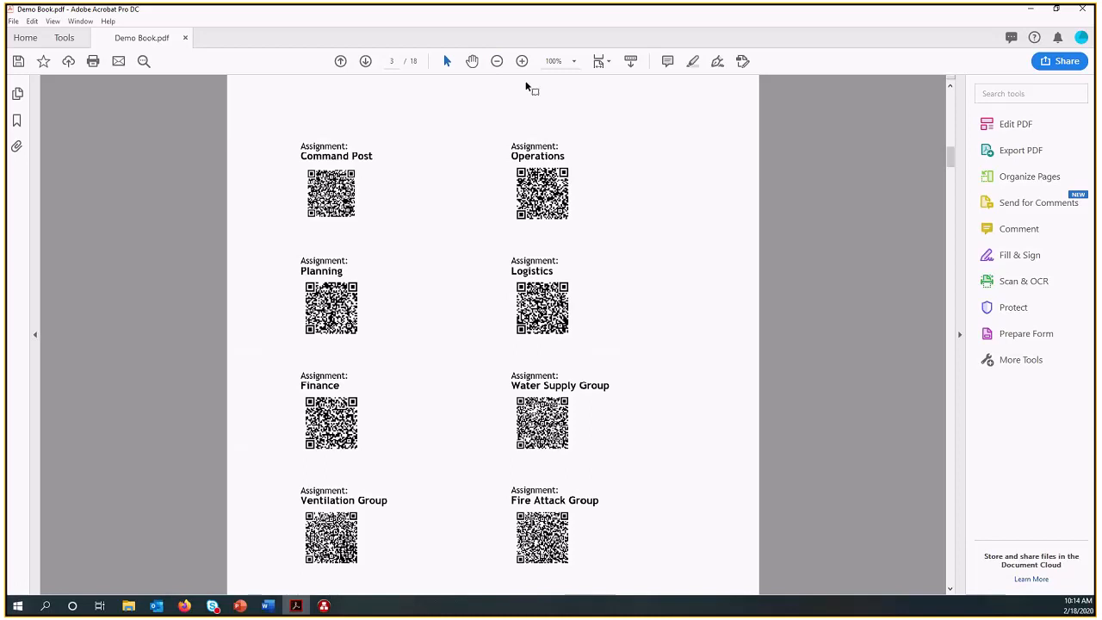
pyautogui.click(496, 61)
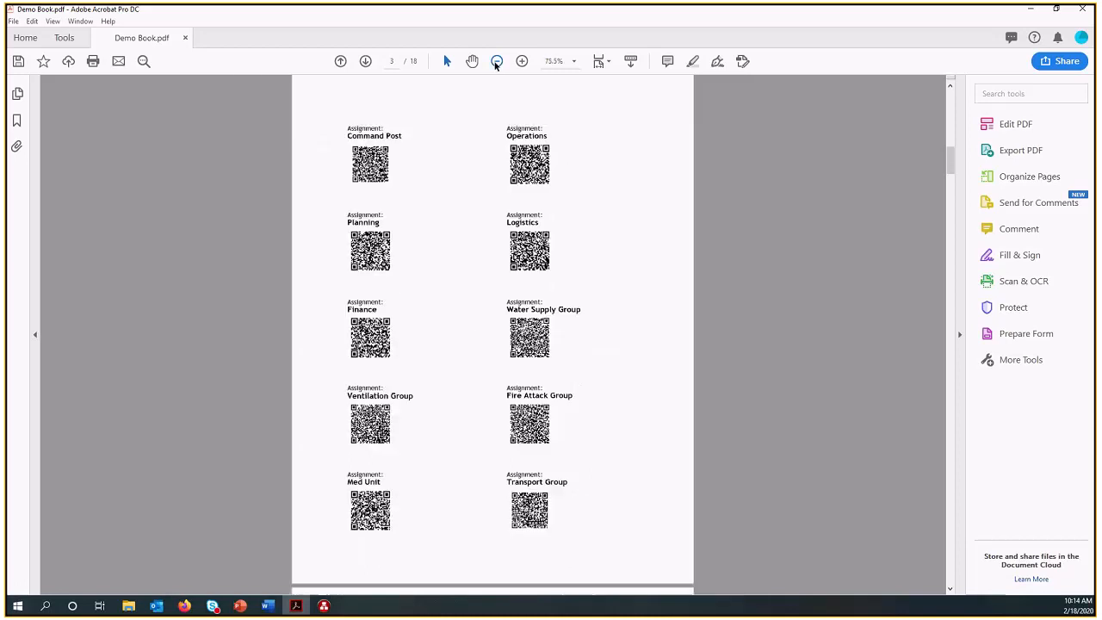
pyautogui.click(497, 61)
pyautogui.scroll(8, 625, 288)
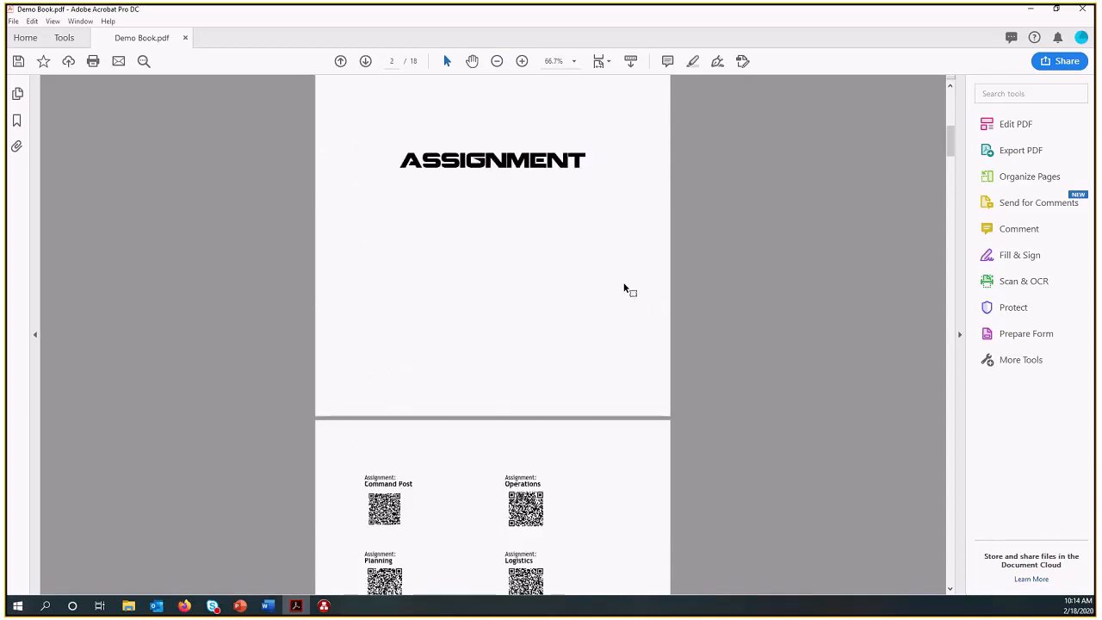
pyautogui.scroll(-3, 624, 288)
pyautogui.scroll(-18, 625, 287)
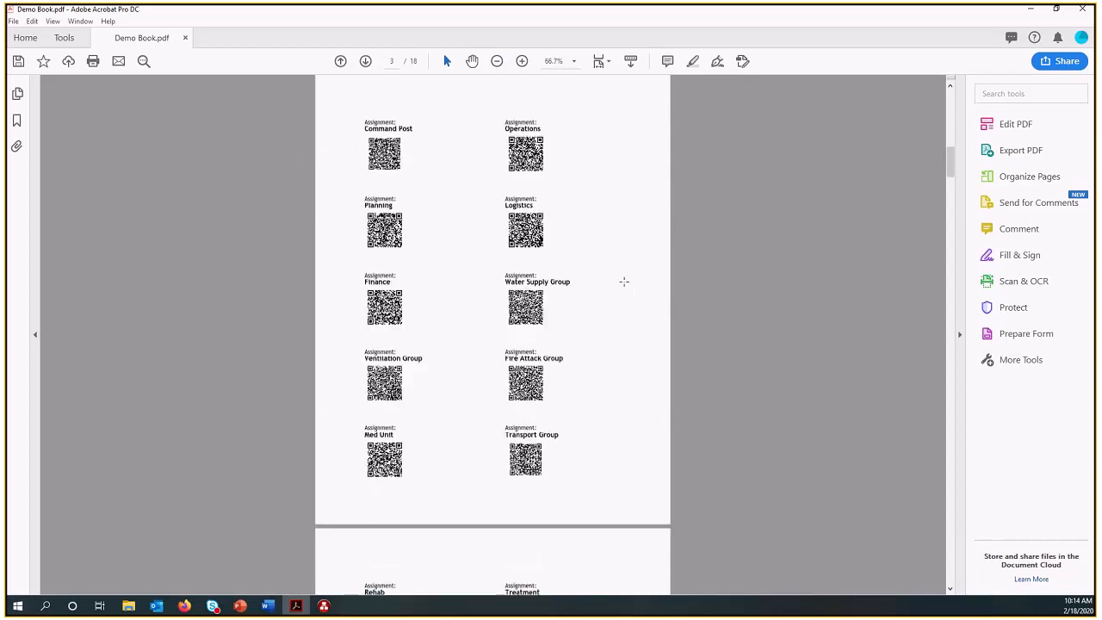
# Examine the responder, company and equipment QR code pages of Demo Book.pdf.
pyautogui.scroll(-20, 626, 289)
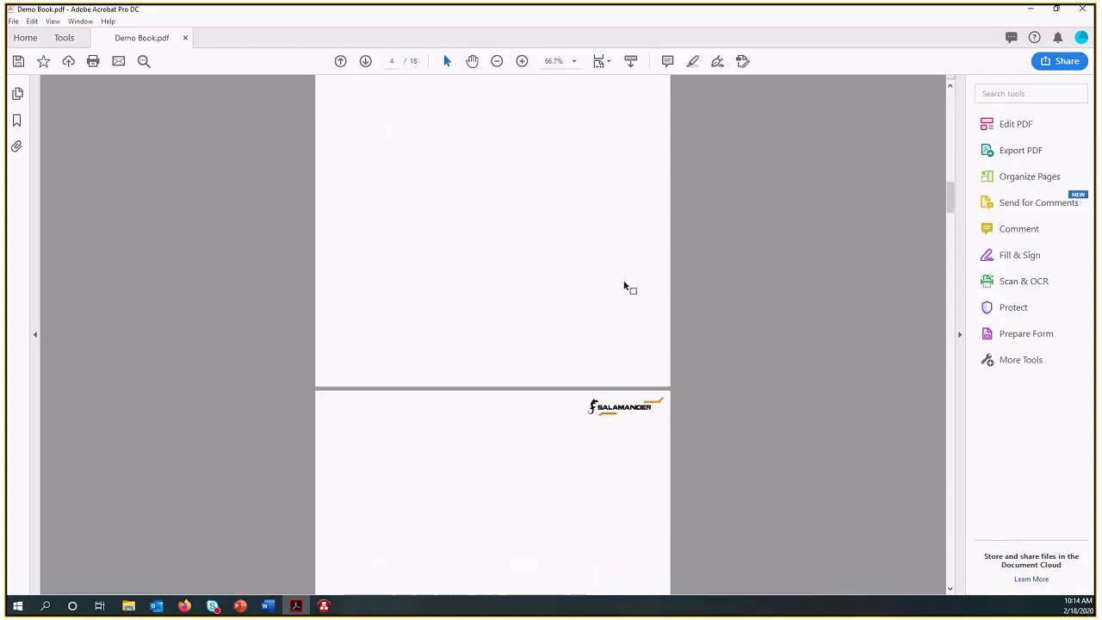
pyautogui.scroll(-19, 626, 288)
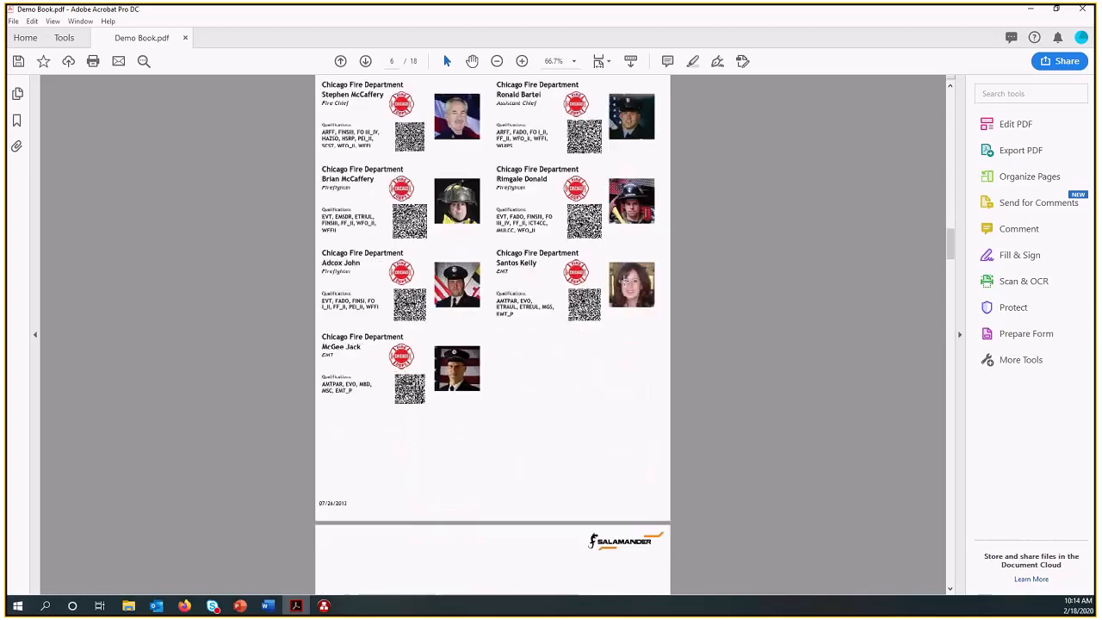
pyautogui.scroll(-20, 626, 288)
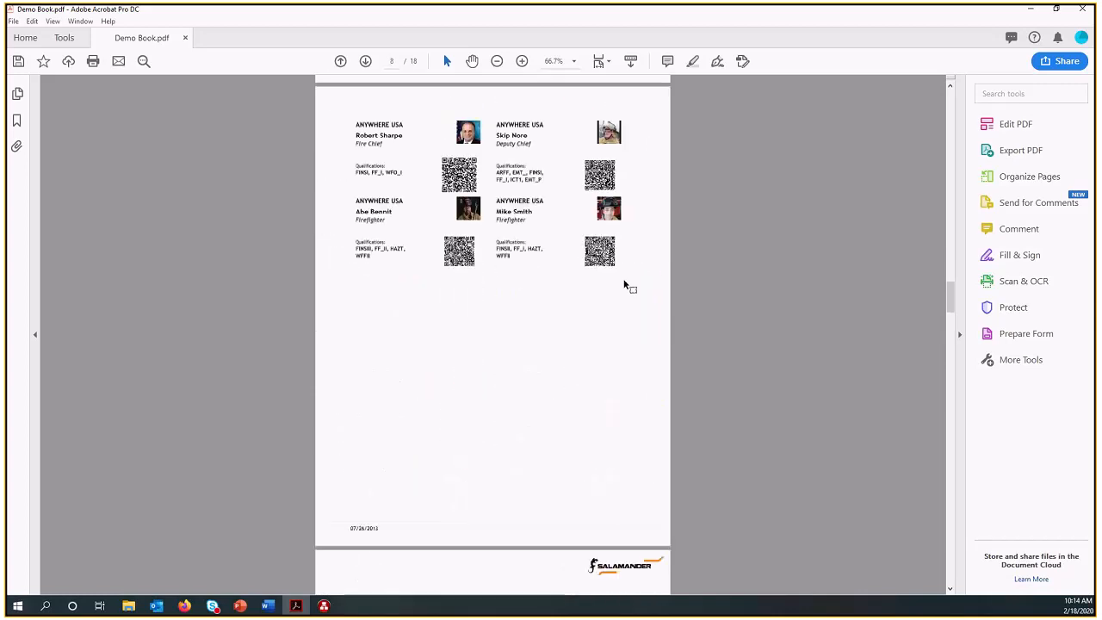
pyautogui.scroll(-6, 626, 288)
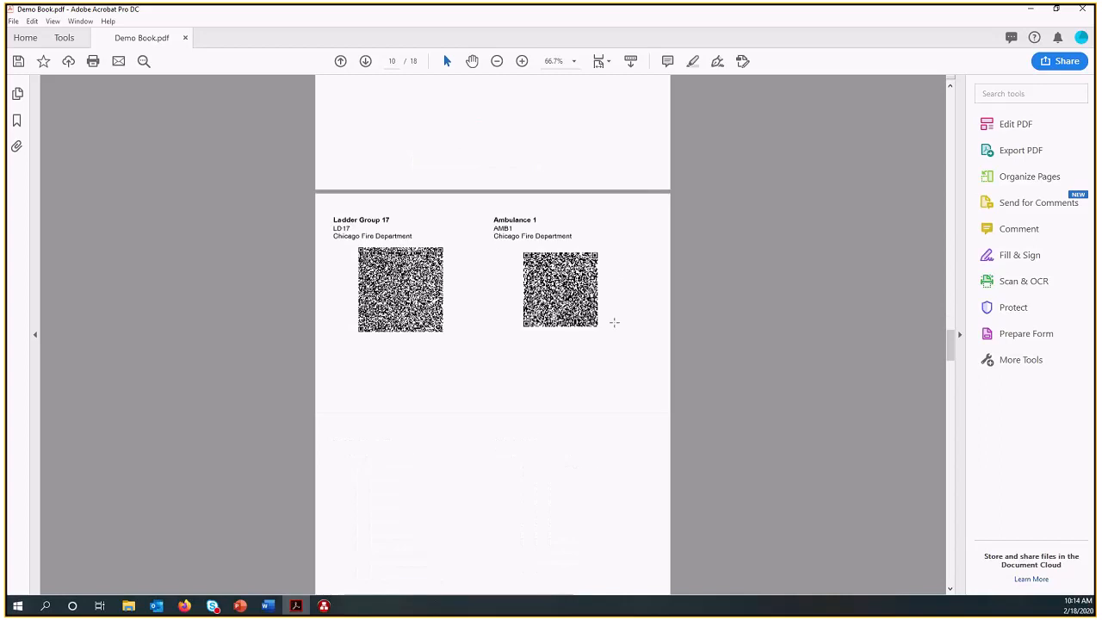
pyautogui.scroll(-3, 561, 276)
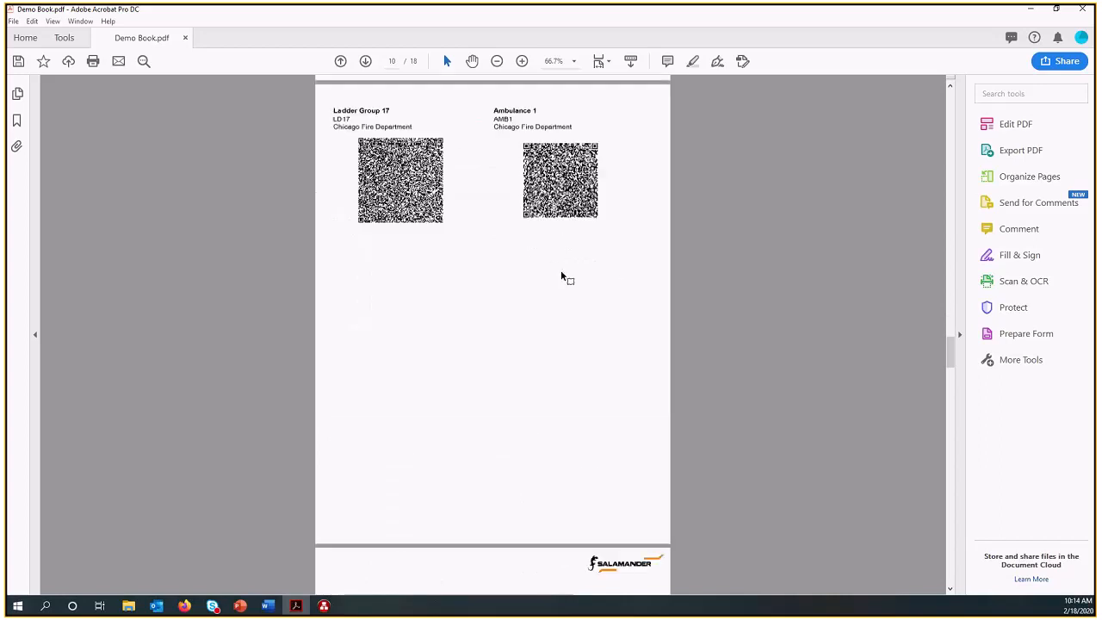
pyautogui.scroll(-20, 561, 275)
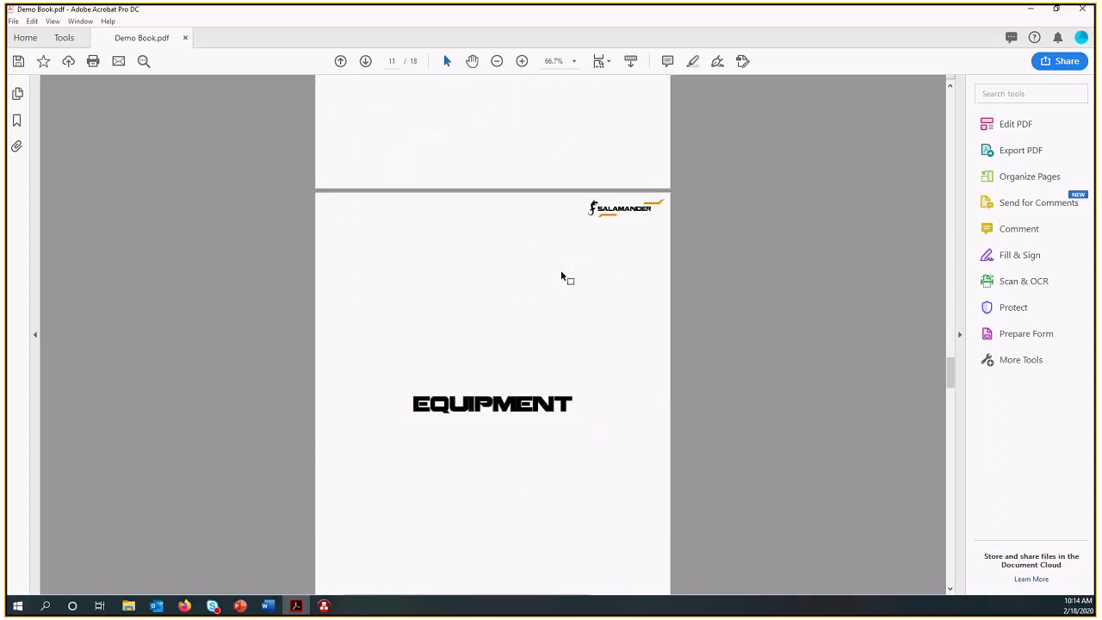
pyautogui.scroll(-2, 560, 272)
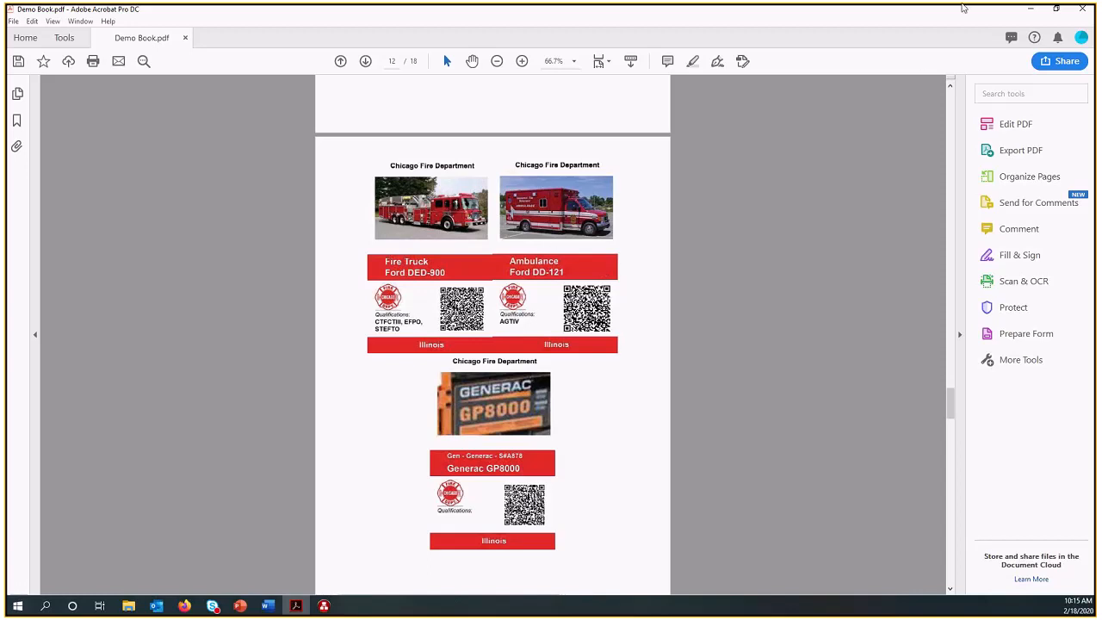
# Return to COMMAND and attach the Fire Branch and LEO Branch assignments beneath Operations.
pyautogui.click(1030, 10)
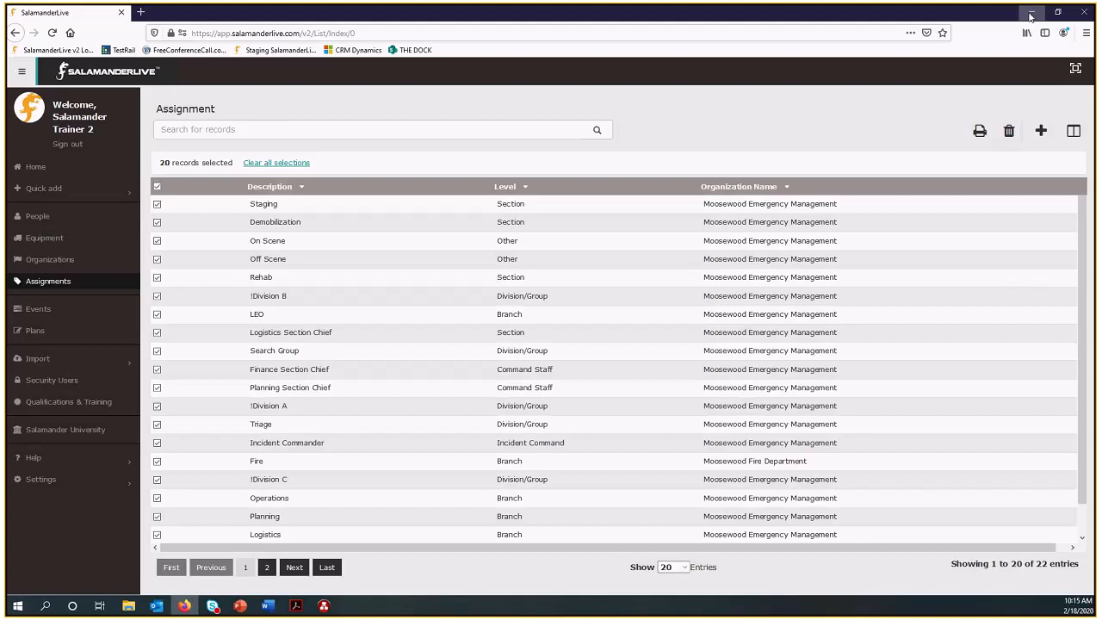
pyautogui.click(1028, 13)
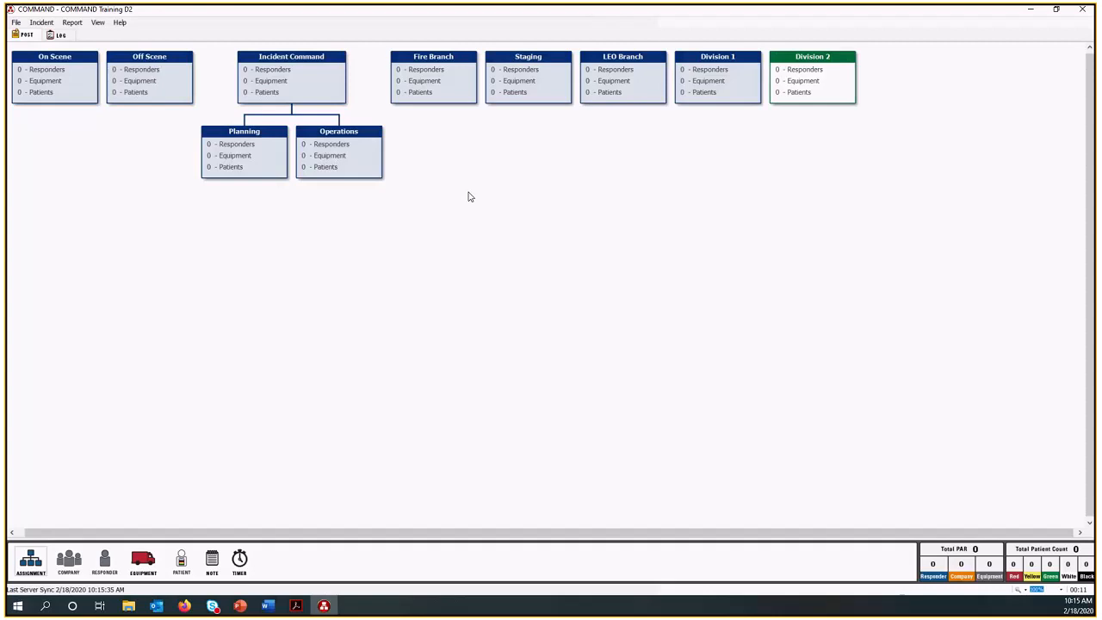
pyautogui.moveTo(446, 82); pyautogui.dragTo(374, 170)
pyautogui.moveTo(505, 86); pyautogui.dragTo(370, 161)
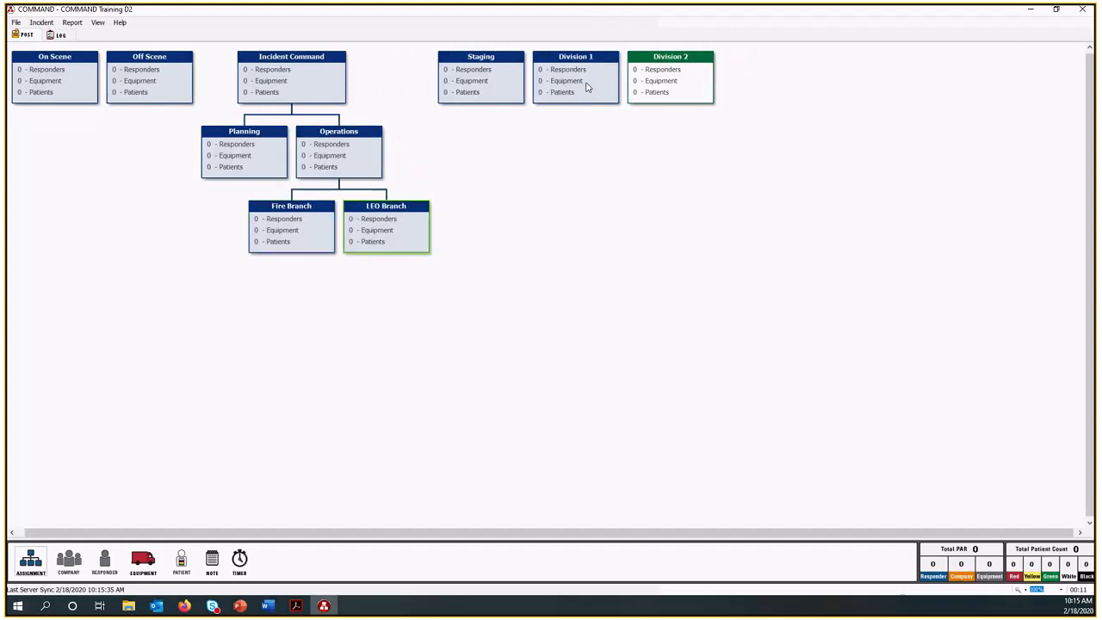
# Attach Division 1 and Division 2 beneath Fire Branch, and Staging beneath Operations.
pyautogui.moveTo(587, 87); pyautogui.dragTo(302, 261)
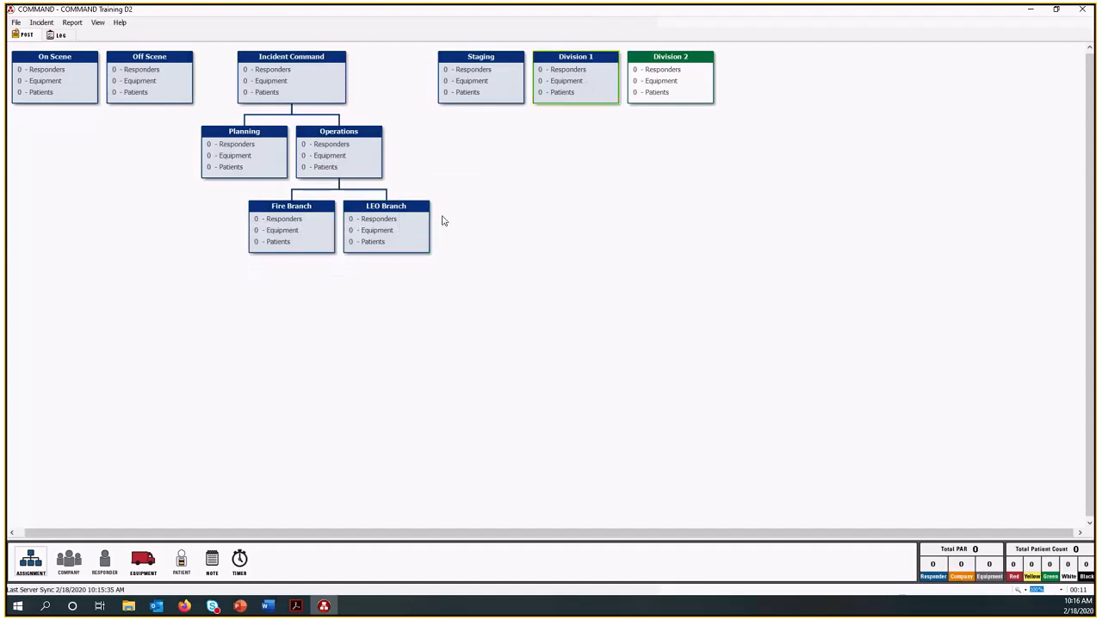
pyautogui.moveTo(587, 80); pyautogui.dragTo(305, 240)
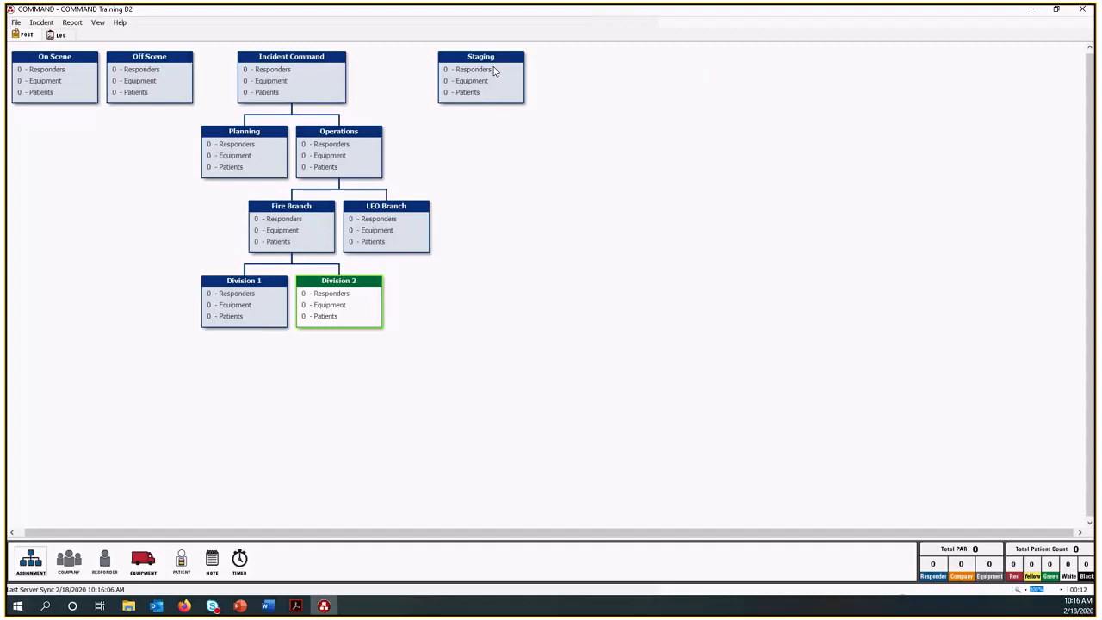
pyautogui.moveTo(495, 72); pyautogui.dragTo(459, 169)
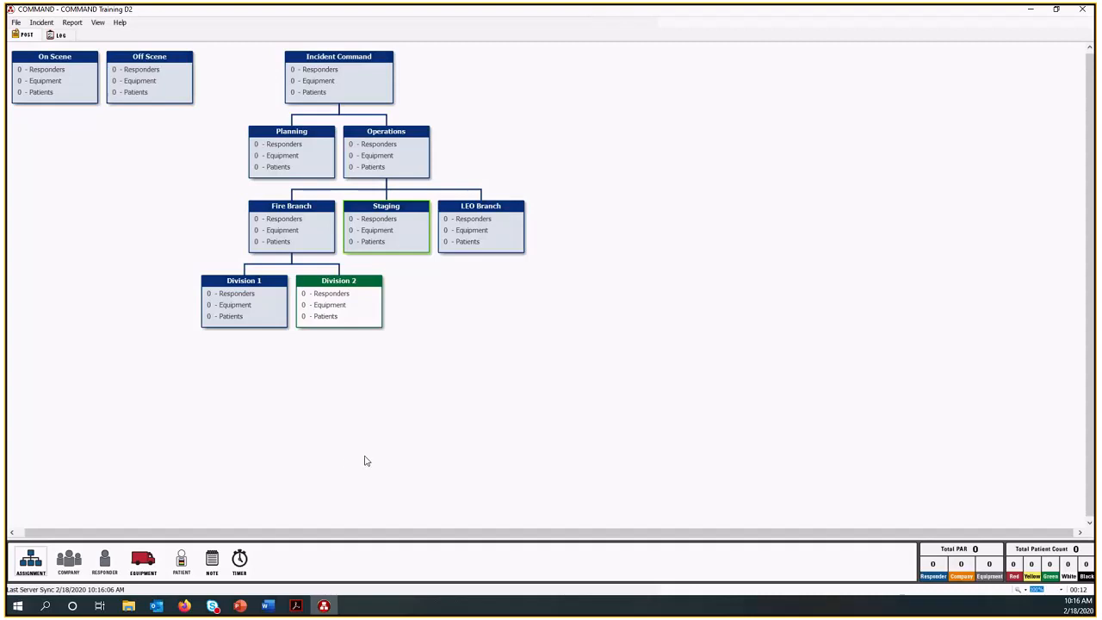
# Try the post board at 75% and 100% zoom, and set it to 150%.
pyautogui.click(1061, 590)
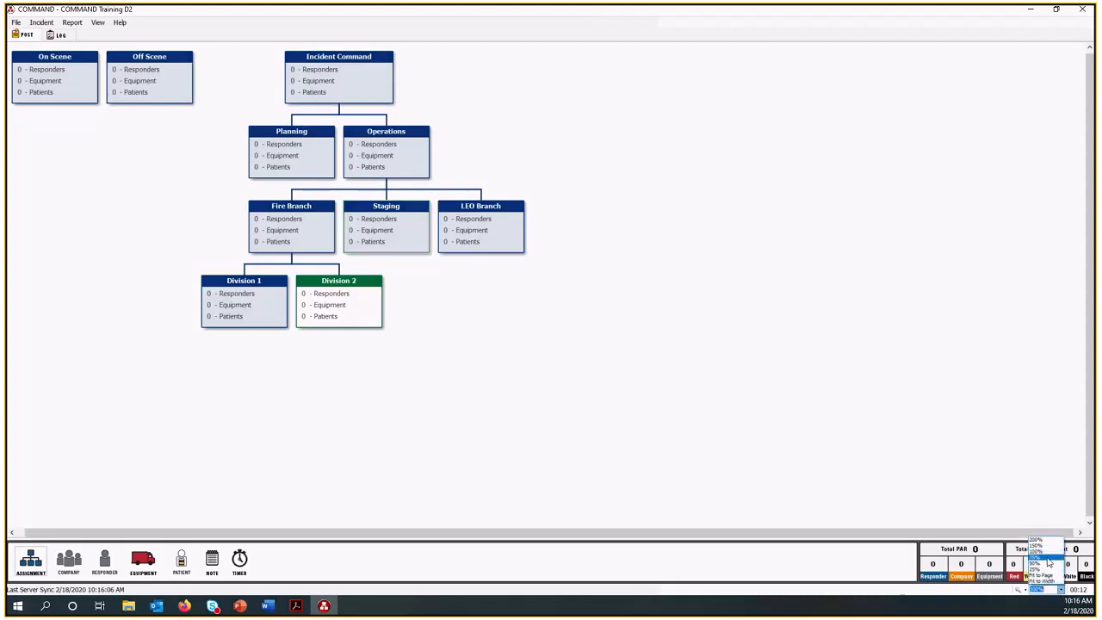
pyautogui.click(1049, 561)
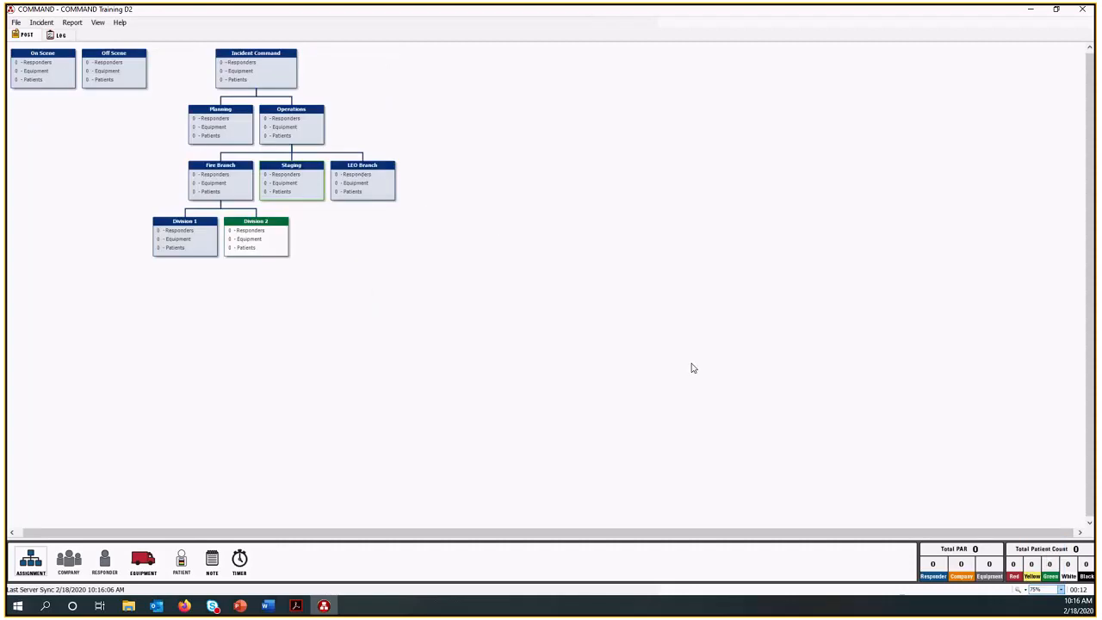
pyautogui.click(1062, 592)
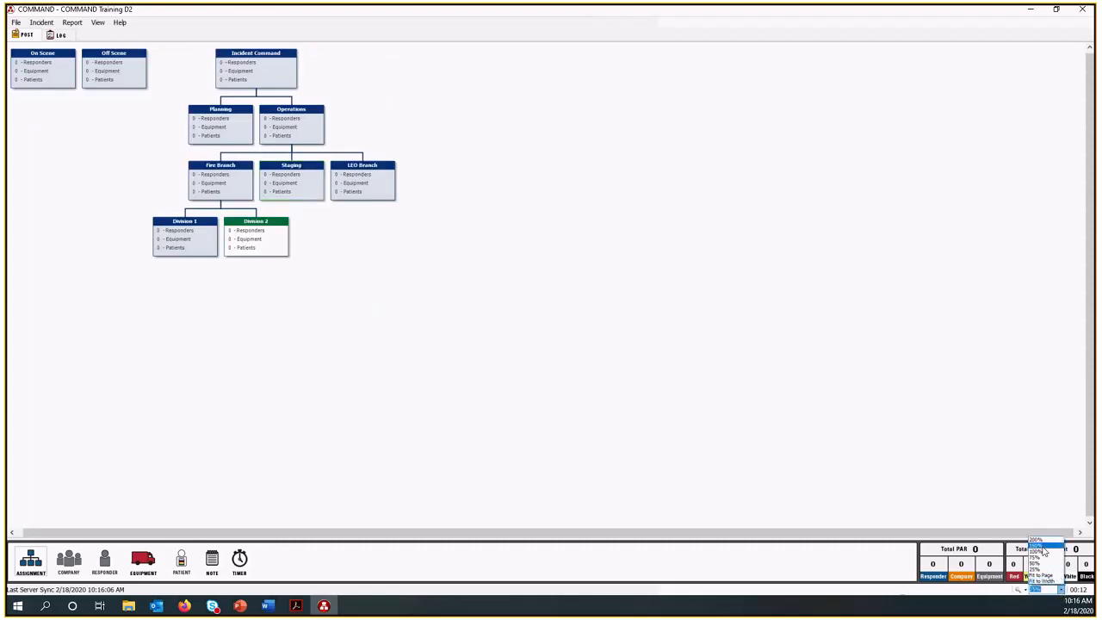
pyautogui.click(1040, 552)
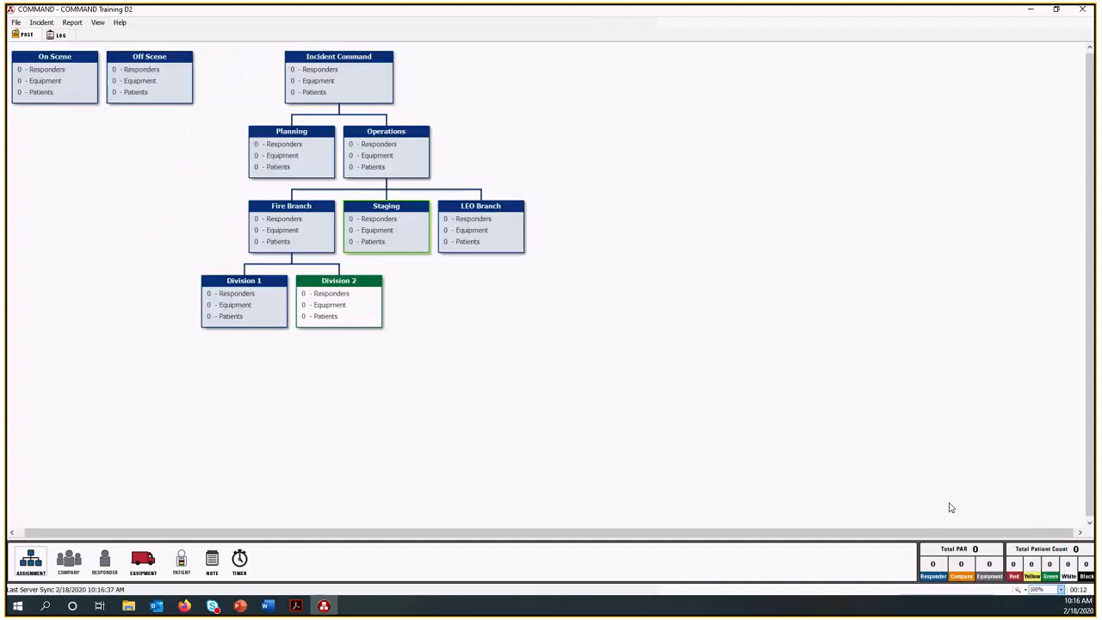
pyautogui.click(1061, 592)
pyautogui.click(1042, 548)
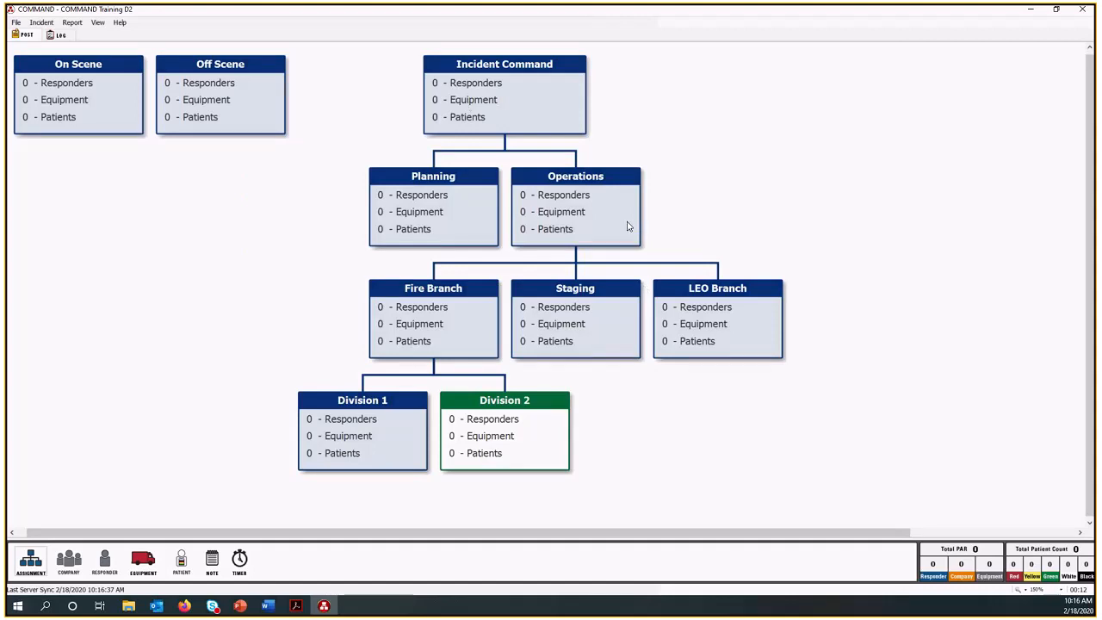
# Show the incident's options for saving a template of structure or structure and resources, and dismiss them.
pyautogui.click(42, 22)
pyautogui.moveTo(89, 117)
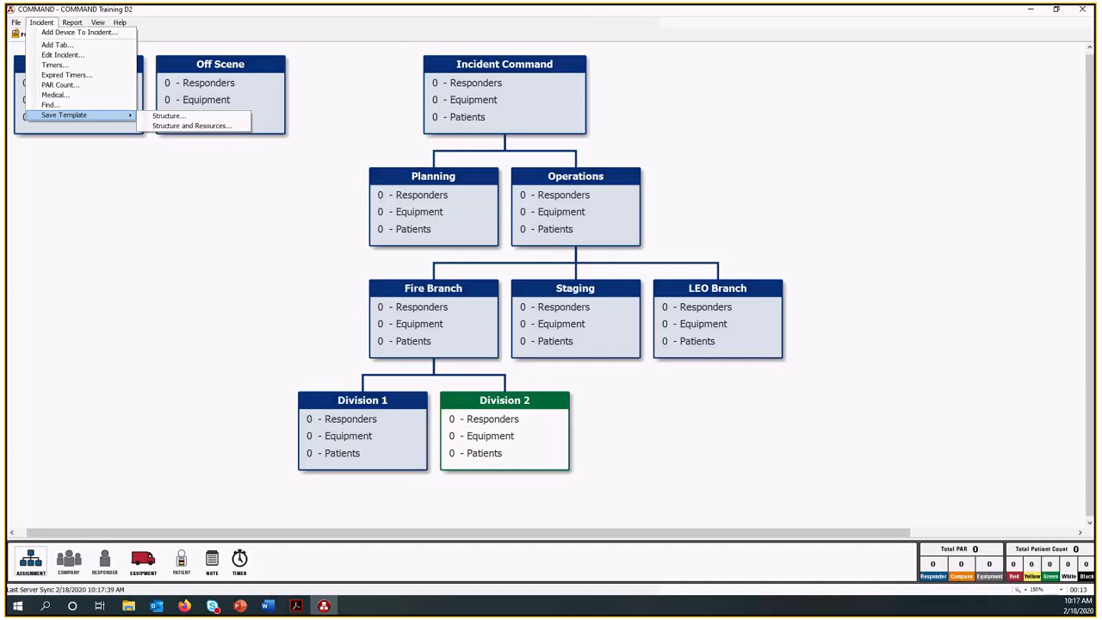
pyautogui.click(310, 252)
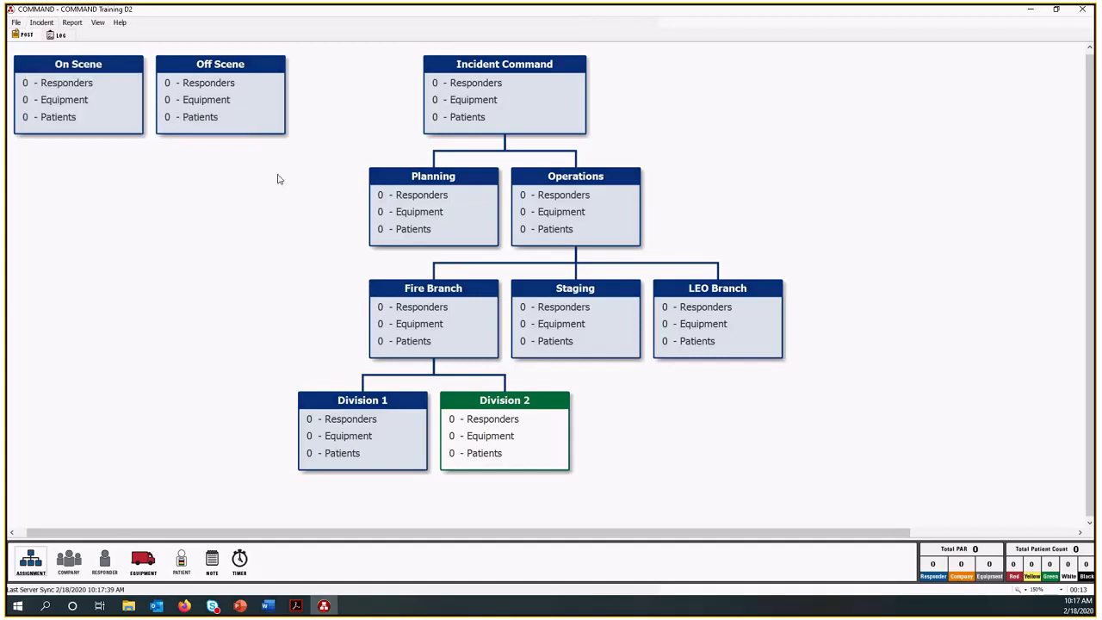
# Show the available actions for the Off Scene and On Scene assignments.
pyautogui.rightClick(206, 124)
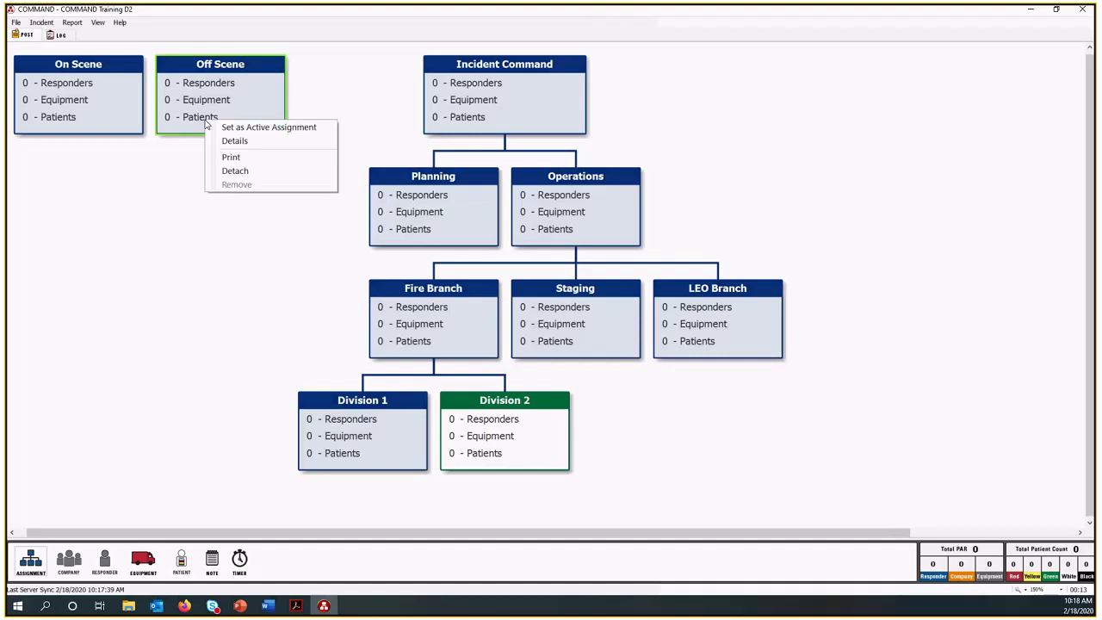
pyautogui.click(86, 128)
pyautogui.rightClick(62, 96)
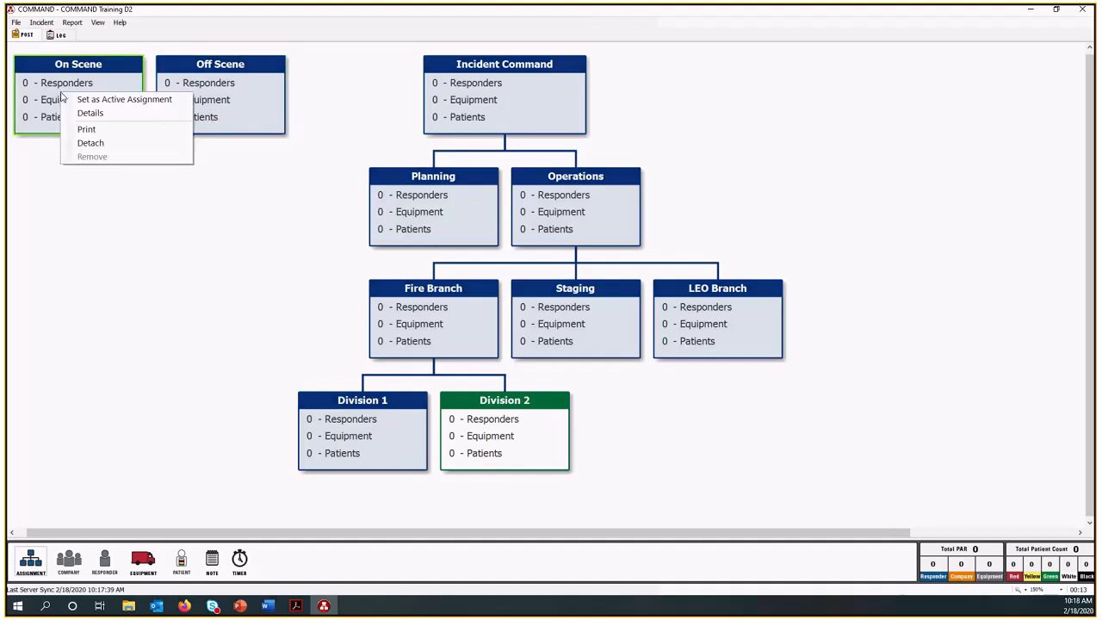
# Set On Scene as the active assignment, and switch the active assignment to Off Scene.
pyautogui.click(121, 100)
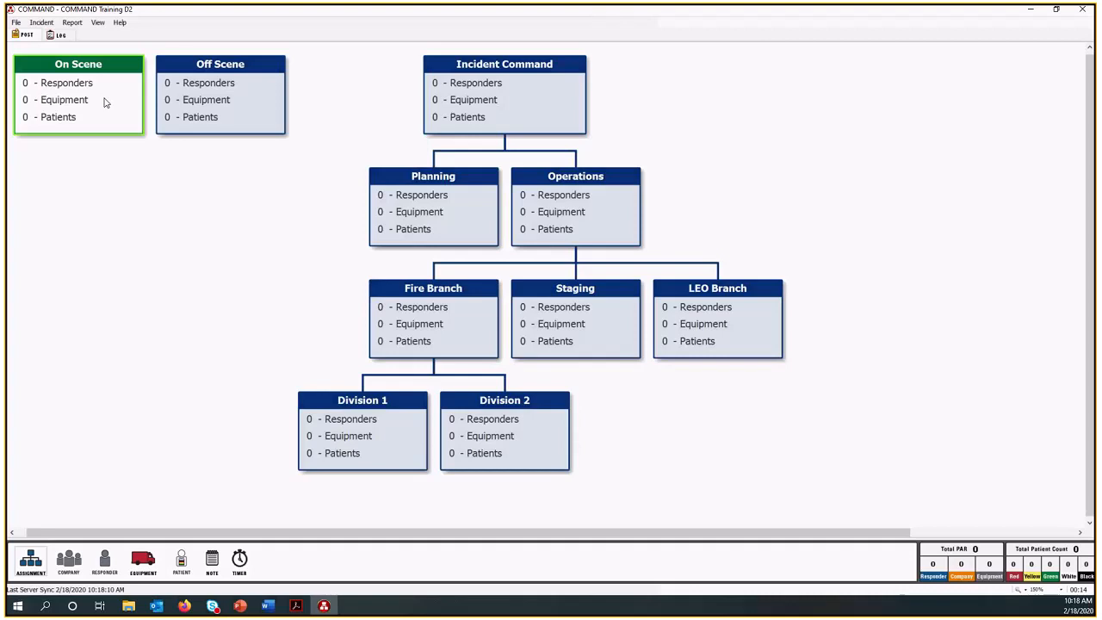
pyautogui.rightClick(199, 102)
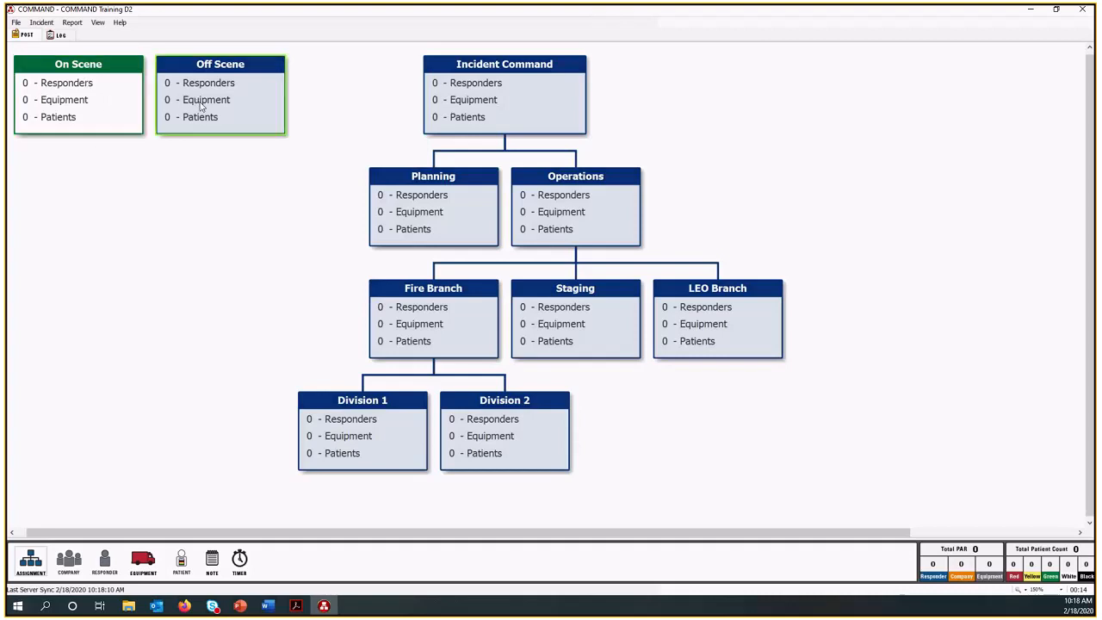
pyautogui.click(233, 112)
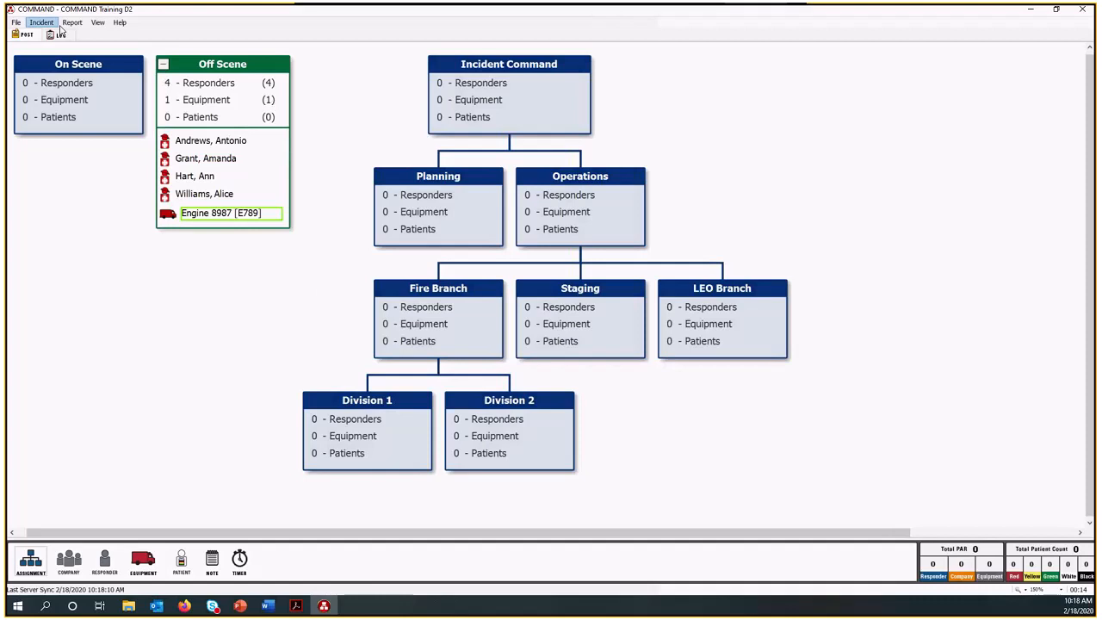
# Show the Add Responder form with its available organizations, and close it without saving.
pyautogui.moveTo(104, 562); pyautogui.dragTo(255, 170)
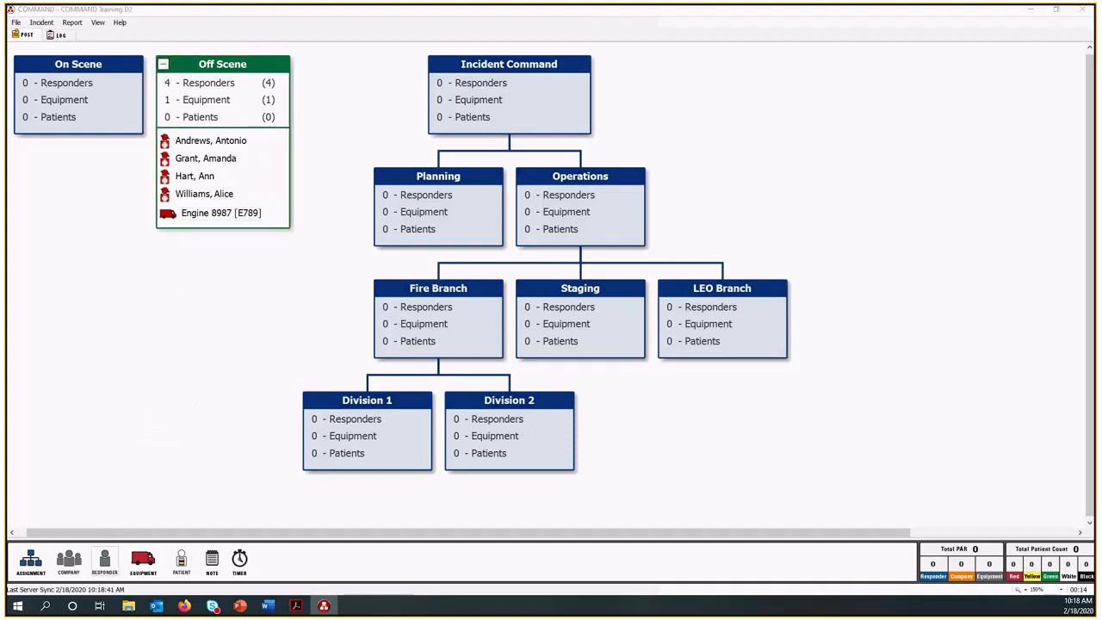
pyautogui.moveTo(288, 213); pyautogui.dragTo(585, 126)
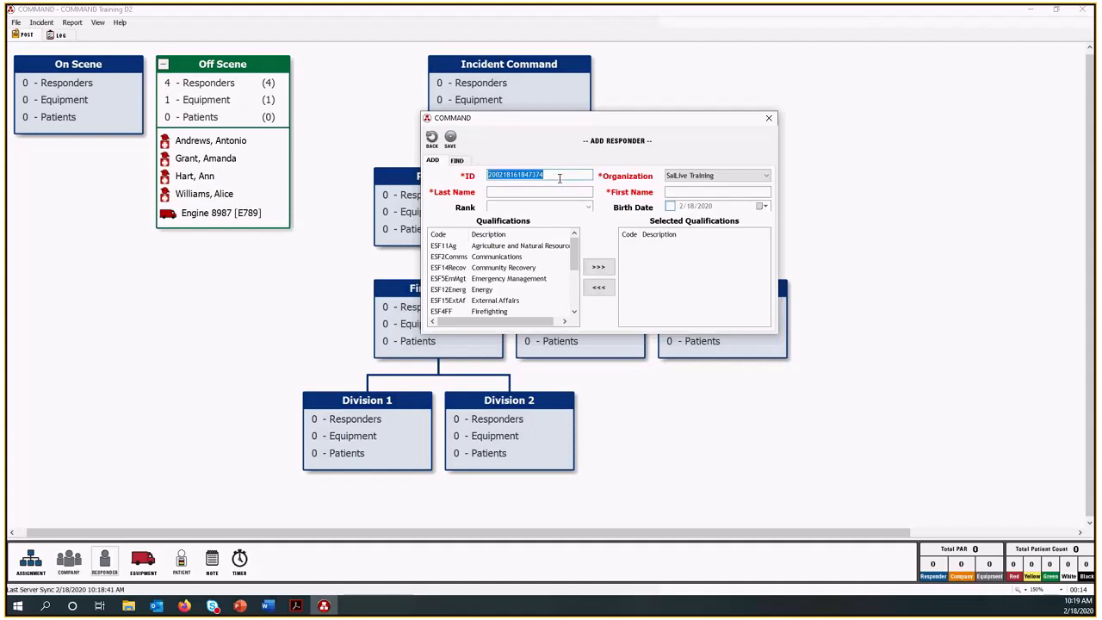
pyautogui.click(765, 176)
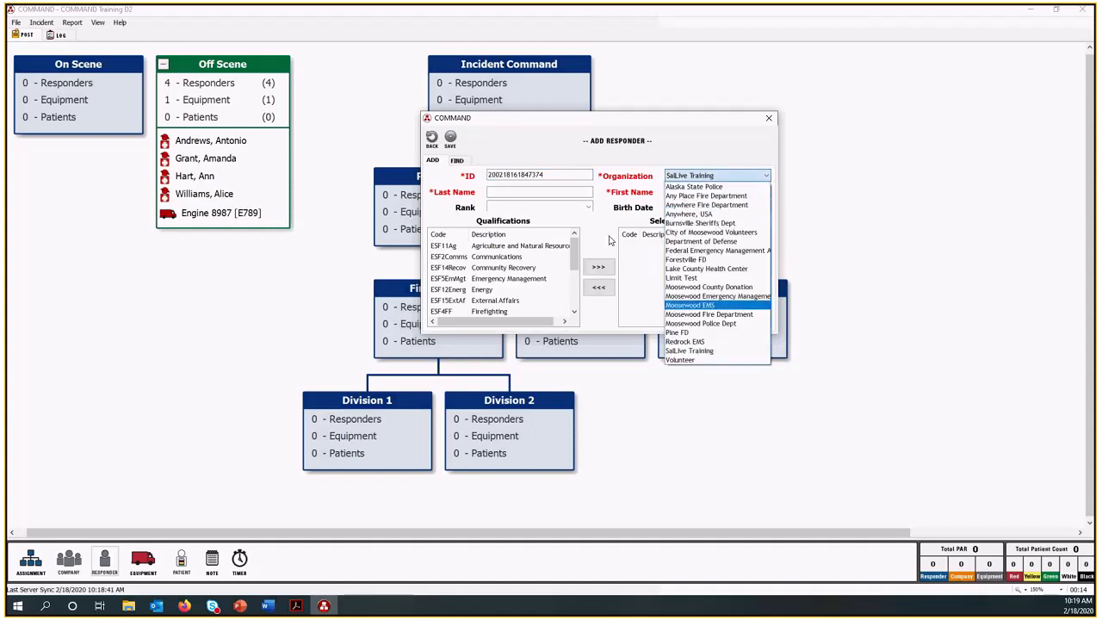
pyautogui.click(522, 192)
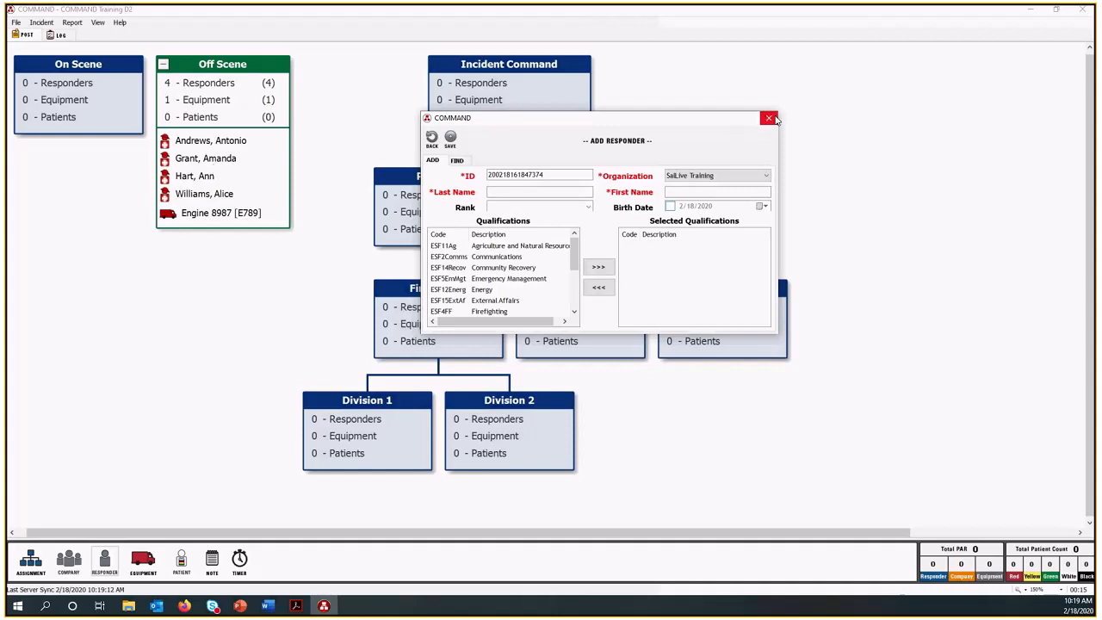
pyautogui.click(769, 118)
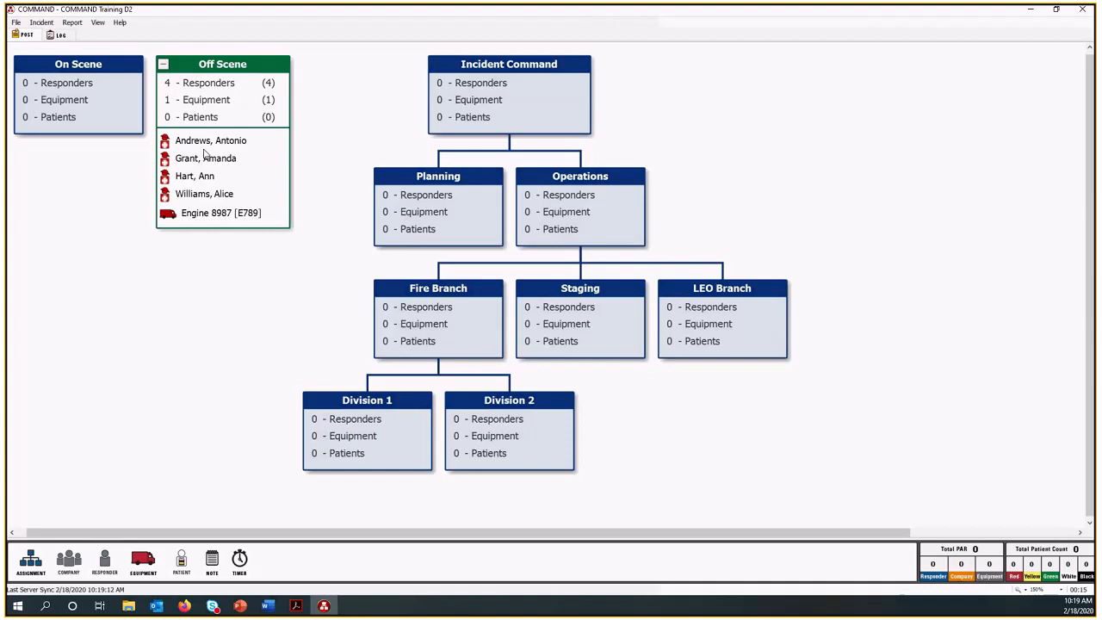
# Save the incident's structure and resources as a template named Test Template.
pyautogui.click(41, 22)
pyautogui.moveTo(73, 116)
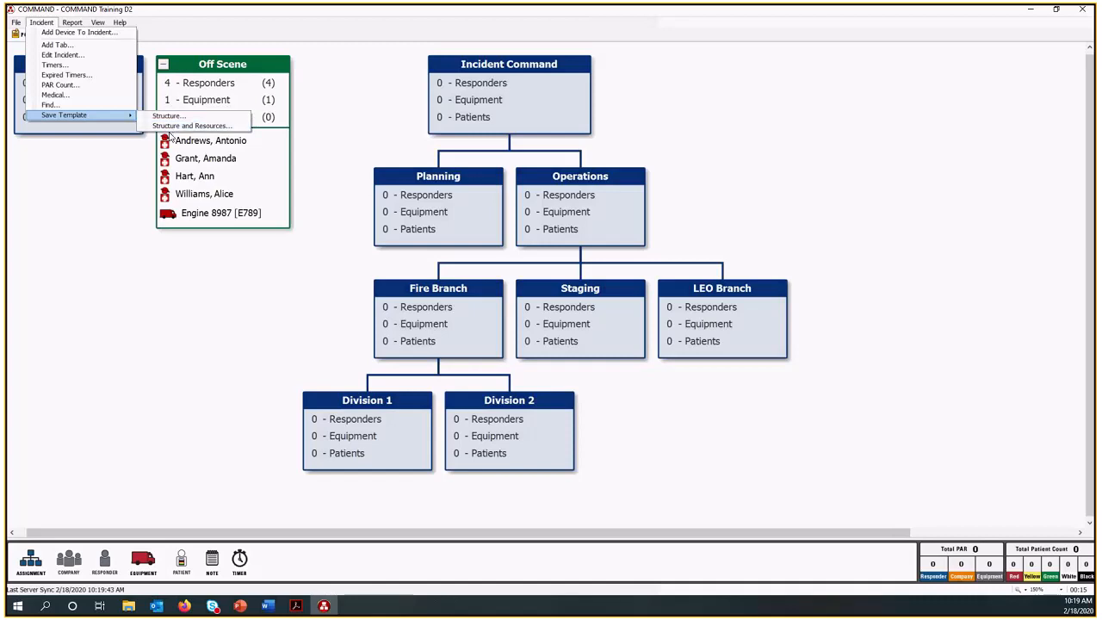
pyautogui.click(174, 129)
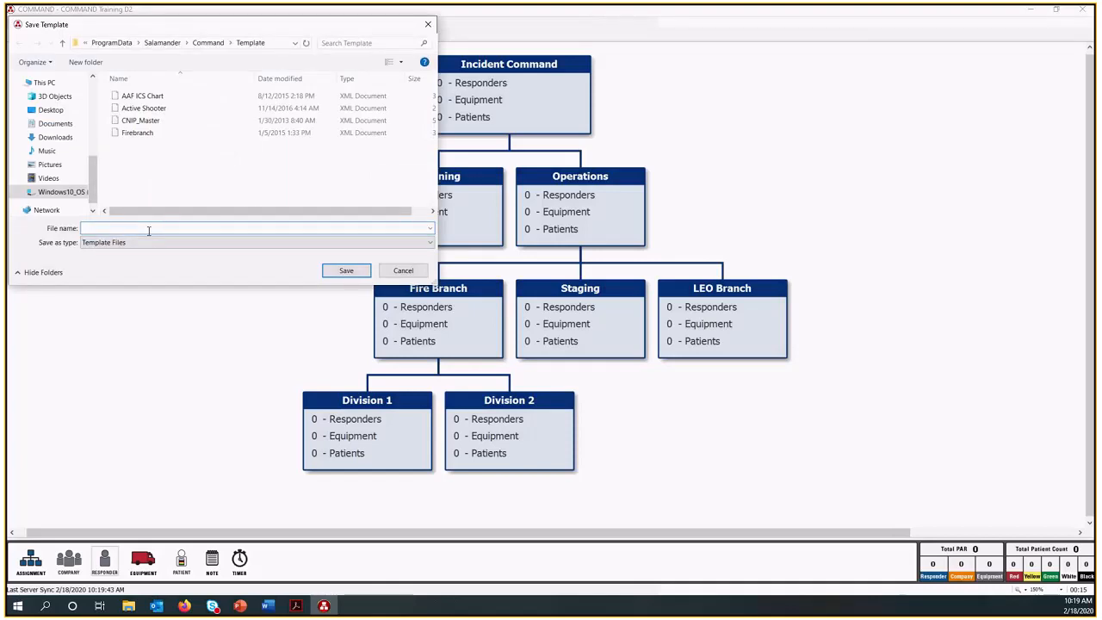
pyautogui.write('Test Te')
pyautogui.write('late')
pyautogui.click(335, 274)
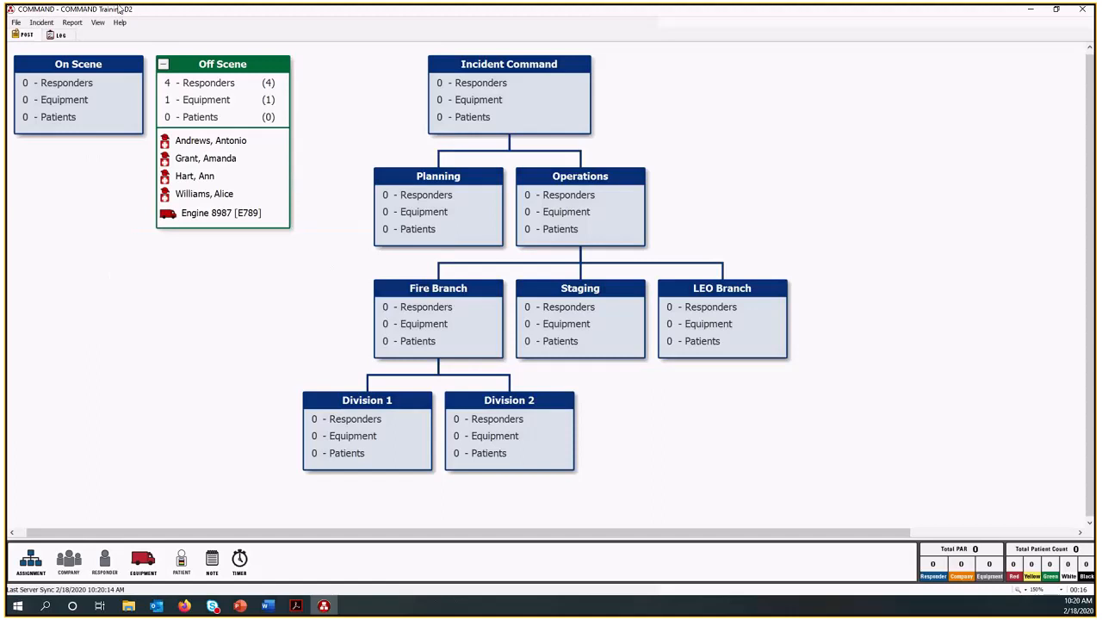
# Start a new incident named Temp Training, flagged as training and based on the Test Template file.
pyautogui.click(16, 24)
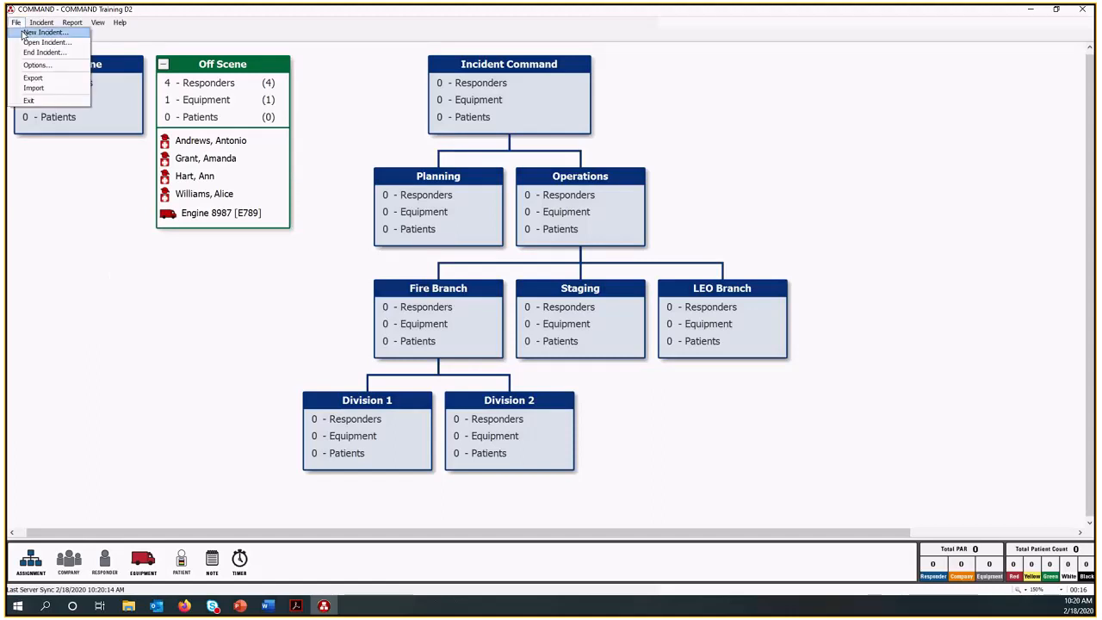
pyautogui.click(23, 32)
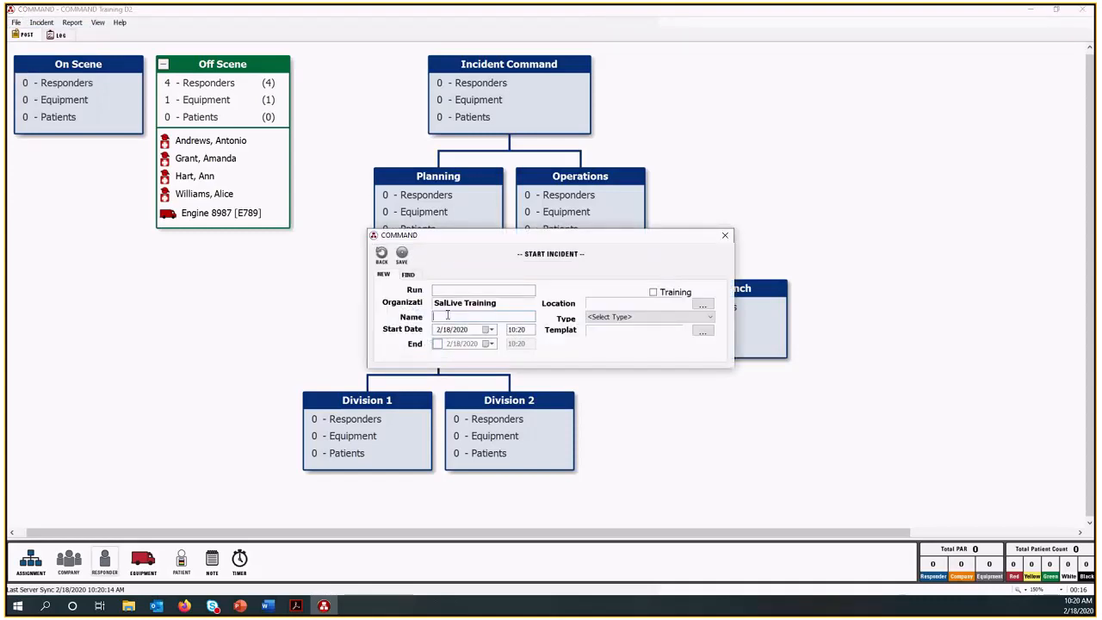
pyautogui.write('T')
pyautogui.write('Temp')
pyautogui.write(' Training')
pyautogui.click(653, 293)
pyautogui.click(703, 332)
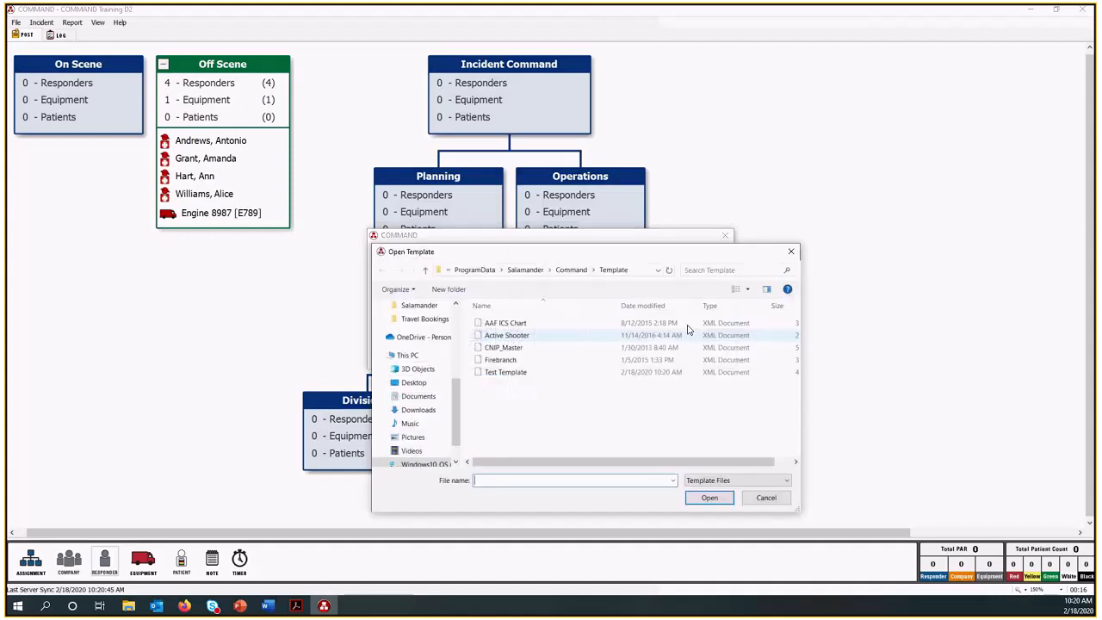
pyautogui.doubleClick(502, 374)
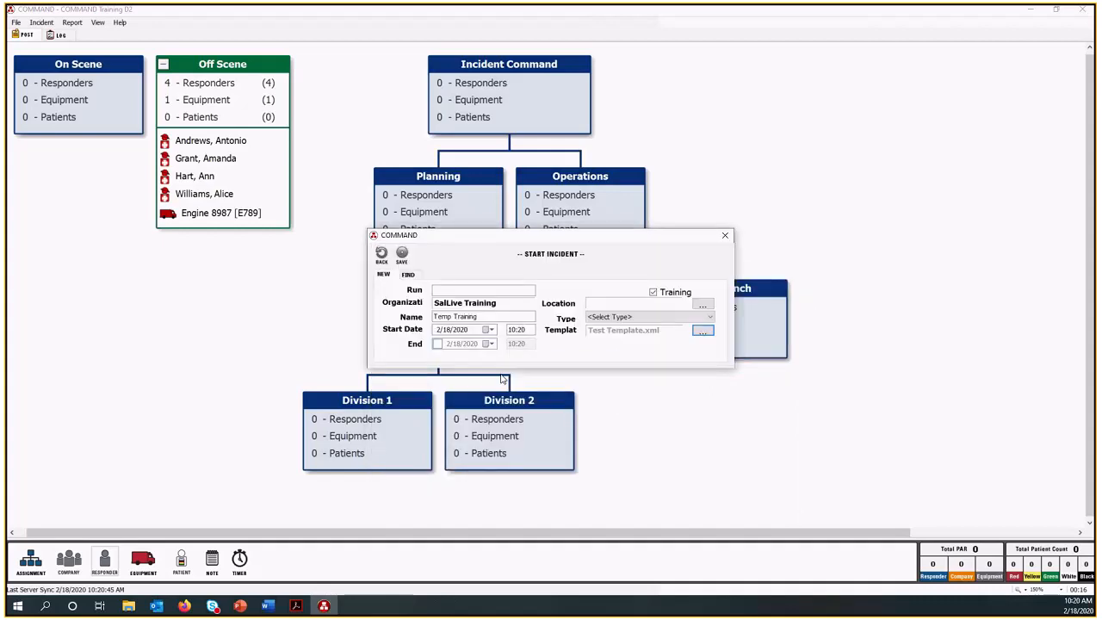
pyautogui.click(401, 255)
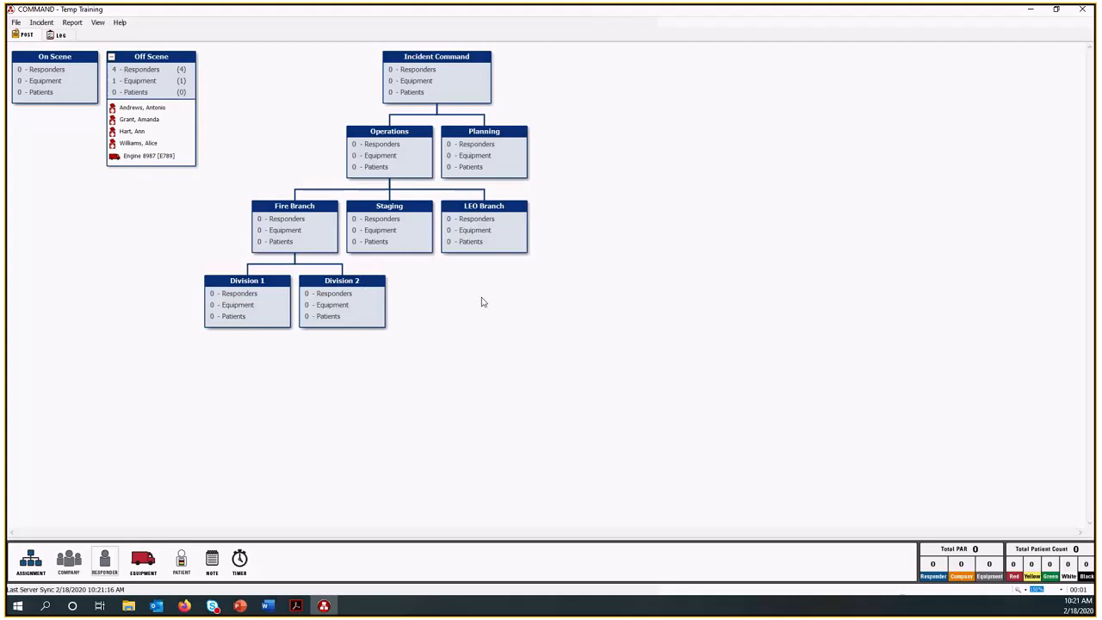
# Remove the LEO Branch assignment from beneath Operations.
pyautogui.rightClick(502, 234)
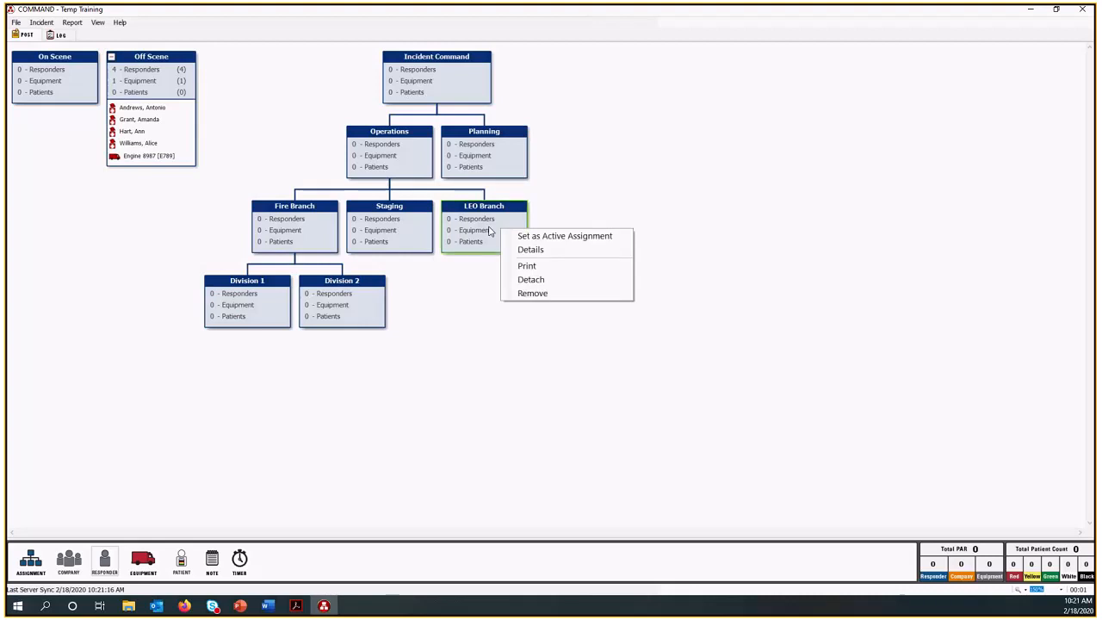
pyautogui.click(529, 294)
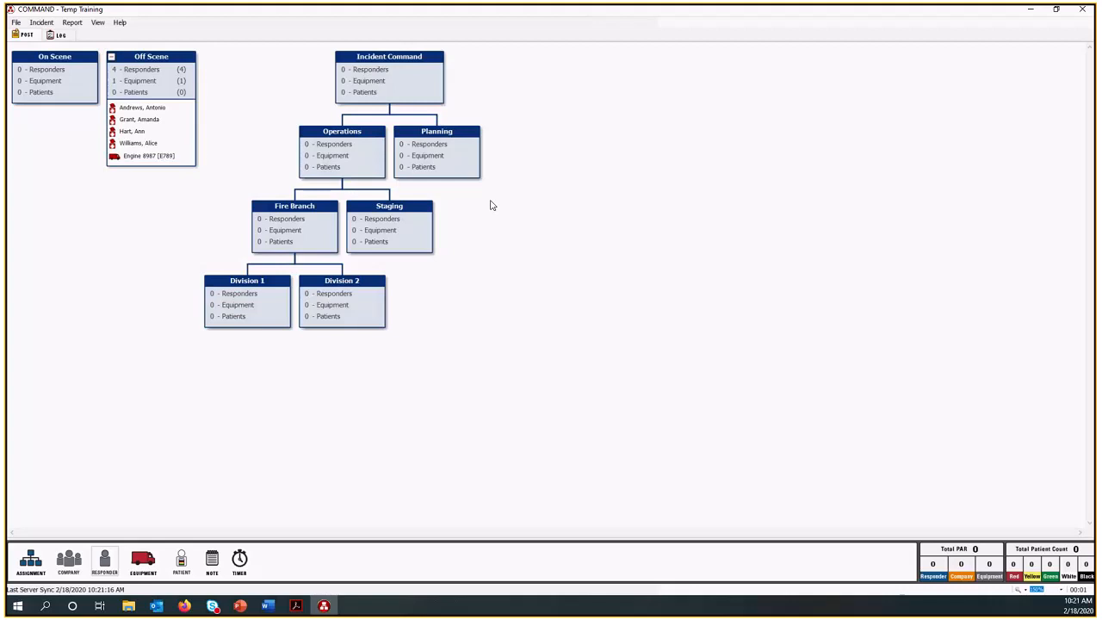
# Show the available actions for the first Off Scene responder and for the Off Scene assignment, and dismiss them.
pyautogui.rightClick(152, 110)
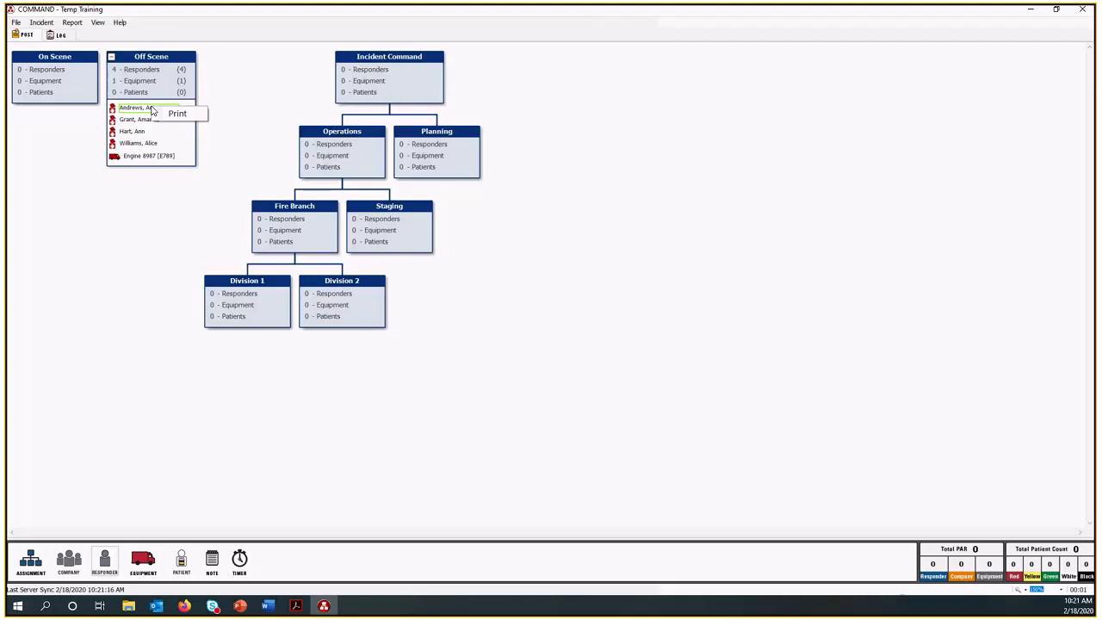
pyautogui.click(144, 212)
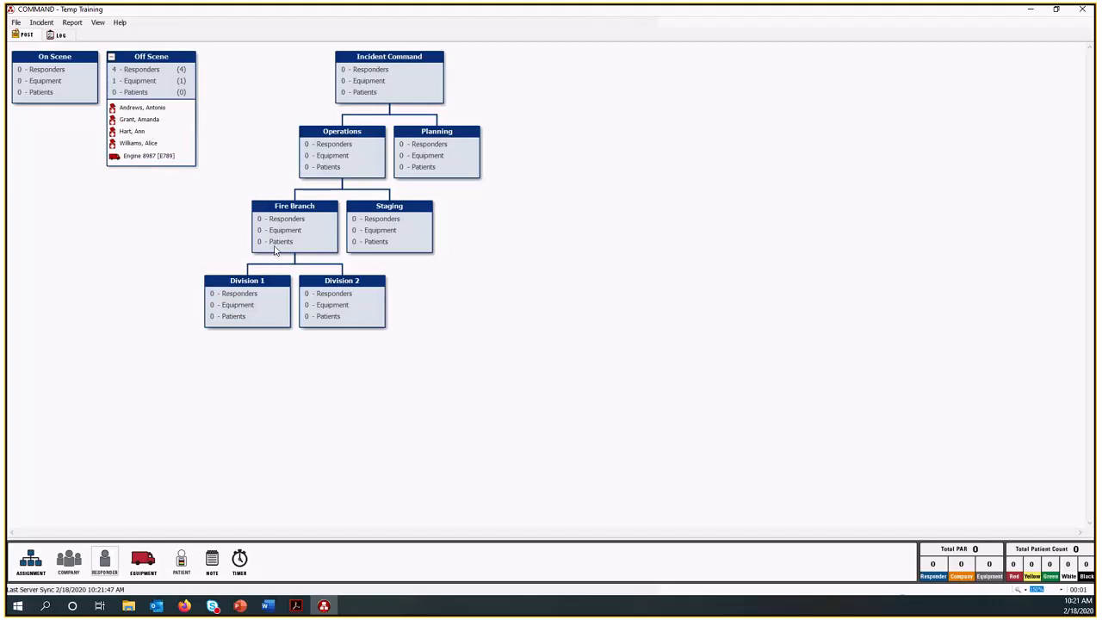
pyautogui.rightClick(146, 83)
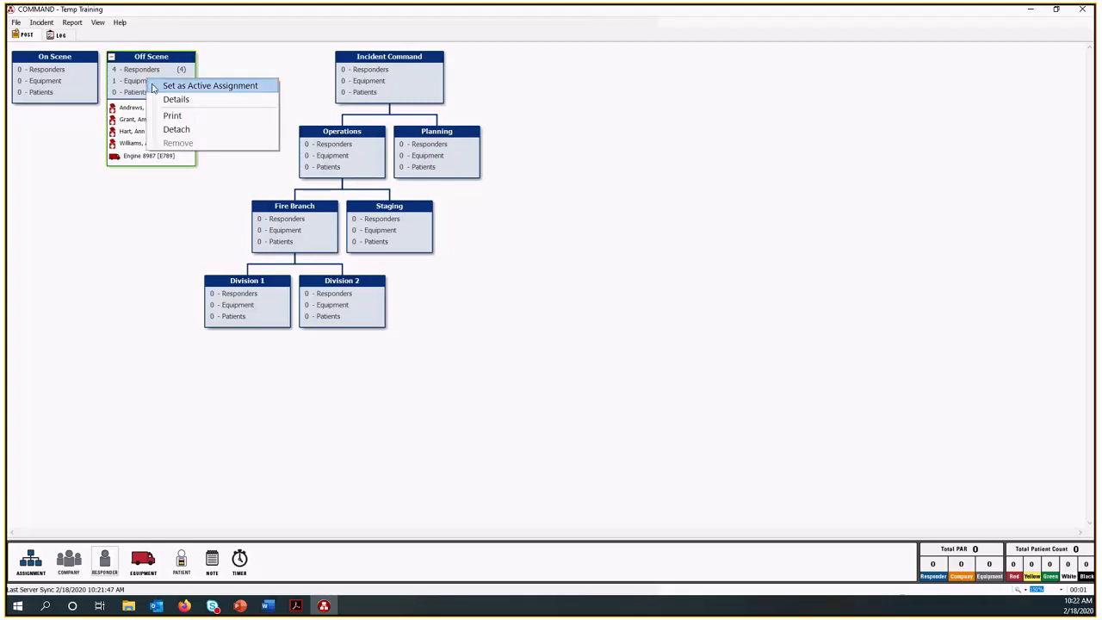
pyautogui.click(167, 177)
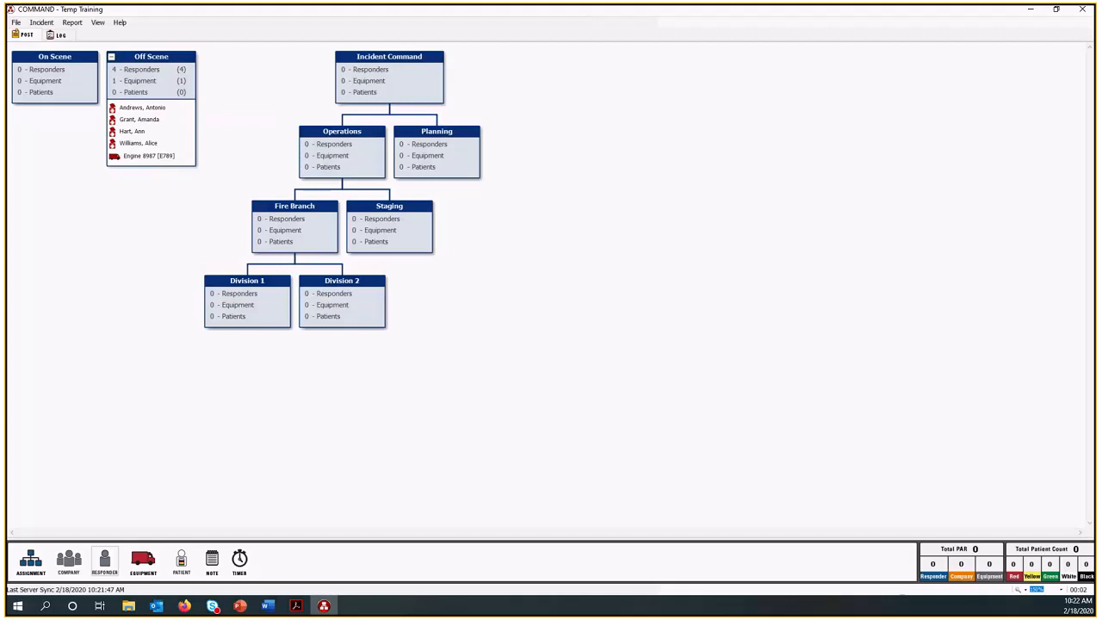
pyautogui.hotkey('alt', 'Tab')
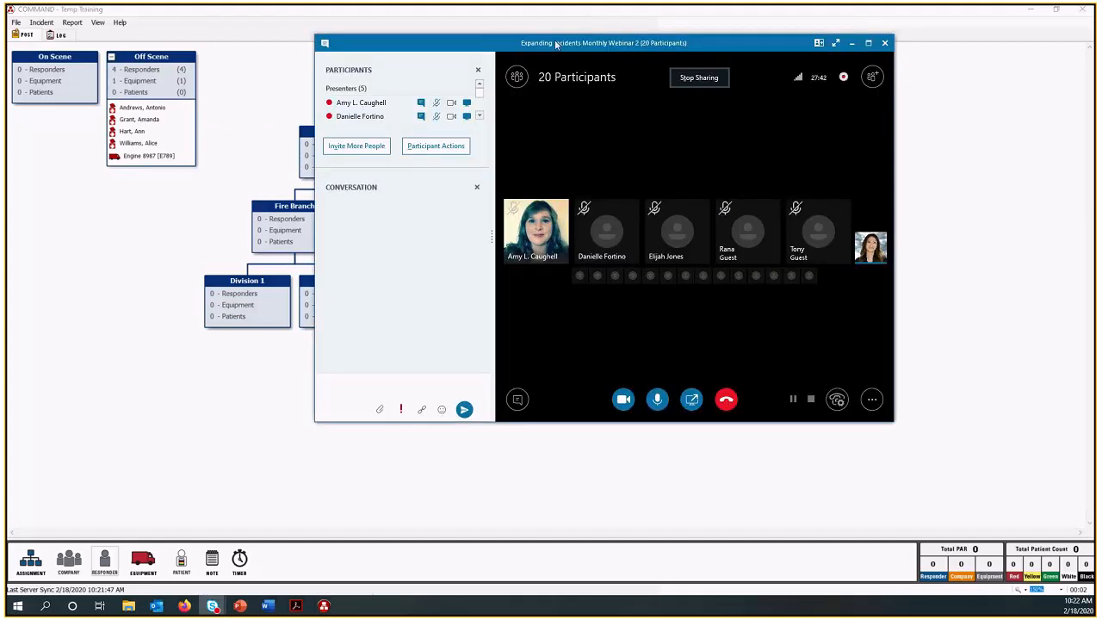
pyautogui.moveTo(556, 44); pyautogui.dragTo(0, 44)
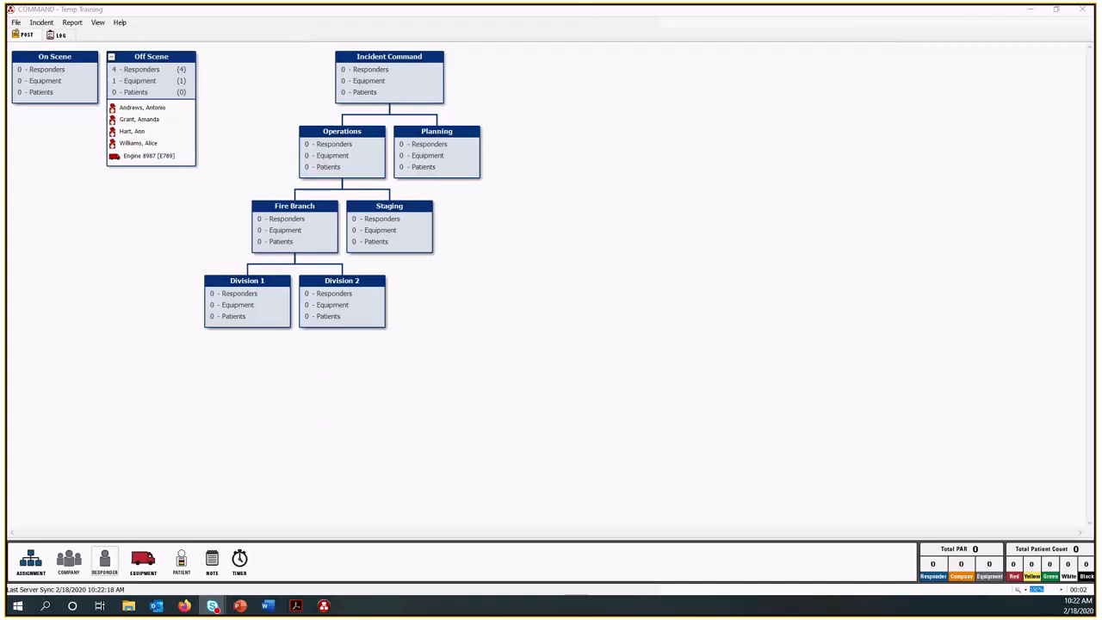
pyautogui.hotkey('alt', 'Tab')
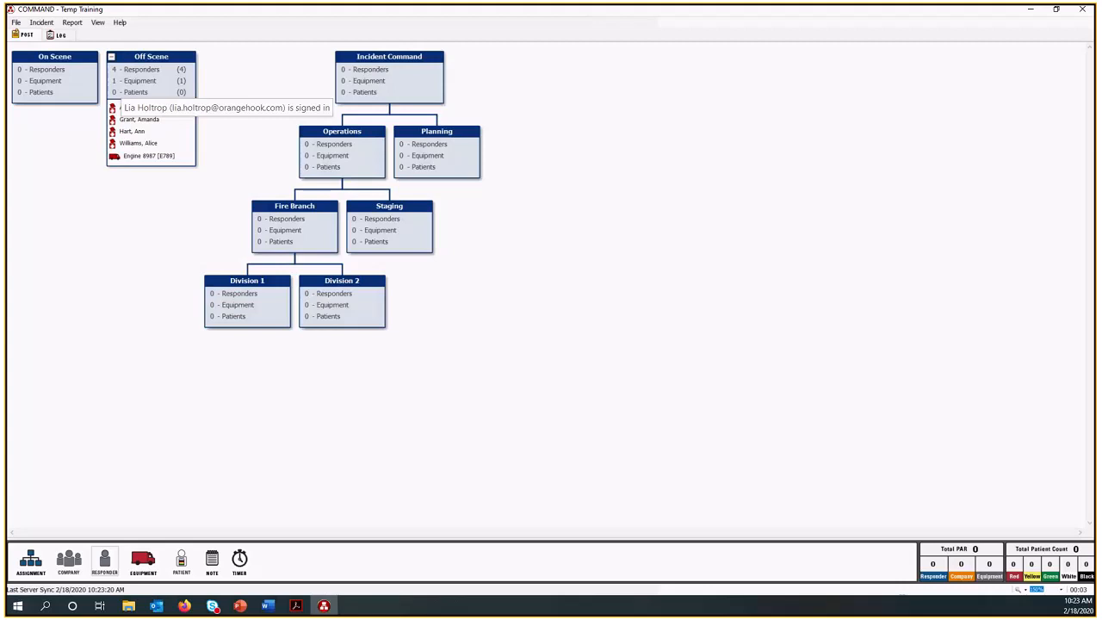
# Switch to SalamanderLive in the browser and show the list of events.
pyautogui.hotkey('alt', 'Tab')
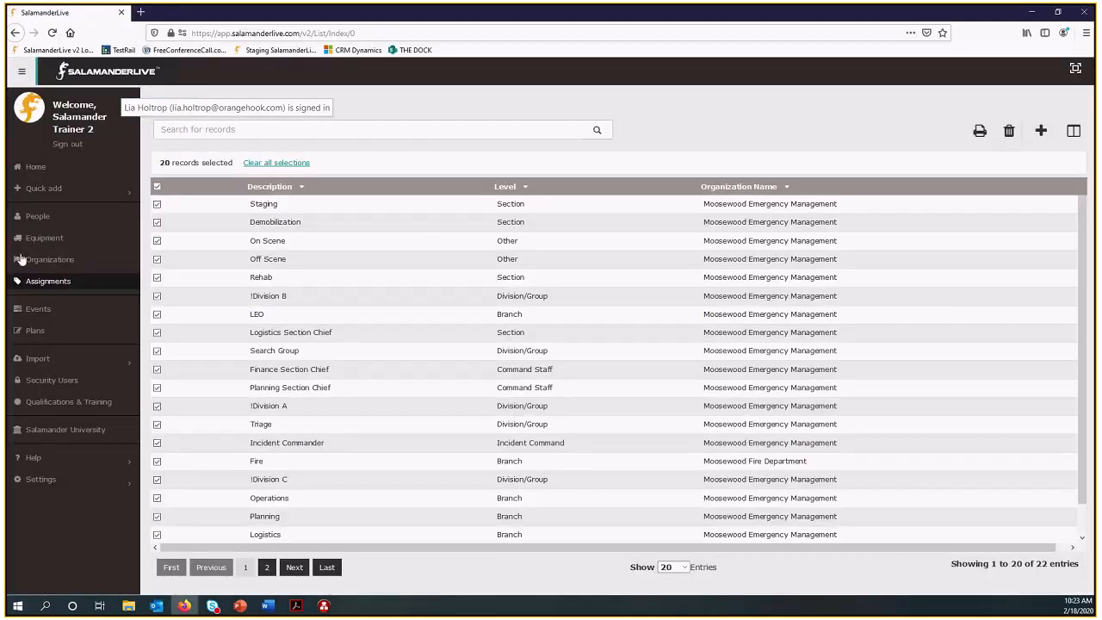
pyautogui.click(40, 310)
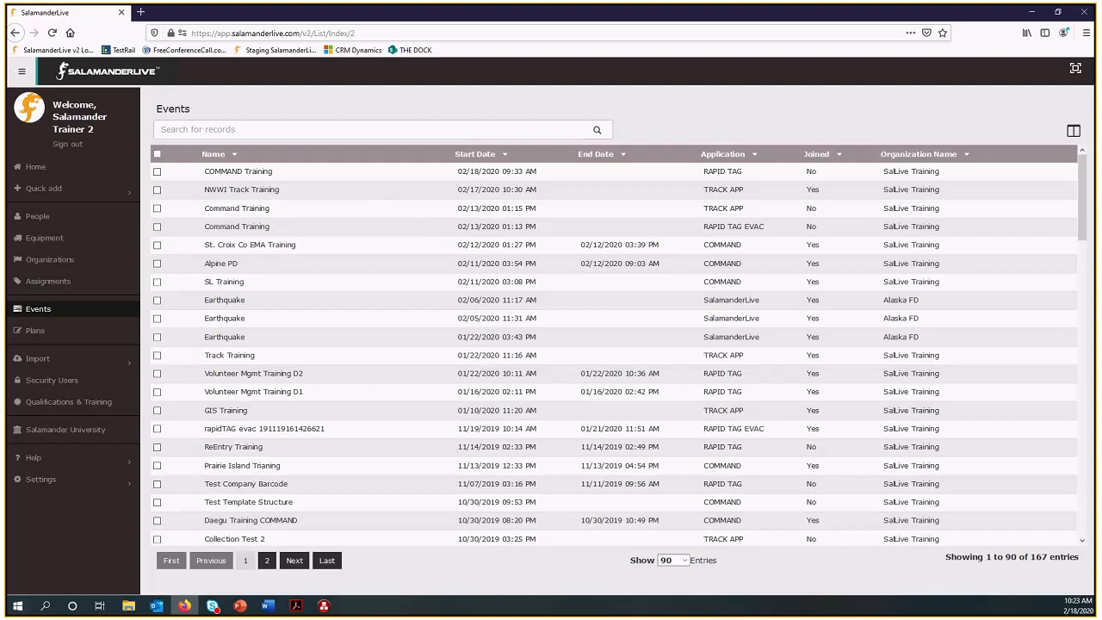
# Switch back to COMMAND, show the server settings in its options, and close them.
pyautogui.hotkey('alt', 'Tab')
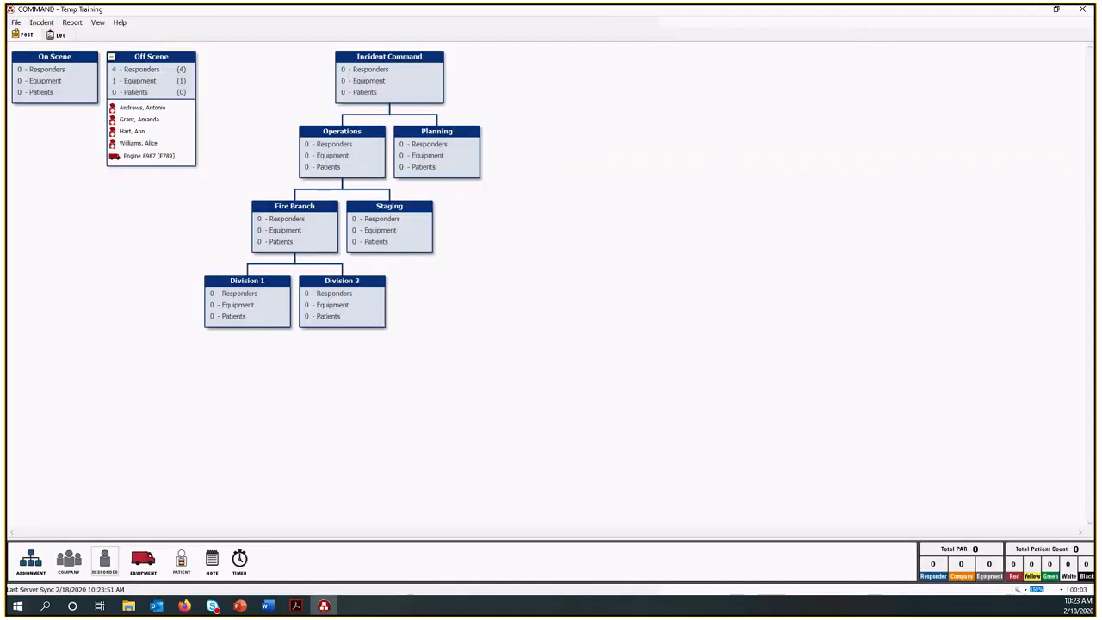
pyautogui.click(16, 23)
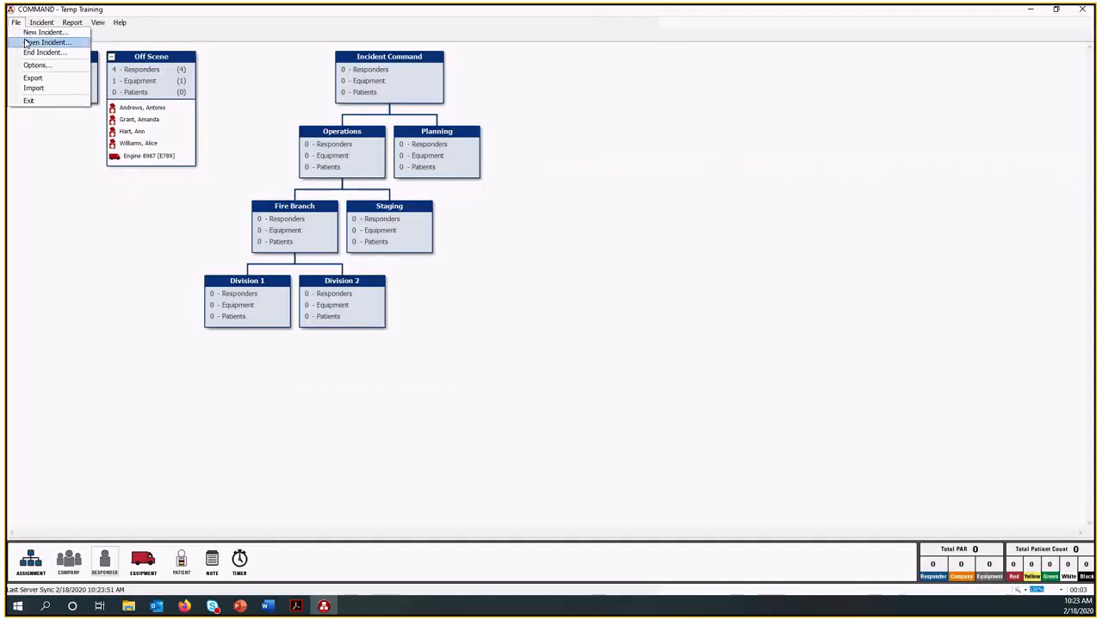
pyautogui.click(35, 65)
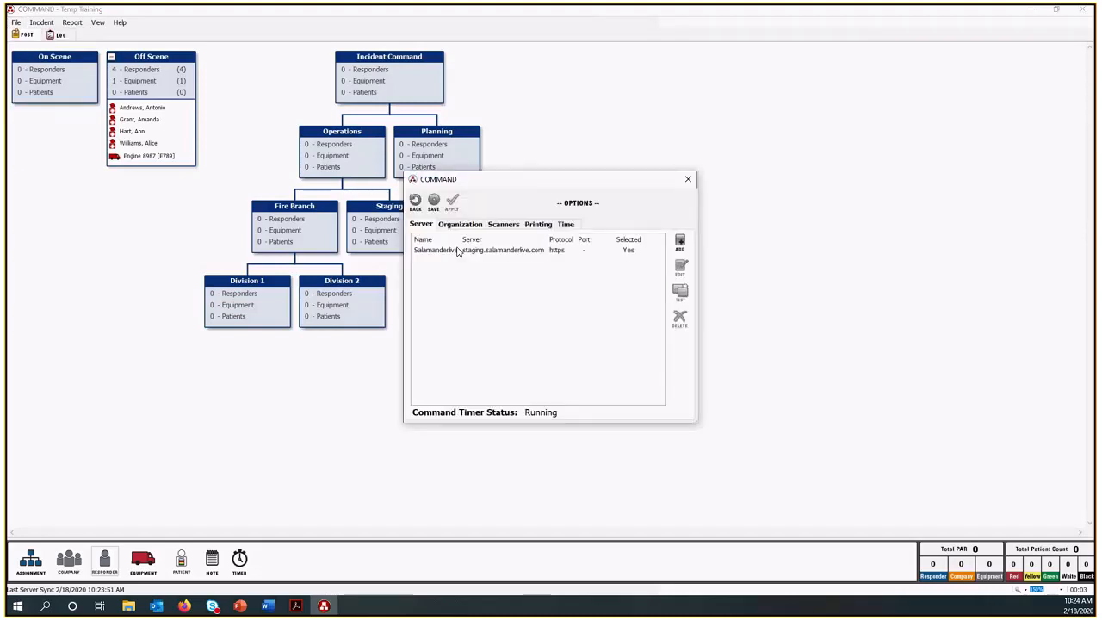
pyautogui.click(688, 180)
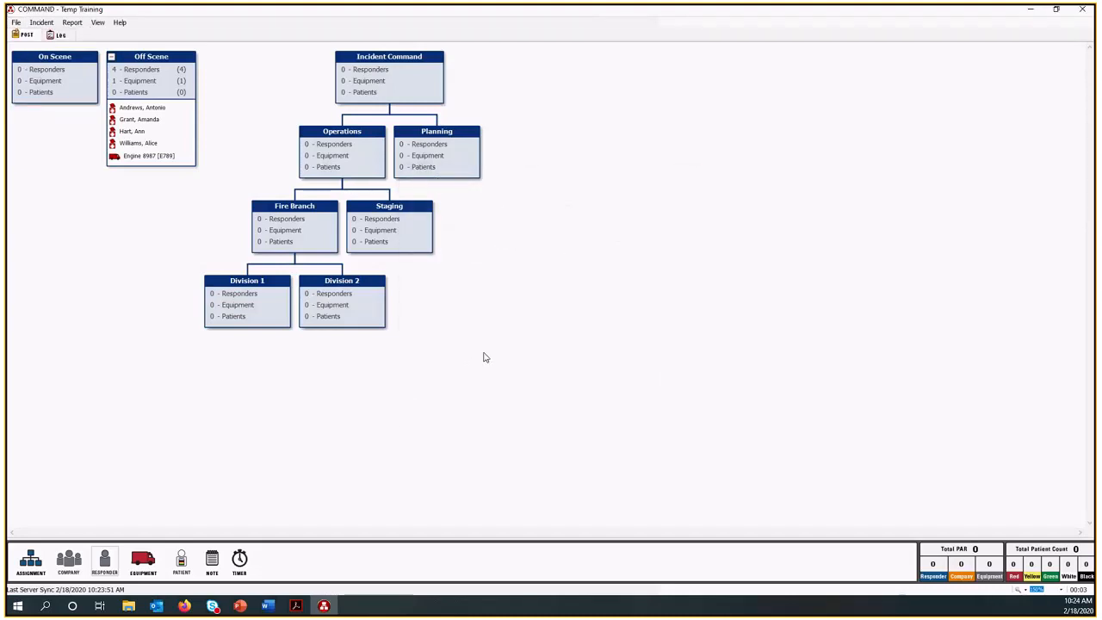
# End the Temp Training incident with the comment "sdf".
pyautogui.click(18, 23)
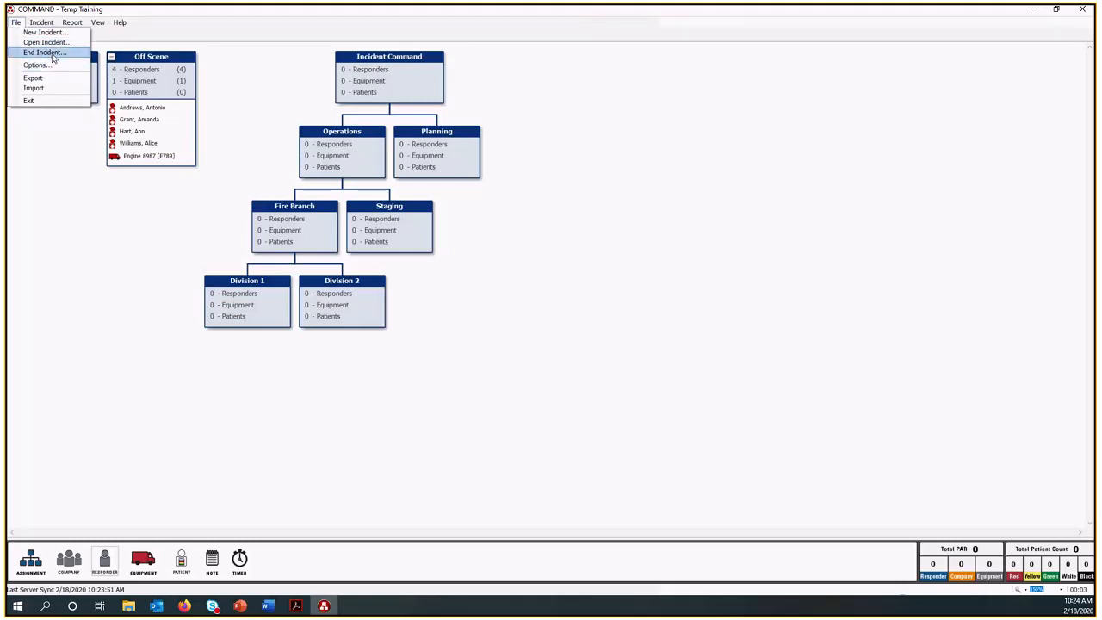
pyautogui.click(45, 53)
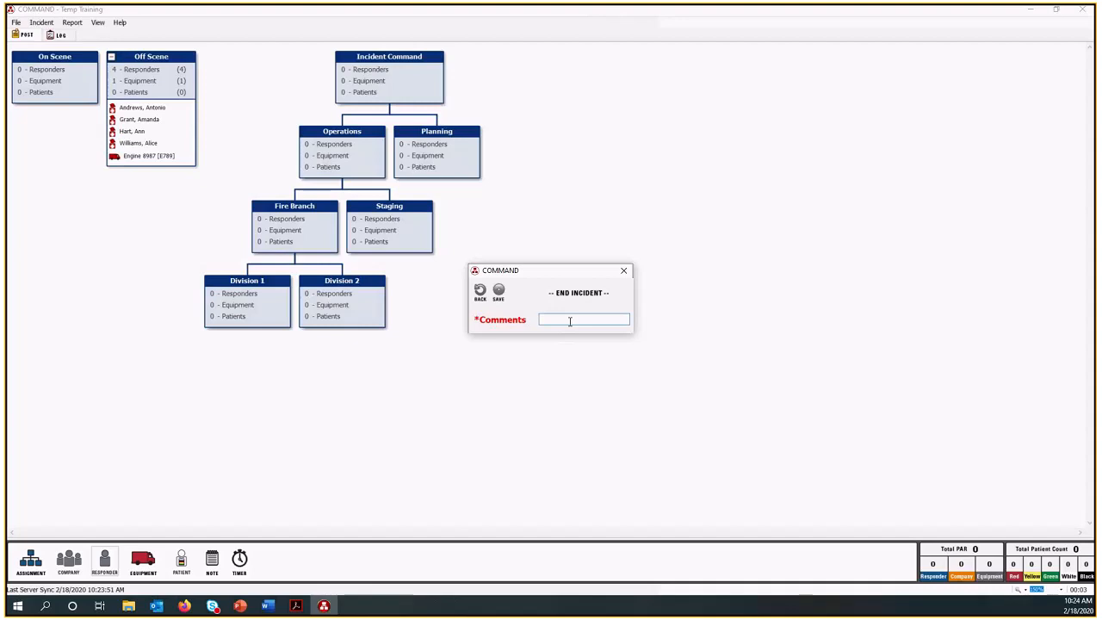
pyautogui.write('sdf')
pyautogui.press('Return')
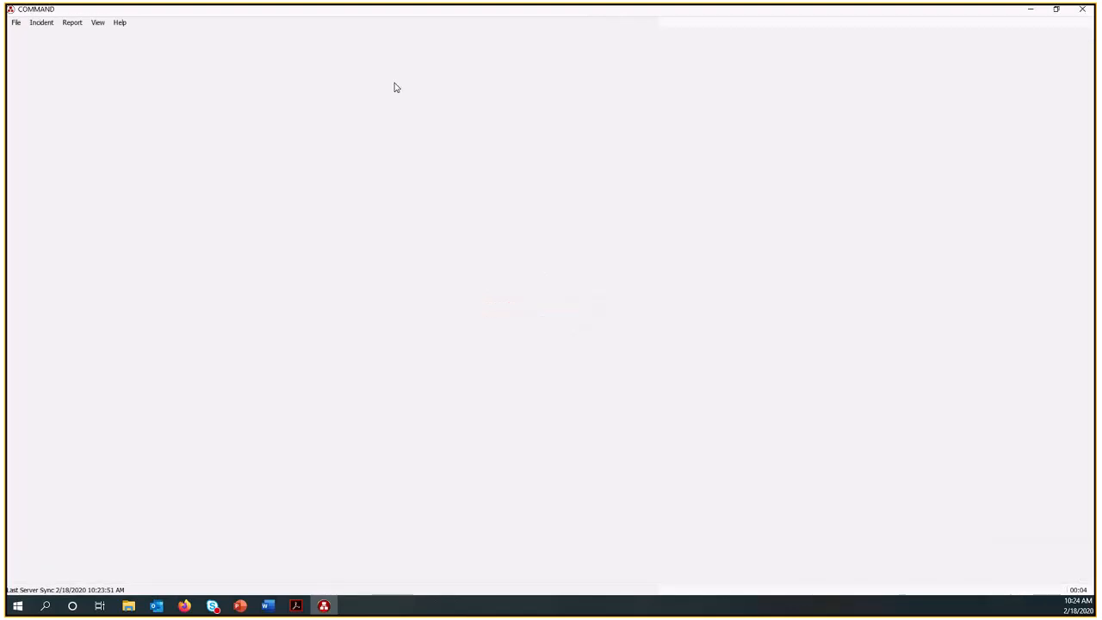
# Change the Salamanderlive server address in the program options to app.salamanderlive.com and save the server entry.
pyautogui.click(16, 25)
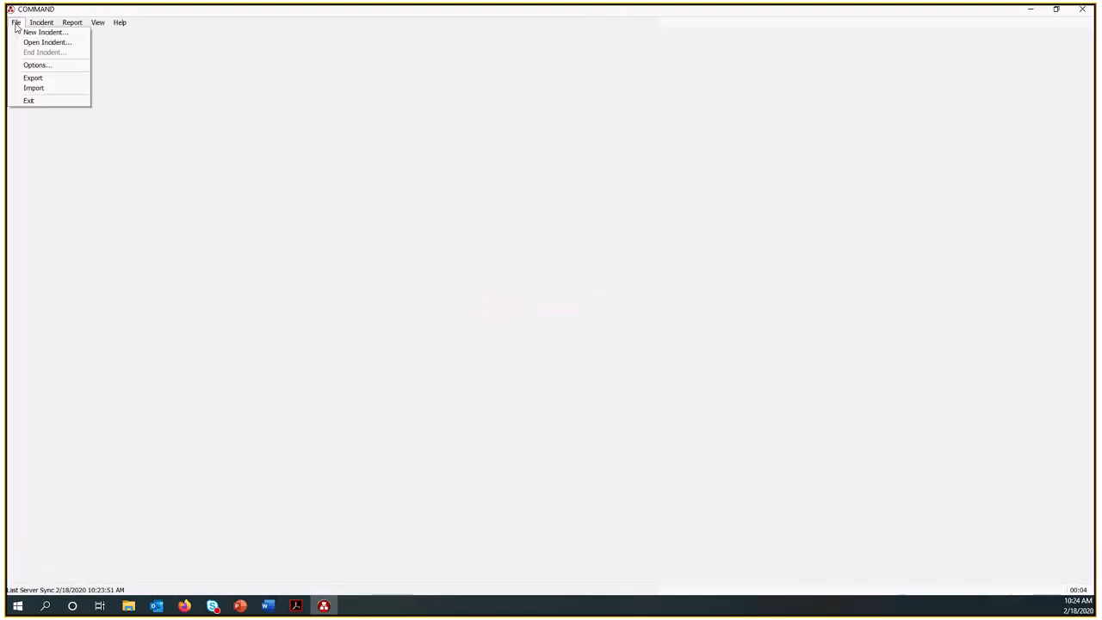
pyautogui.click(37, 65)
pyautogui.click(558, 251)
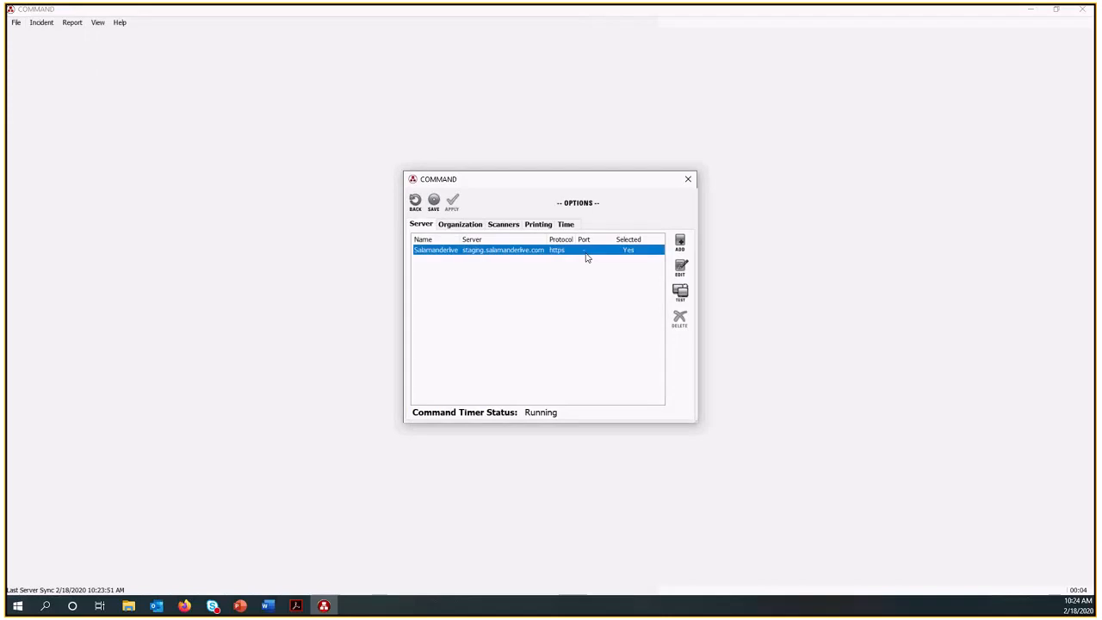
pyautogui.click(680, 269)
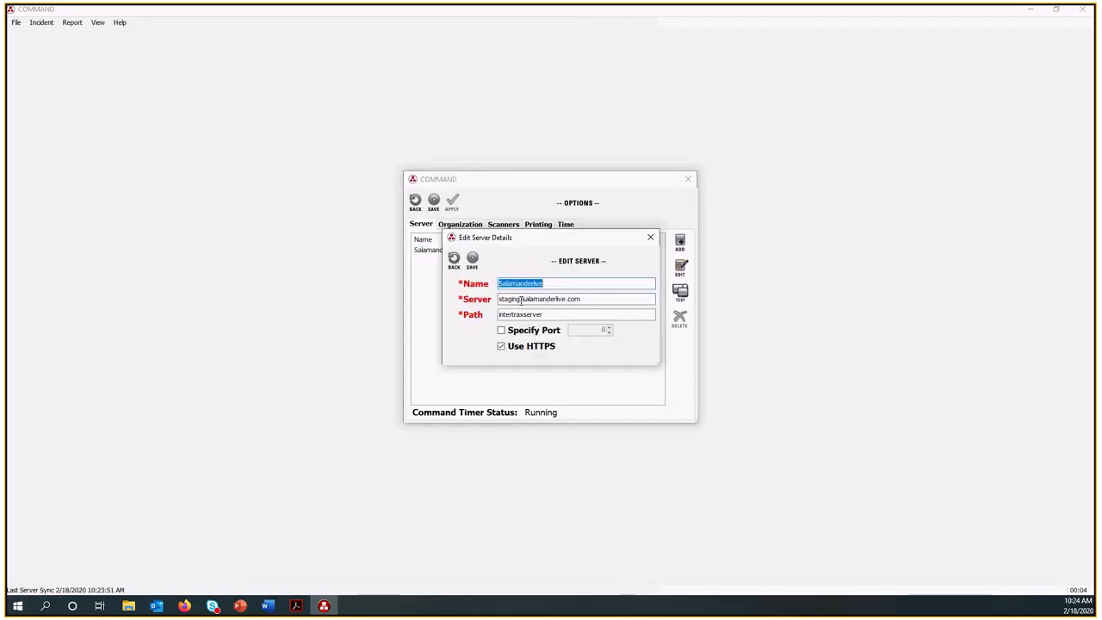
pyautogui.moveTo(521, 299); pyautogui.dragTo(472, 293)
pyautogui.write('app')
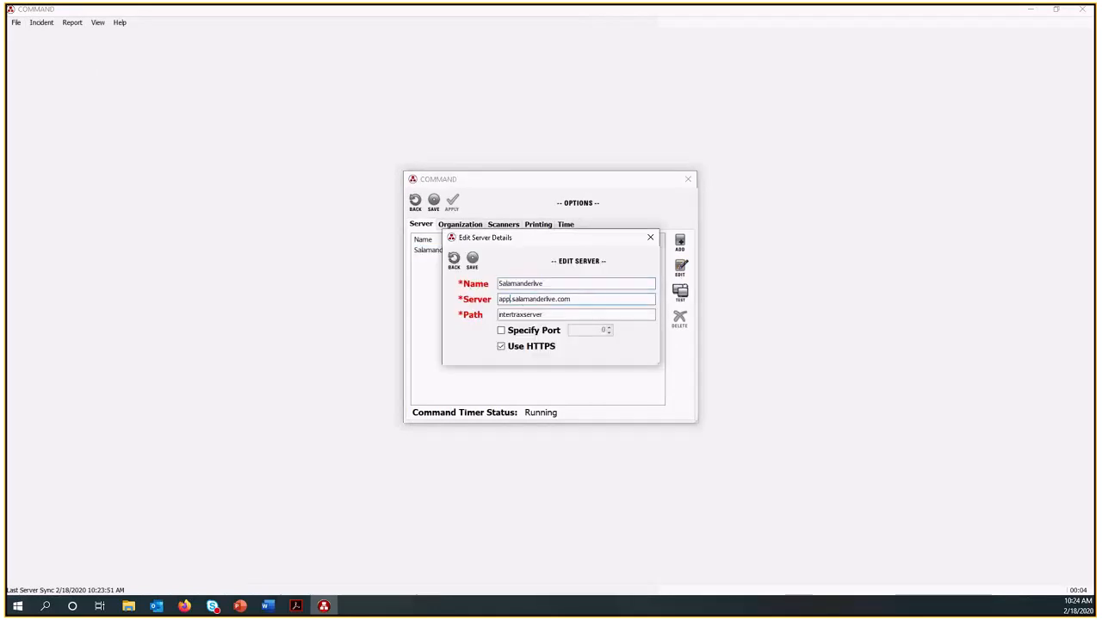
pyautogui.click(472, 259)
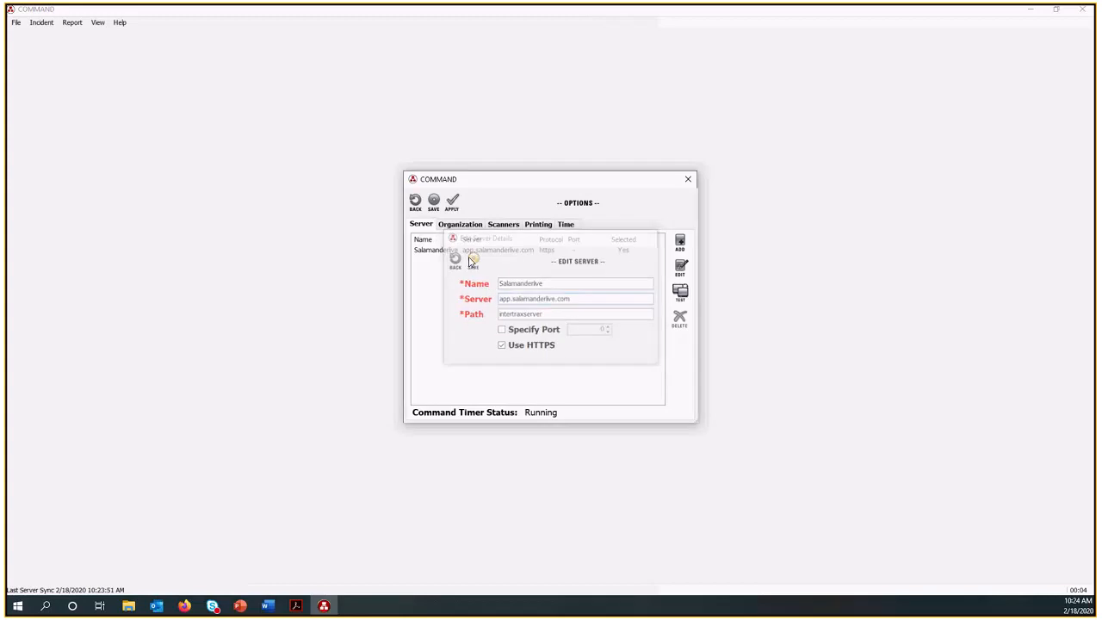
# Test the Salamanderlive server connection and save the program options.
pyautogui.click(680, 293)
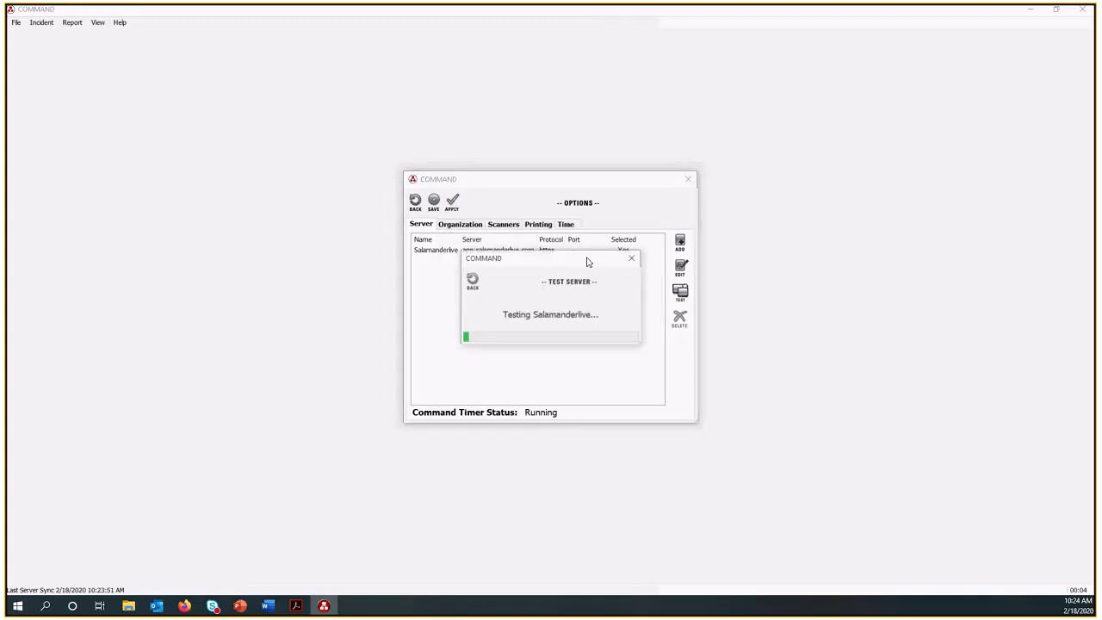
pyautogui.click(631, 260)
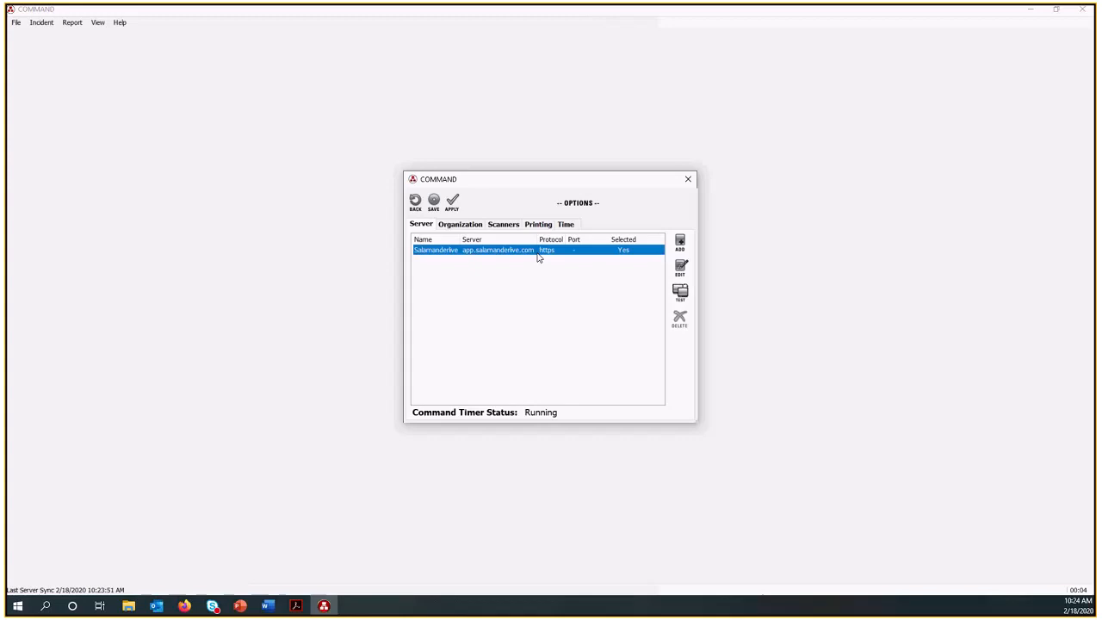
pyautogui.click(435, 201)
# Start a new incident and name it COMMAND Training D2.
pyautogui.click(16, 23)
pyautogui.click(27, 44)
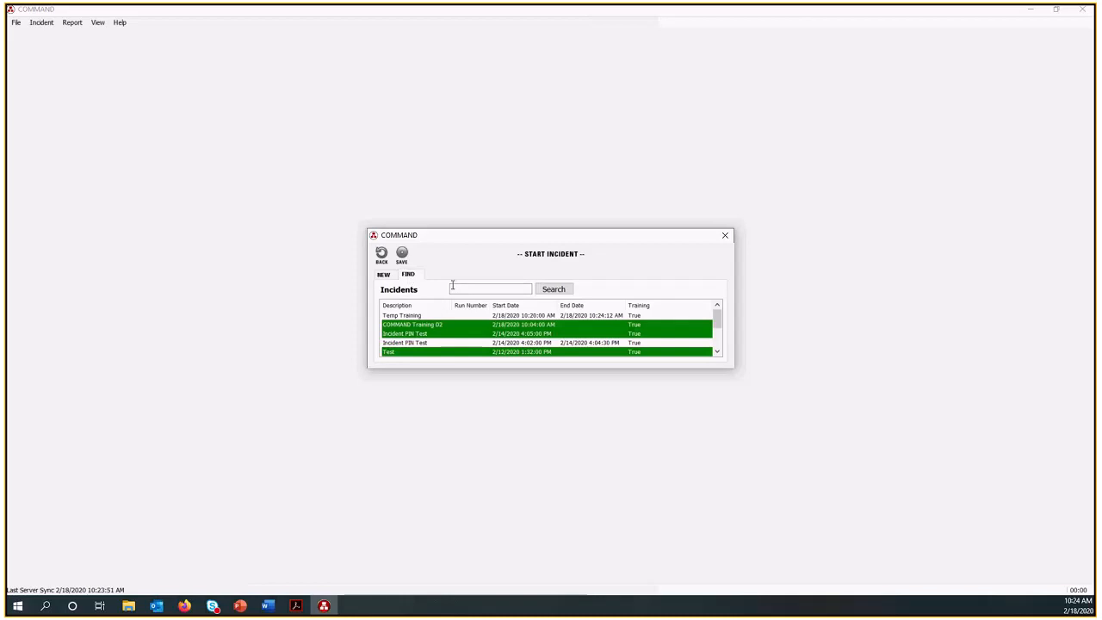
pyautogui.click(383, 274)
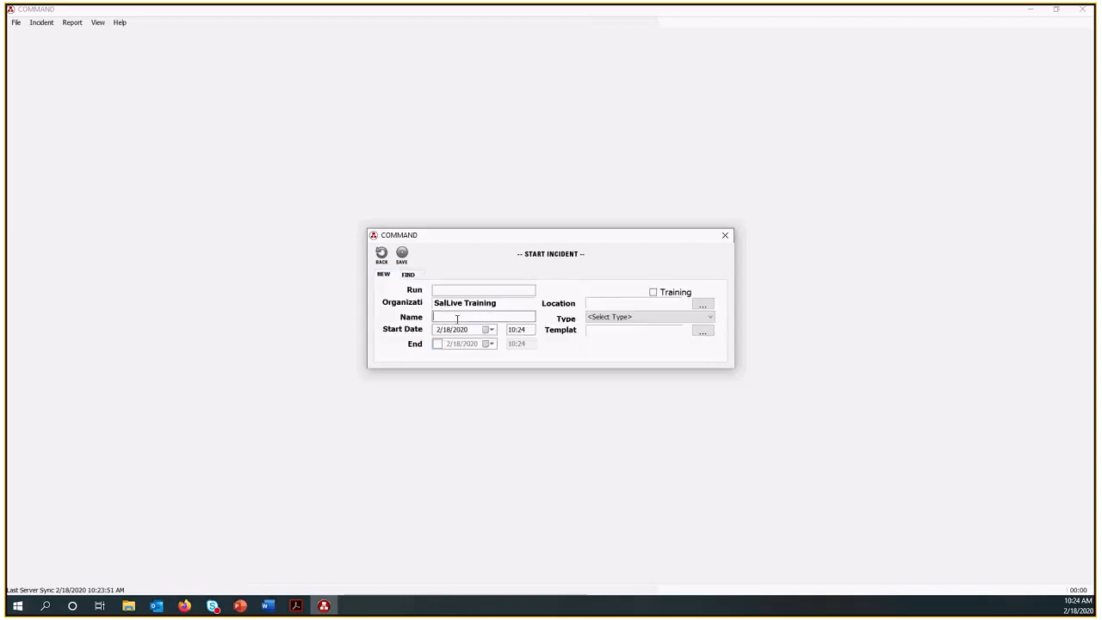
pyautogui.click(451, 318)
pyautogui.write('COMMAND t')
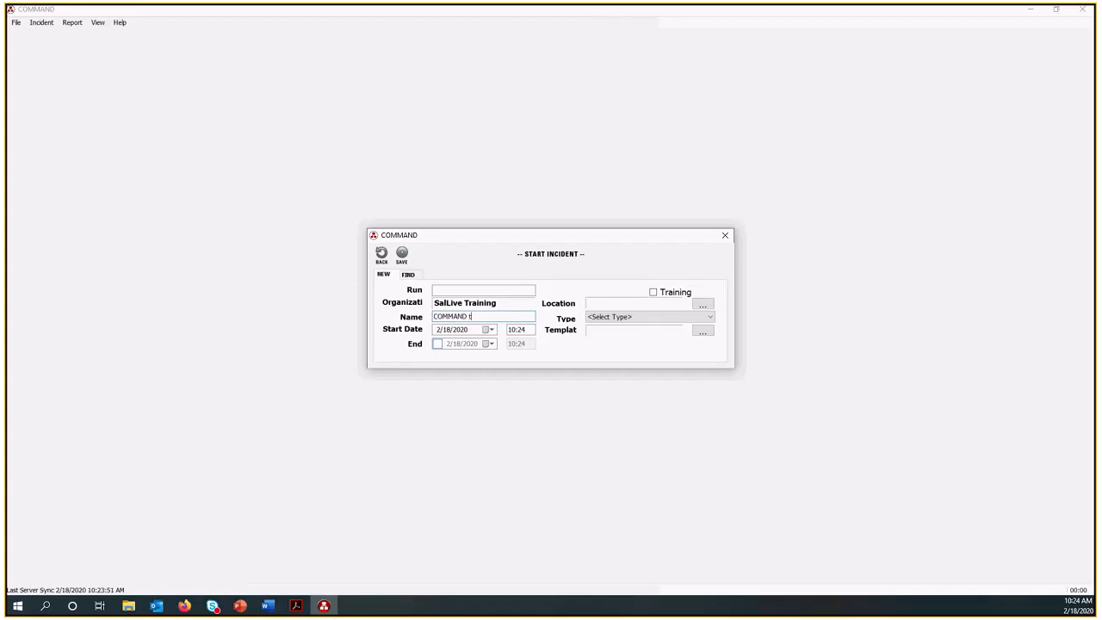
pyautogui.write('Training D2')
# Mark the incident as training, base it on Test Template, and save it.
pyautogui.click(654, 292)
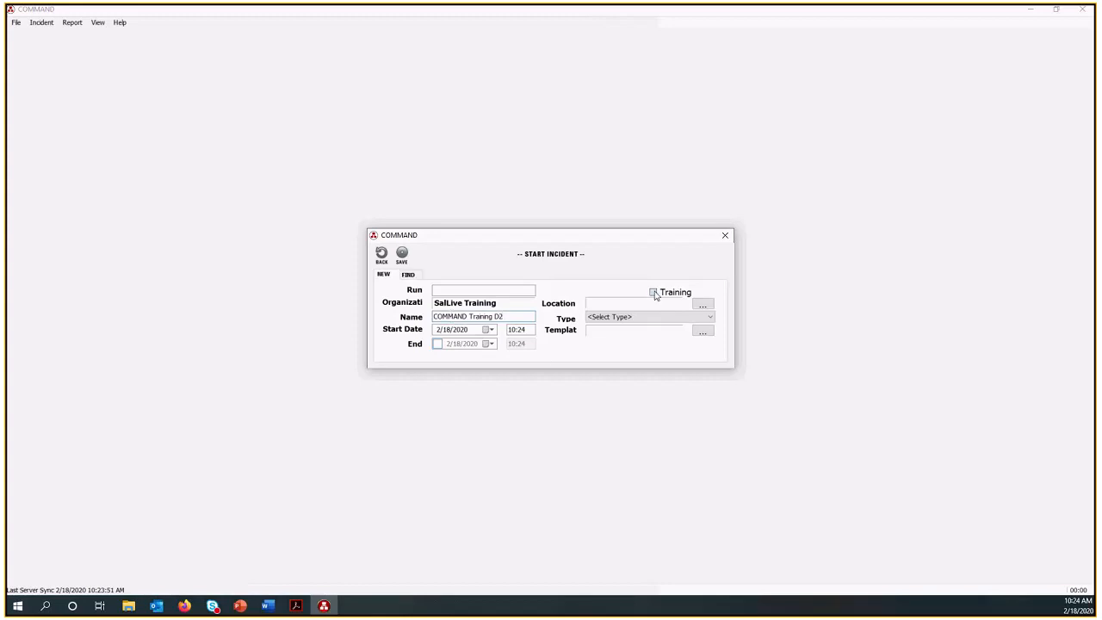
pyautogui.click(703, 333)
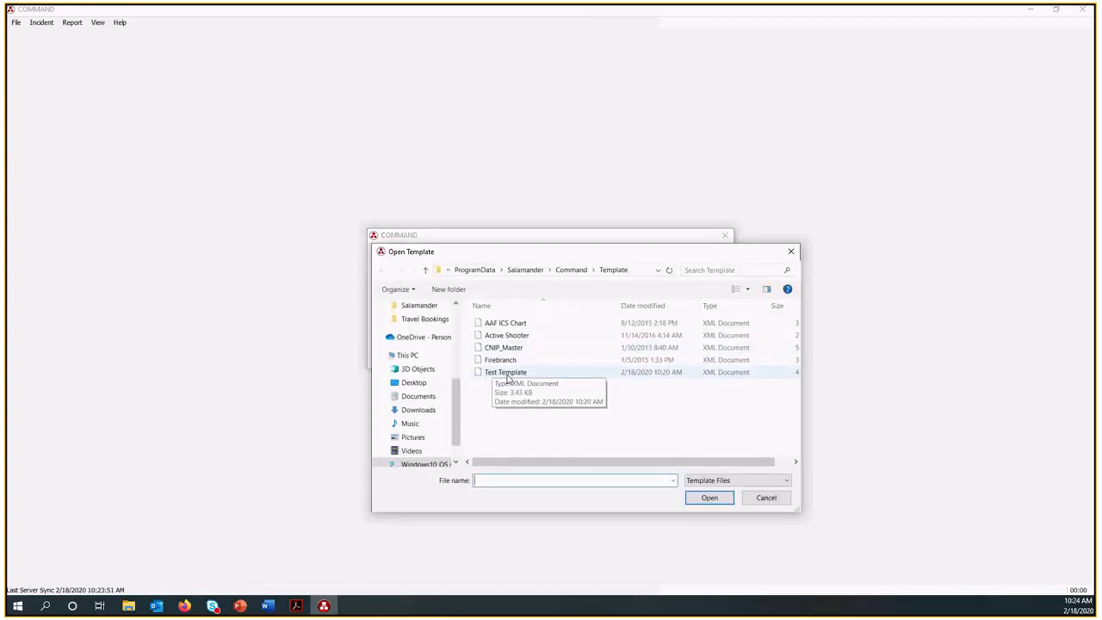
pyautogui.doubleClick(508, 372)
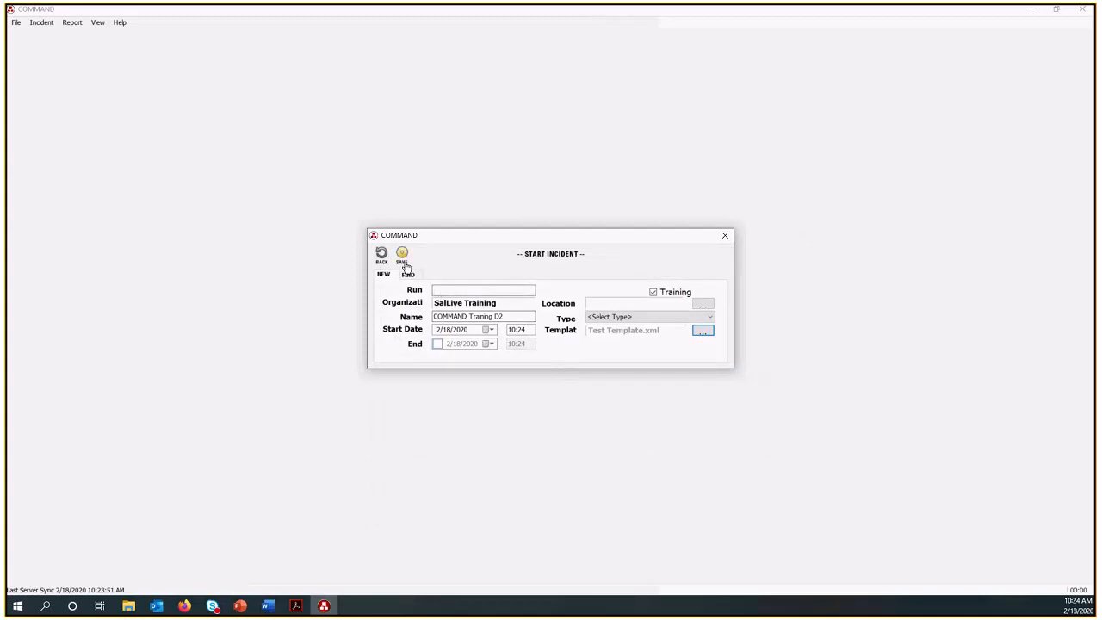
pyautogui.click(402, 256)
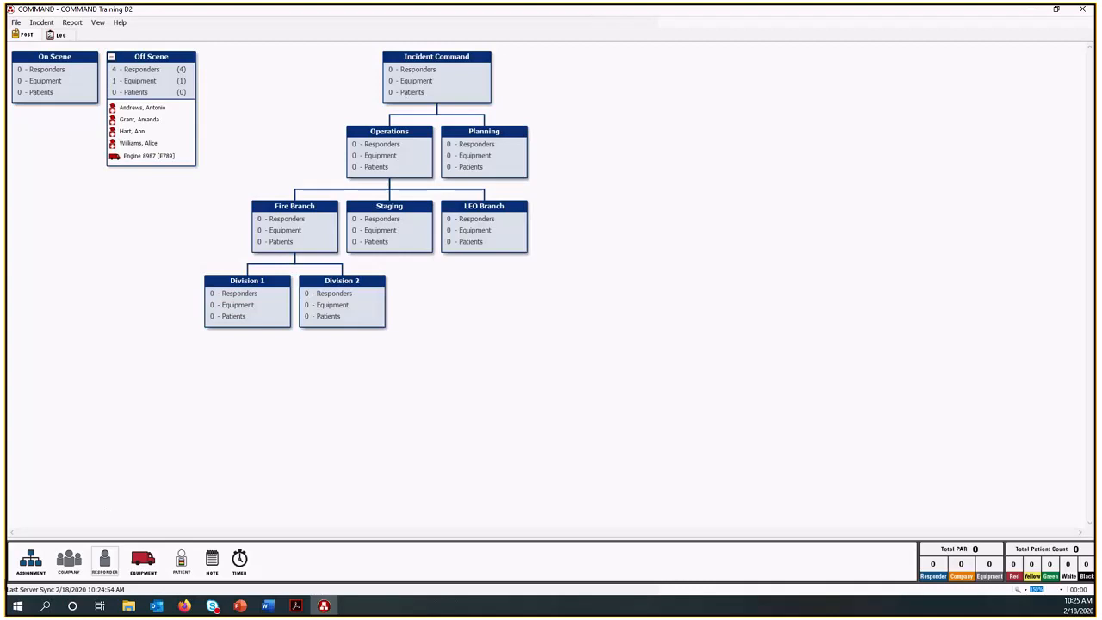
pyautogui.click(75, 23)
pyautogui.moveTo(118, 24)
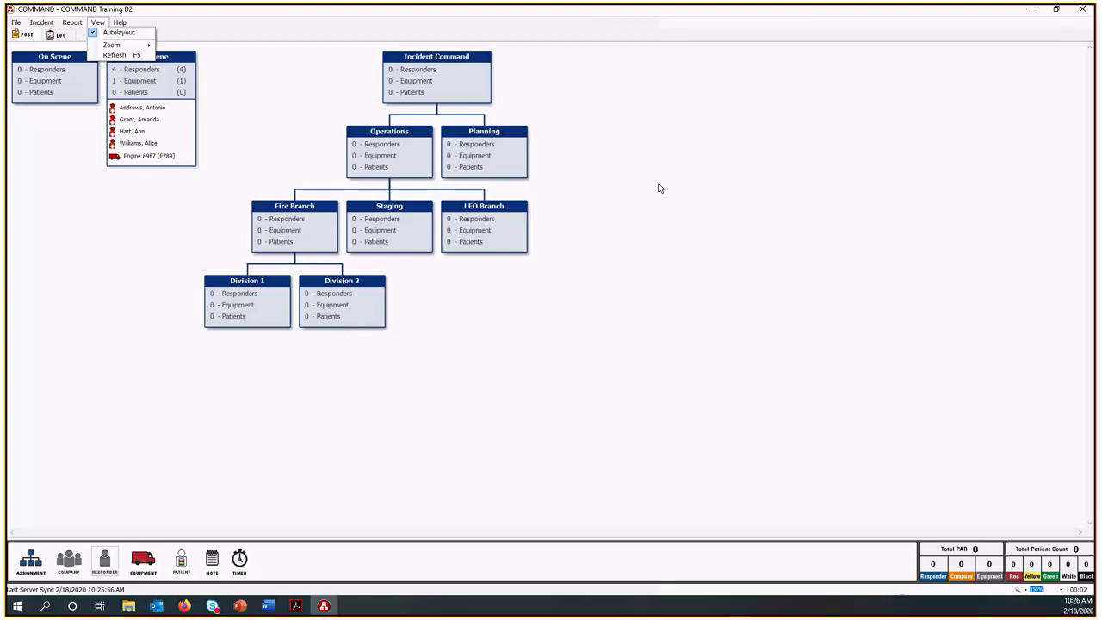
# Switch to SalamanderLive in the browser and refresh the list of events.
pyautogui.click(1030, 14)
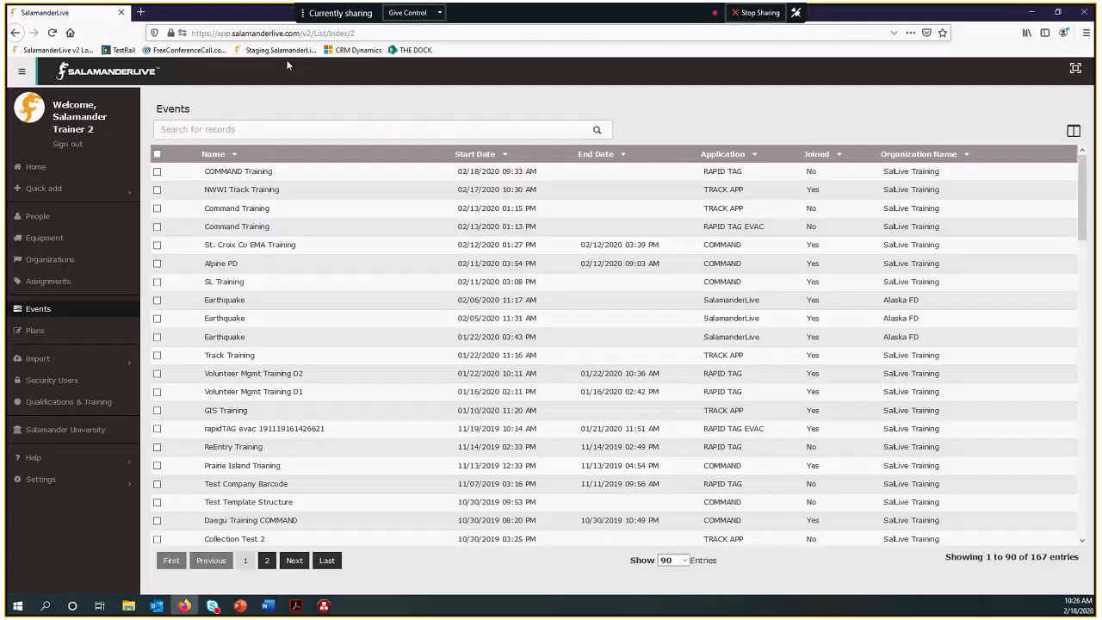
pyautogui.click(52, 33)
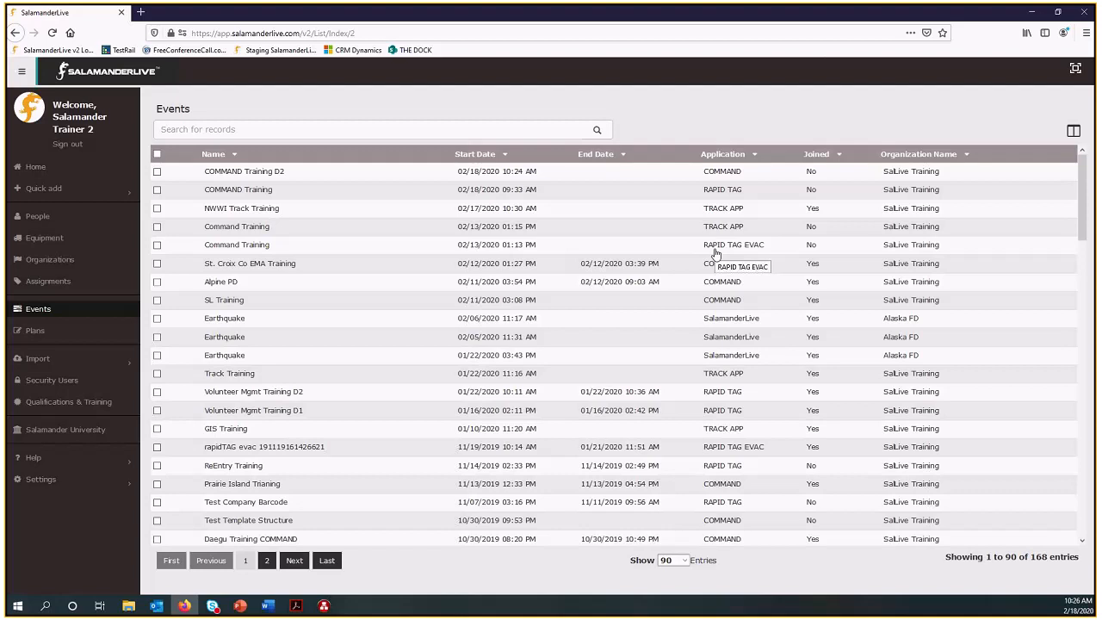
pyautogui.click(157, 172)
pyautogui.click(157, 222)
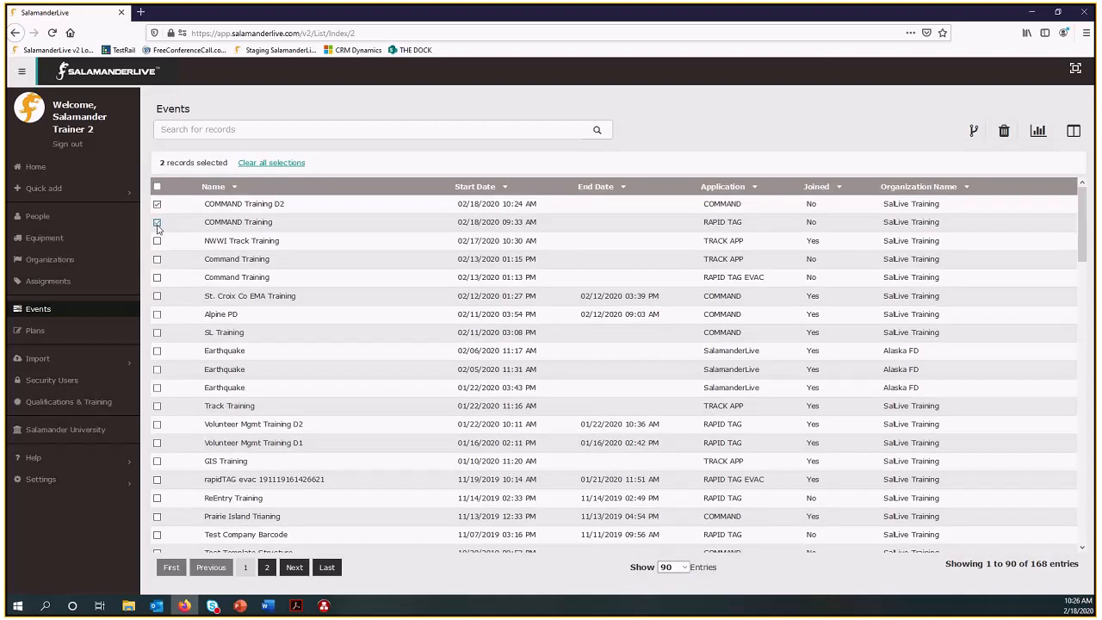
pyautogui.click(157, 259)
pyautogui.click(157, 278)
pyautogui.click(158, 204)
# Join the COMMAND Training event of 02/18/2020 and both Command Training events of 02/13/2020 to the COMMAND Training D2 event.
pyautogui.click(159, 279)
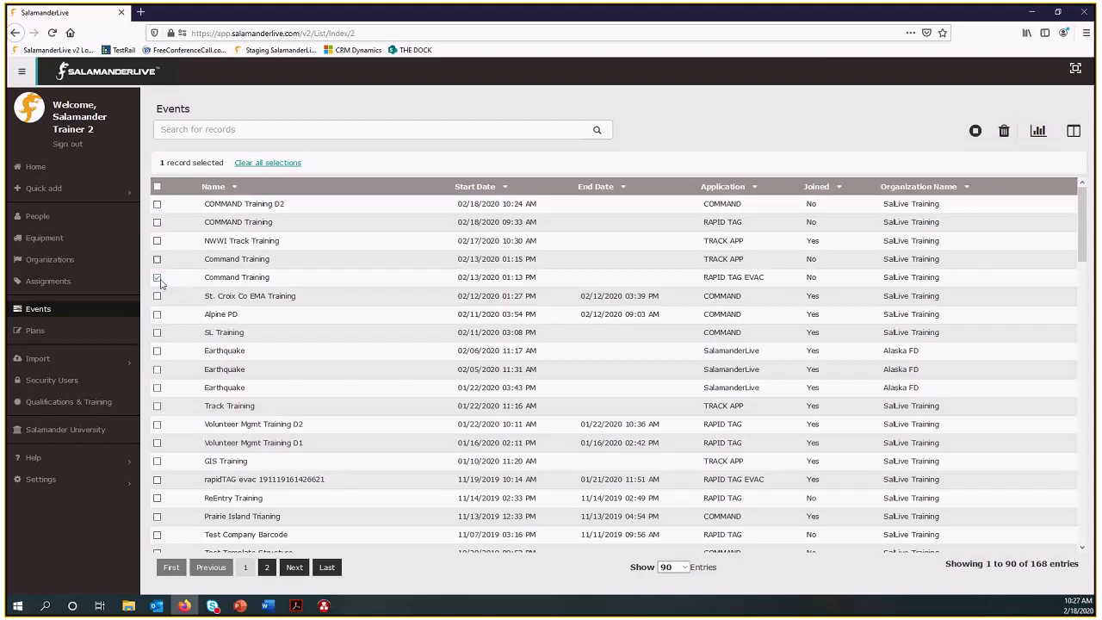
pyautogui.click(158, 223)
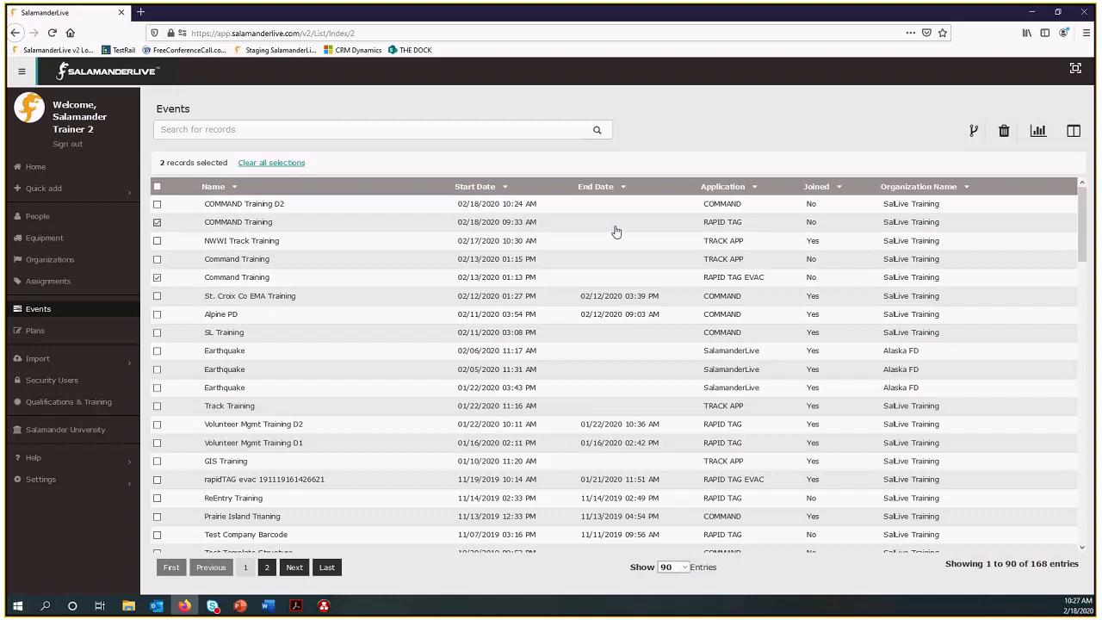
pyautogui.click(157, 259)
pyautogui.click(157, 205)
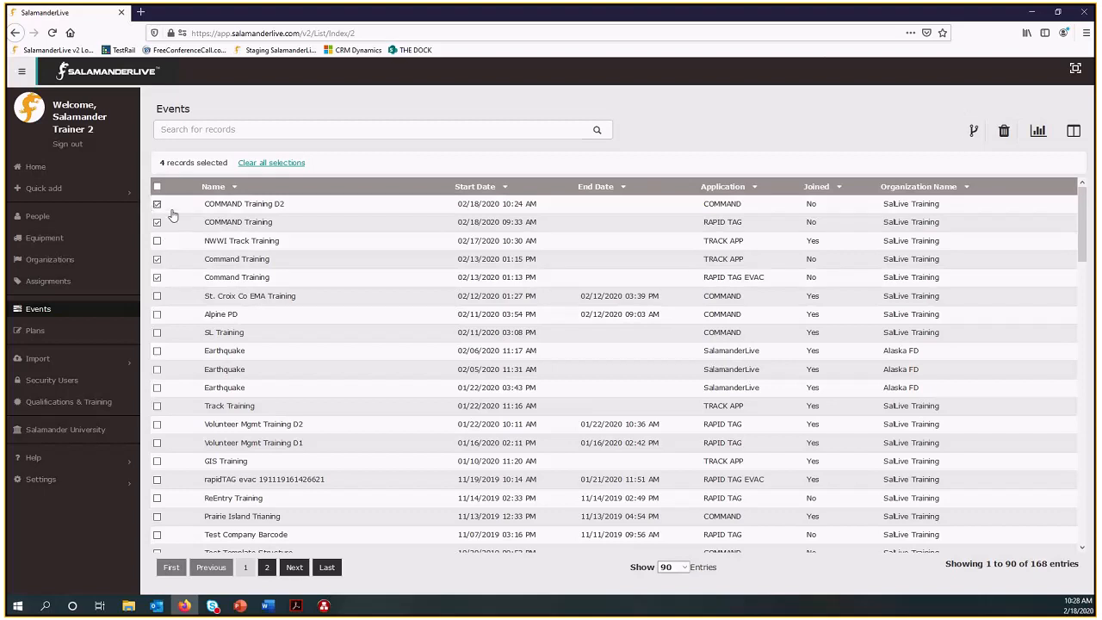
pyautogui.click(974, 133)
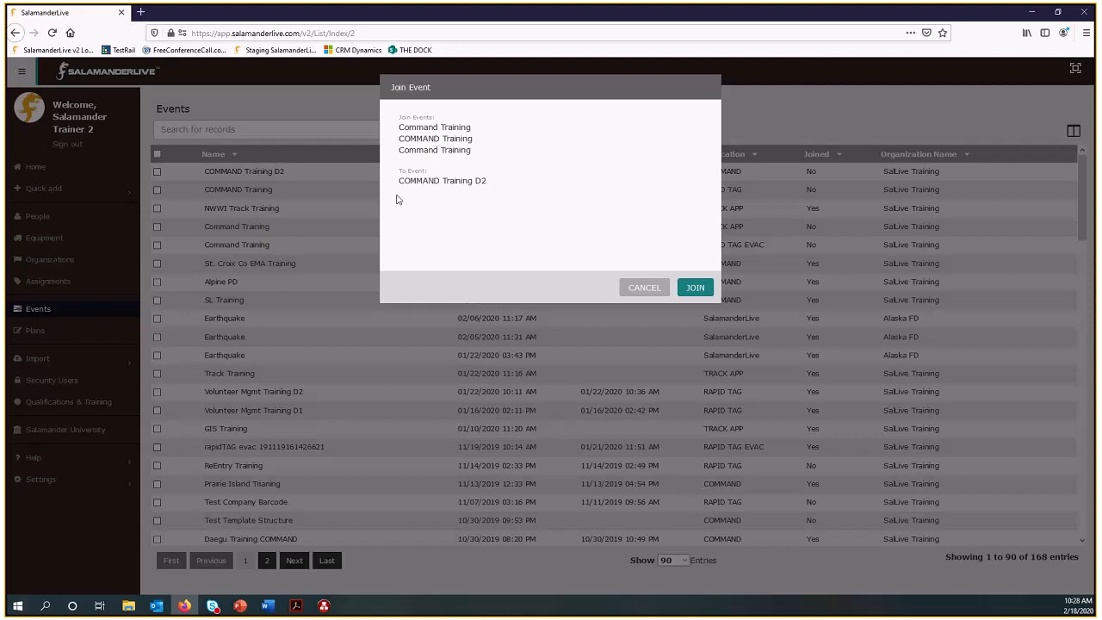
pyautogui.click(699, 289)
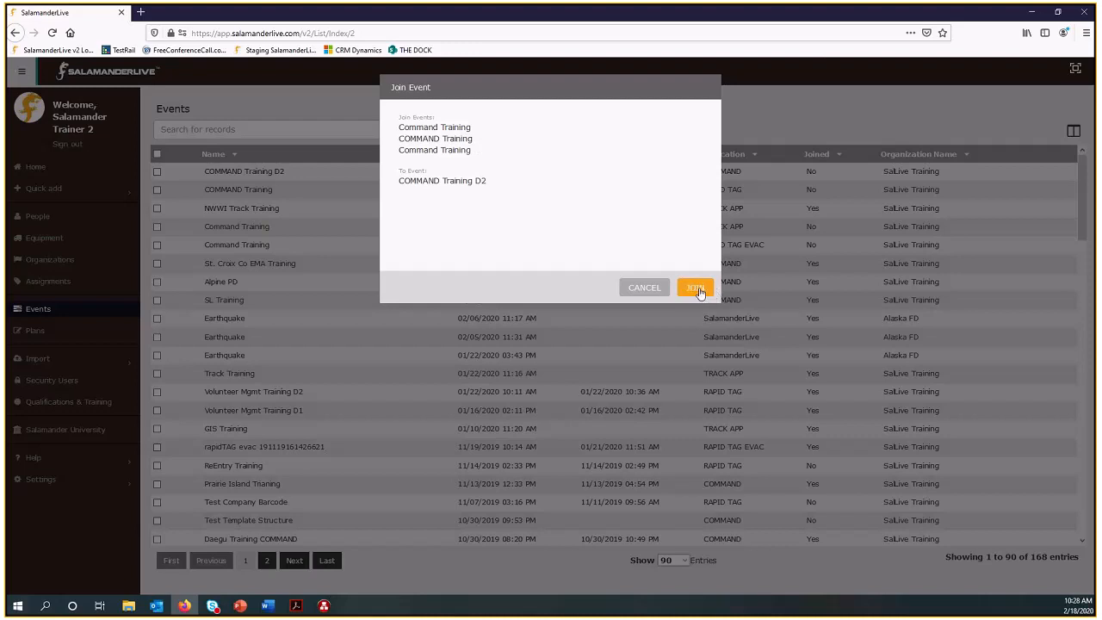
pyautogui.click(699, 290)
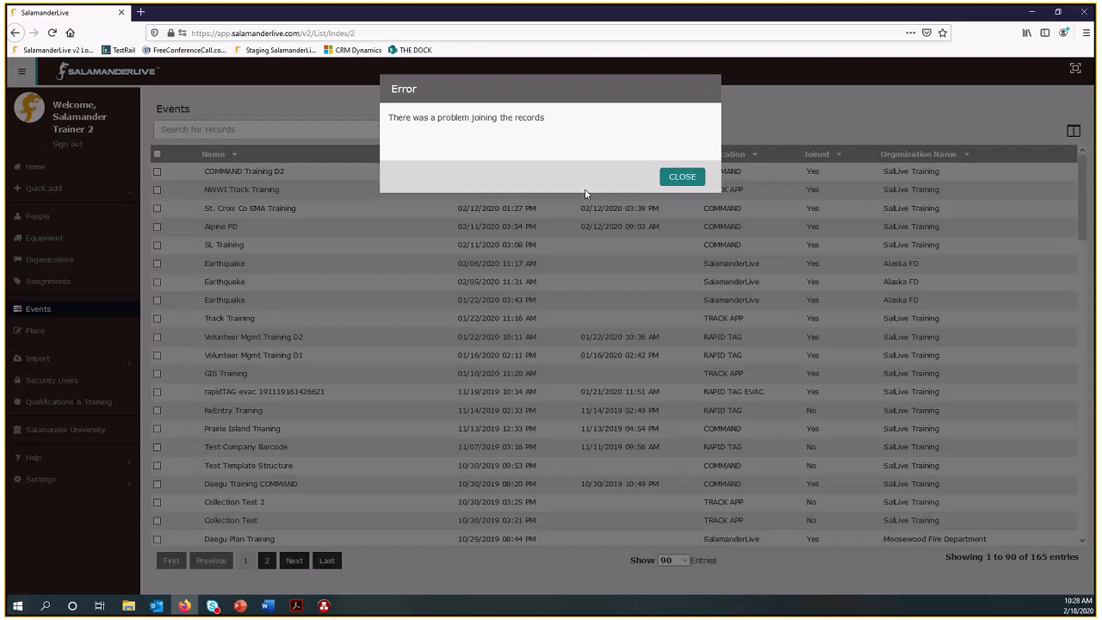
pyautogui.click(681, 177)
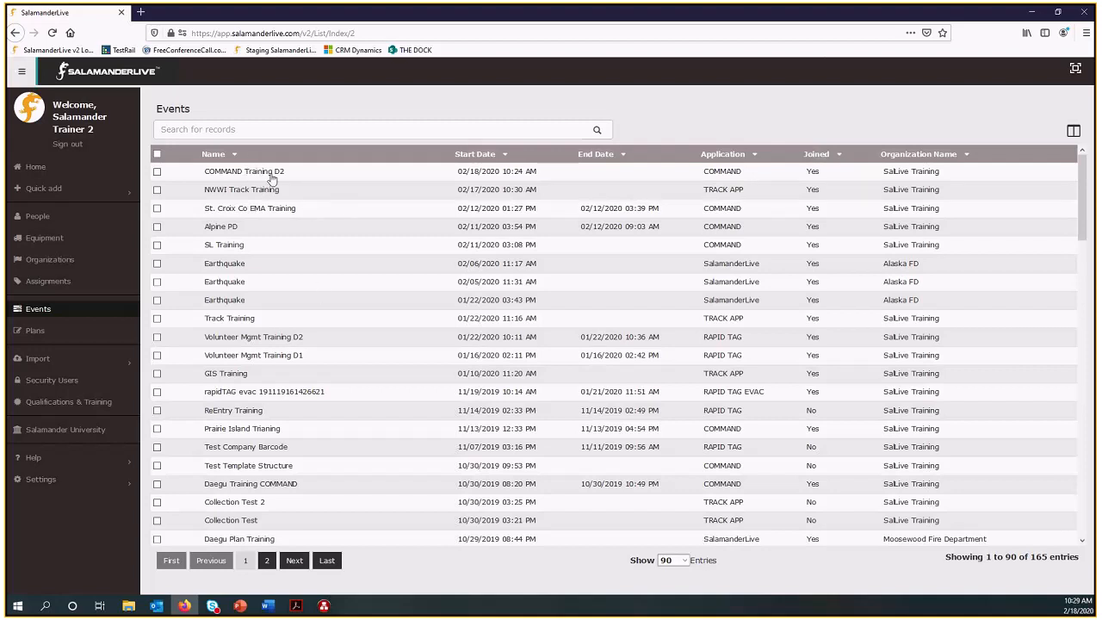
# Switch back to COMMAND and expand the White patient group in the Registered assignment.
pyautogui.click(1033, 13)
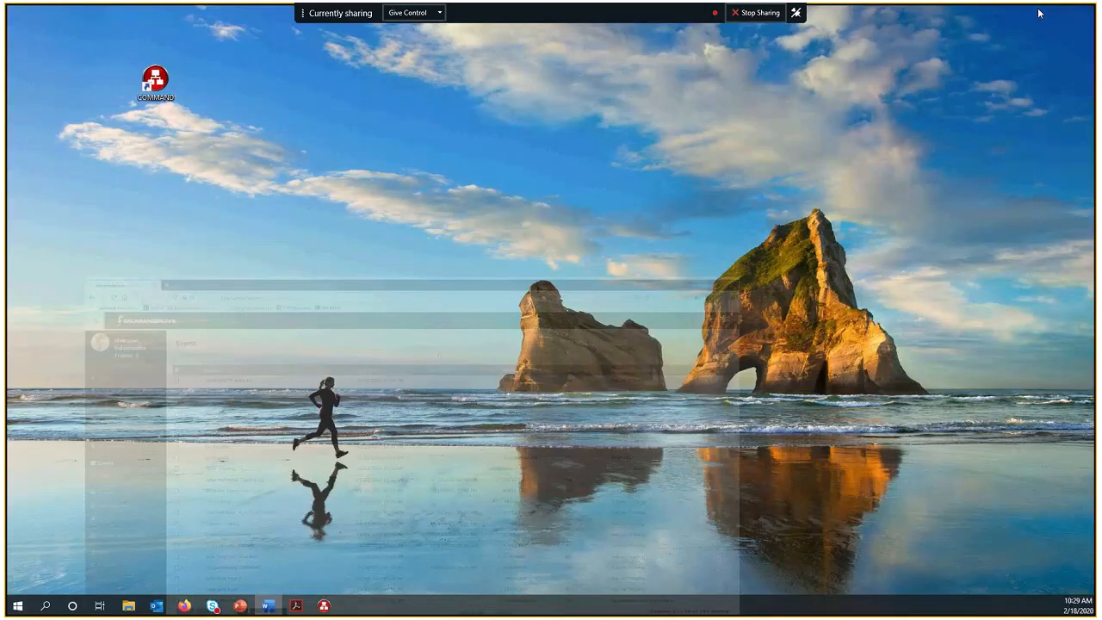
pyautogui.click(328, 608)
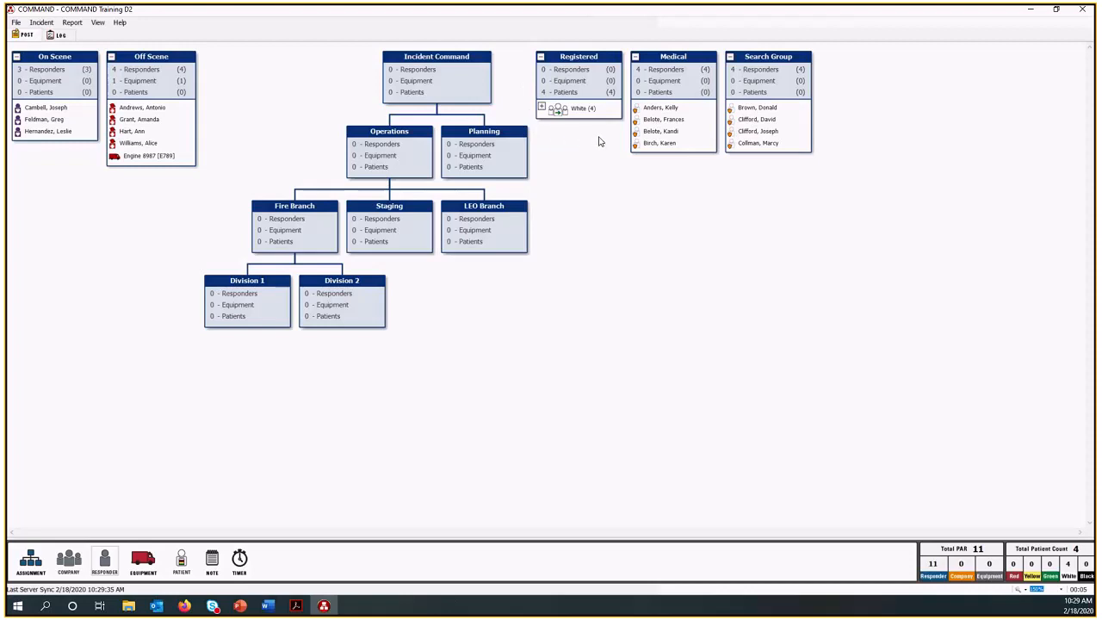
pyautogui.click(541, 107)
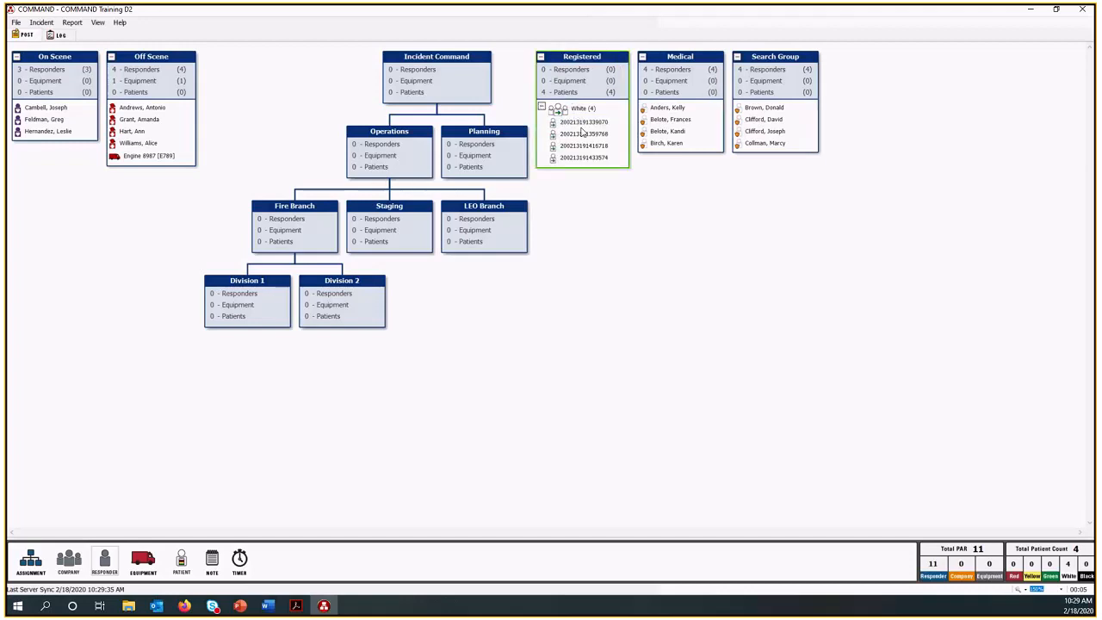
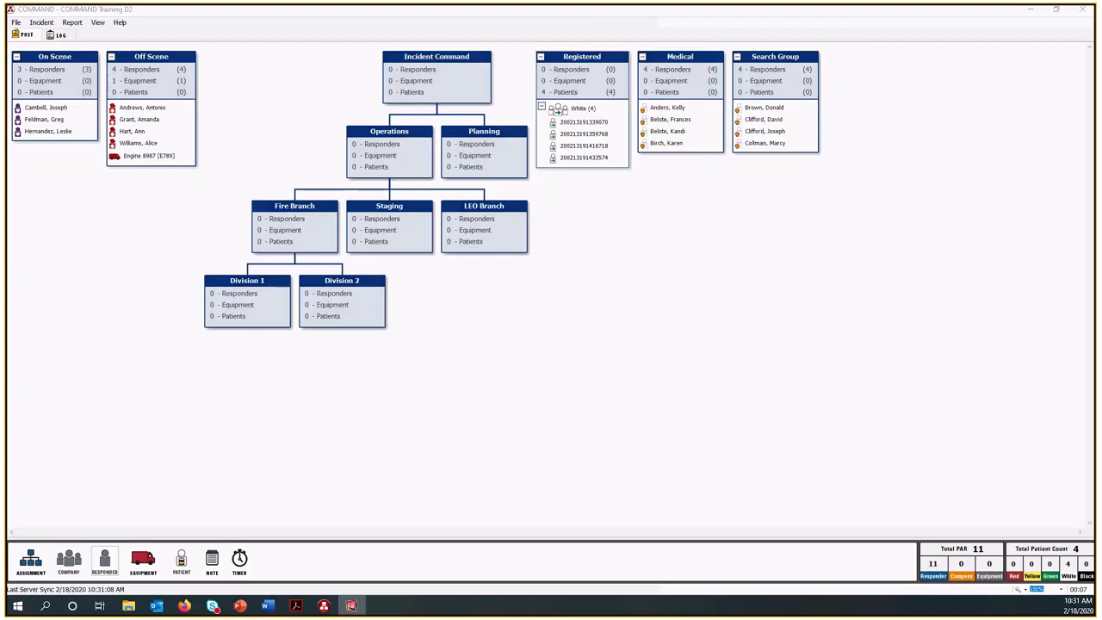
# In the mirrored mobile app, open the Search Group assignment of COMMAND Training D2 and move its first responder to DEMOBILIZATION.
pyautogui.moveTo(2, 102); pyautogui.dragTo(982, 18)
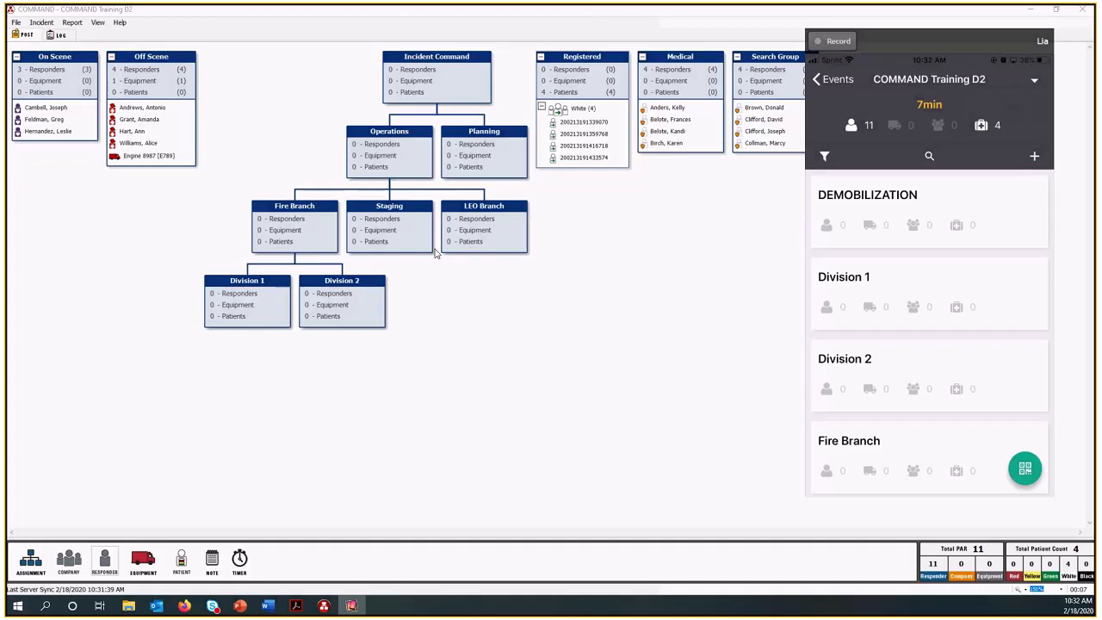
pyautogui.moveTo(888, 39); pyautogui.dragTo(924, 35)
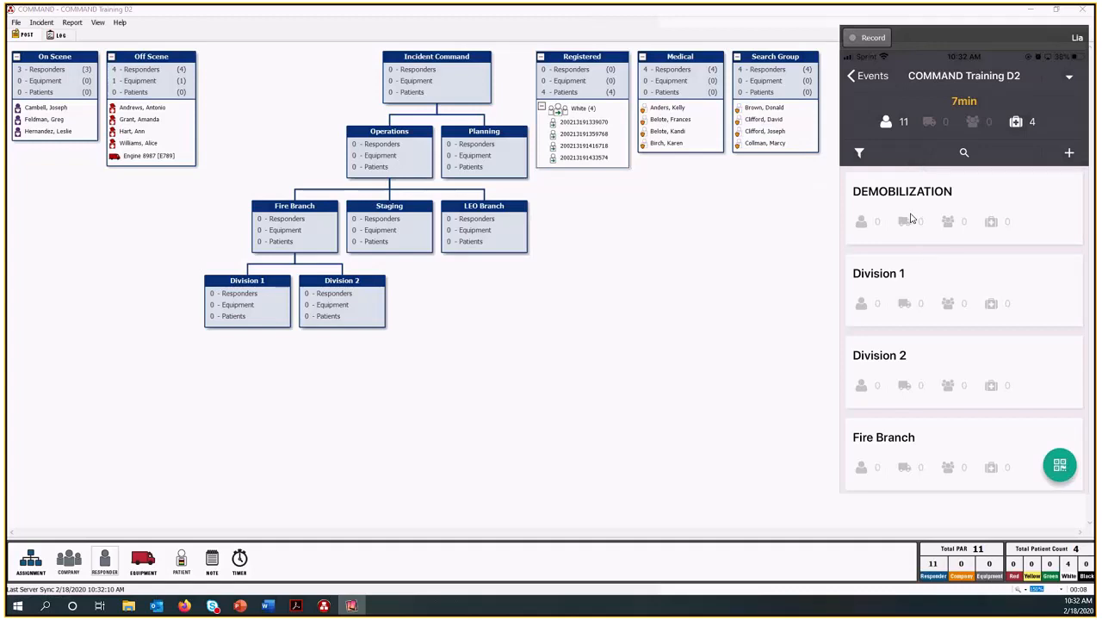
pyautogui.scroll(-2, 911, 218)
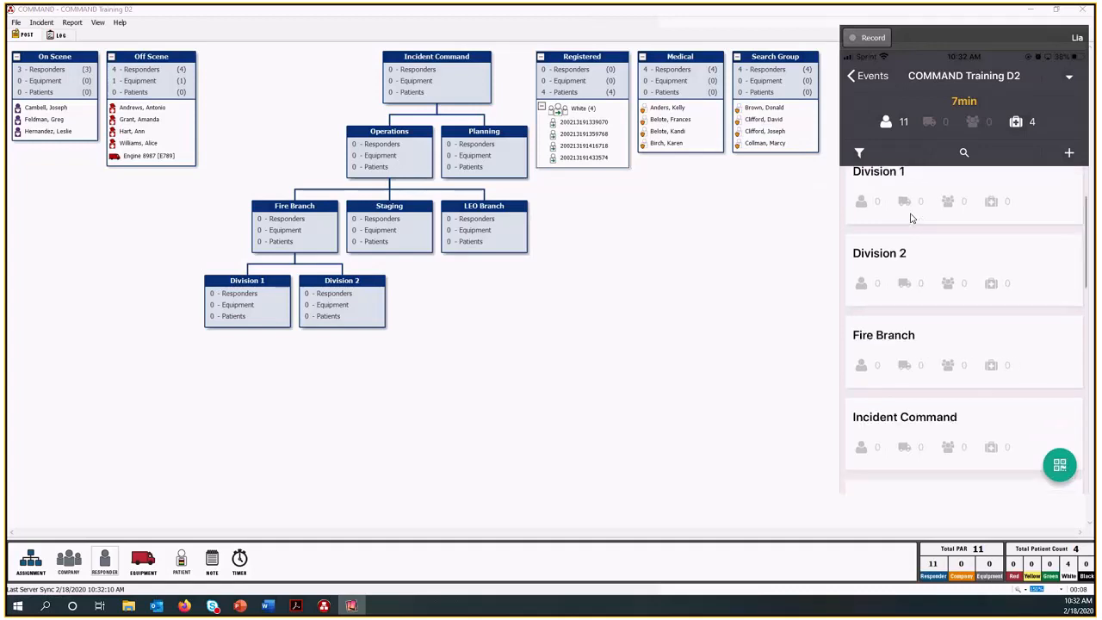
pyautogui.scroll(-2, 911, 218)
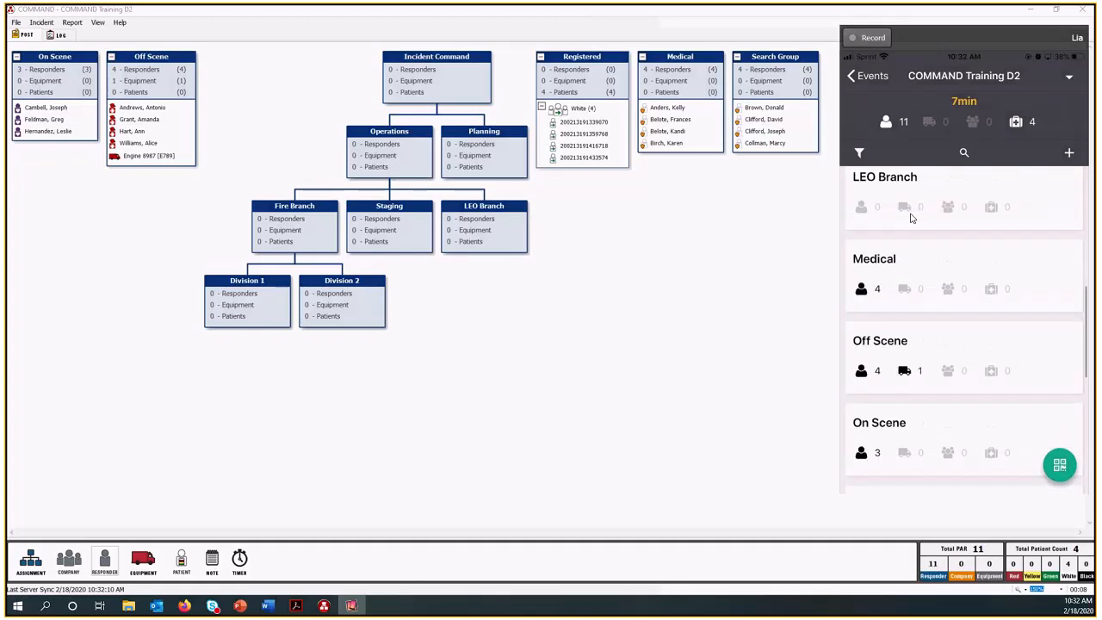
pyautogui.scroll(-1, 911, 218)
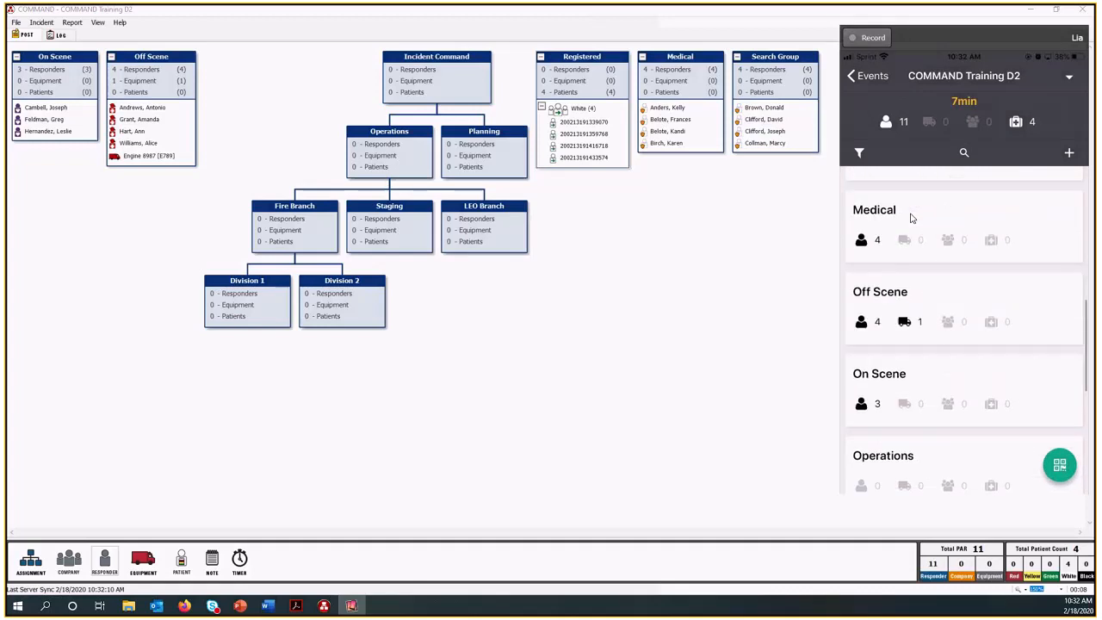
pyautogui.click(912, 218)
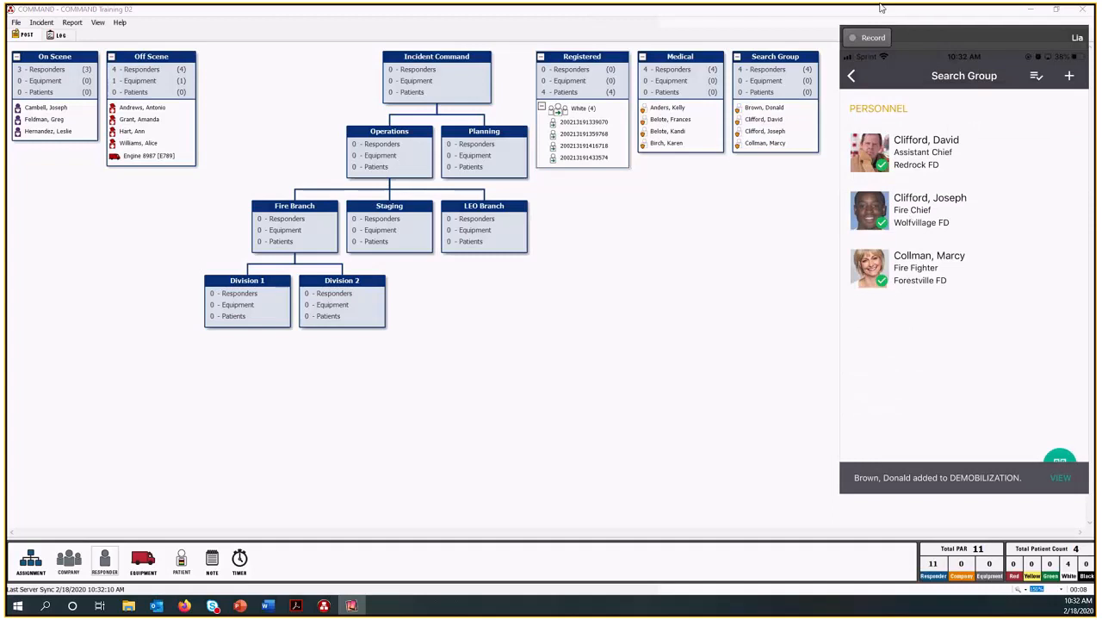
pyautogui.moveTo(914, 36); pyautogui.dragTo(0, 10)
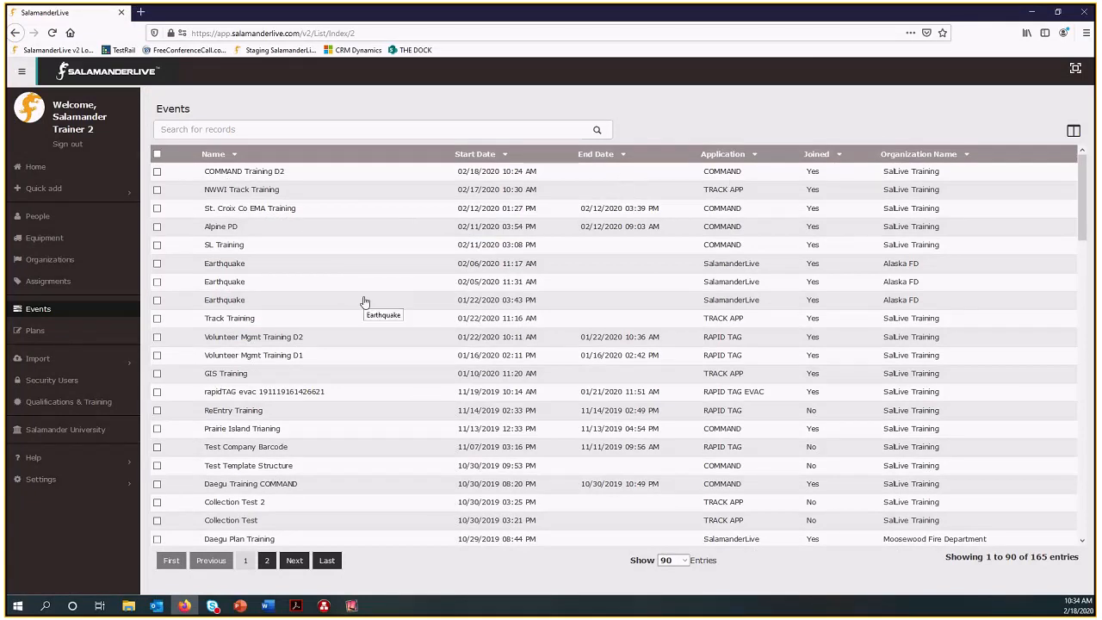
# Look through the Events list in SalamanderLive for another COMMAND event to join to COMMAND Training D2.
pyautogui.scroll(-2, 292, 480)
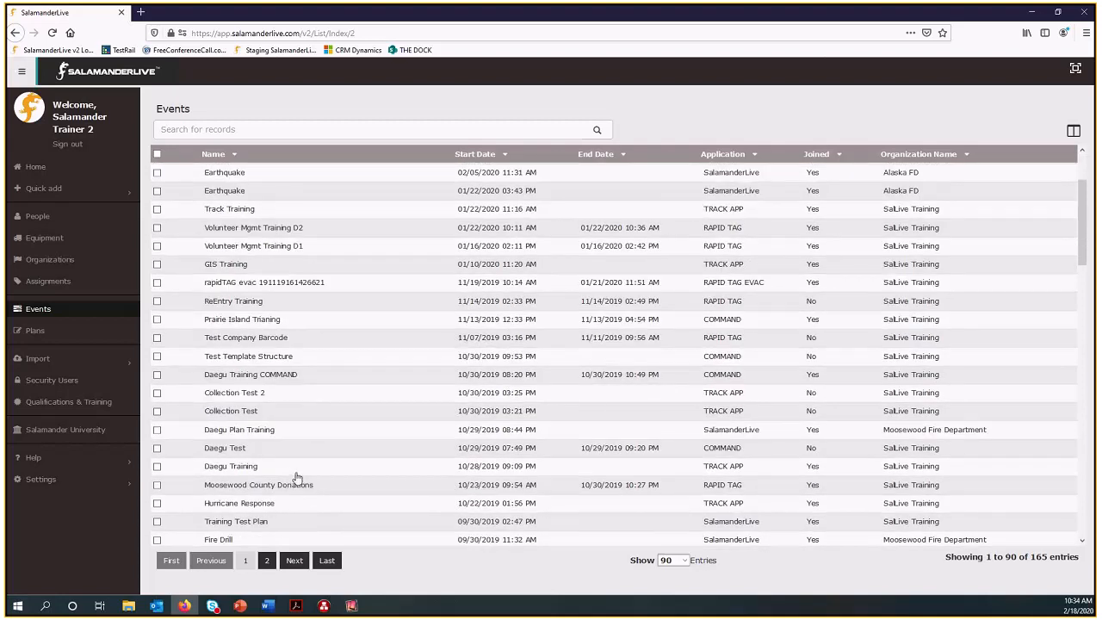
pyautogui.scroll(-4, 295, 478)
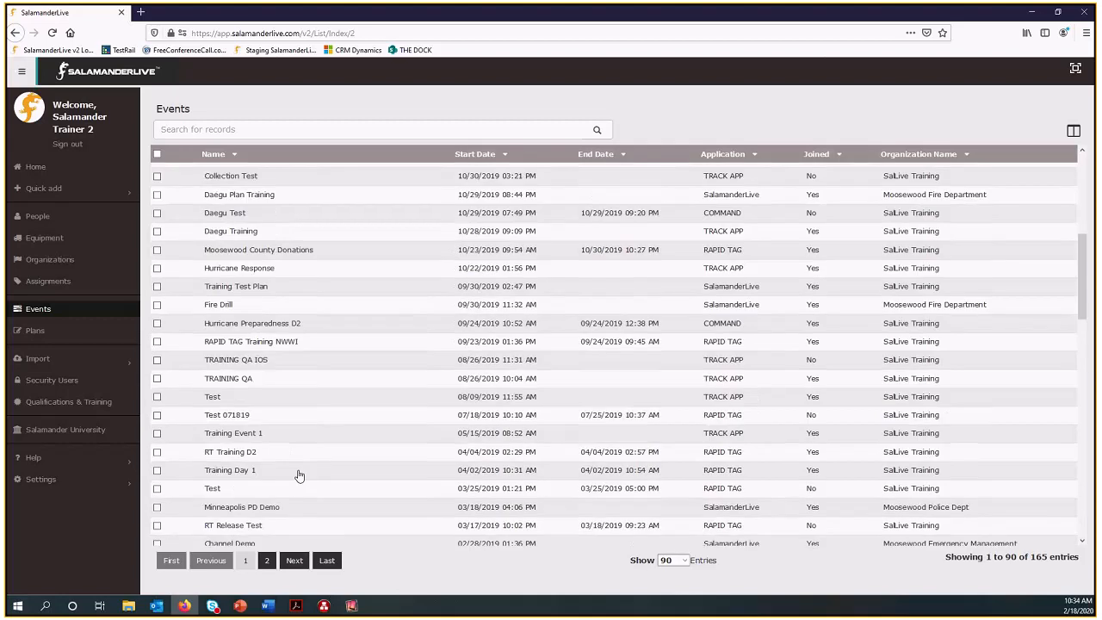
pyautogui.scroll(-3, 299, 475)
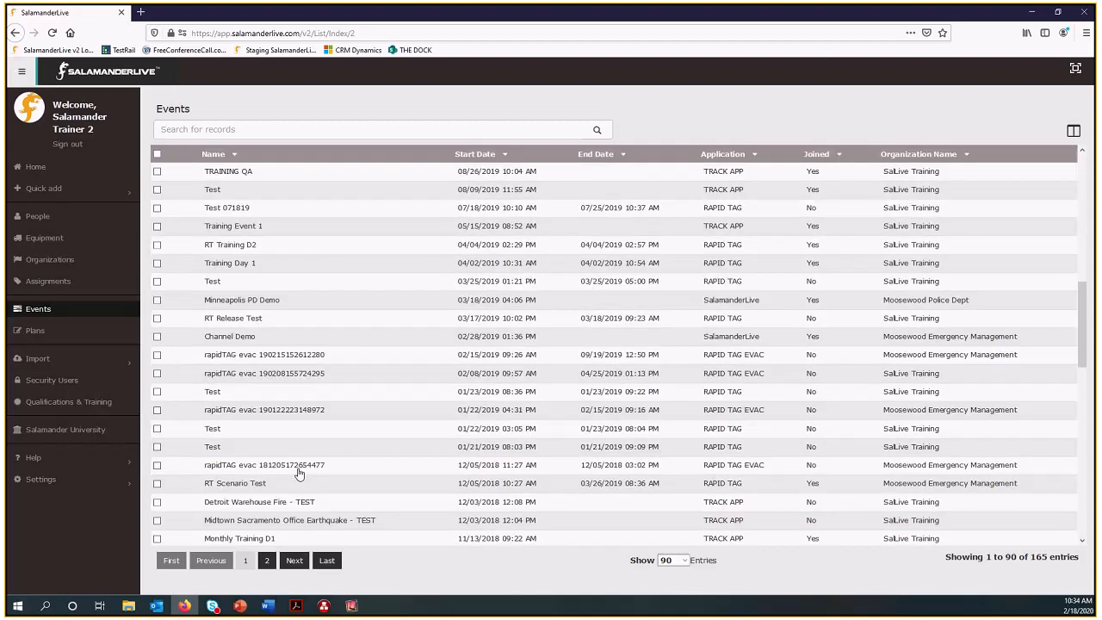
pyautogui.scroll(-3, 299, 475)
pyautogui.scroll(4, 299, 474)
pyautogui.scroll(2, 299, 471)
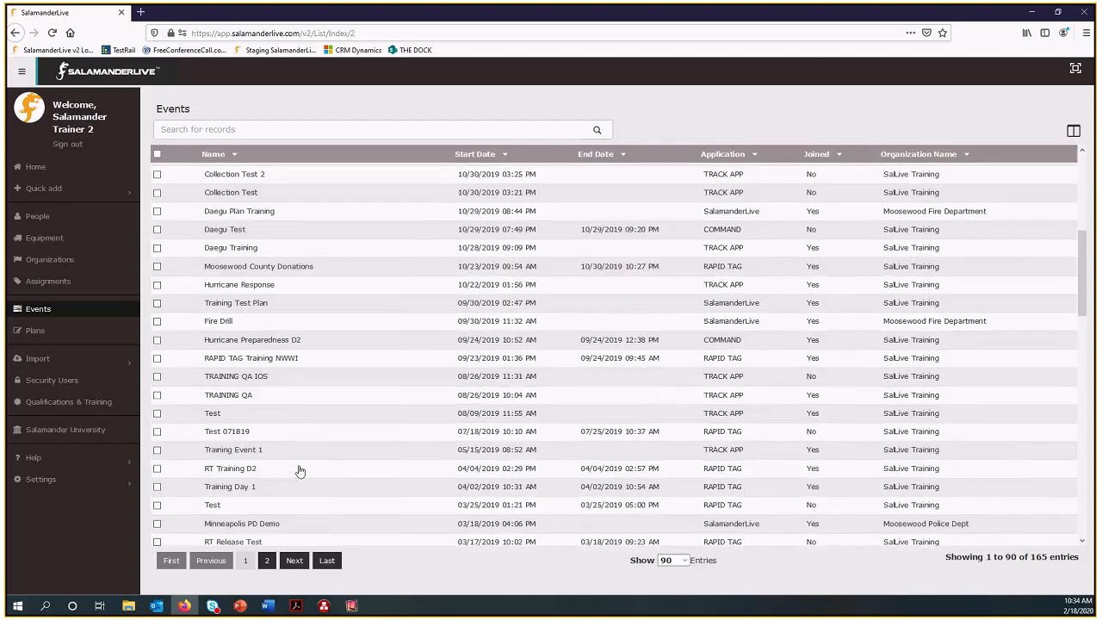
pyautogui.scroll(1, 299, 470)
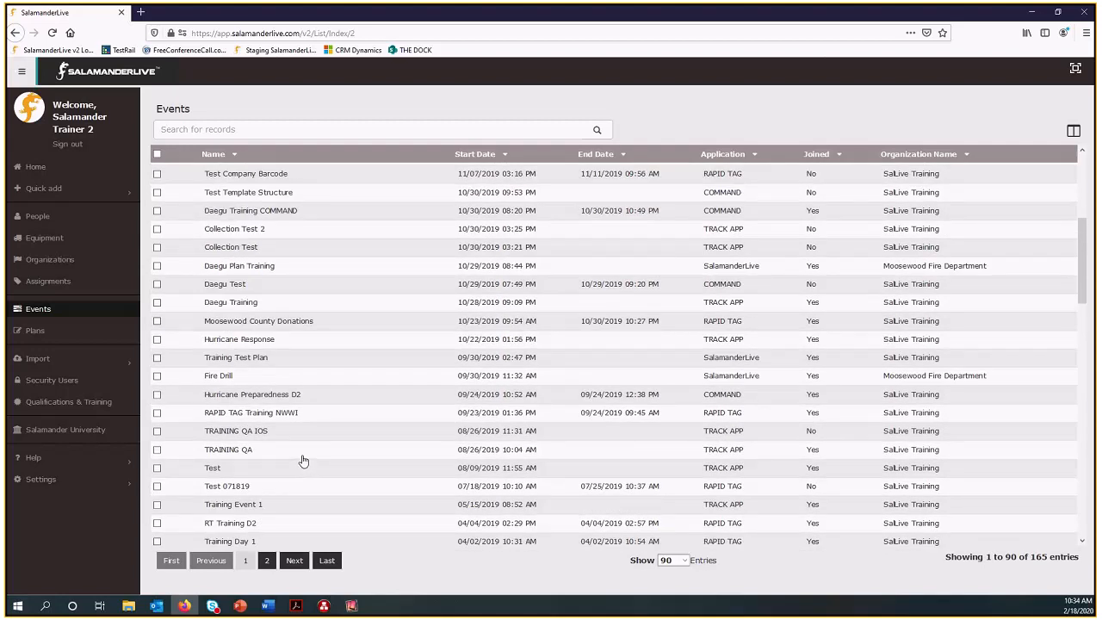
pyautogui.scroll(-1, 303, 462)
pyautogui.scroll(3, 301, 459)
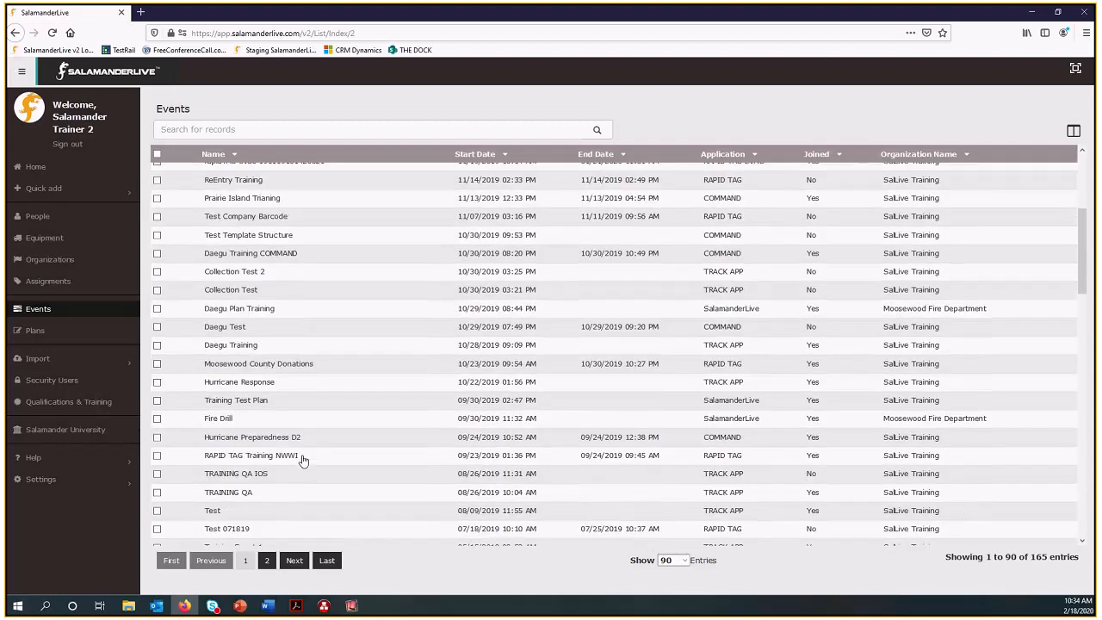
pyautogui.scroll(1, 294, 339)
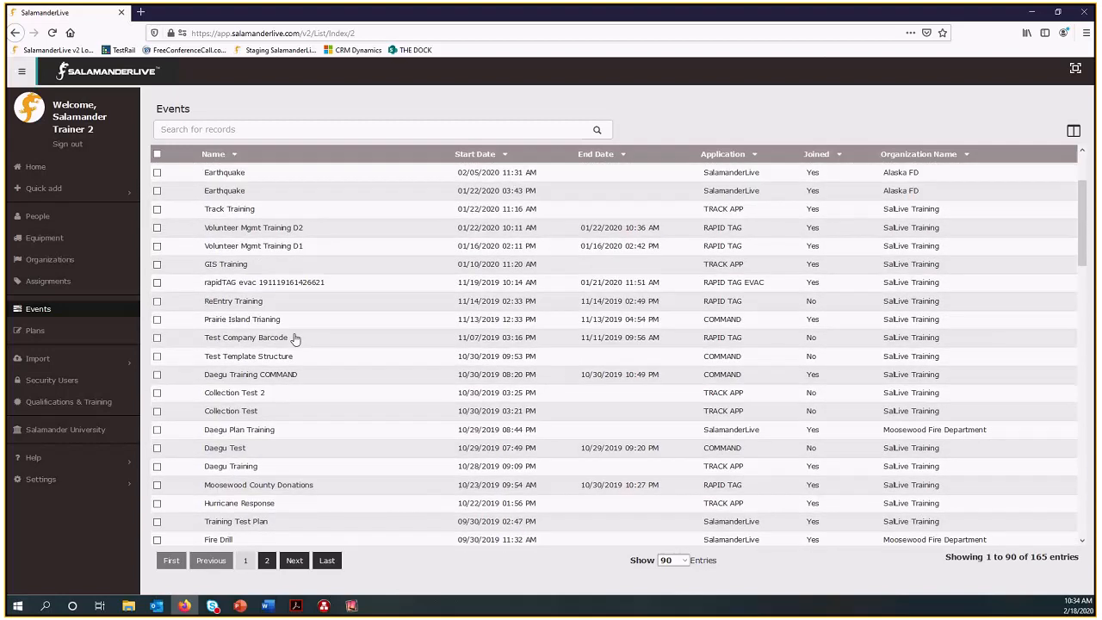
pyautogui.scroll(2, 295, 338)
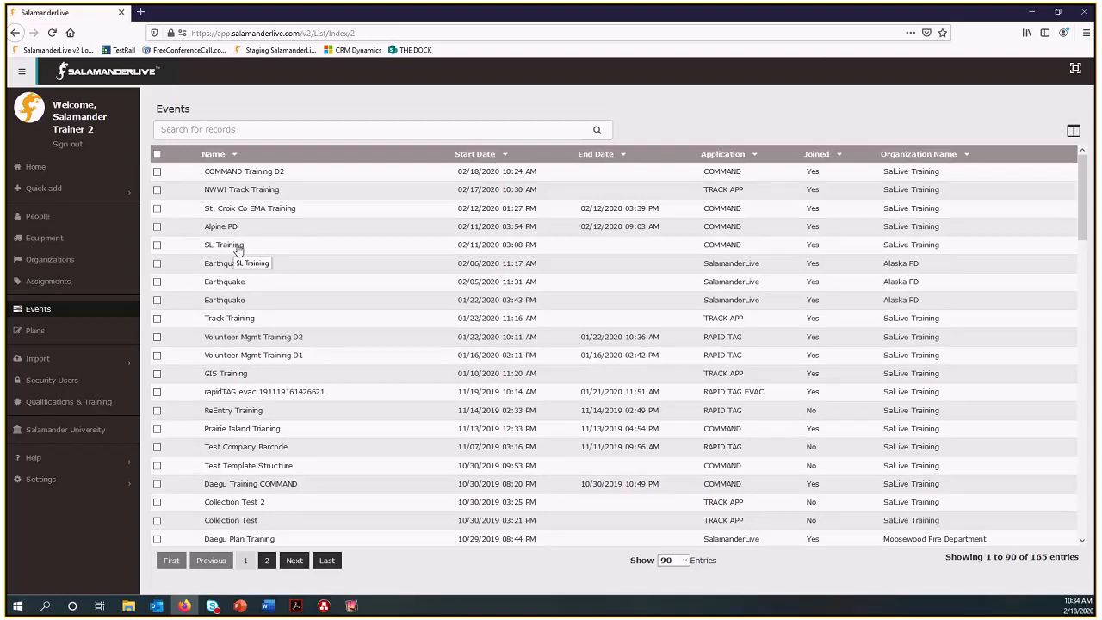
# Try to join the COMMAND Training D2 and SL Training events, and deselect SL Training.
pyautogui.click(157, 171)
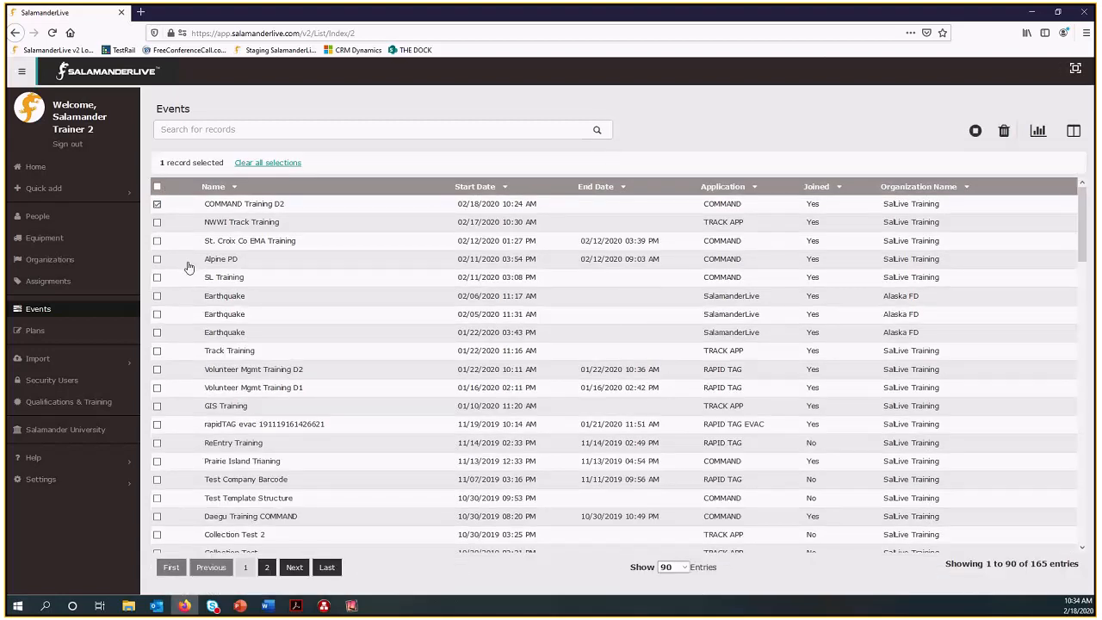
pyautogui.click(156, 277)
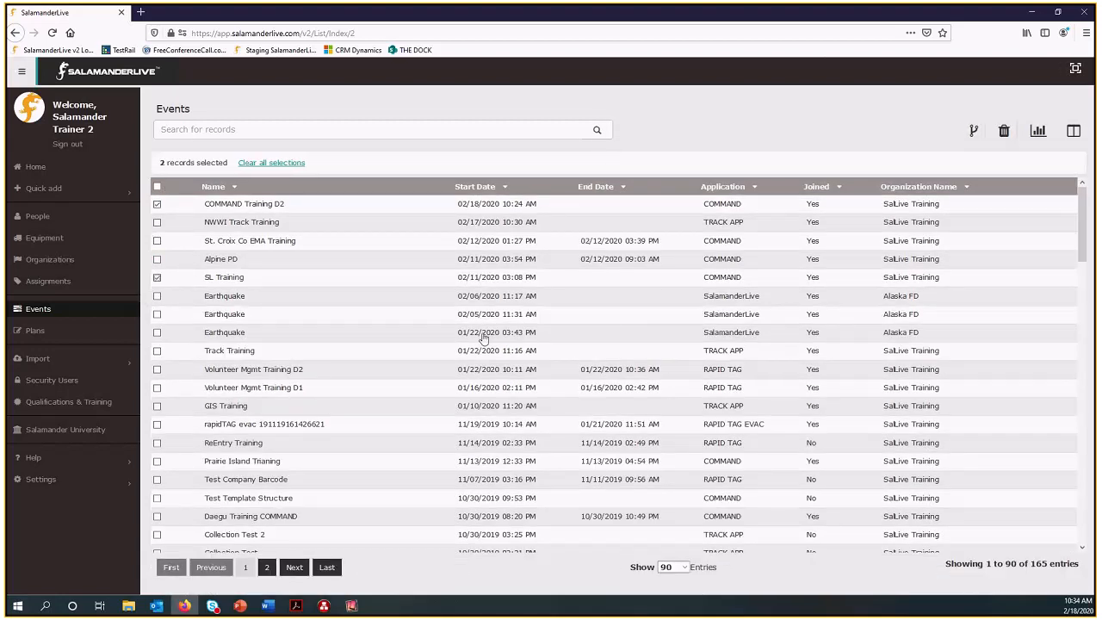
pyautogui.click(974, 131)
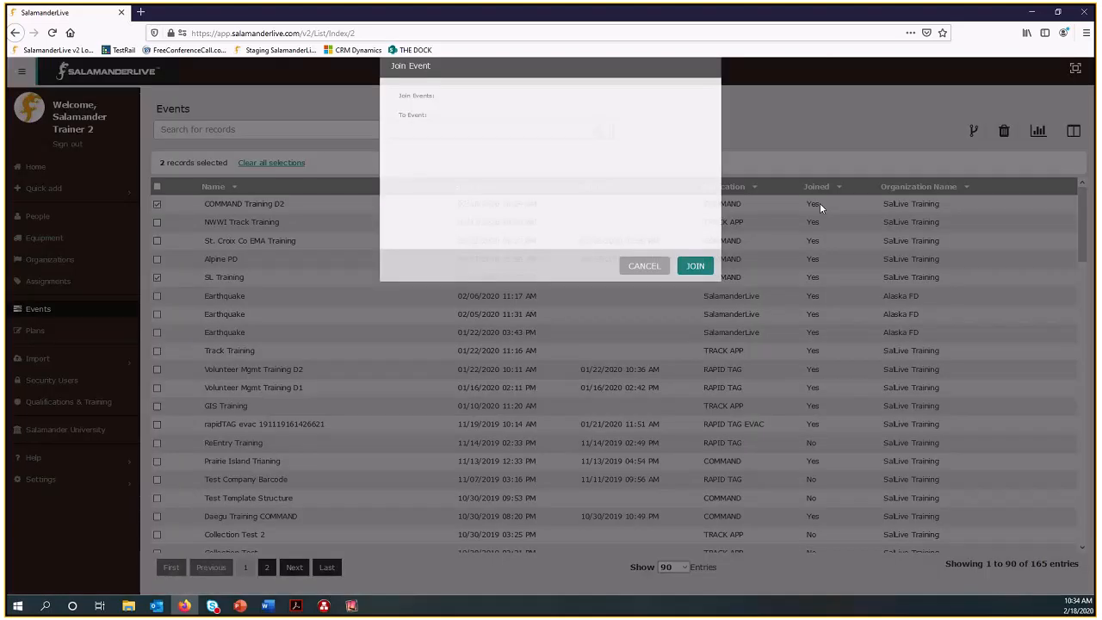
pyautogui.click(696, 263)
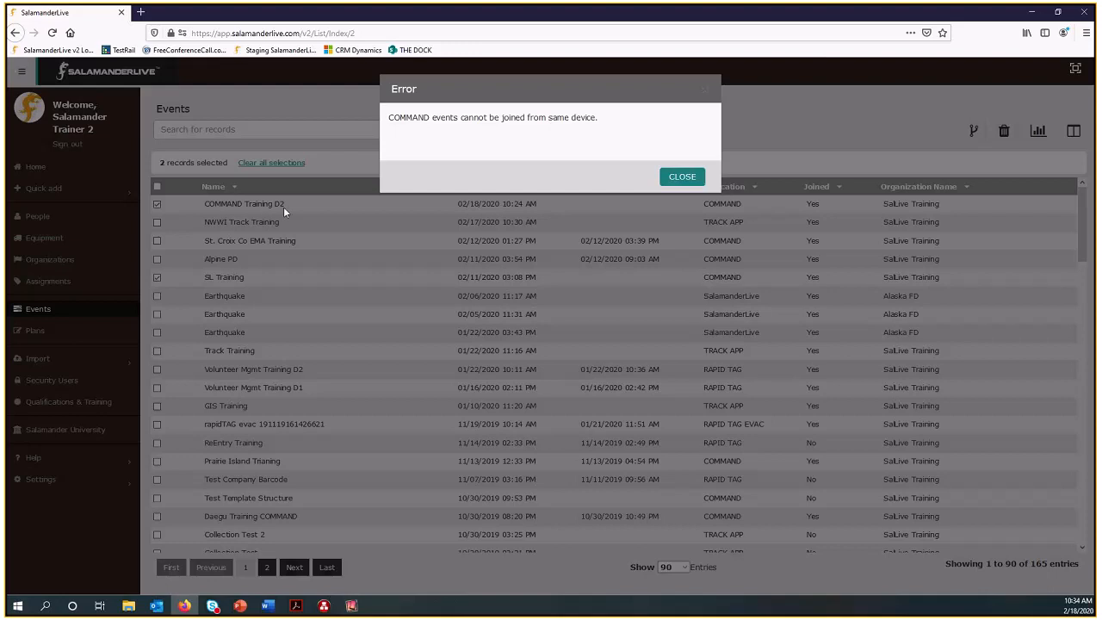
pyautogui.click(680, 178)
pyautogui.click(156, 278)
# Join the Daegu Test event of 10/29/2019 to the COMMAND Training D2 event.
pyautogui.scroll(-1, 218, 417)
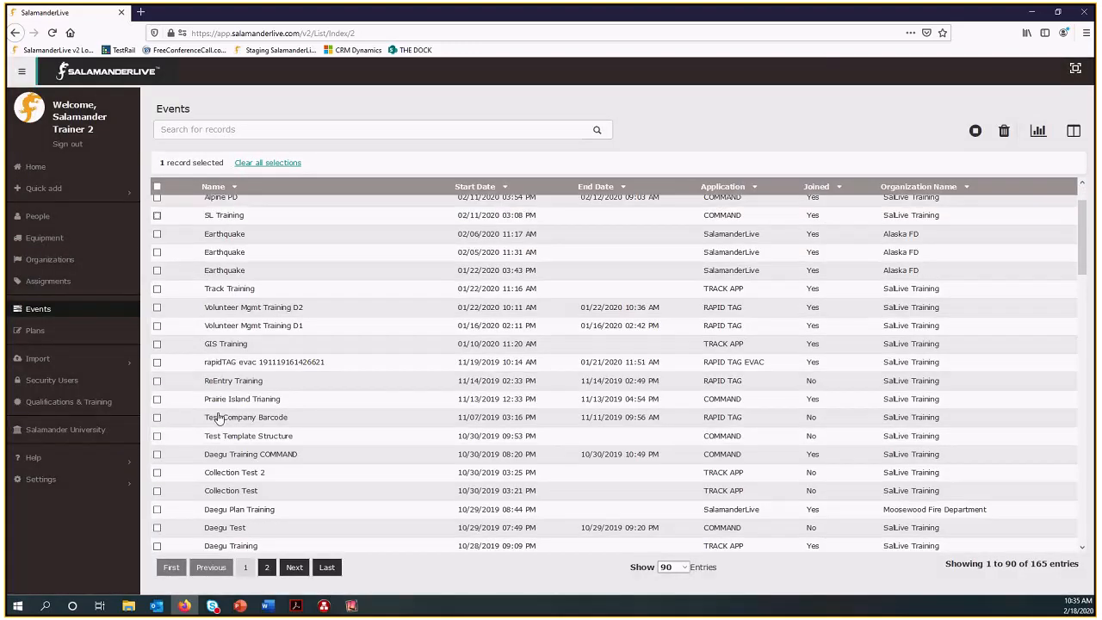
pyautogui.scroll(-1, 218, 418)
pyautogui.click(157, 480)
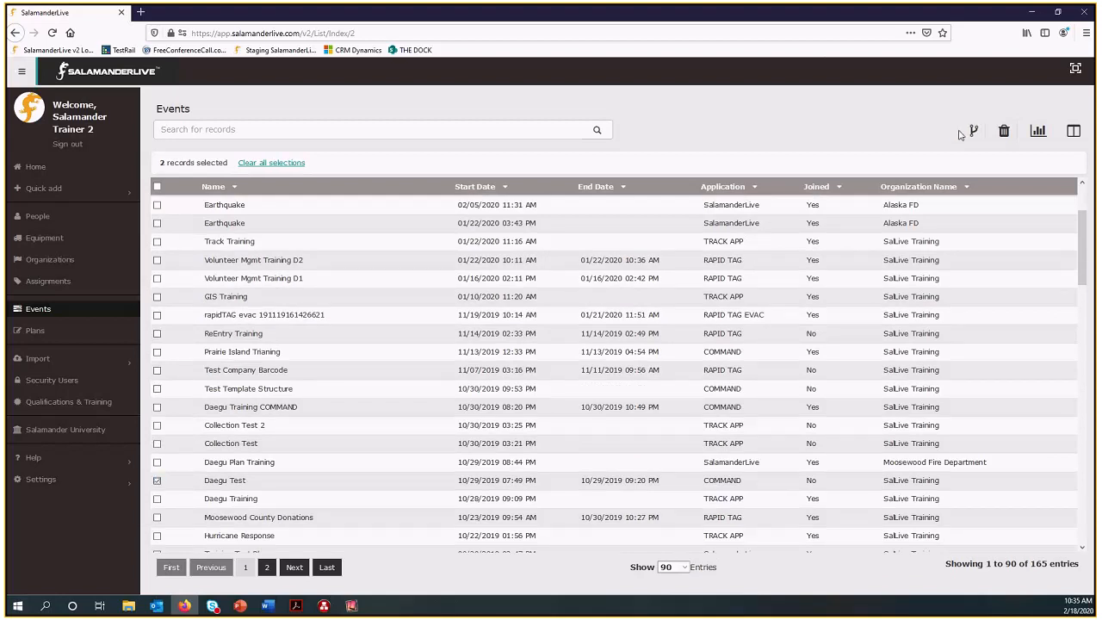
pyautogui.click(973, 131)
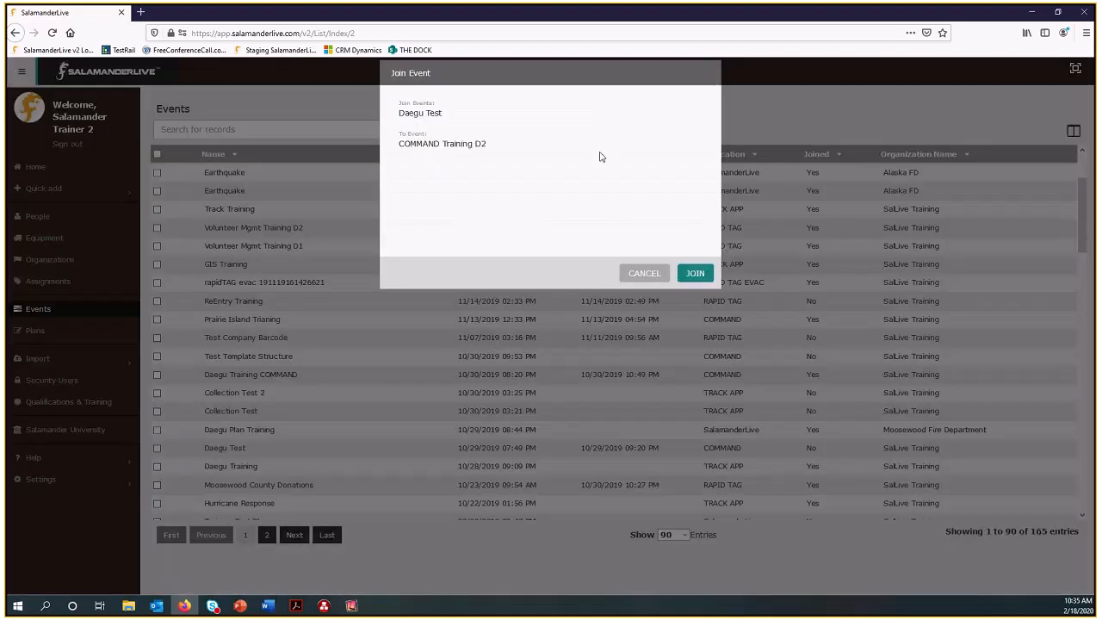
pyautogui.click(695, 289)
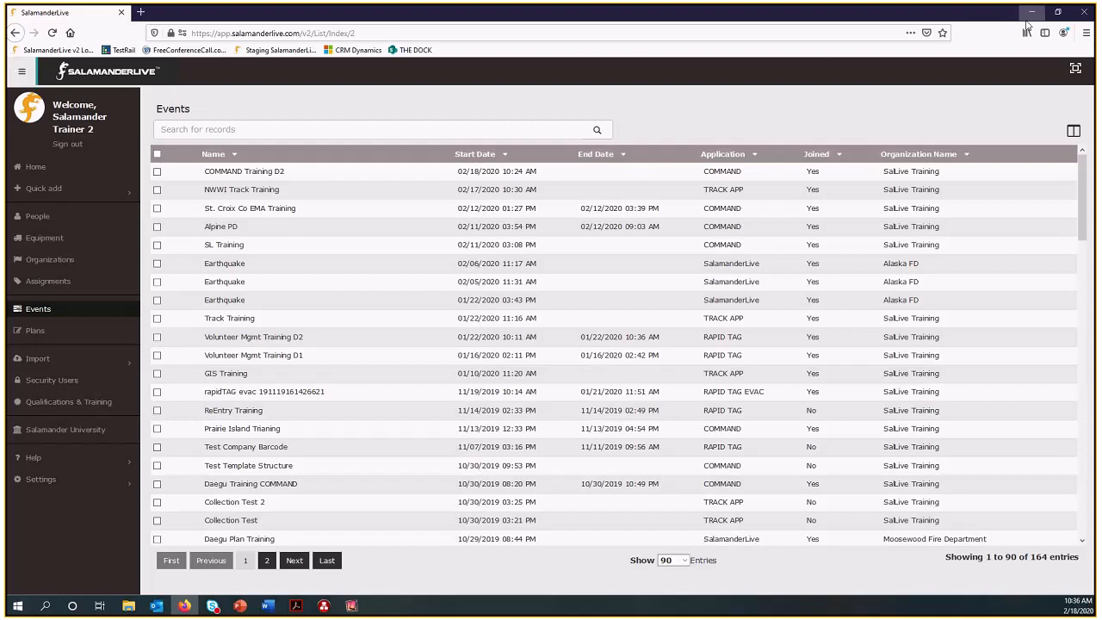
# Switch back to COMMAND, look over the joined assignments on the board, and set its zoom to 50%.
pyautogui.click(1033, 17)
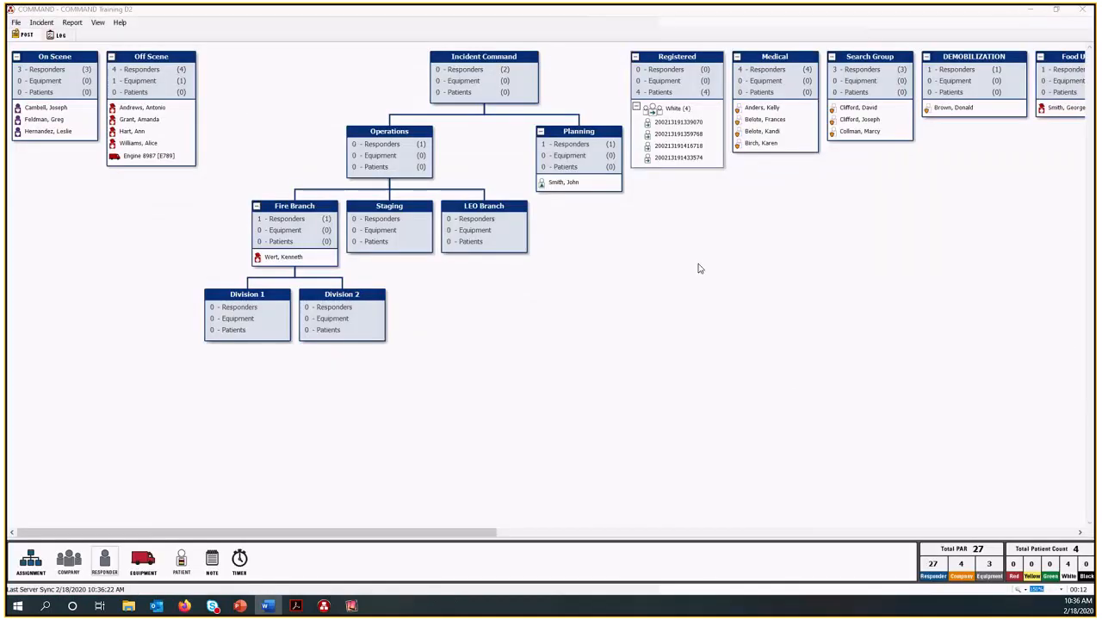
pyautogui.moveTo(444, 534); pyautogui.dragTo(724, 573)
pyautogui.hscroll(10, 773, 580)
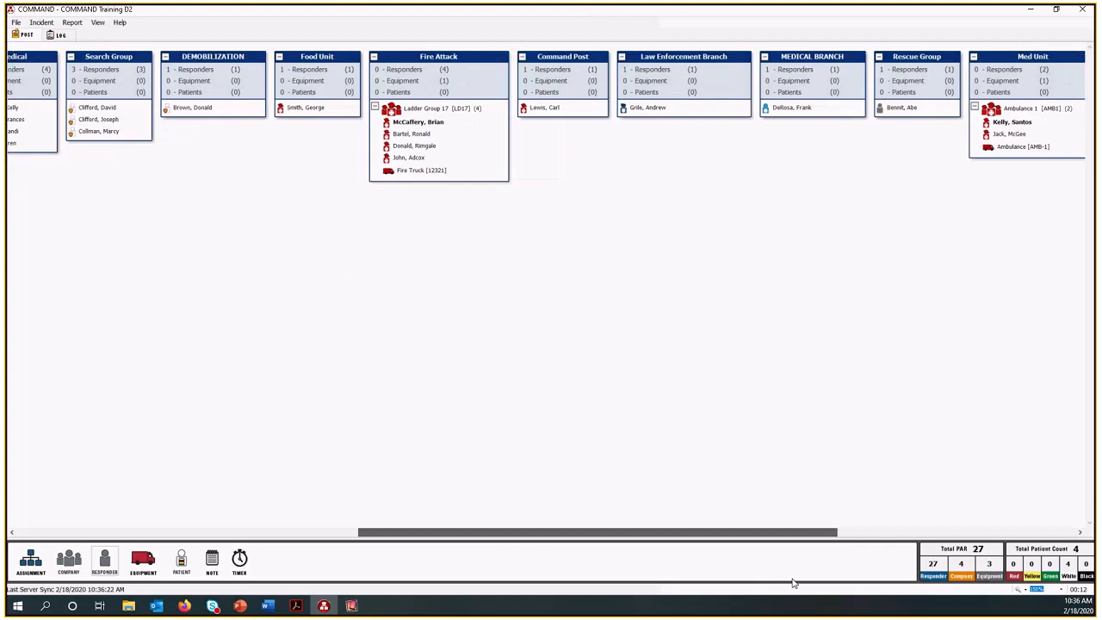
pyautogui.hscroll(5, 953, 586)
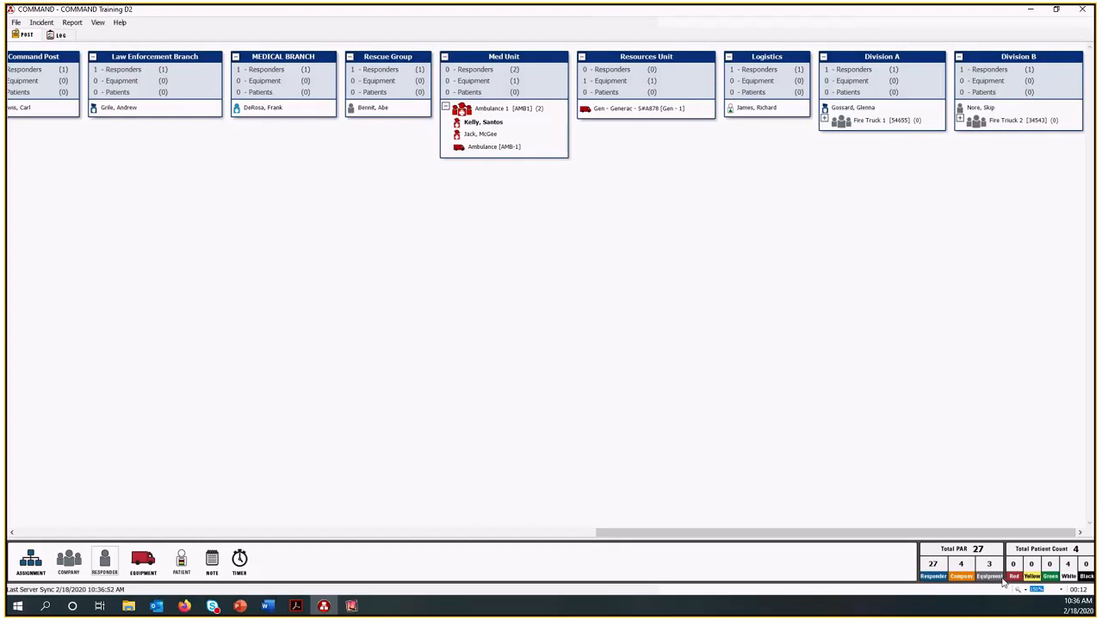
pyautogui.click(1061, 590)
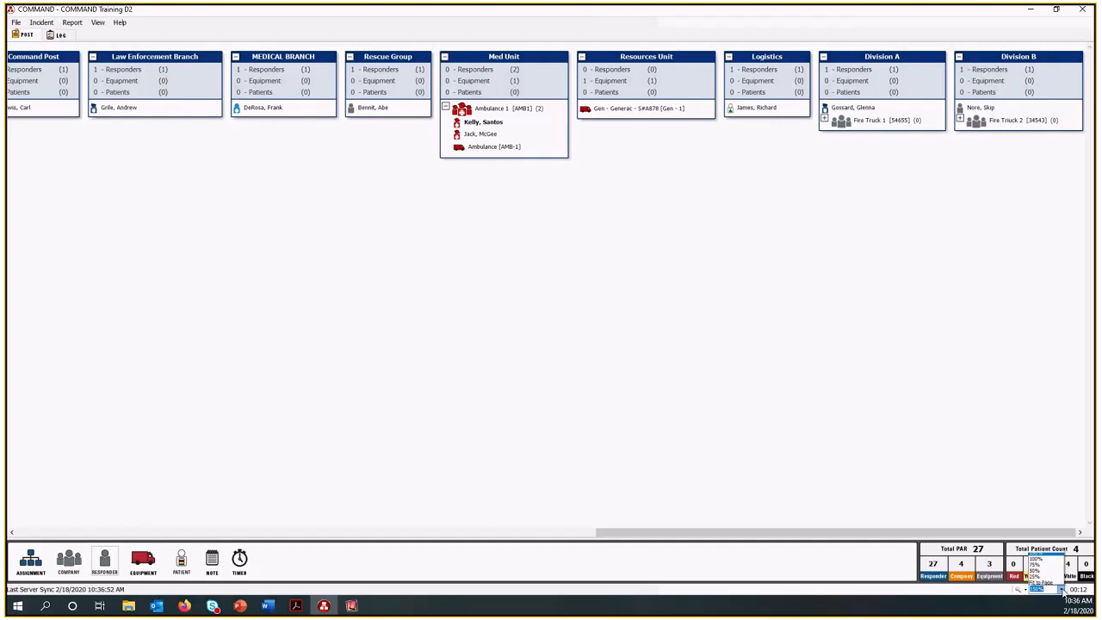
pyautogui.click(1047, 562)
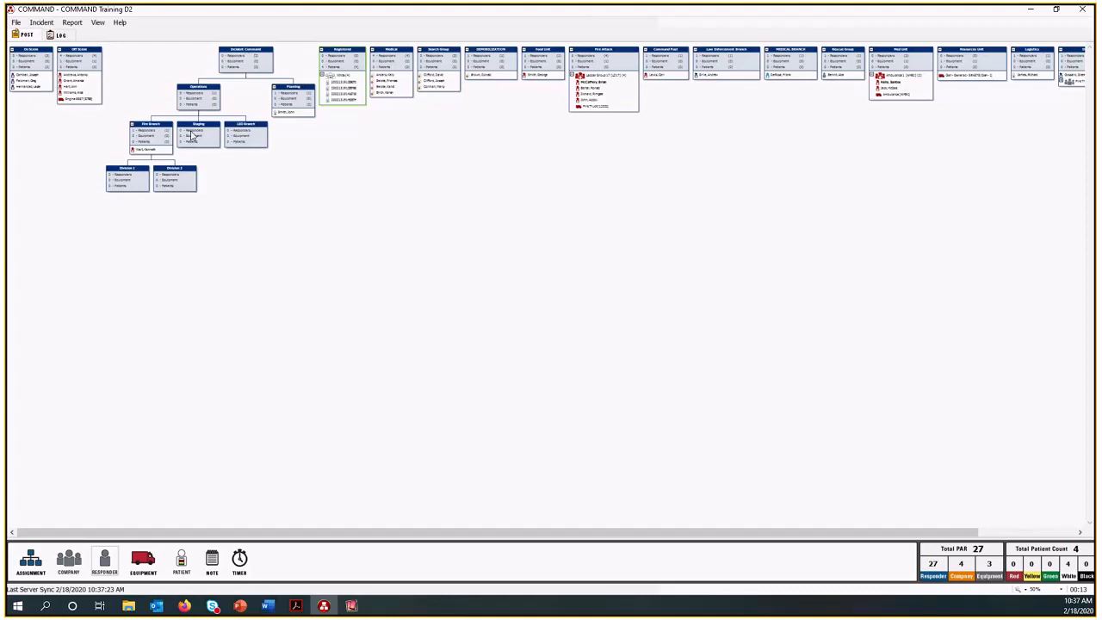
# Add a new tab named Operations to the incident and return to the Post view.
pyautogui.click(42, 23)
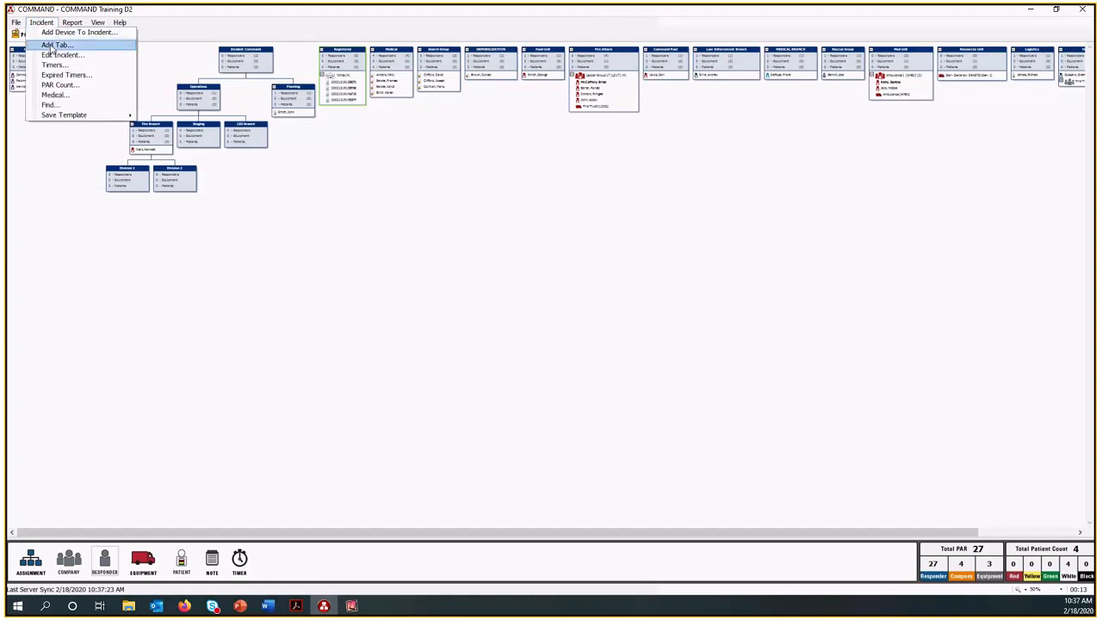
pyautogui.click(53, 45)
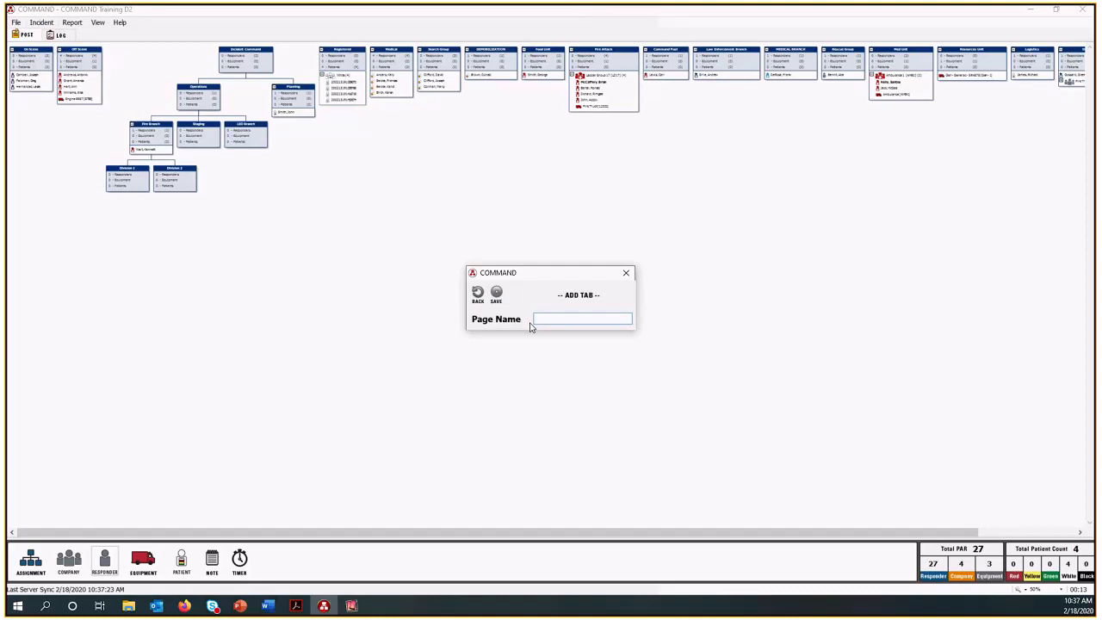
pyautogui.write('Operations')
pyautogui.click(498, 296)
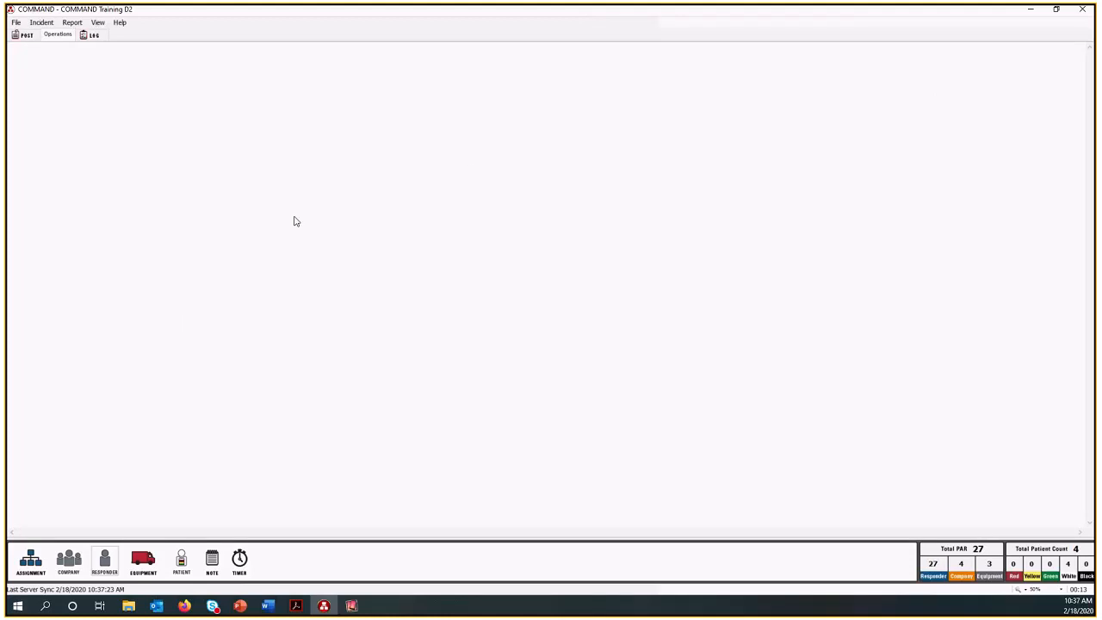
pyautogui.click(26, 36)
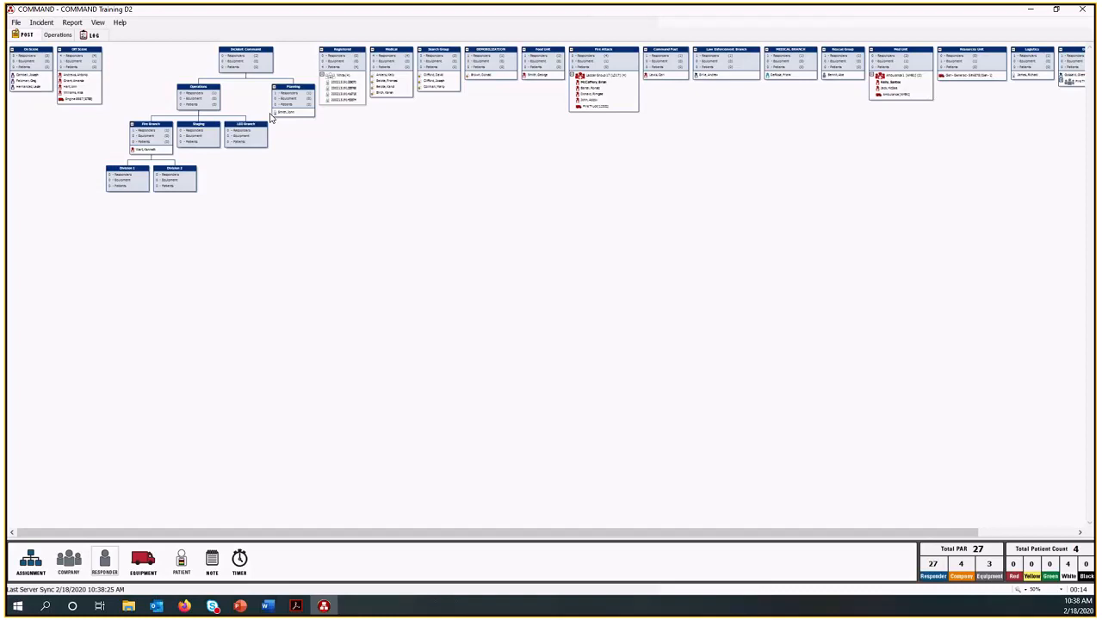
# Try to add the existing Logistics assignment under Incident Command on the Post board, finding it with "Log".
pyautogui.click(59, 37)
pyautogui.moveTo(403, 58)
pyautogui.mouseDown()
pyautogui.moveTo(306, 102)
pyautogui.moveTo(217, 96)
pyautogui.moveTo(397, 72)
pyautogui.mouseUp()
pyautogui.moveTo(29, 558); pyautogui.dragTo(251, 65)
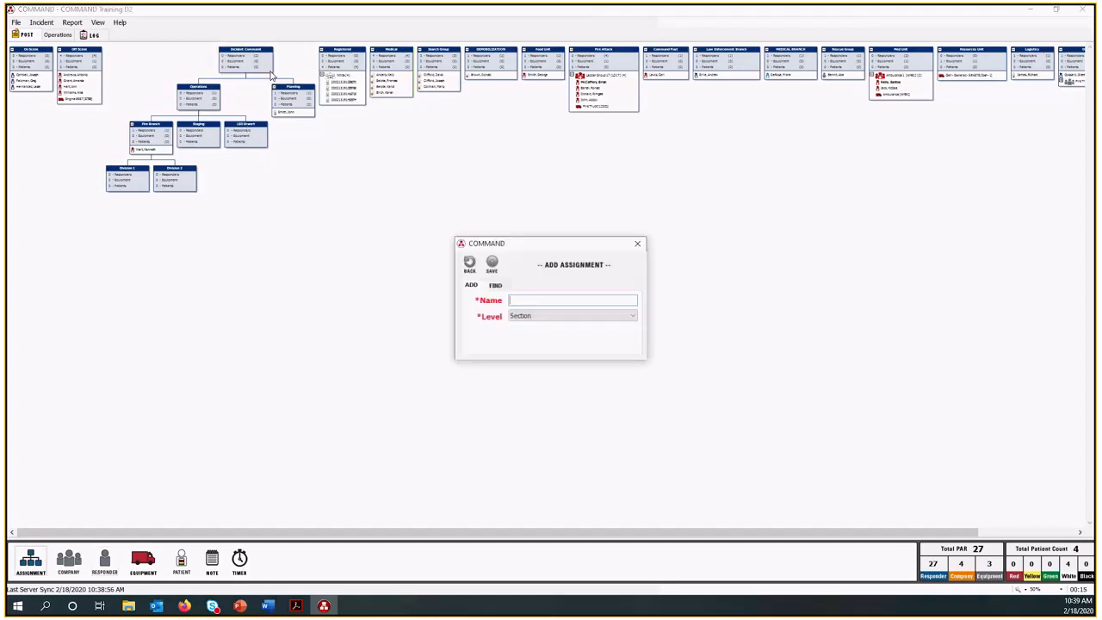
pyautogui.click(496, 285)
pyautogui.click(566, 300)
pyautogui.write('Log')
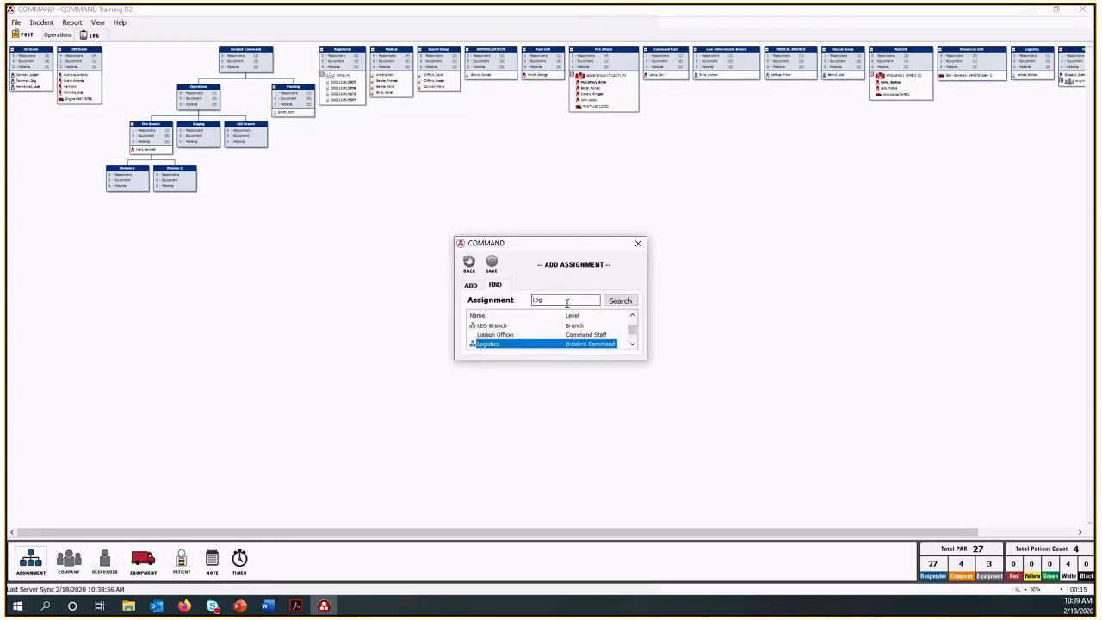
pyautogui.doubleClick(560, 344)
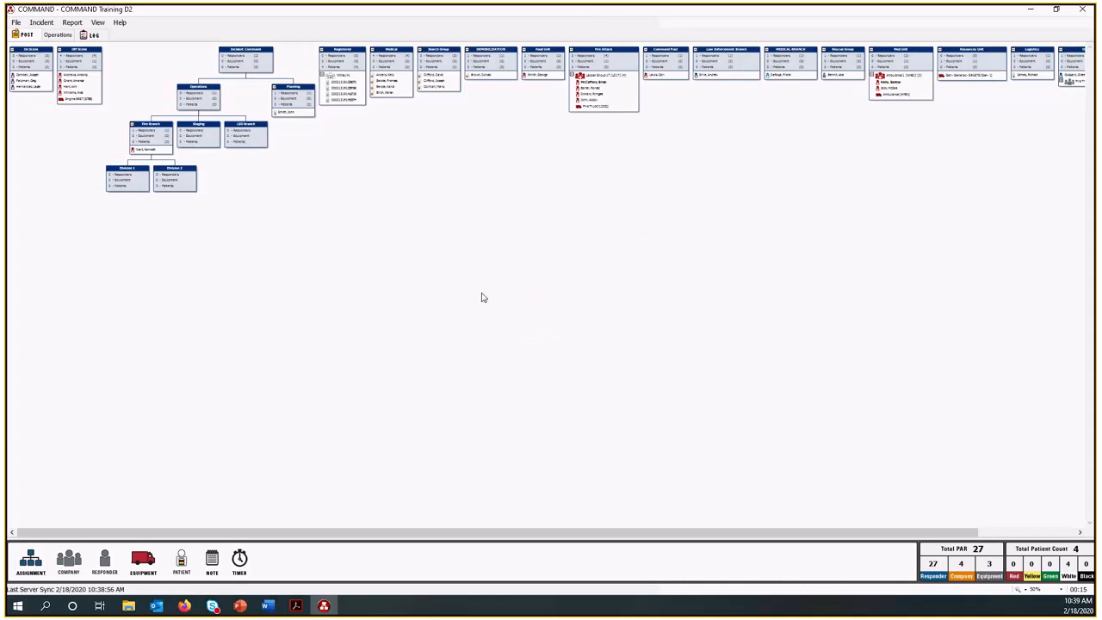
pyautogui.moveTo(937, 528); pyautogui.dragTo(971, 534)
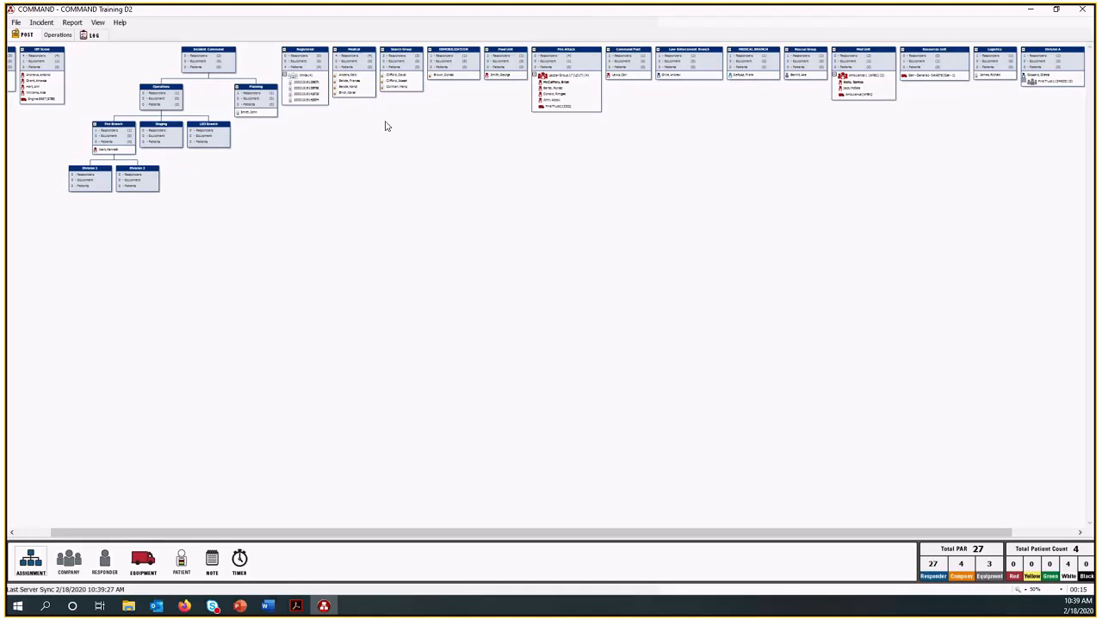
# Attach the Logistics assignment beneath Incident Command and the Medical assignment beneath Logistics on the Post board.
pyautogui.moveTo(1003, 69); pyautogui.dragTo(245, 110)
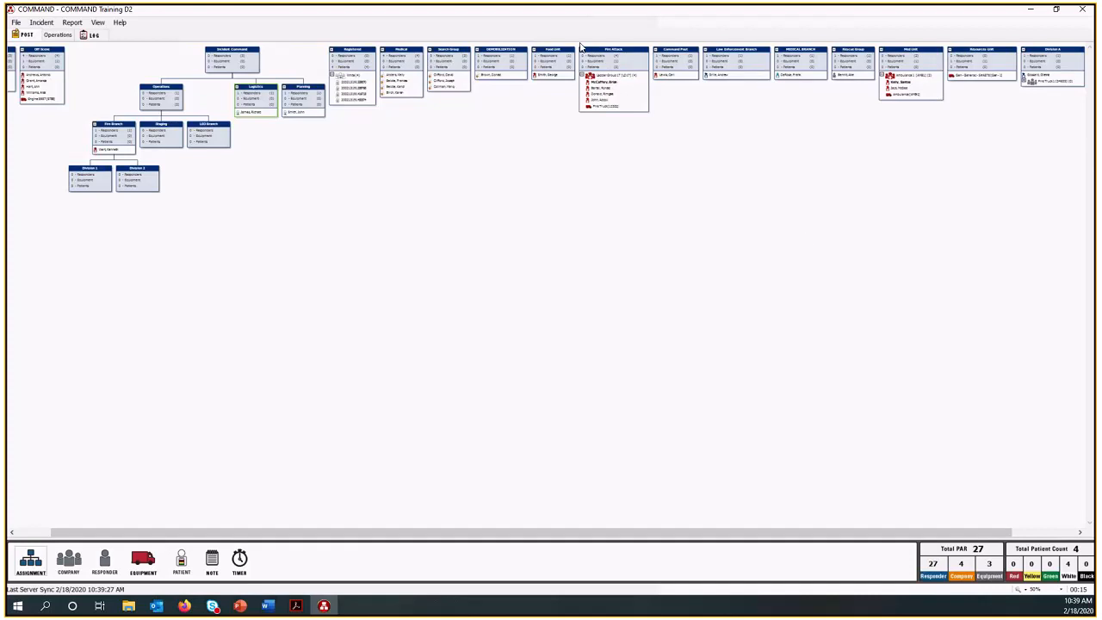
pyautogui.moveTo(401, 51); pyautogui.dragTo(256, 107)
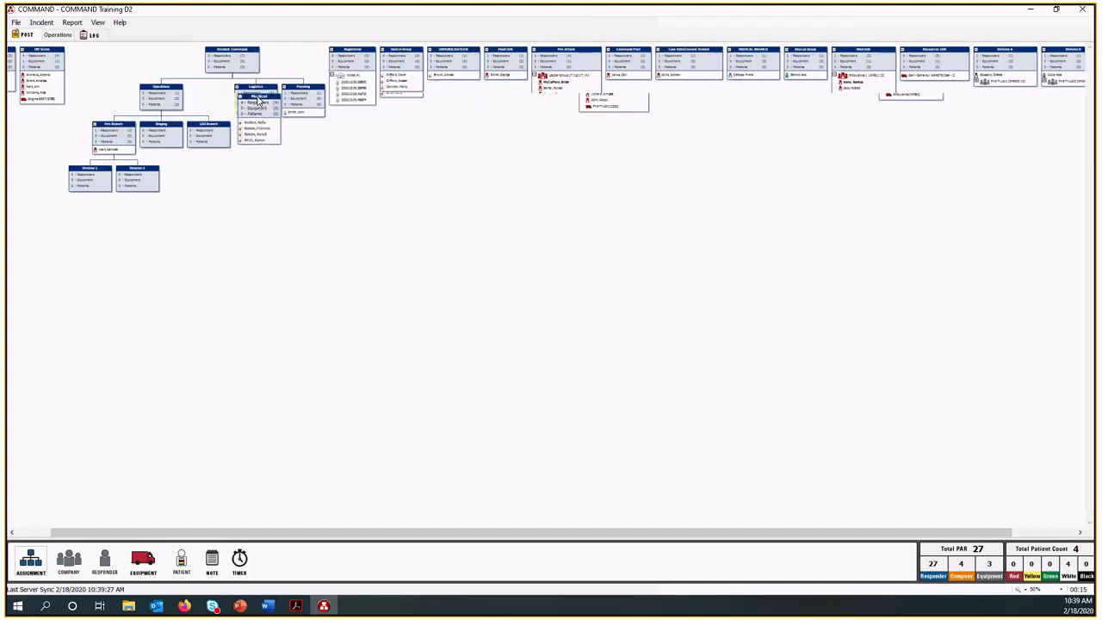
# Attach Search Group and Fire Attack beneath Fire Branch, and Food Unit beneath Logistics, working at 100% zoom.
pyautogui.click(1061, 589)
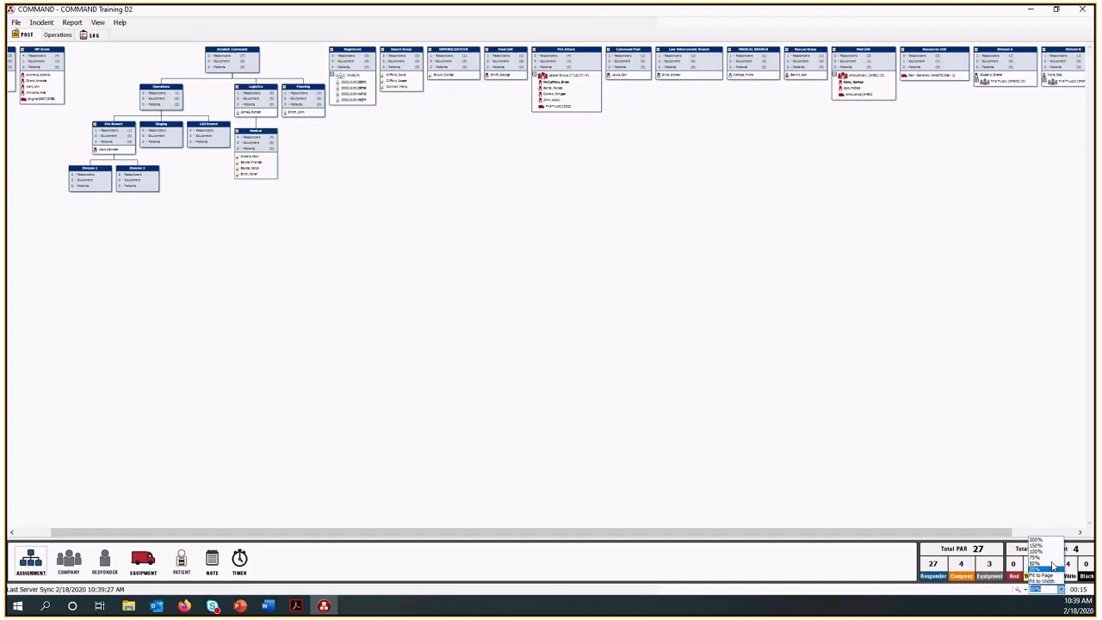
pyautogui.click(1049, 552)
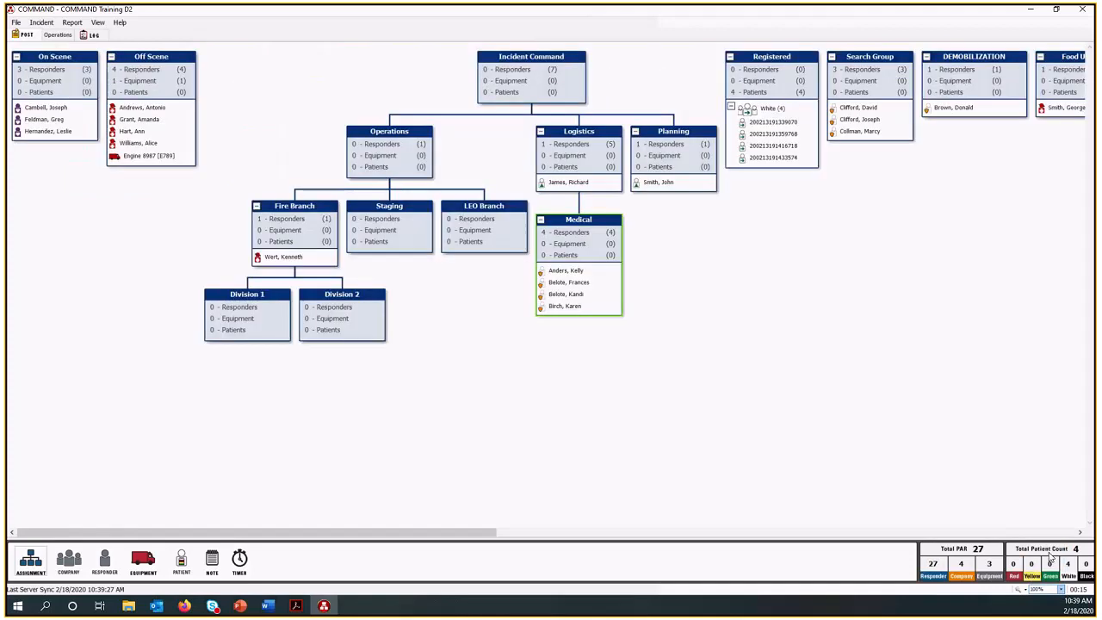
pyautogui.moveTo(474, 531); pyautogui.dragTo(552, 537)
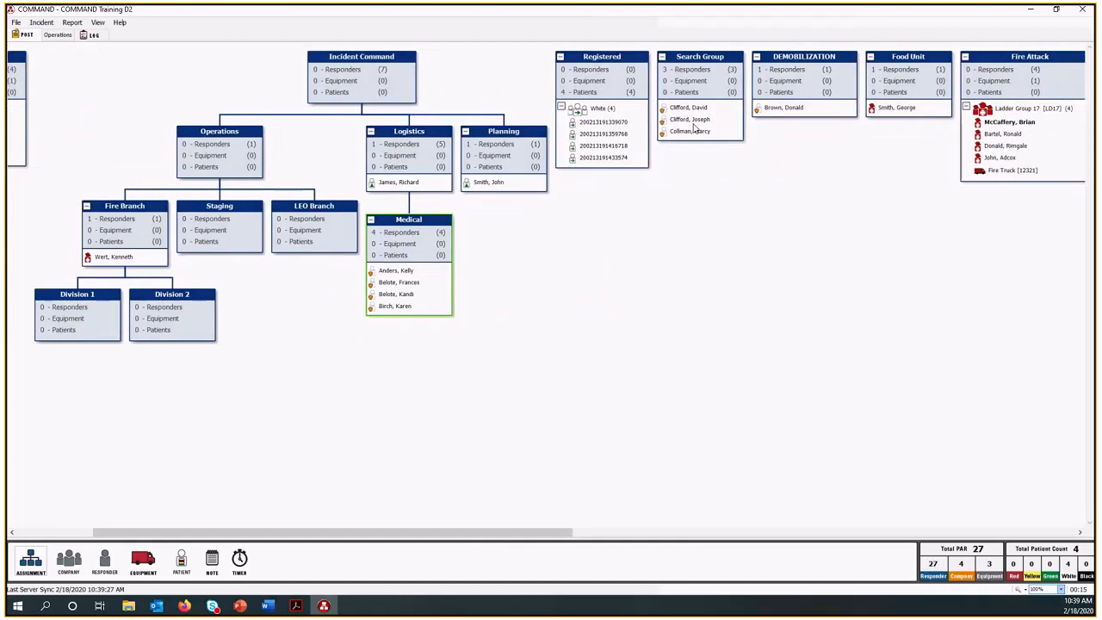
pyautogui.moveTo(712, 81); pyautogui.dragTo(142, 247)
pyautogui.moveTo(866, 75); pyautogui.dragTo(463, 155)
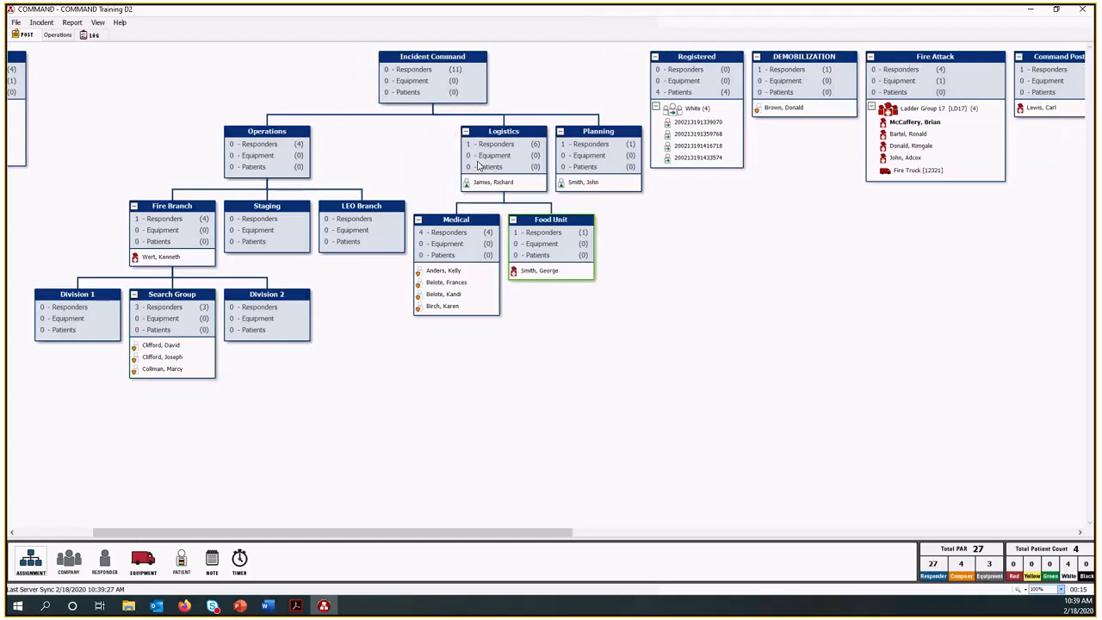
pyautogui.moveTo(915, 76); pyautogui.dragTo(136, 224)
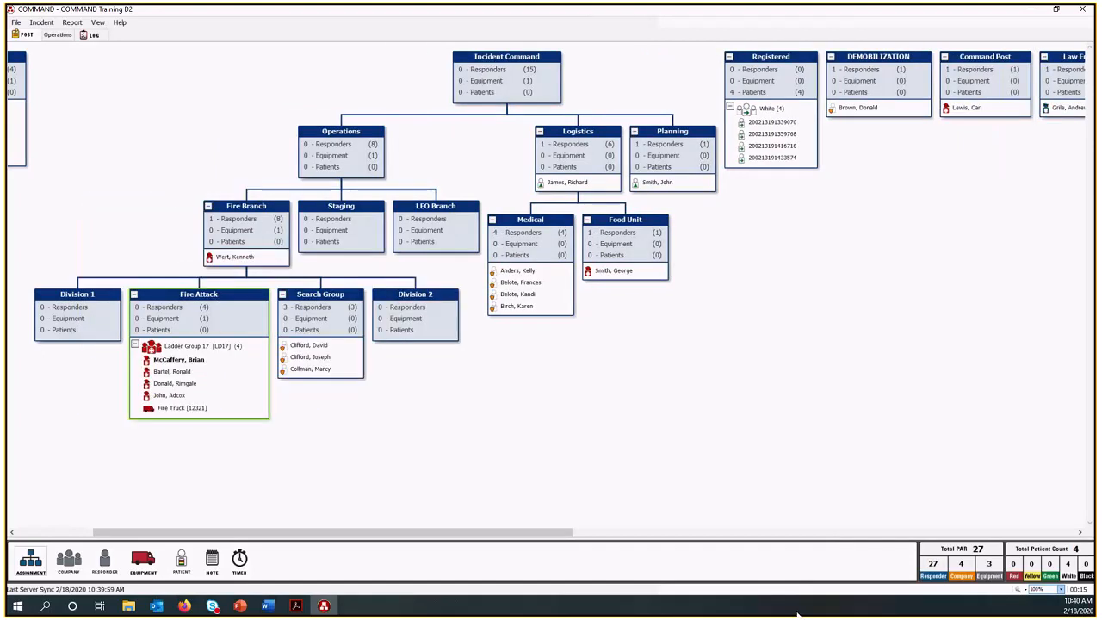
# Attach the Law Enforcement Branch assignment beneath LEO Branch in the Operations structure.
pyautogui.moveTo(565, 534); pyautogui.dragTo(609, 534)
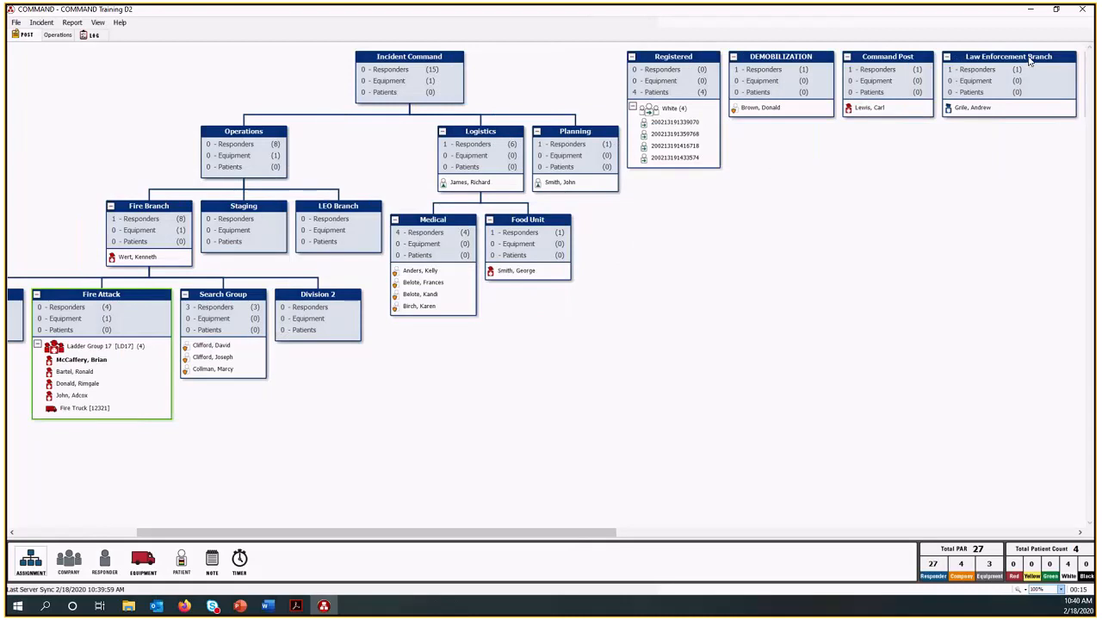
pyautogui.moveTo(1029, 59); pyautogui.dragTo(347, 222)
pyautogui.moveTo(597, 533); pyautogui.dragTo(634, 539)
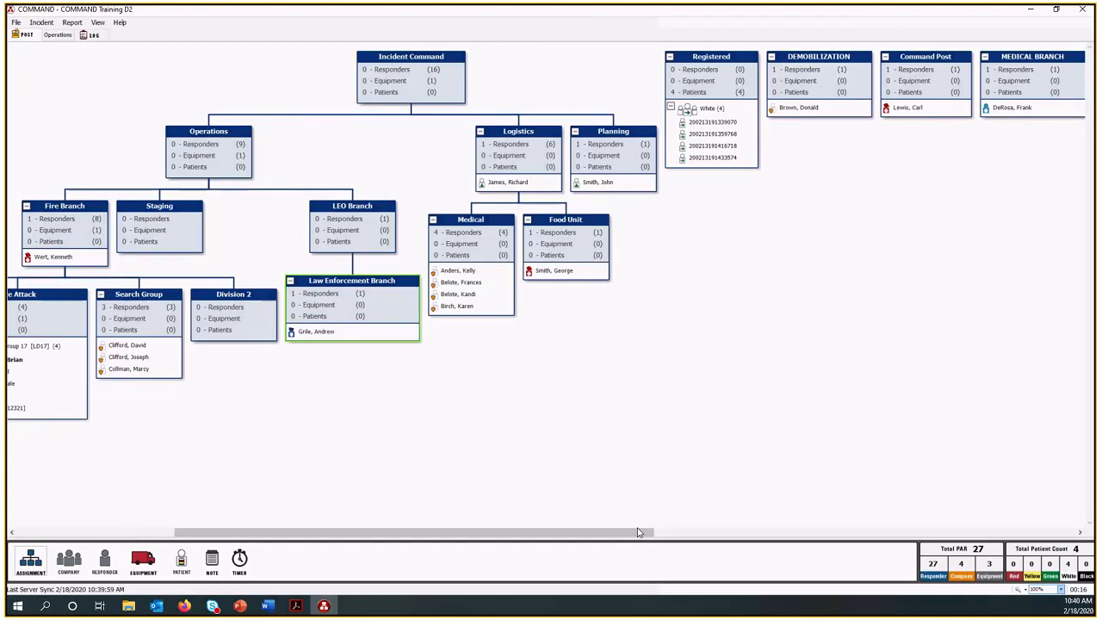
# Move the Operations assignment with all its branches from the Post board to the Operations tab, and compare the two views.
pyautogui.moveTo(639, 532); pyautogui.dragTo(513, 528)
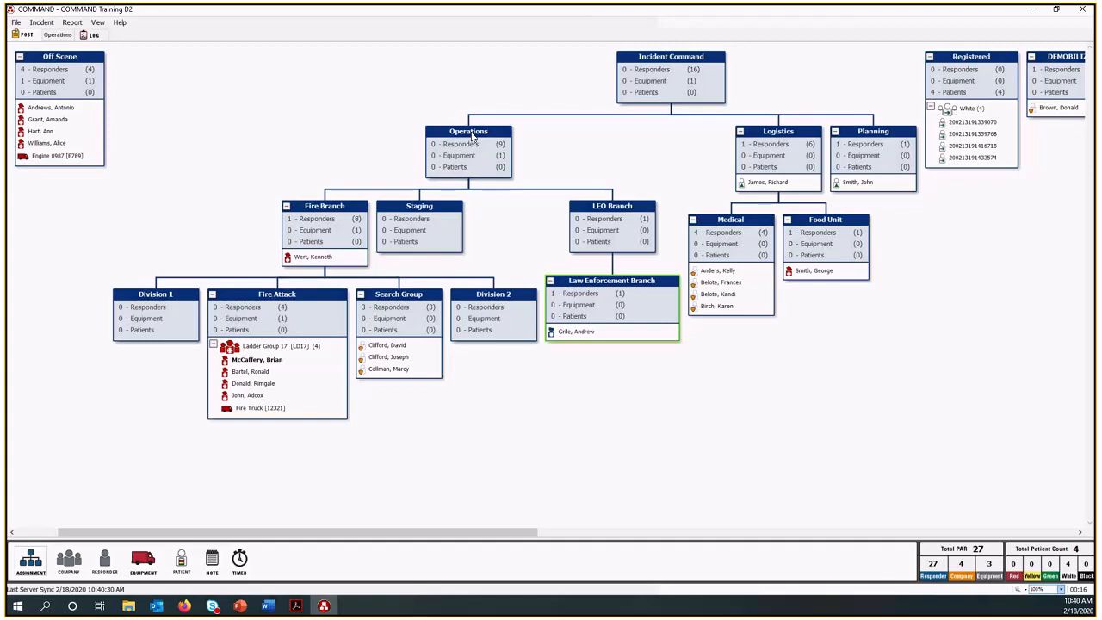
pyautogui.moveTo(471, 136); pyautogui.dragTo(56, 38)
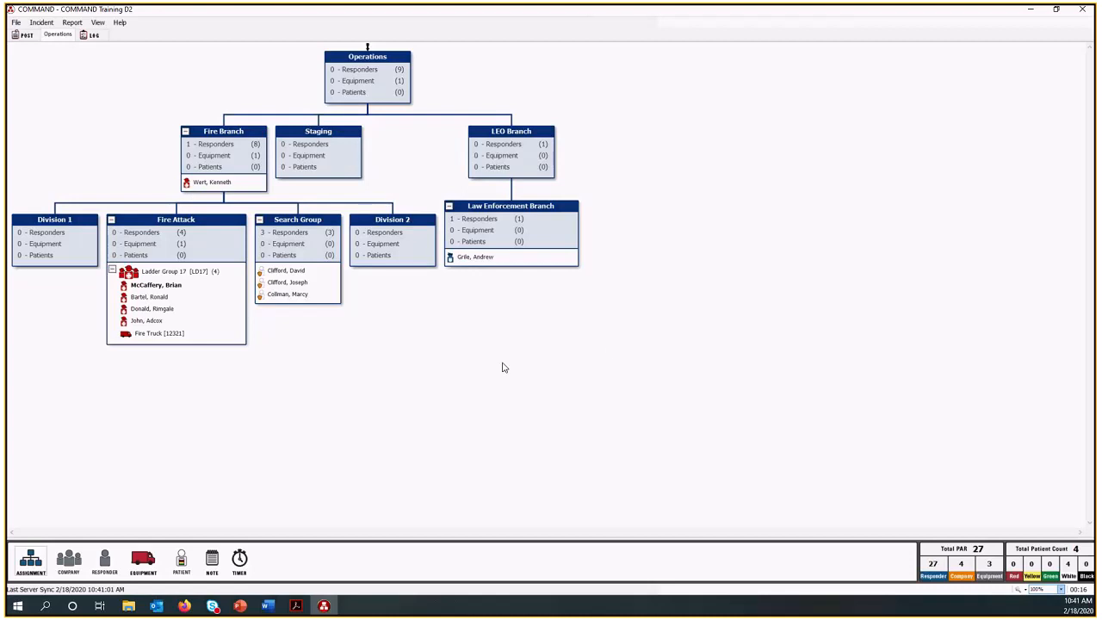
pyautogui.click(23, 36)
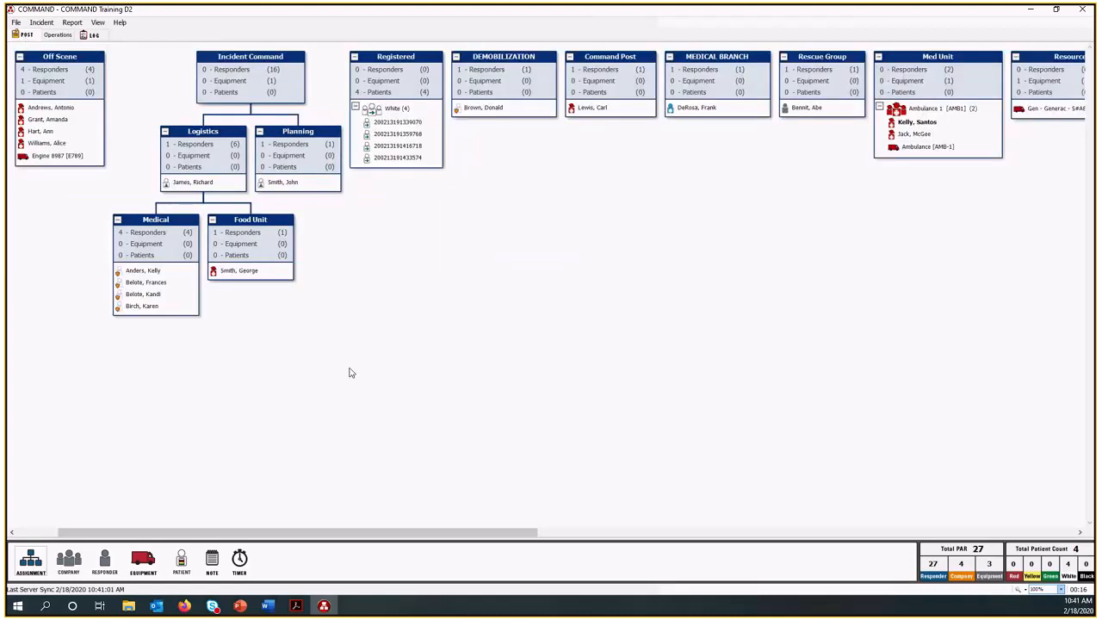
pyautogui.click(54, 36)
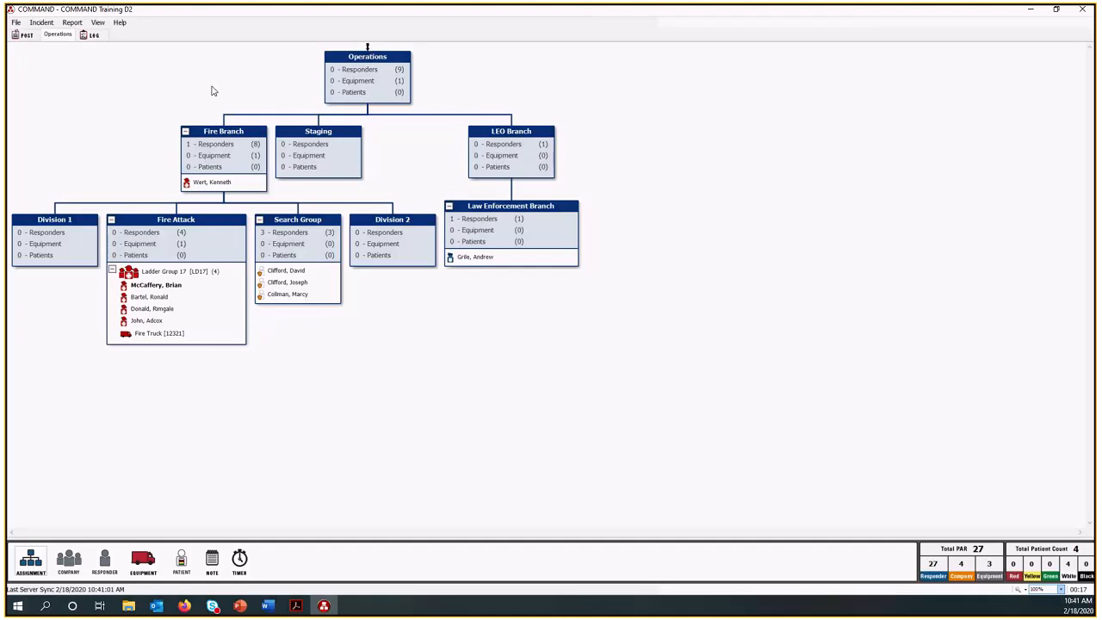
pyautogui.click(24, 34)
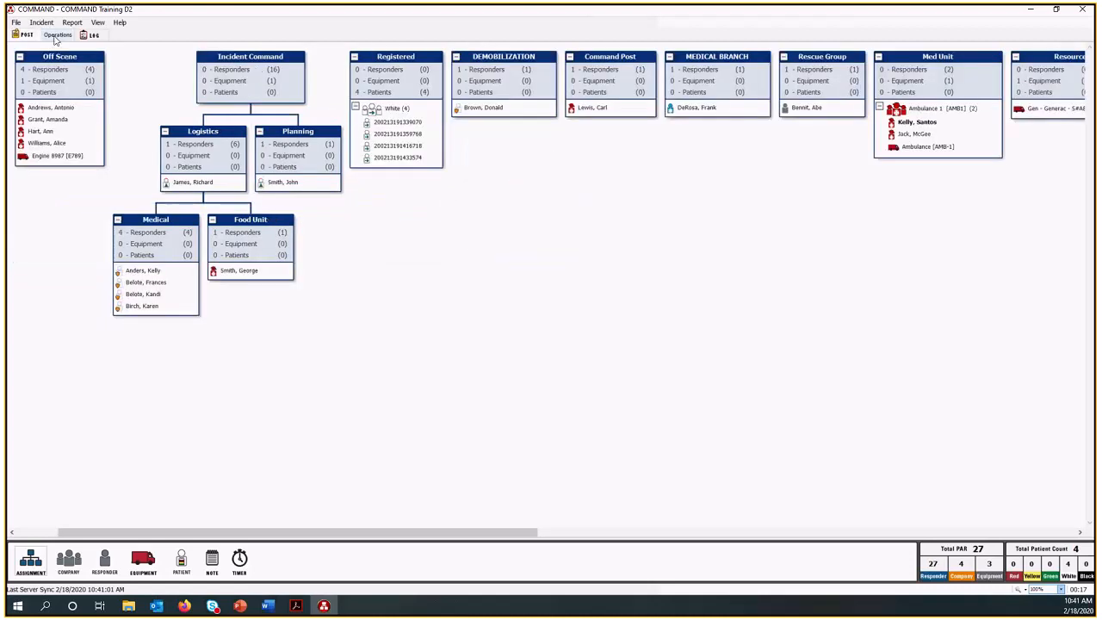
# Move the Operations assignment back to the Post board and send it to the Operations tab again.
pyautogui.click(58, 34)
pyautogui.moveTo(377, 60); pyautogui.dragTo(24, 39)
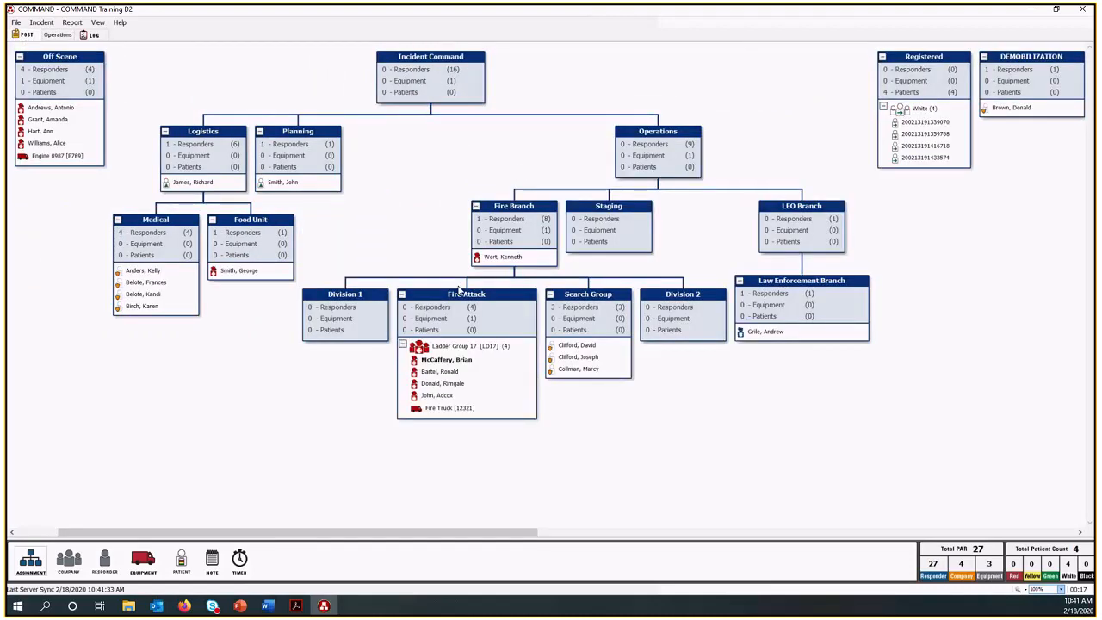
pyautogui.moveTo(663, 138); pyautogui.dragTo(59, 37)
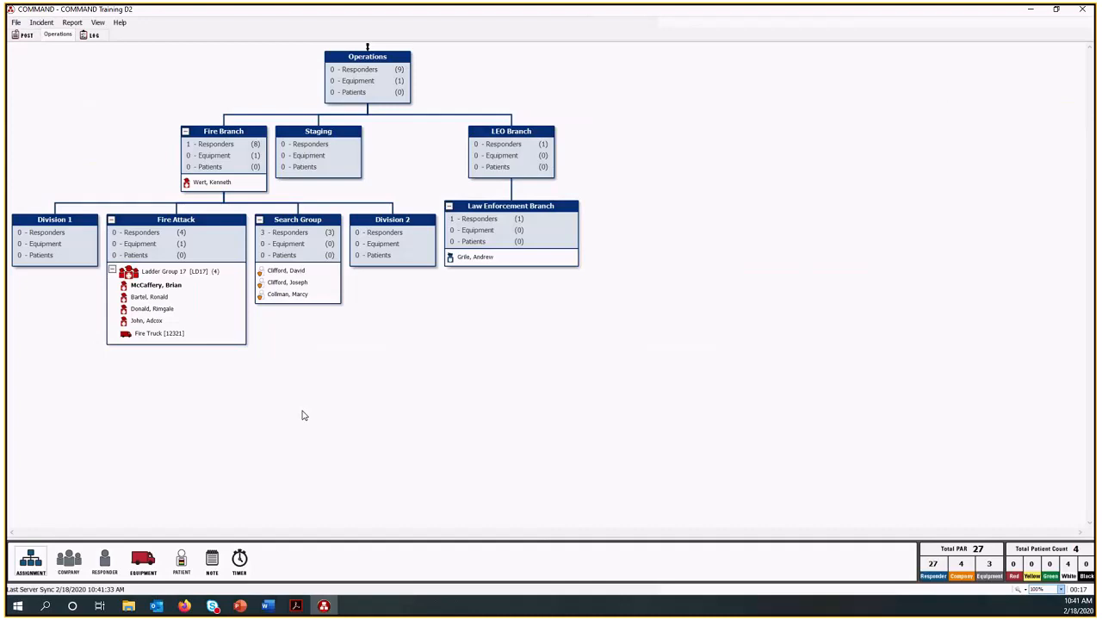
# Add a new incident tab named Medical and move the Registered assignment from the Post board to it.
pyautogui.click(44, 24)
pyautogui.click(55, 44)
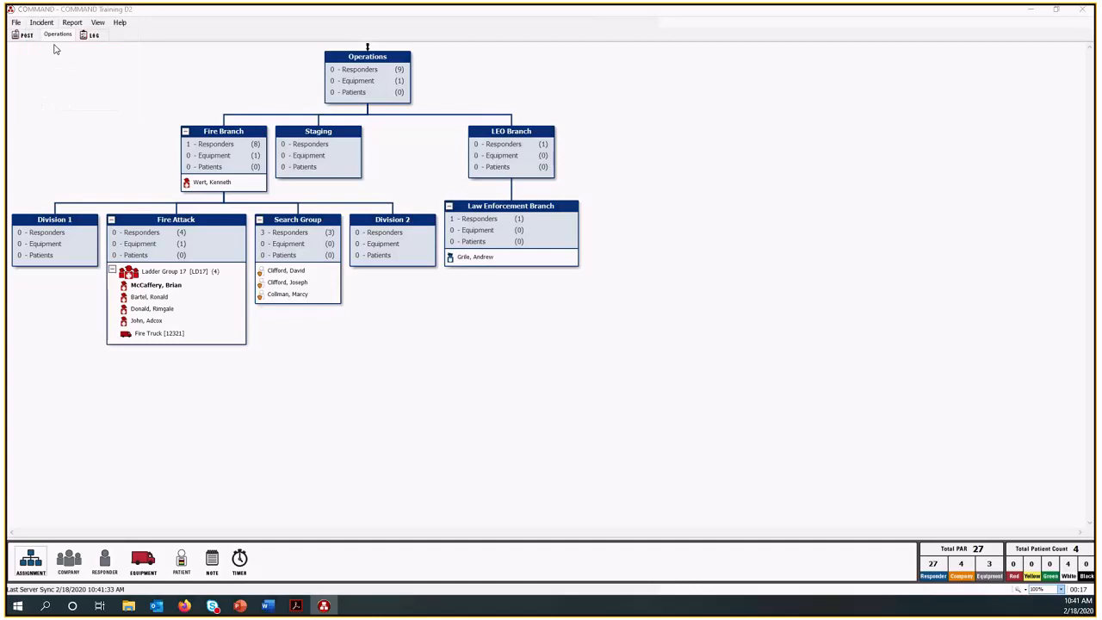
pyautogui.click(569, 319)
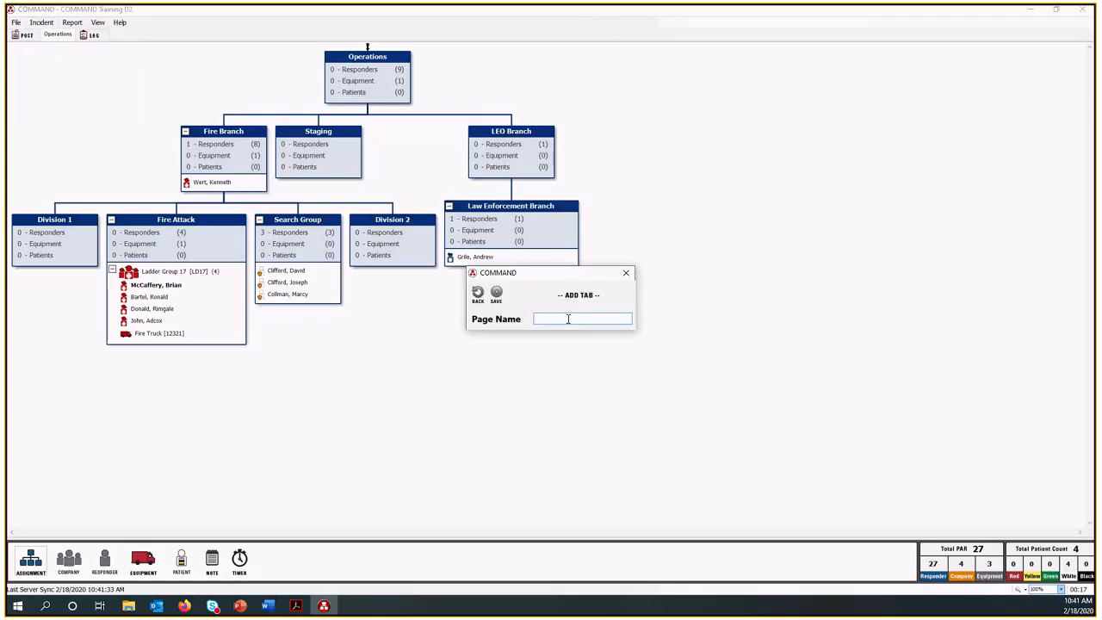
pyautogui.write('Medical')
pyautogui.click(496, 294)
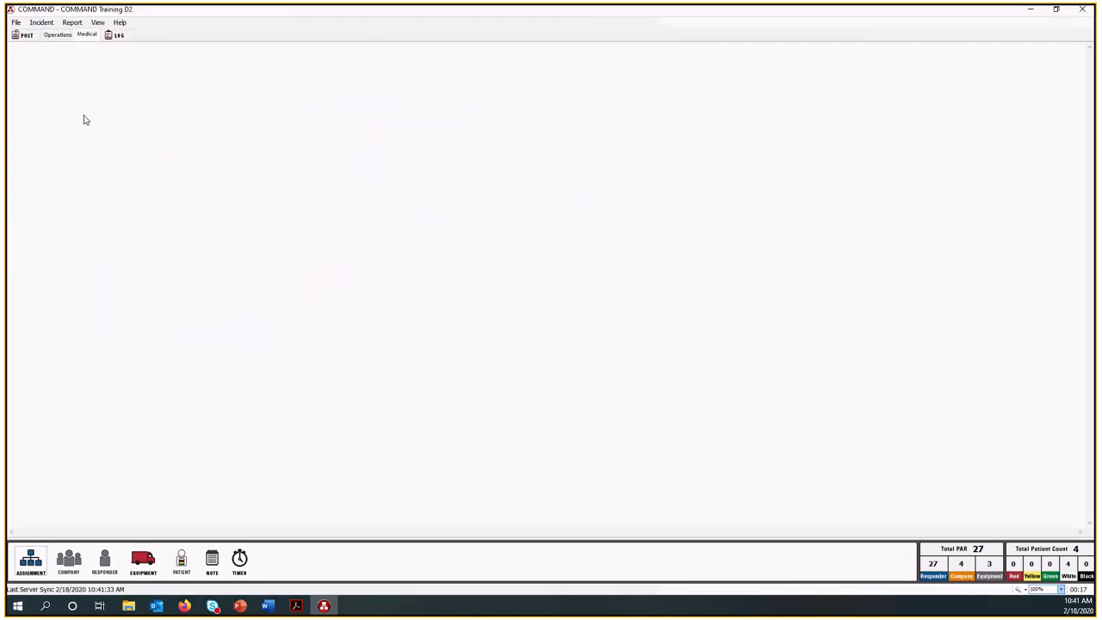
pyautogui.click(15, 35)
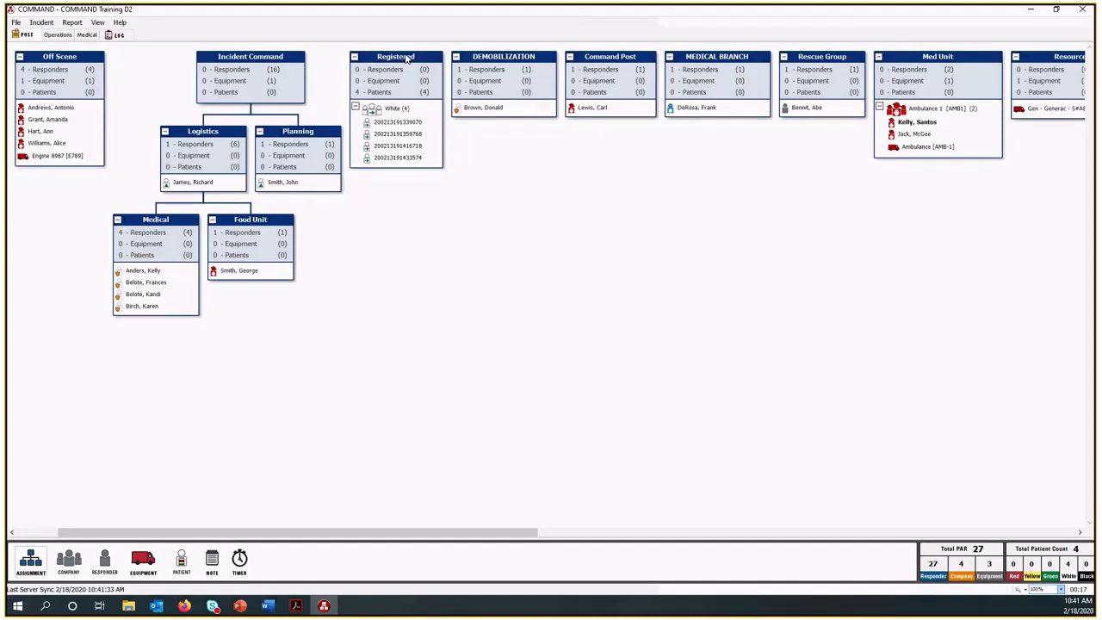
pyautogui.moveTo(405, 59); pyautogui.dragTo(94, 37)
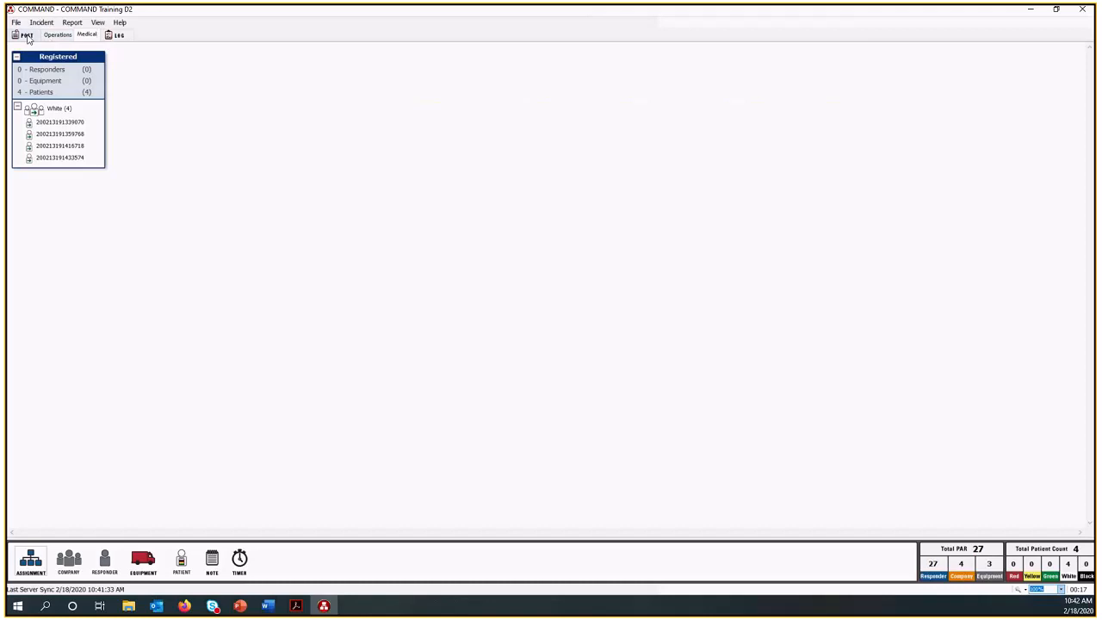
# Attach Med Unit beneath Logistics on the Post board and review the Operations tab.
pyautogui.click(24, 35)
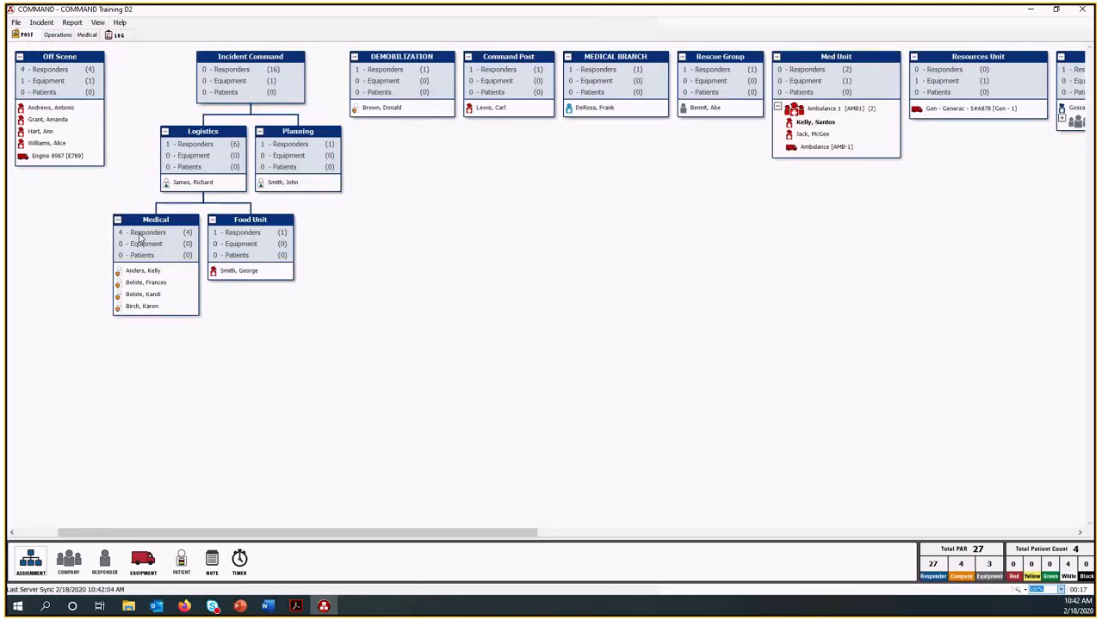
pyautogui.moveTo(837, 57); pyautogui.dragTo(178, 145)
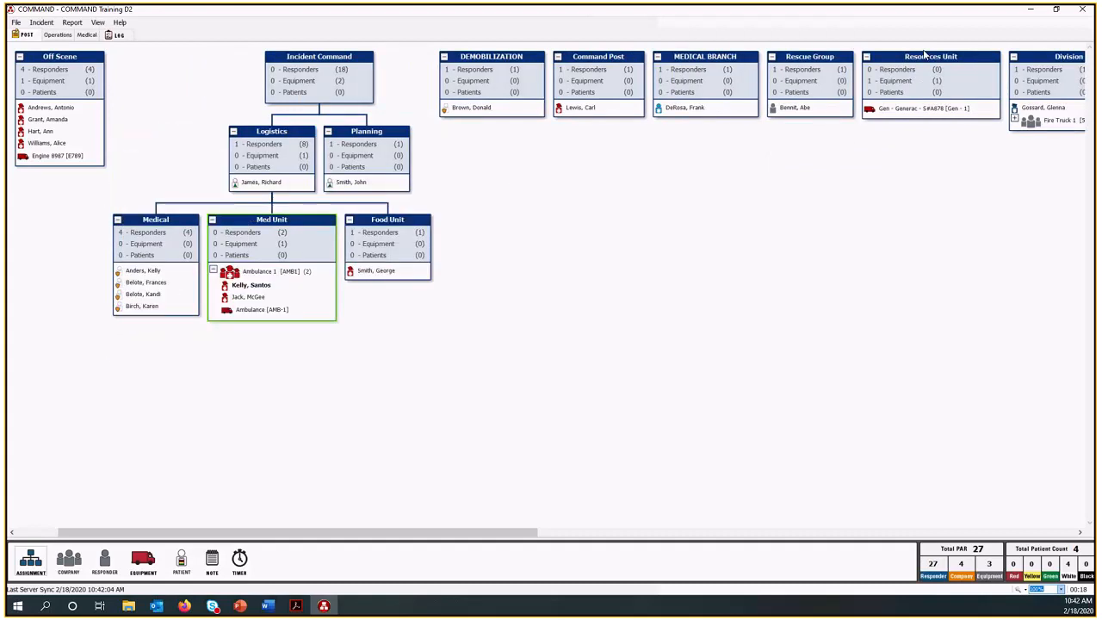
pyautogui.moveTo(533, 534); pyautogui.dragTo(446, 542)
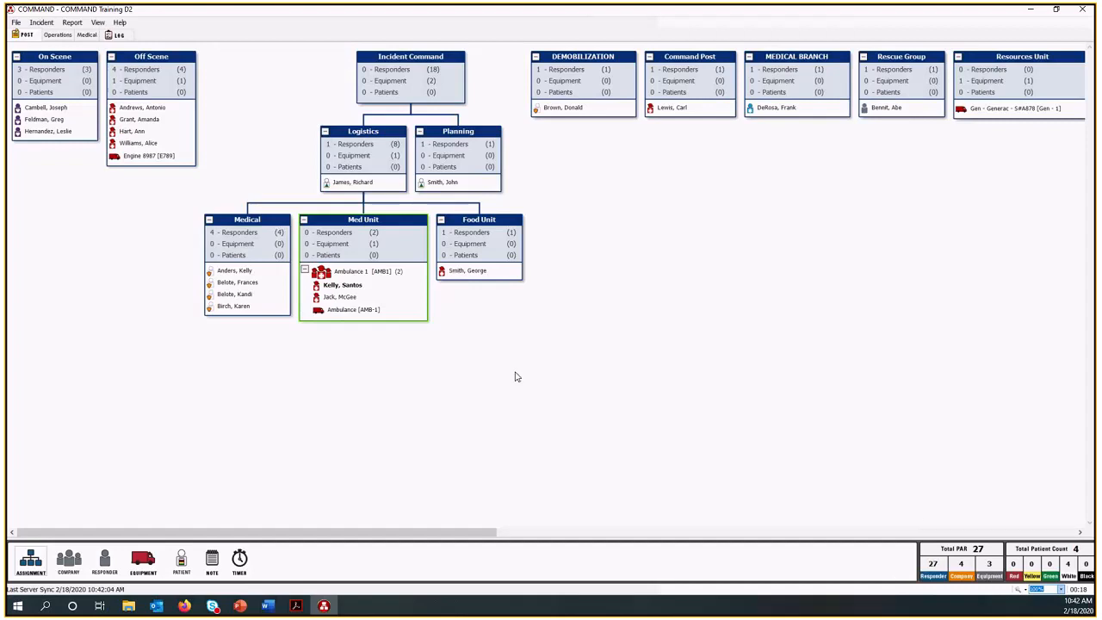
pyautogui.click(57, 34)
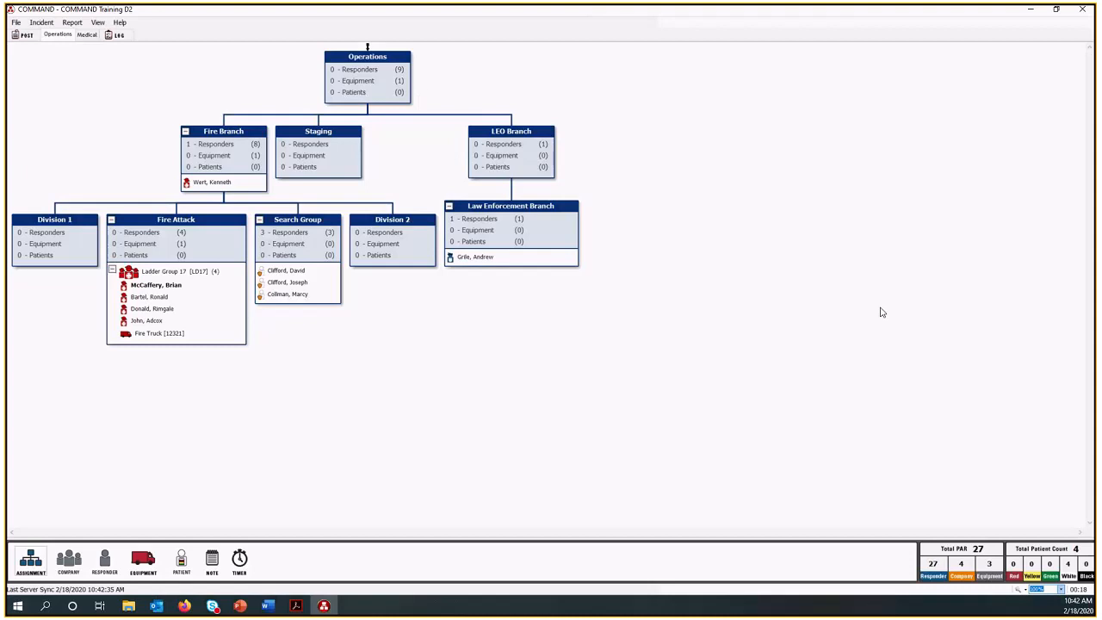
# Set Incident Command as the active assignment on the Post board.
pyautogui.click(26, 35)
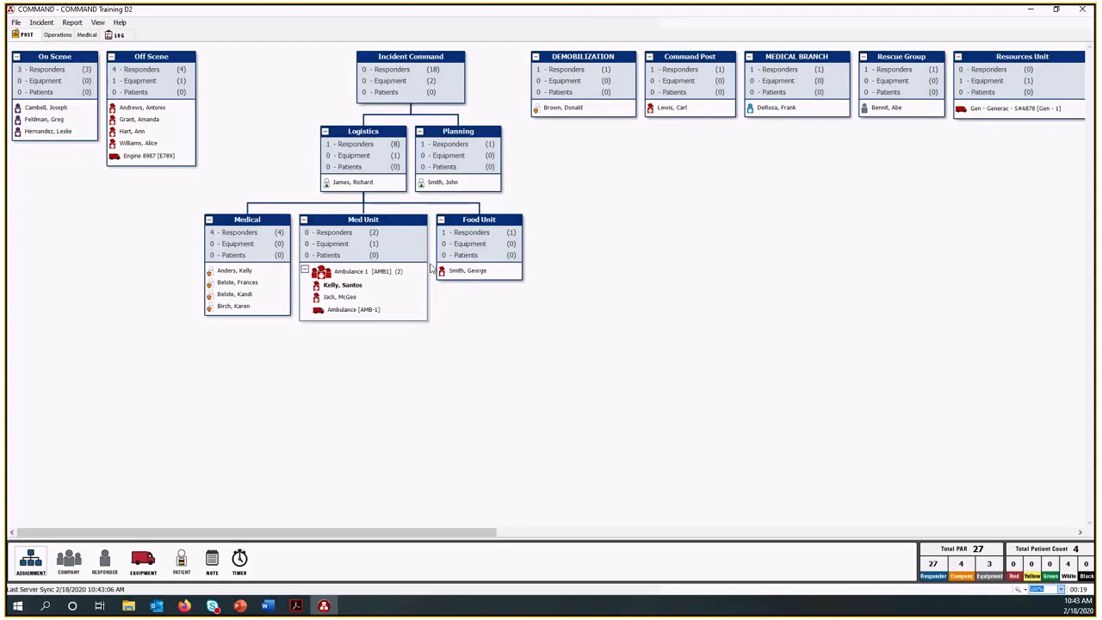
pyautogui.moveTo(104, 565); pyautogui.dragTo(184, 479)
pyautogui.rightClick(425, 88)
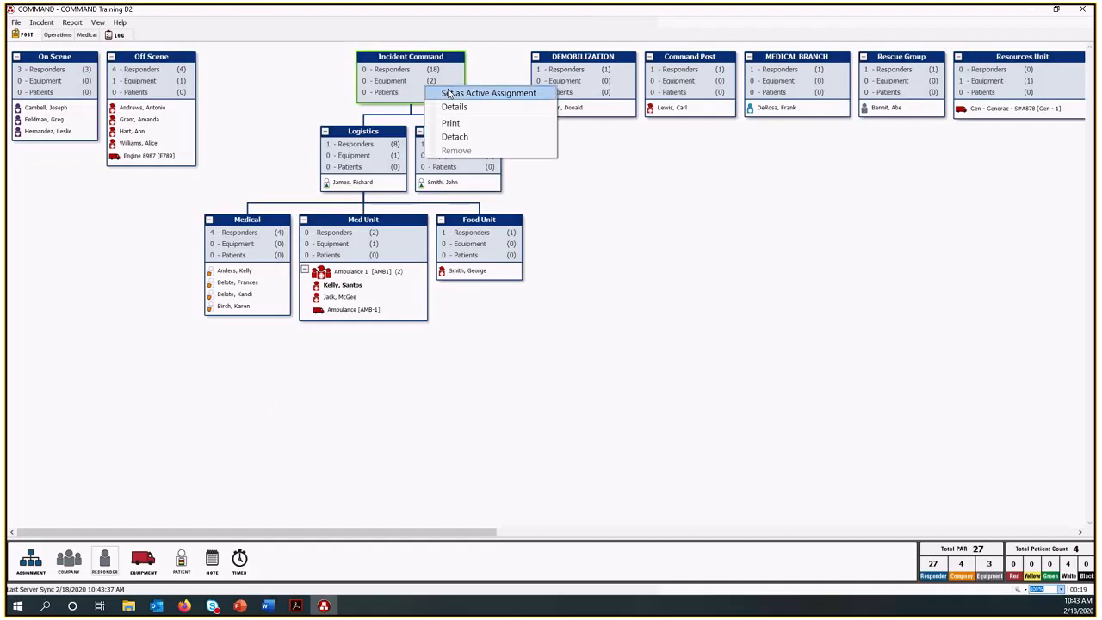
pyautogui.click(448, 92)
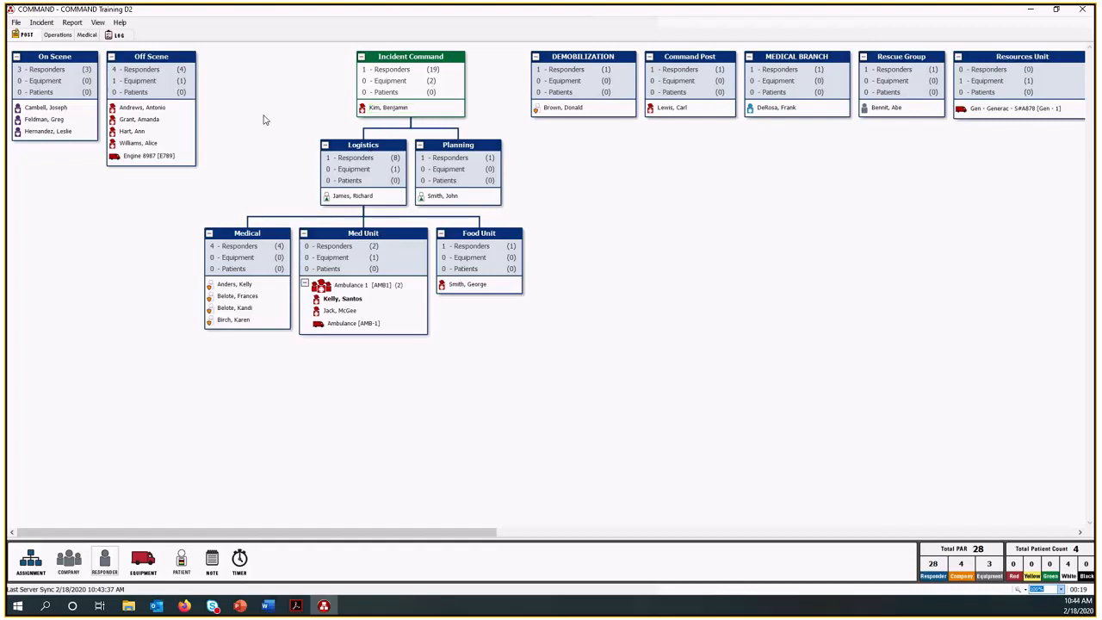
# Move all the Off Scene responders together with Engine 8987 to Division 1 on the Operations tab.
pyautogui.click(149, 110)
pyautogui.moveTo(163, 112)
pyautogui.mouseDown()
pyautogui.moveTo(313, 138)
pyautogui.moveTo(430, 199)
pyautogui.moveTo(491, 183)
pyautogui.moveTo(465, 243)
pyautogui.moveTo(282, 194)
pyautogui.moveTo(142, 111)
pyautogui.mouseUp()
pyautogui.keyDown('ctrl'); pyautogui.click(151, 119); pyautogui.keyUp('ctrl')
pyautogui.keyDown('ctrl'); pyautogui.click(141, 133); pyautogui.keyUp('ctrl')
pyautogui.keyDown('shift'); pyautogui.click(153, 157); pyautogui.keyUp('shift')
pyautogui.moveTo(165, 114); pyautogui.dragTo(65, 37)
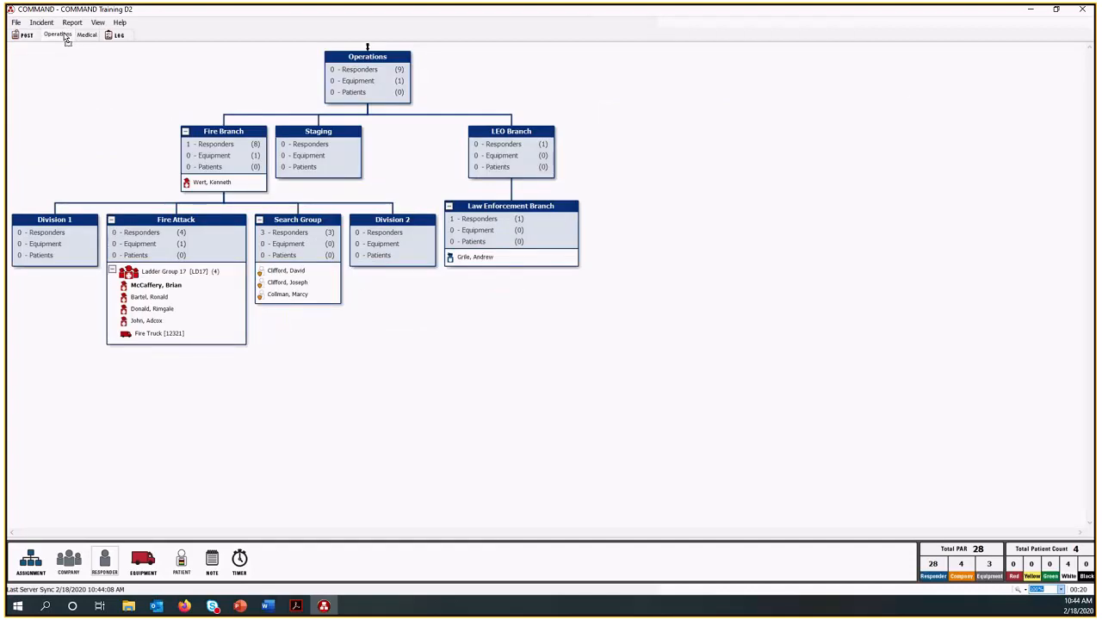
pyautogui.moveTo(63, 41); pyautogui.dragTo(80, 232)
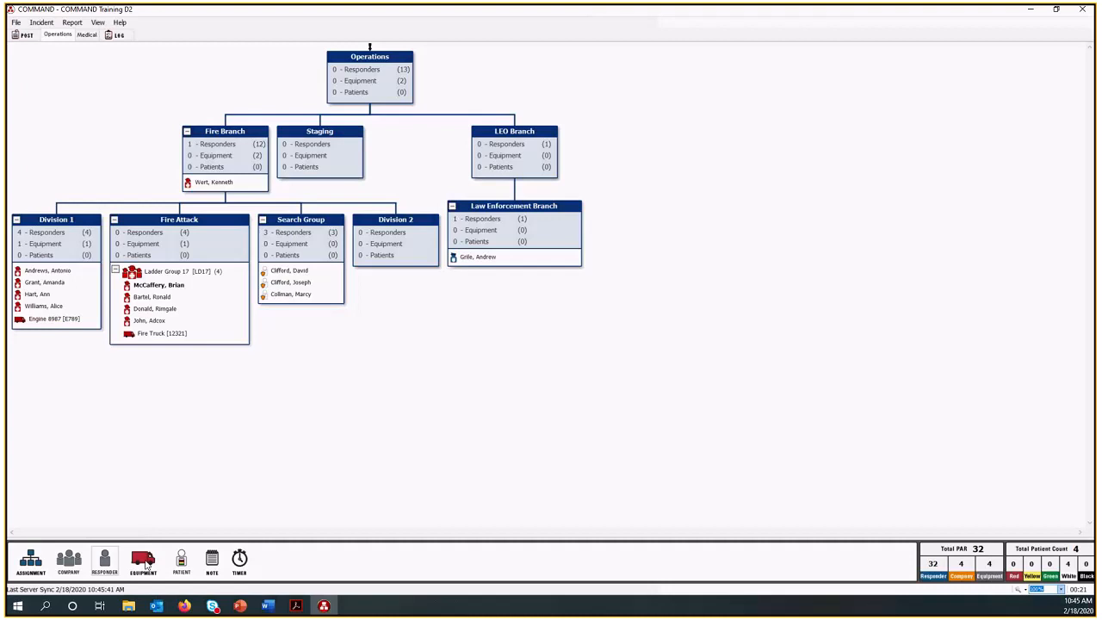
# Start a new equipment record under Division 2 and give it the Transportation qualification.
pyautogui.moveTo(148, 569); pyautogui.dragTo(397, 255)
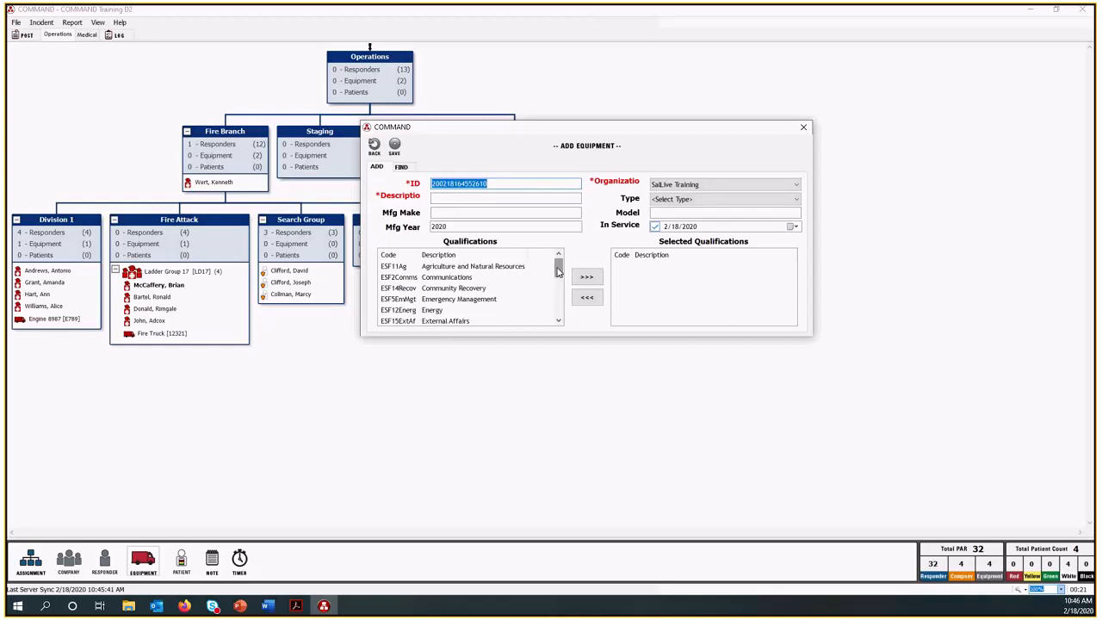
pyautogui.moveTo(557, 272); pyautogui.dragTo(557, 279)
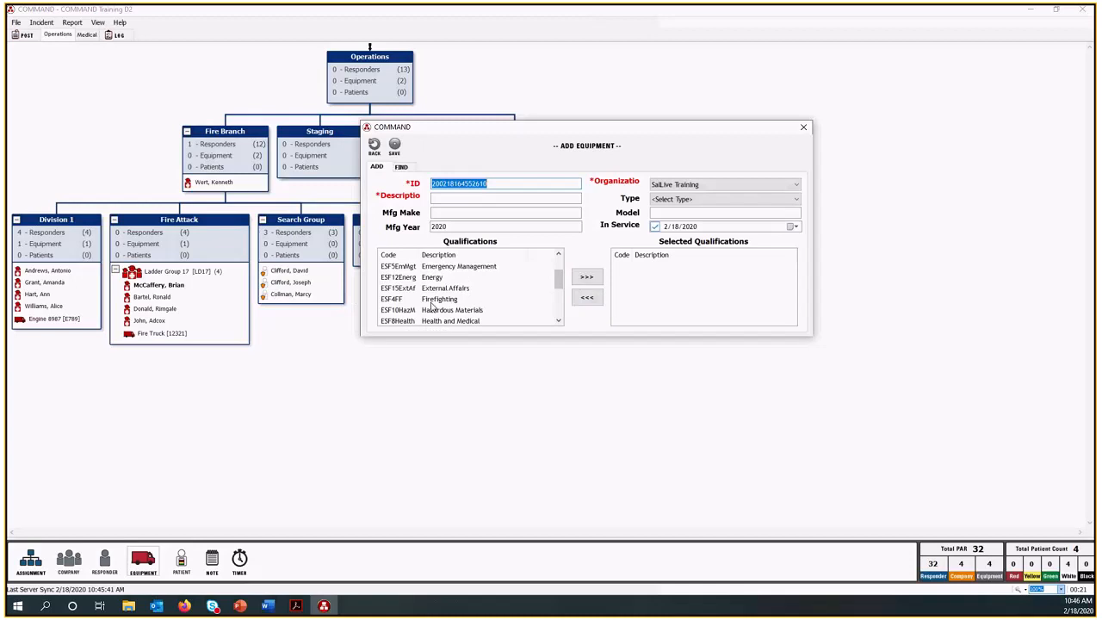
pyautogui.moveTo(557, 278); pyautogui.dragTo(560, 310)
pyautogui.click(455, 312)
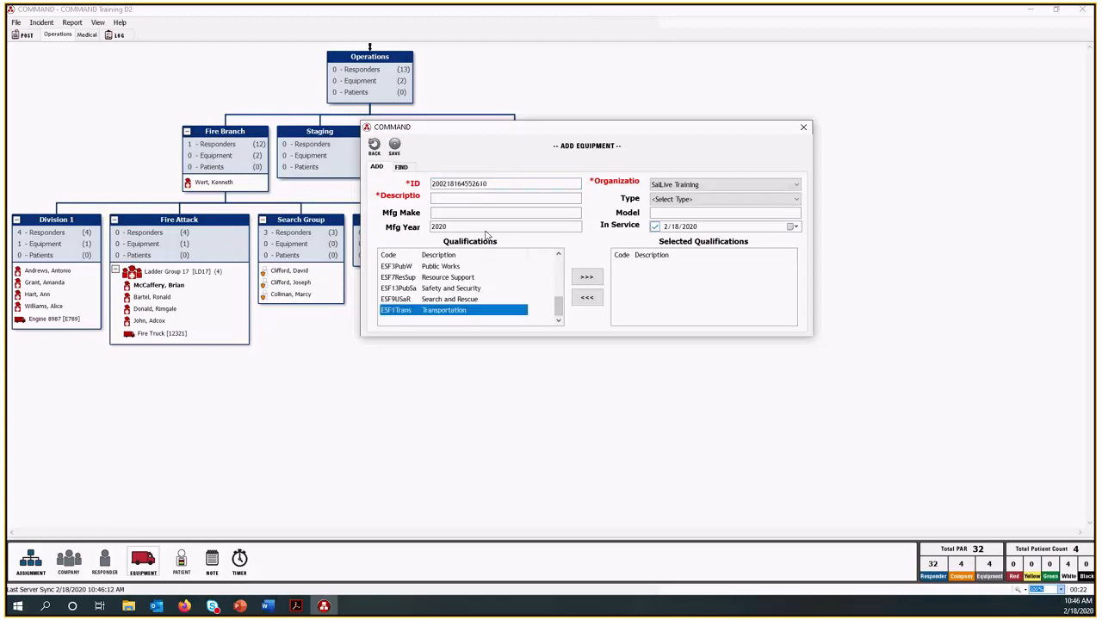
pyautogui.click(586, 280)
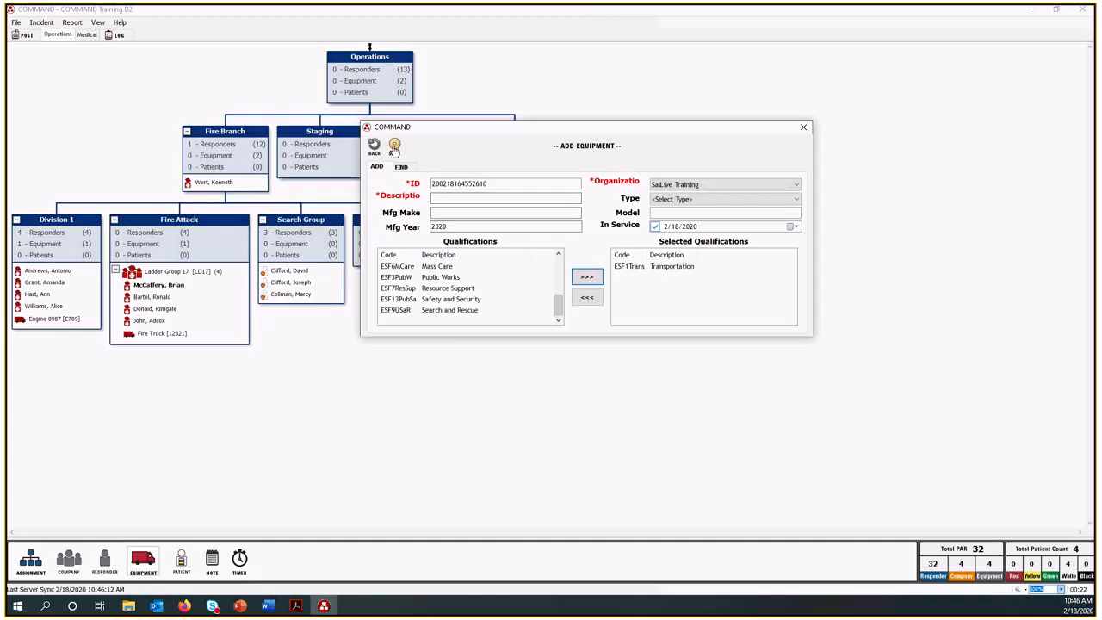
# Enter Engine 01 as the equipment's description and save it to Division 2.
pyautogui.click(452, 196)
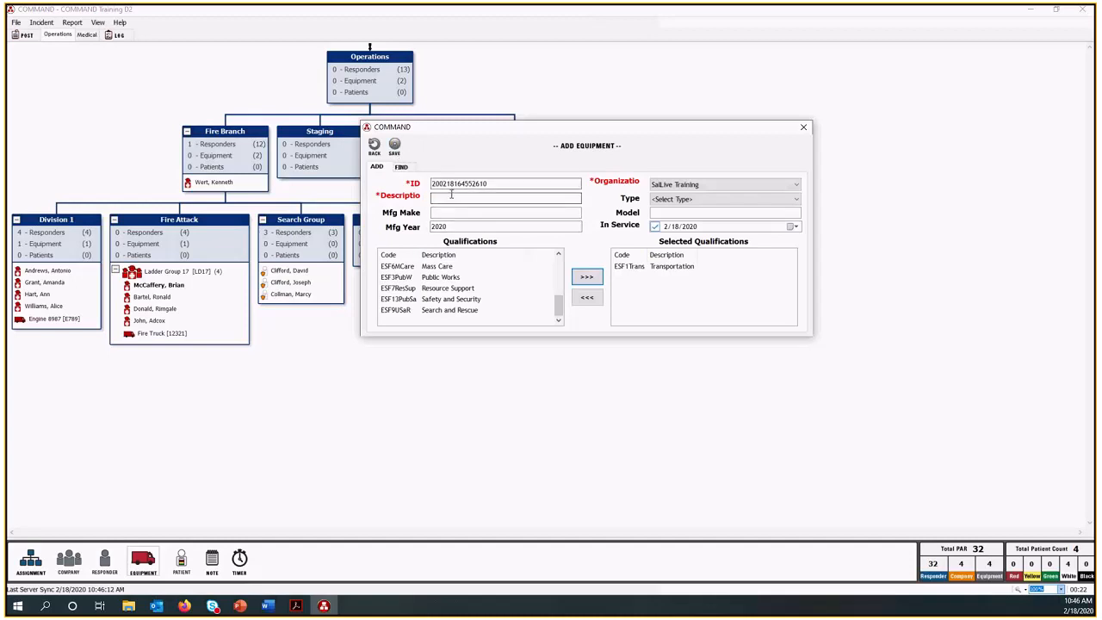
pyautogui.write('Engine ')
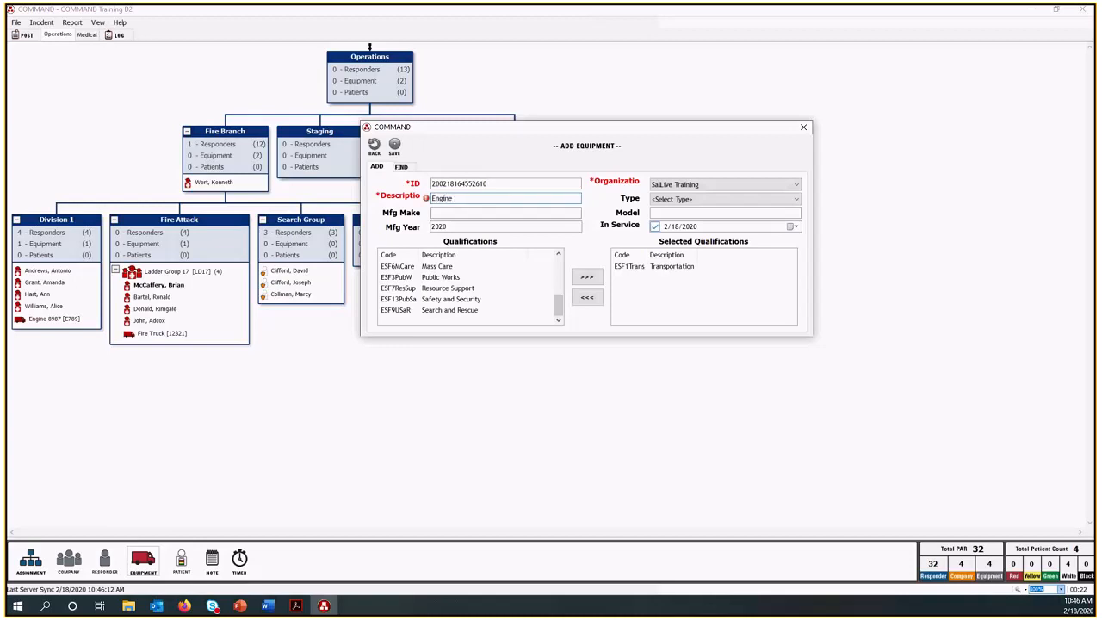
pyautogui.write('01')
pyautogui.click(394, 147)
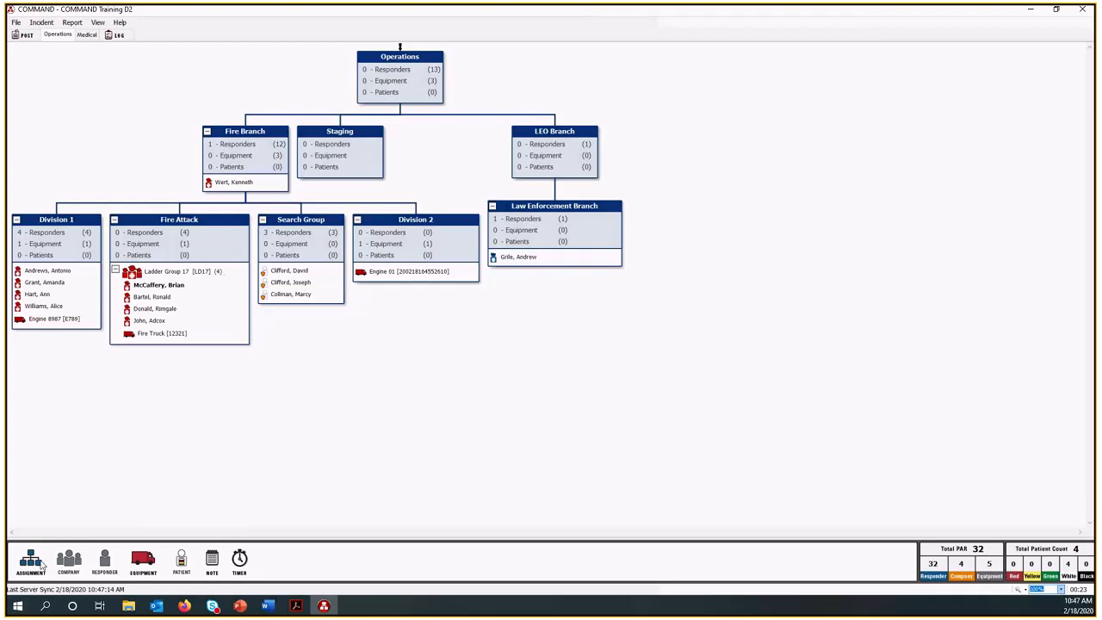
# Start a new assignment under Fire Branch and look for Fire among the existing assignments.
pyautogui.moveTo(30, 561); pyautogui.dragTo(233, 157)
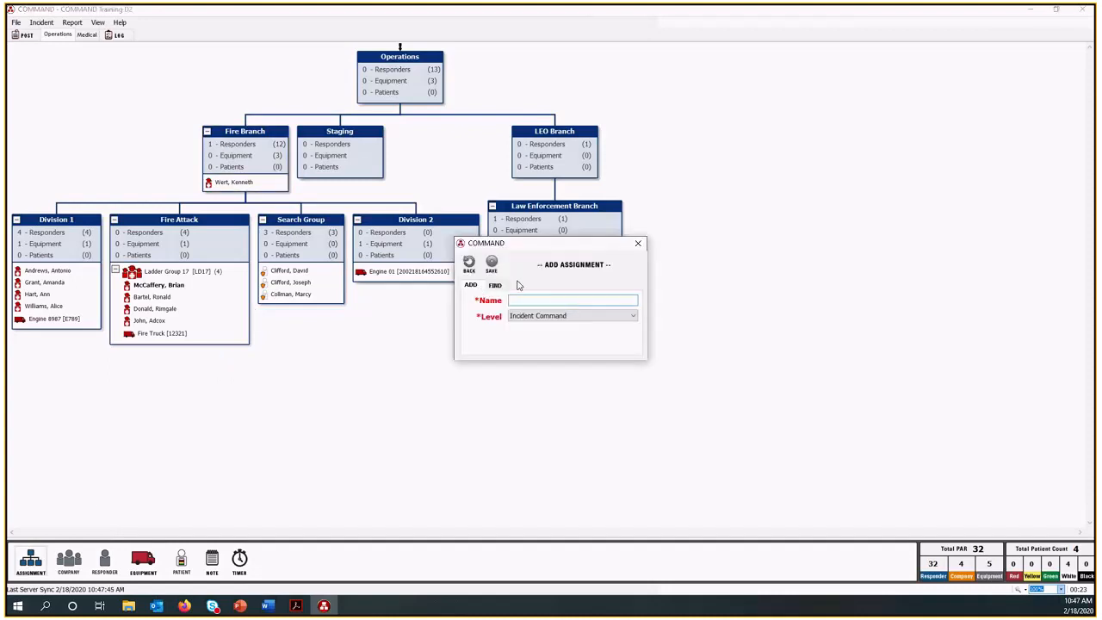
pyautogui.click(497, 285)
pyautogui.write('Fire')
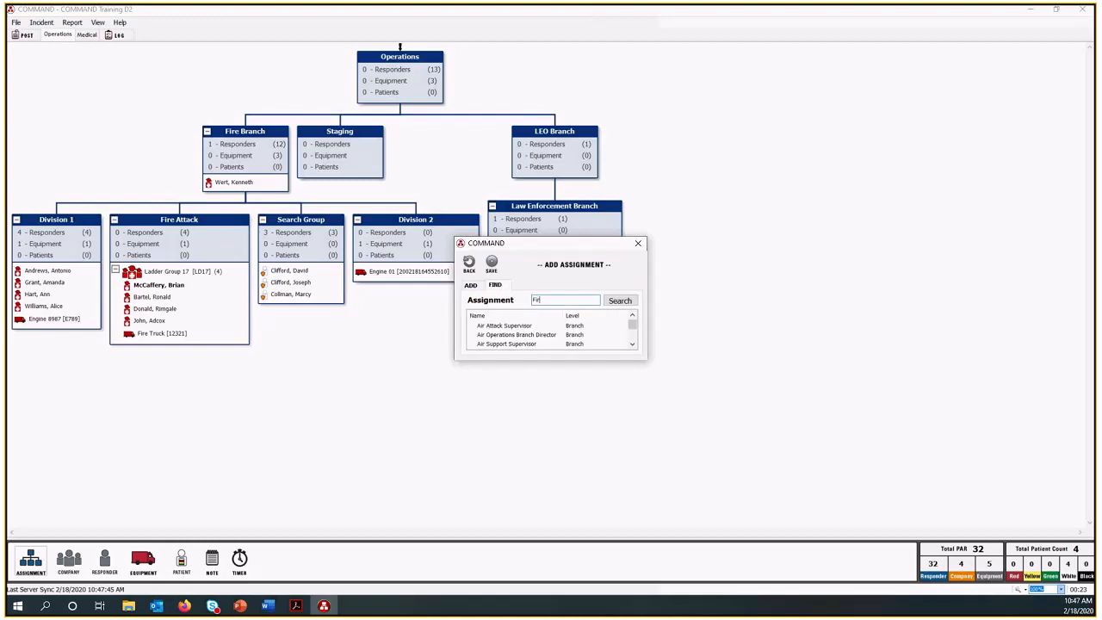
pyautogui.click(632, 345)
pyautogui.click(633, 345)
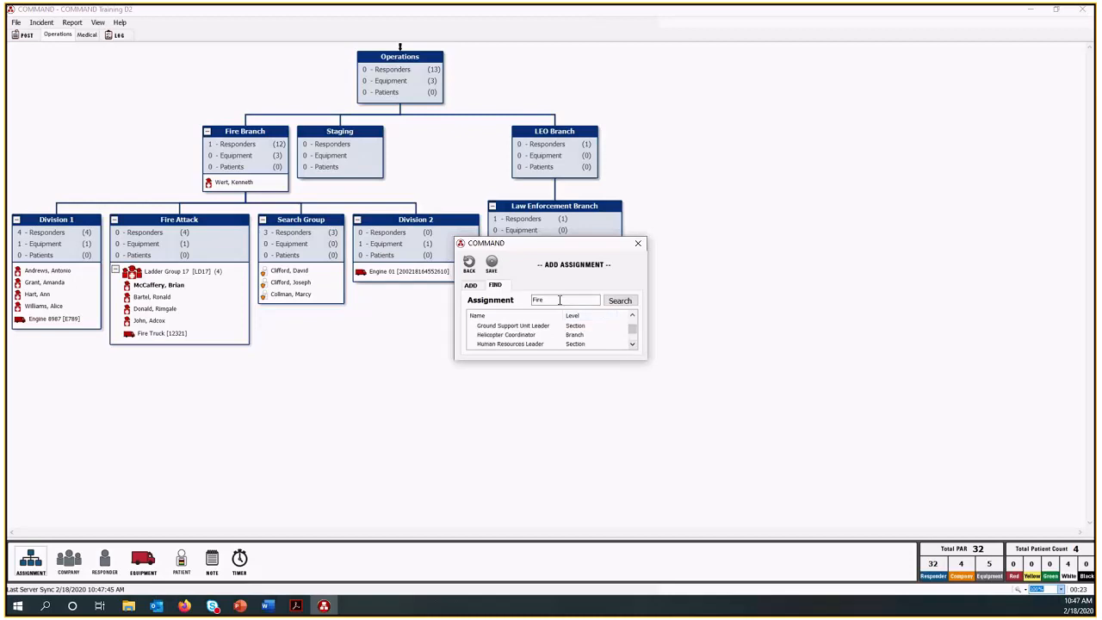
# Create an assignment named Fire Suppression with the Division/Group level under Fire Branch.
pyautogui.click(472, 285)
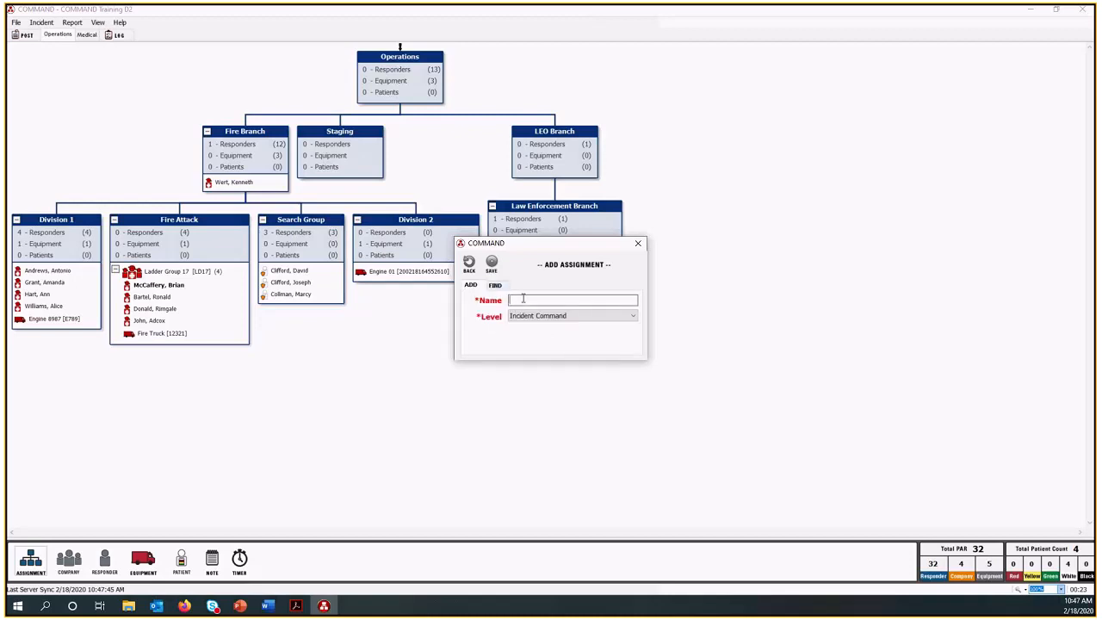
pyautogui.write('Fire Suppression')
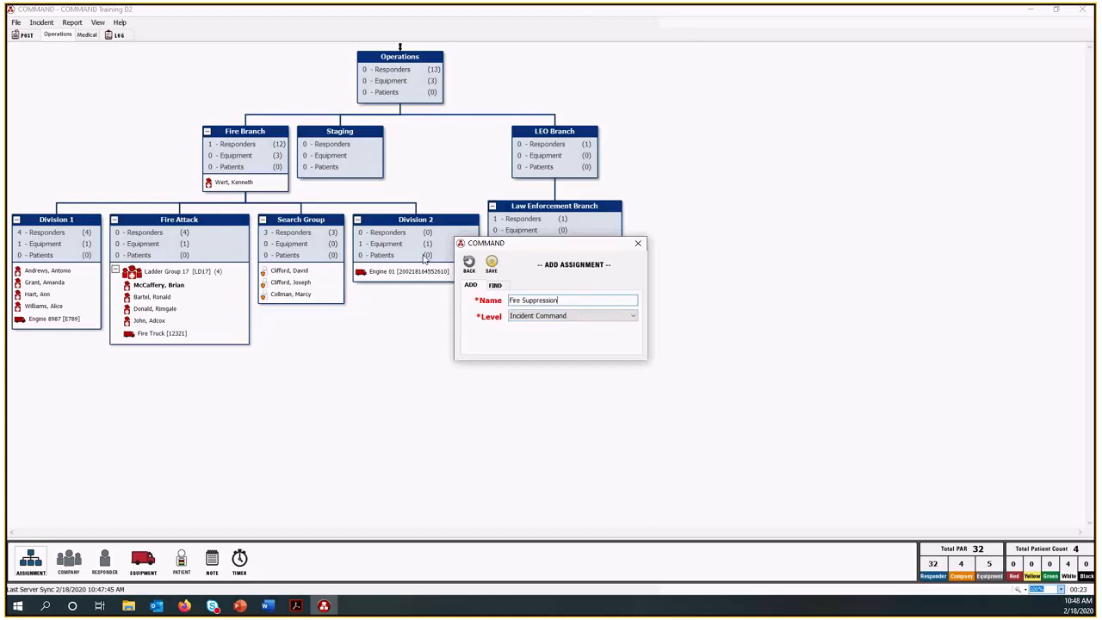
pyautogui.click(542, 316)
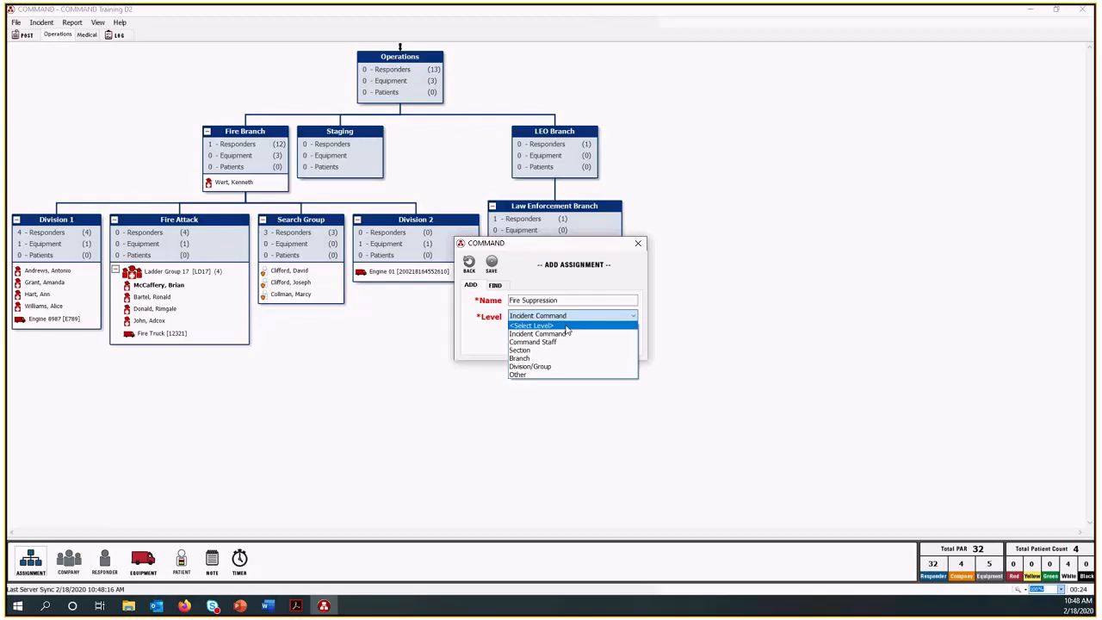
pyautogui.click(552, 369)
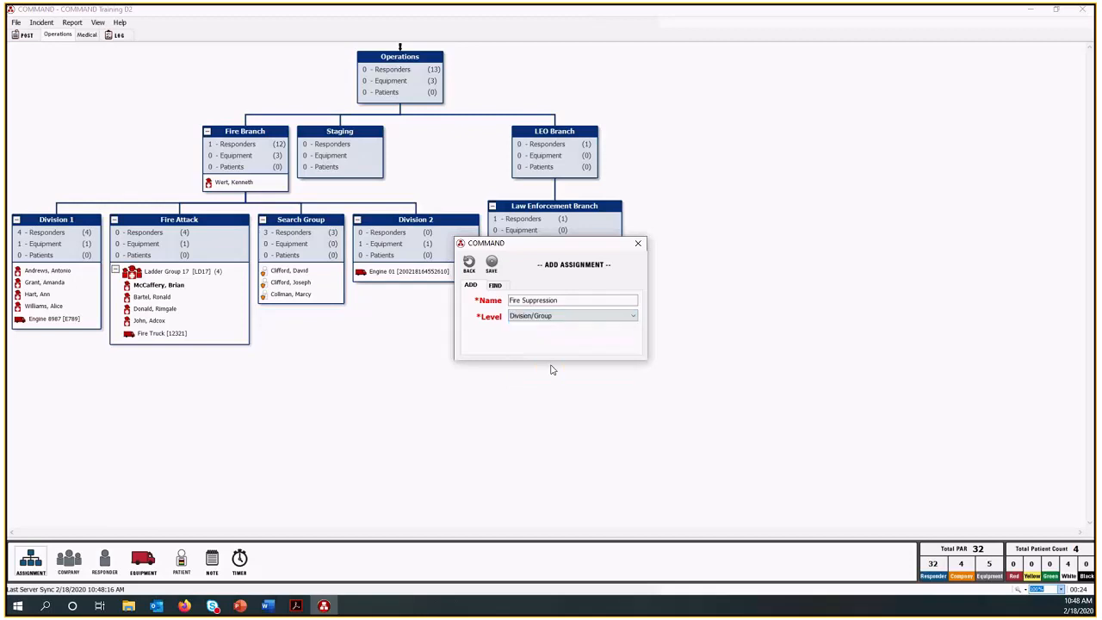
pyautogui.click(492, 266)
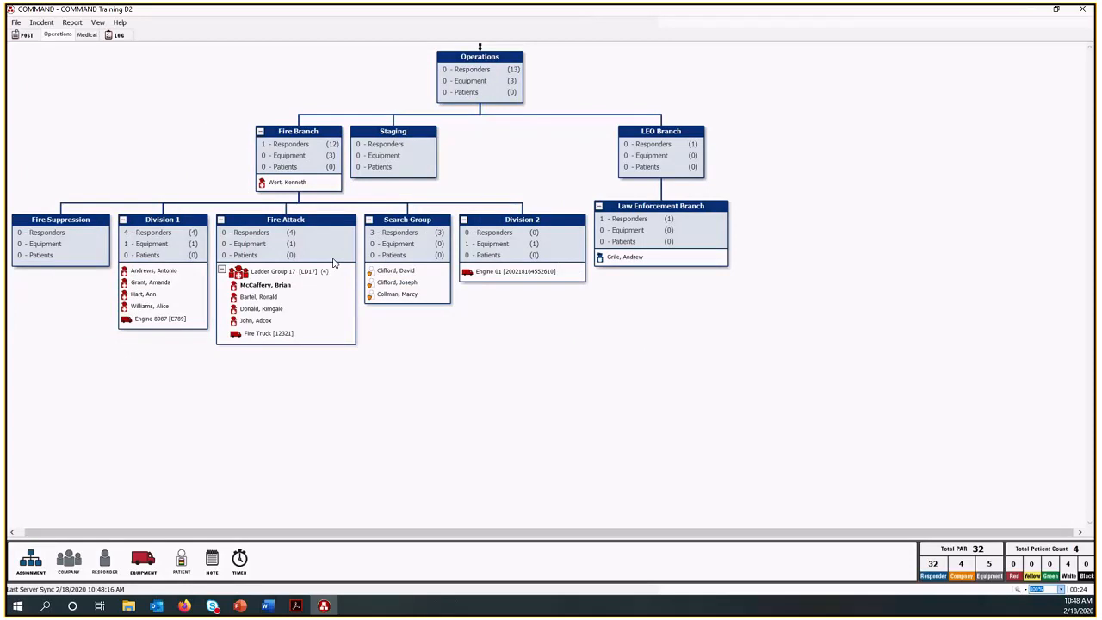
# Set Fire Suppression as the active assignment and review the personnel and equipment listed in the APFD Eng 588 company PAR.
pyautogui.rightClick(62, 247)
pyautogui.click(74, 252)
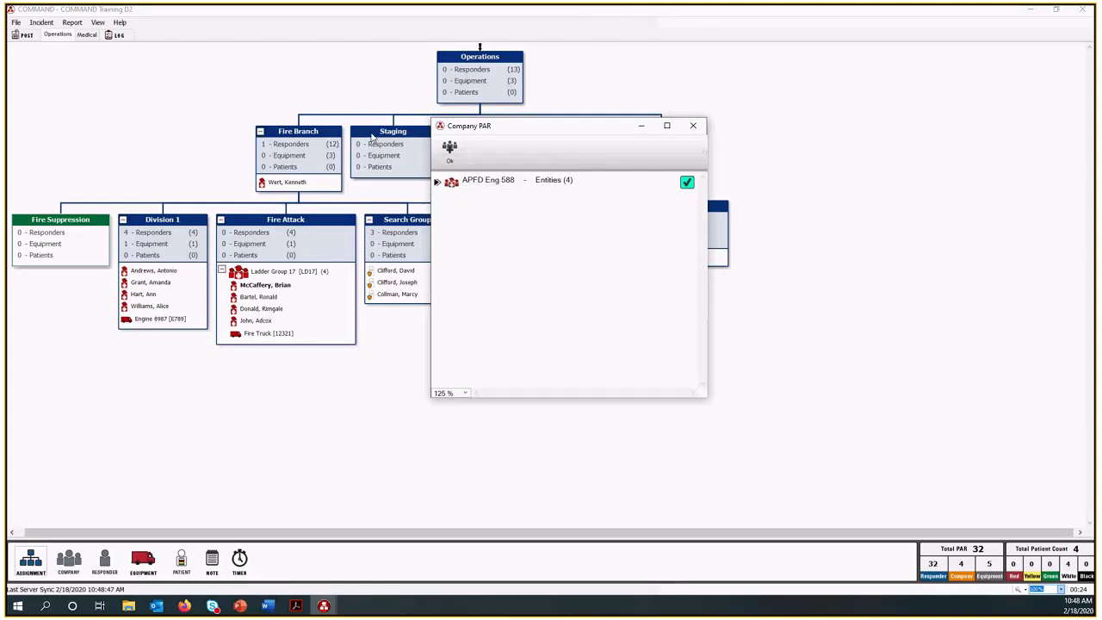
pyautogui.click(437, 183)
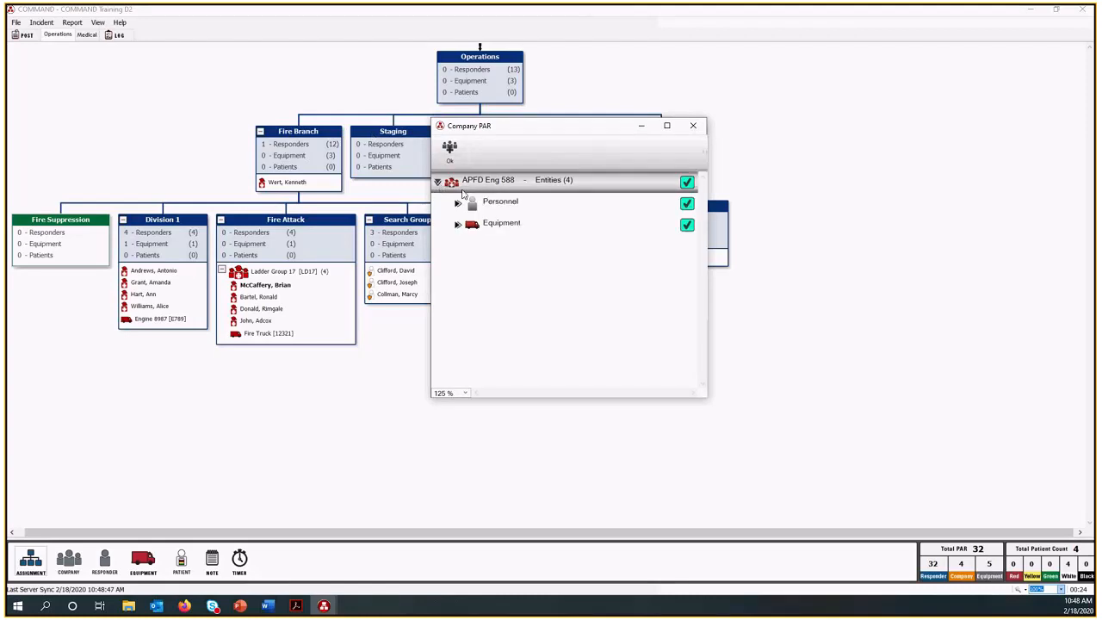
pyautogui.click(459, 203)
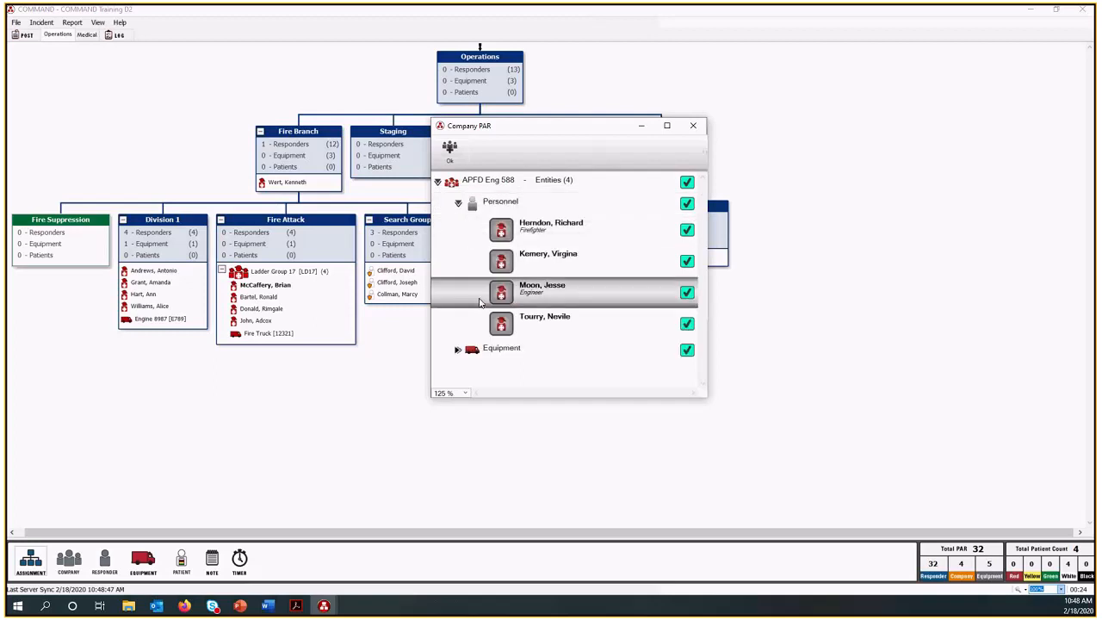
pyautogui.click(458, 351)
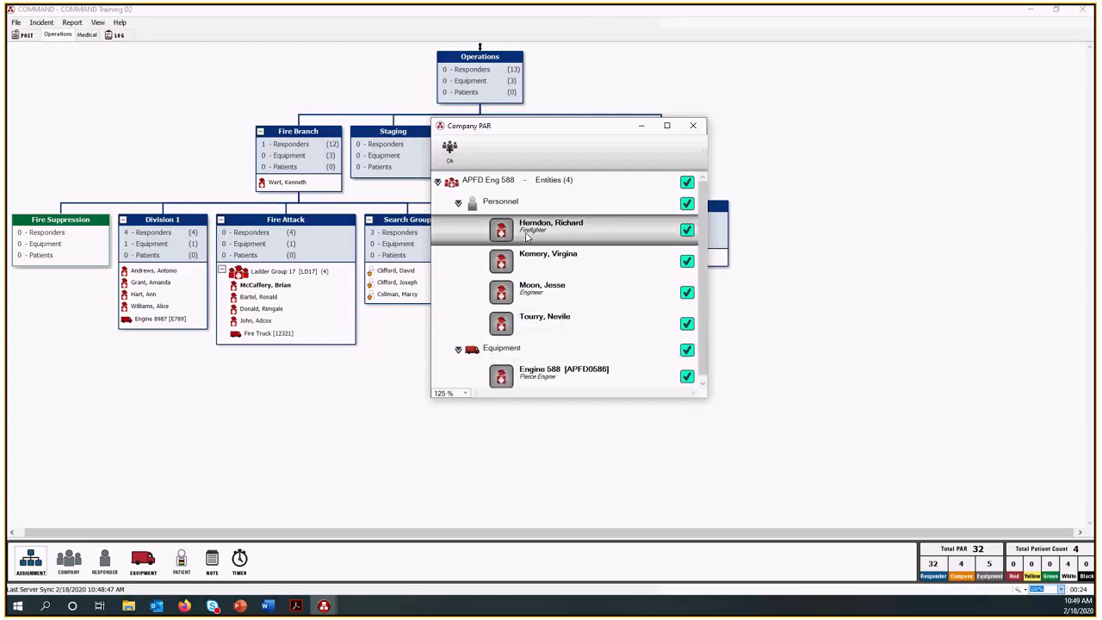
pyautogui.scroll(-1, 540, 337)
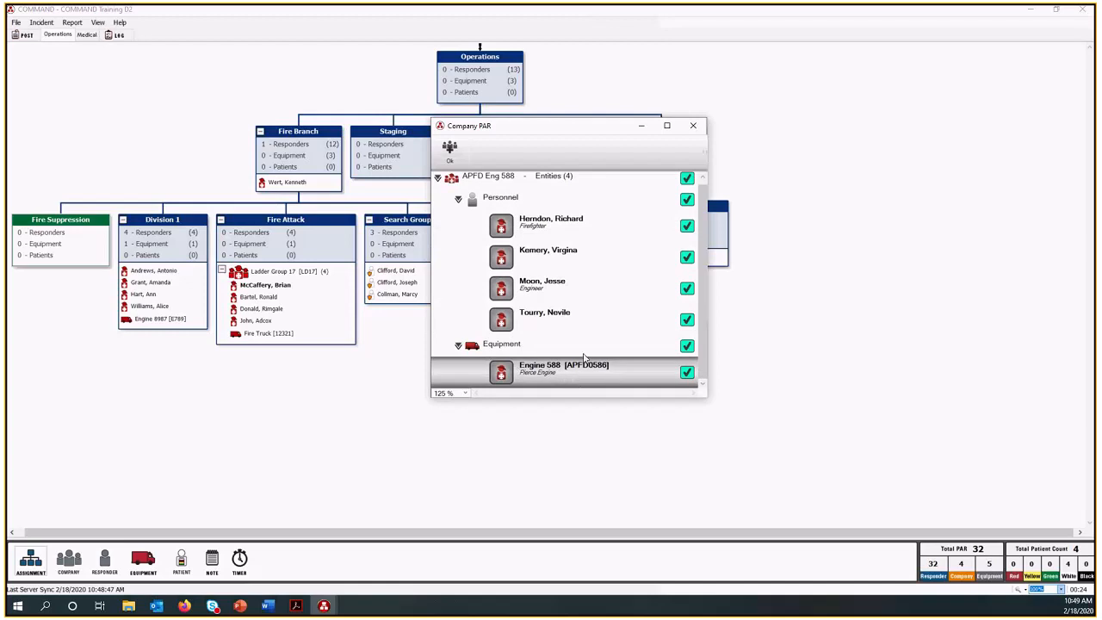
pyautogui.scroll(1, 567, 317)
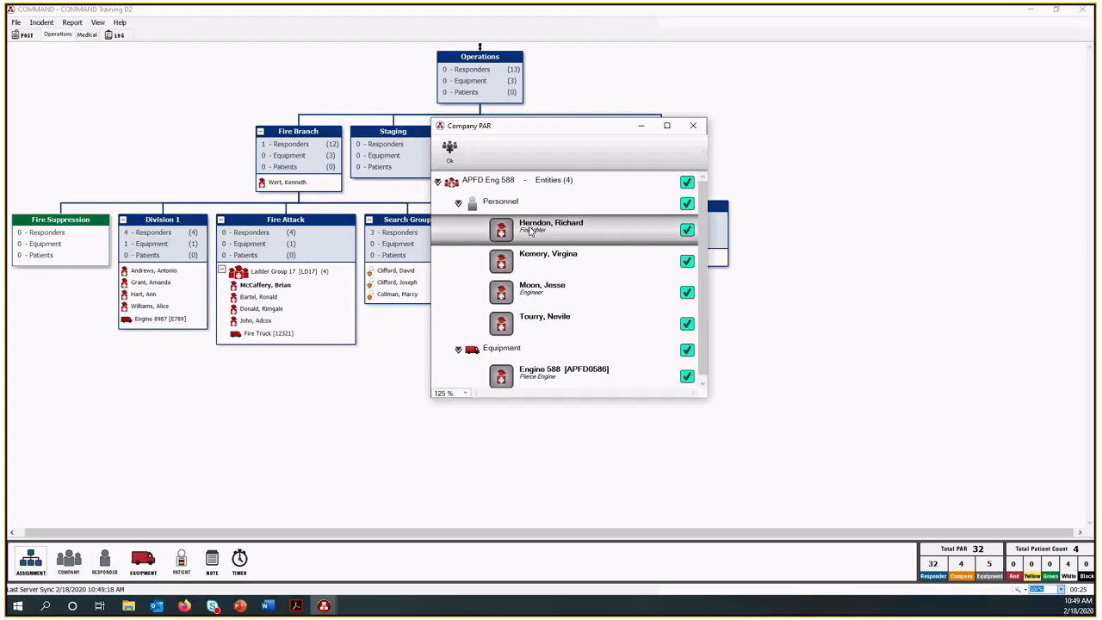
# Exclude and re-include the company's Firefighter, then accept APFD Eng 588 into Fire Suppression with all personnel and Engine 588.
pyautogui.click(686, 232)
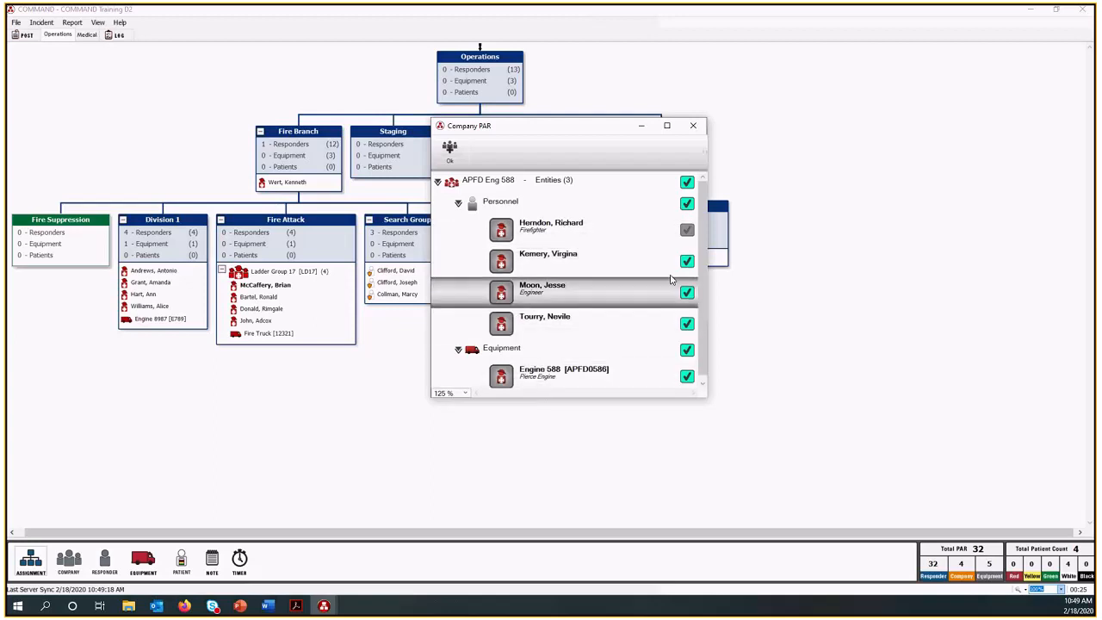
pyautogui.click(687, 230)
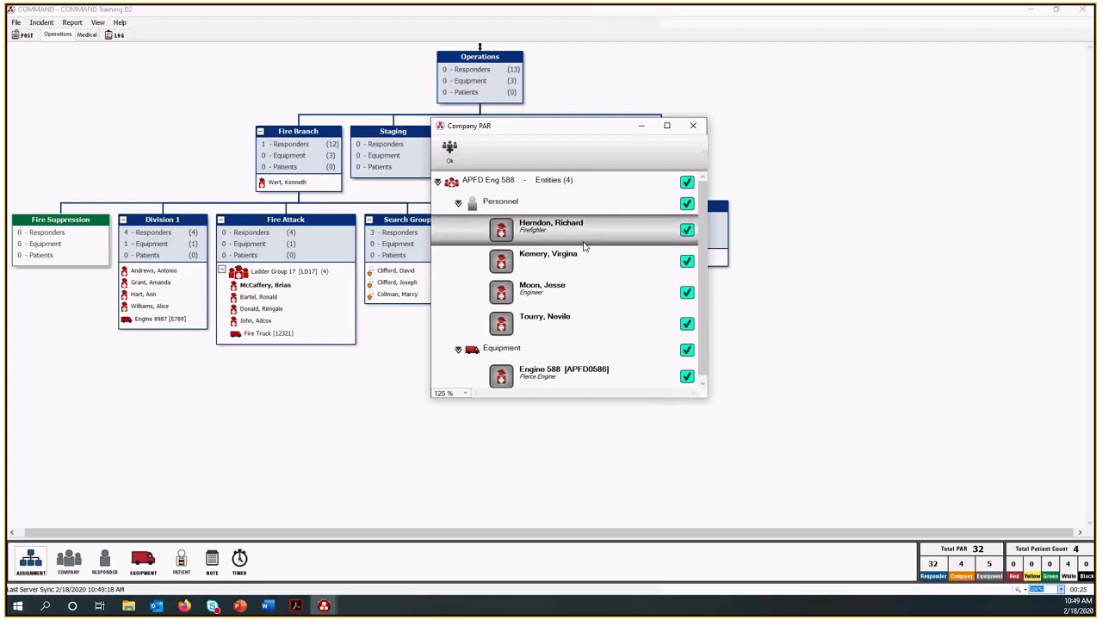
pyautogui.click(448, 149)
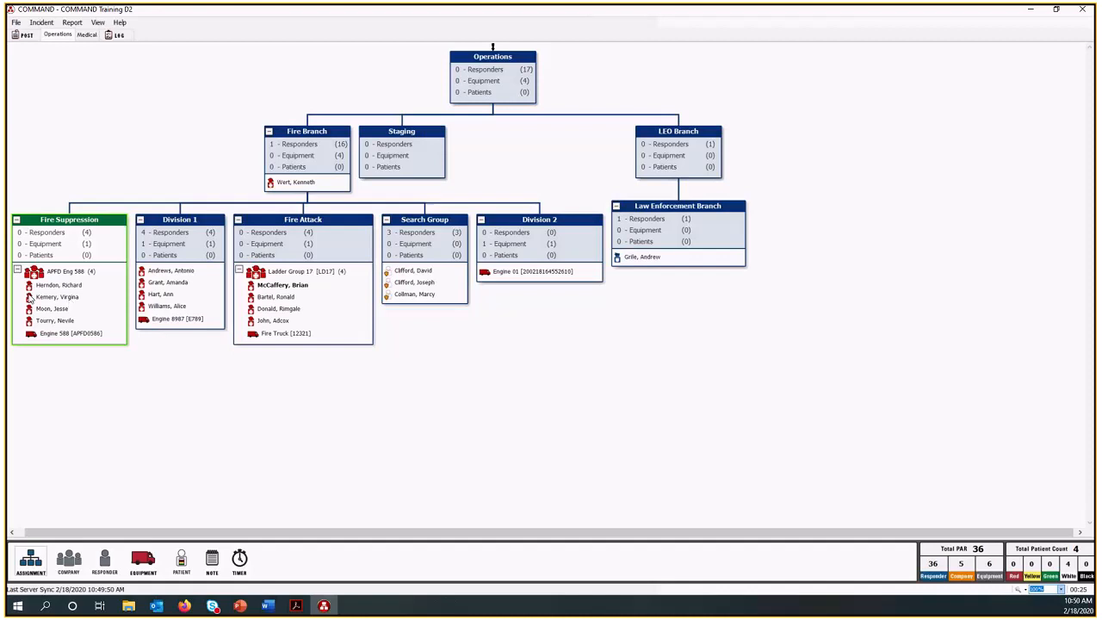
# Set the first responder listed in APFD Eng 588 as the company's leader.
pyautogui.rightClick(75, 290)
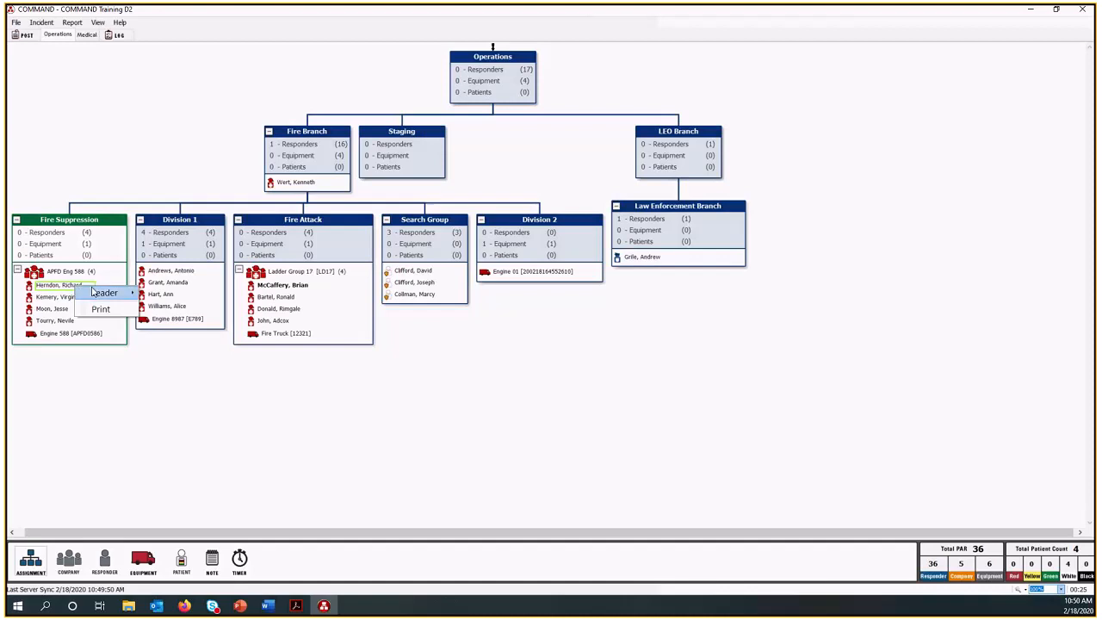
pyautogui.moveTo(96, 295)
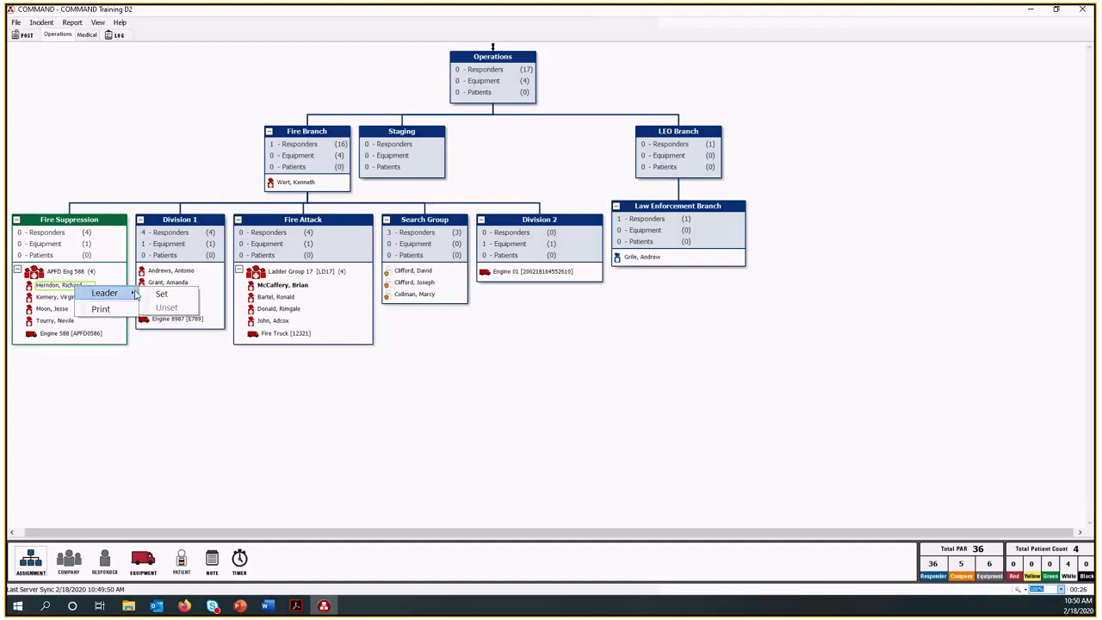
pyautogui.click(161, 295)
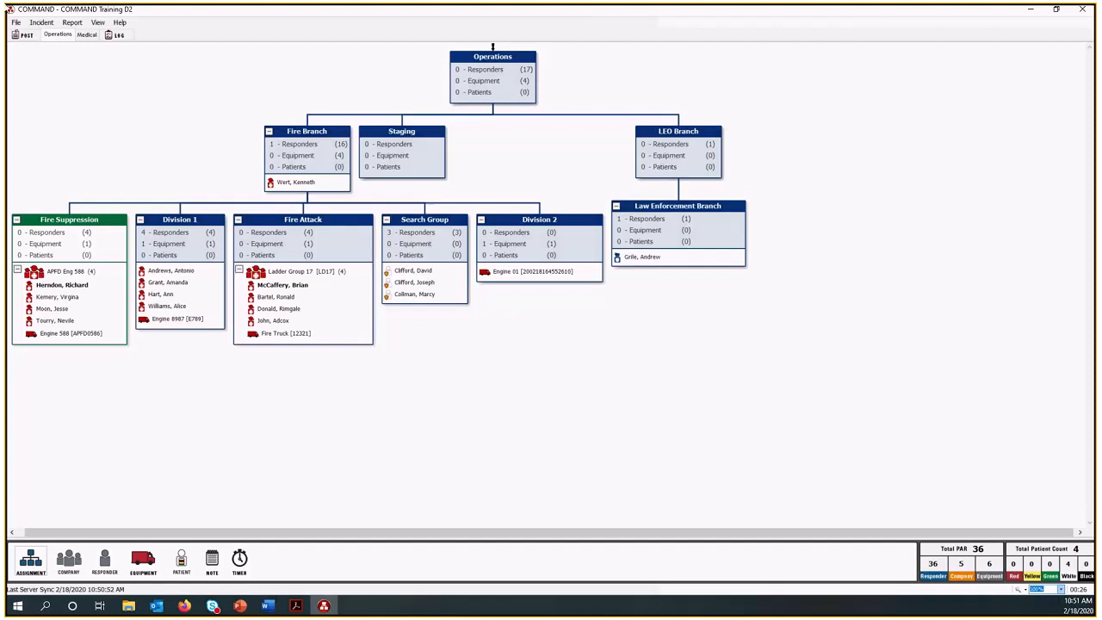
# Record a PAR count for APFD Eng 588 and save it.
pyautogui.click(45, 22)
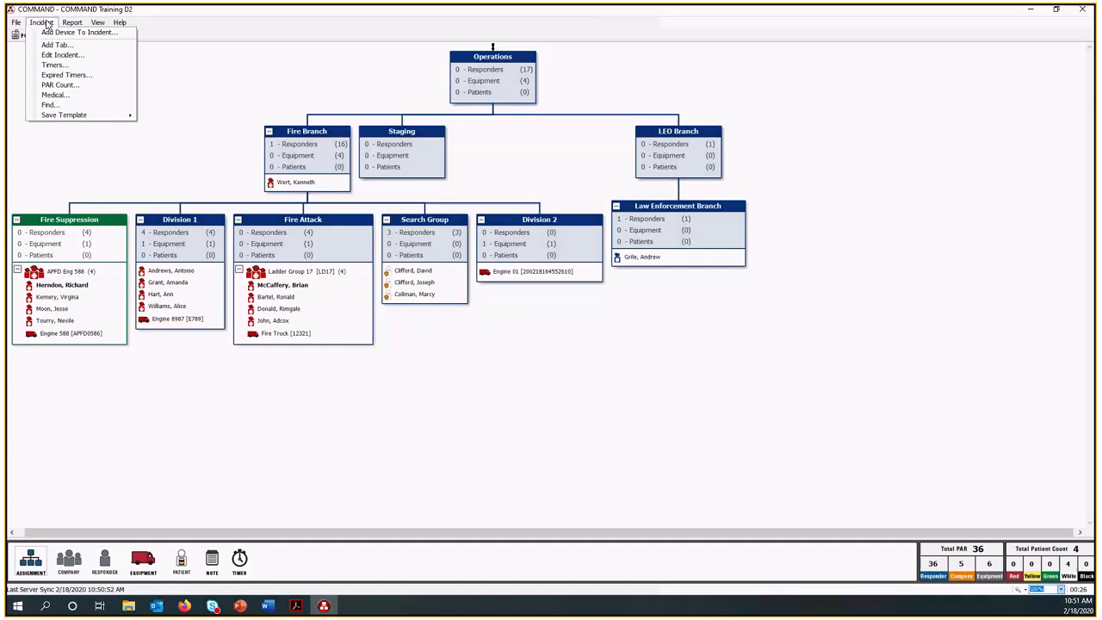
pyautogui.click(60, 85)
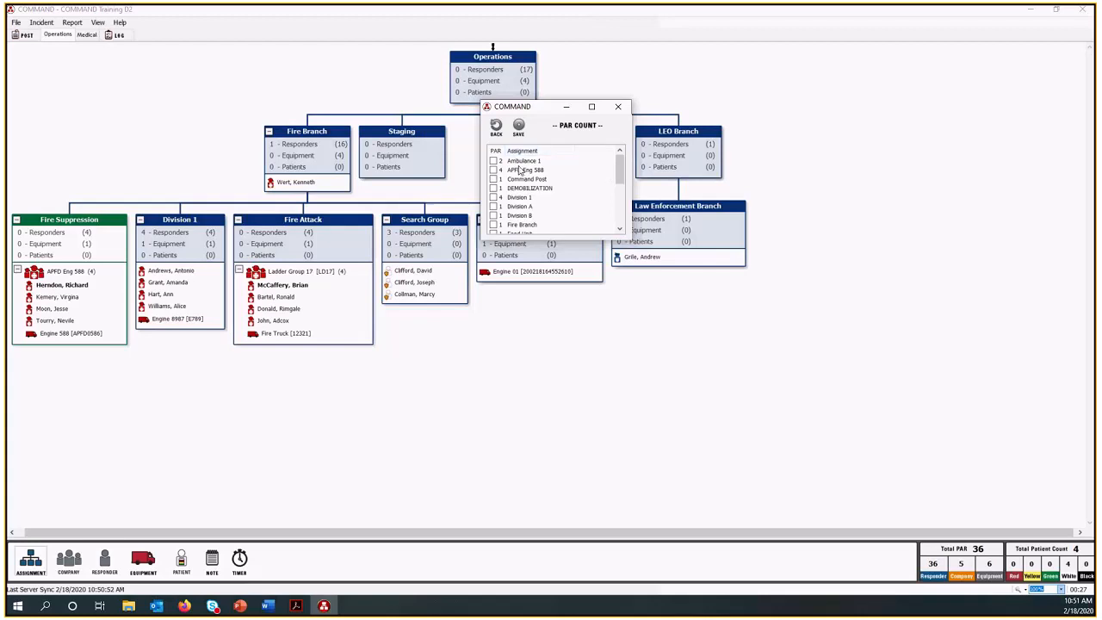
pyautogui.scroll(-4, 620, 215)
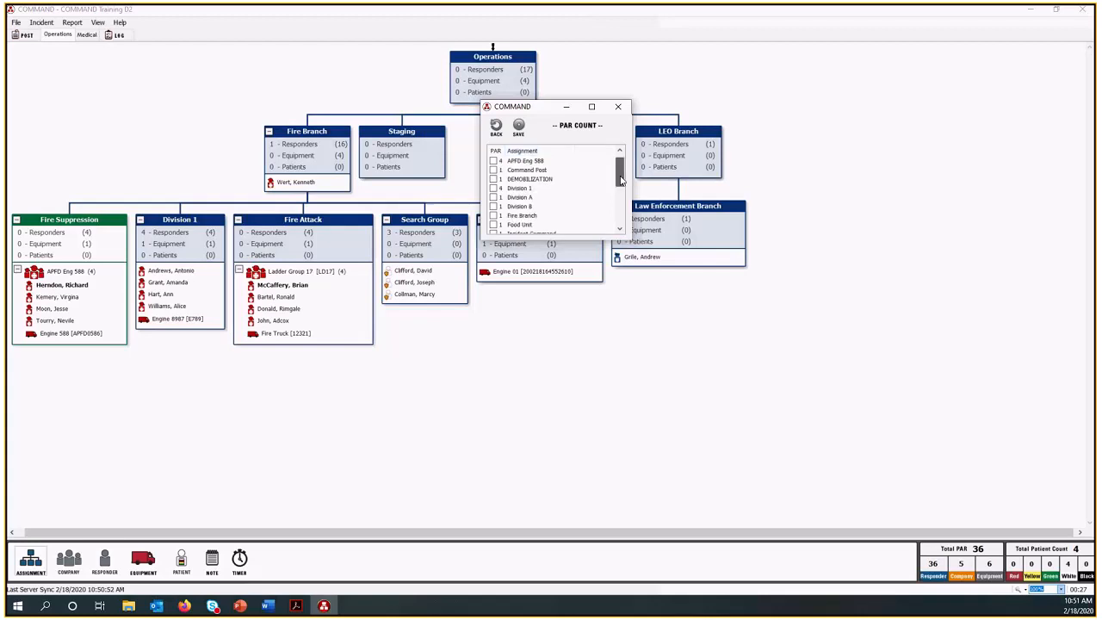
pyautogui.scroll(4, 622, 226)
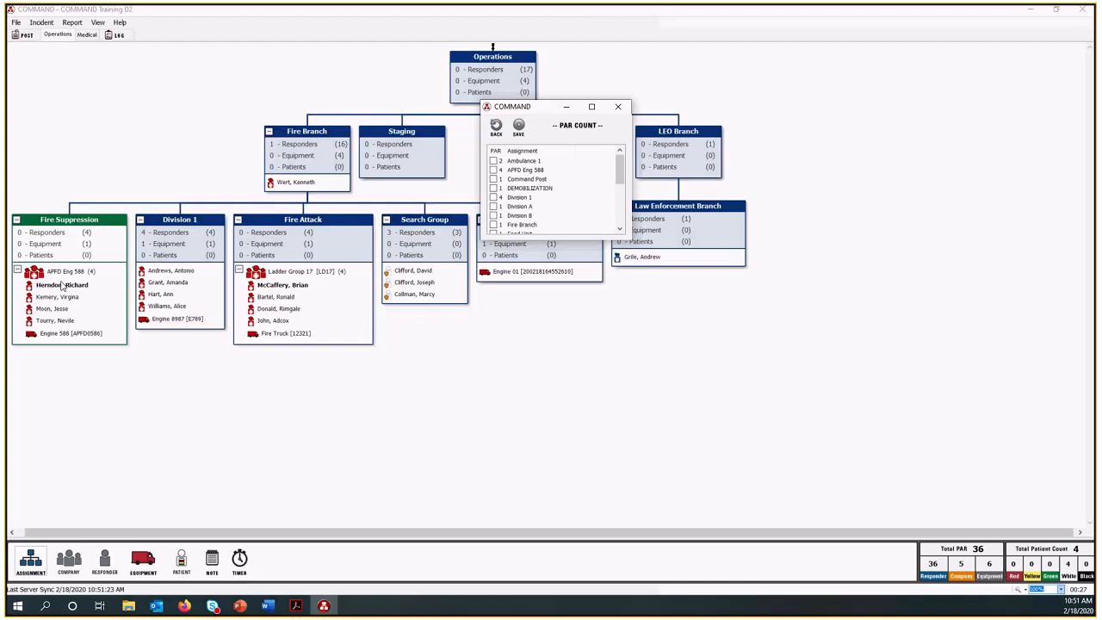
pyautogui.click(494, 170)
pyautogui.click(521, 128)
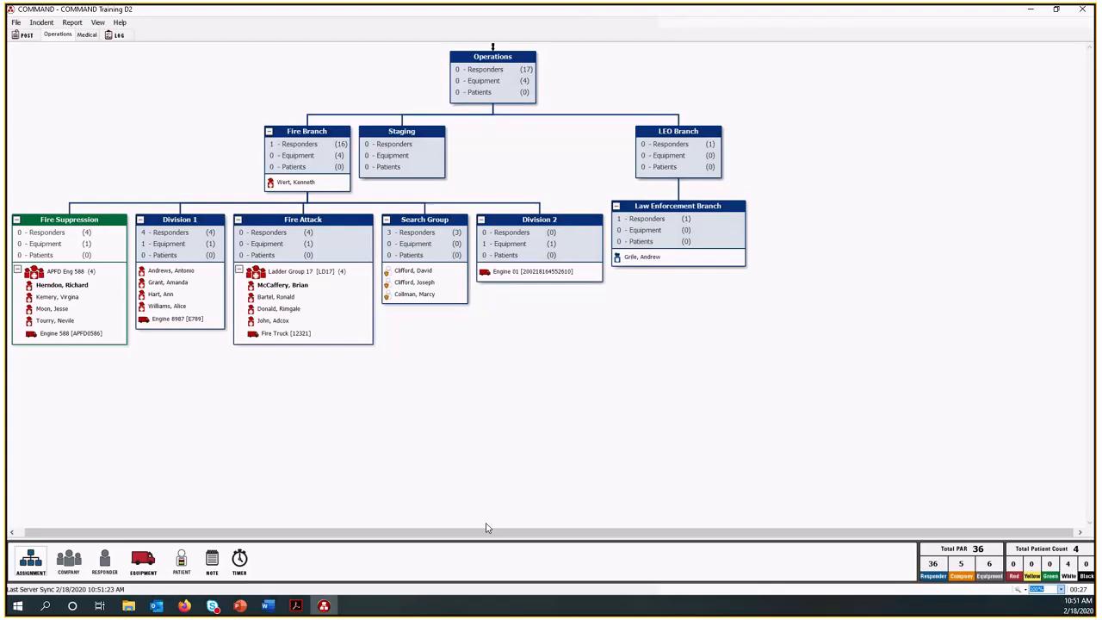
# Review the incident log's latest entries with their times and devices, and return to the Post board.
pyautogui.click(117, 36)
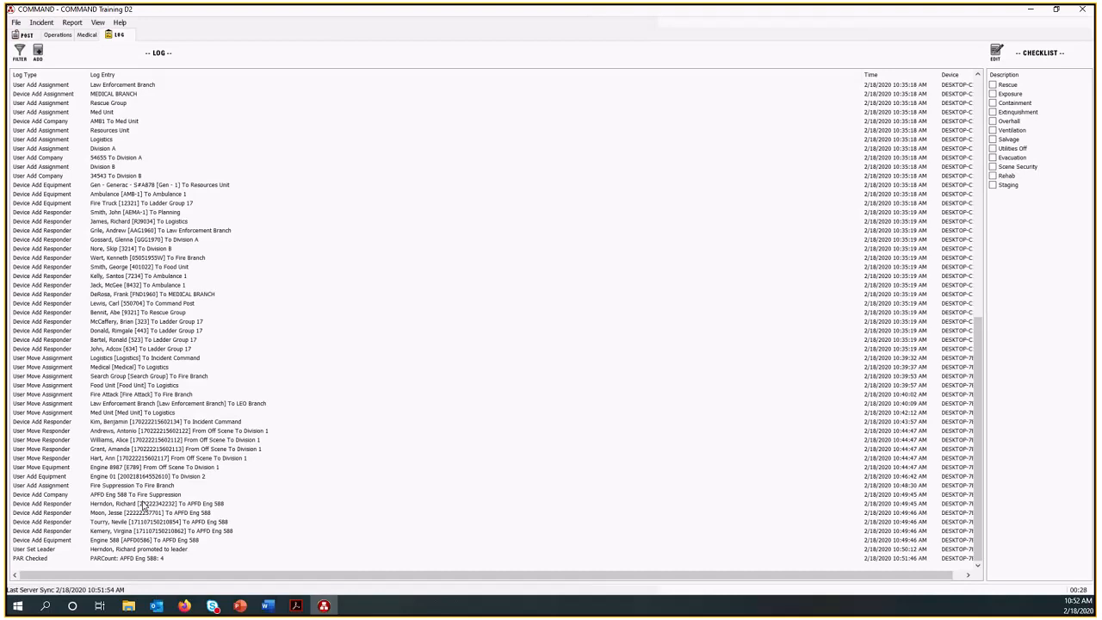
pyautogui.moveTo(187, 579); pyautogui.dragTo(218, 576)
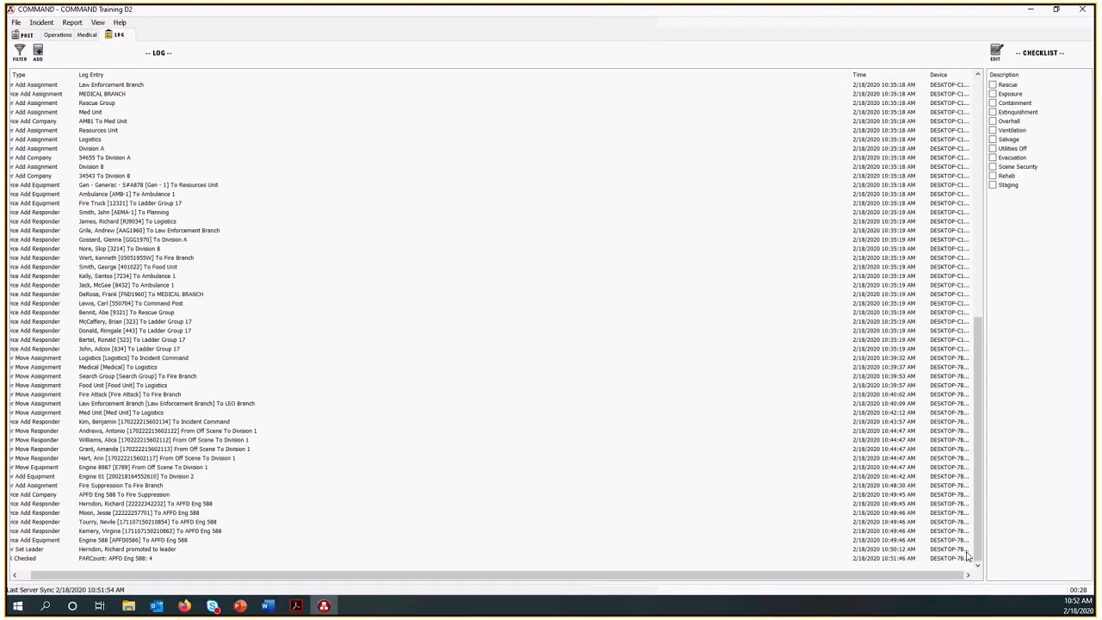
pyautogui.moveTo(953, 574); pyautogui.dragTo(855, 587)
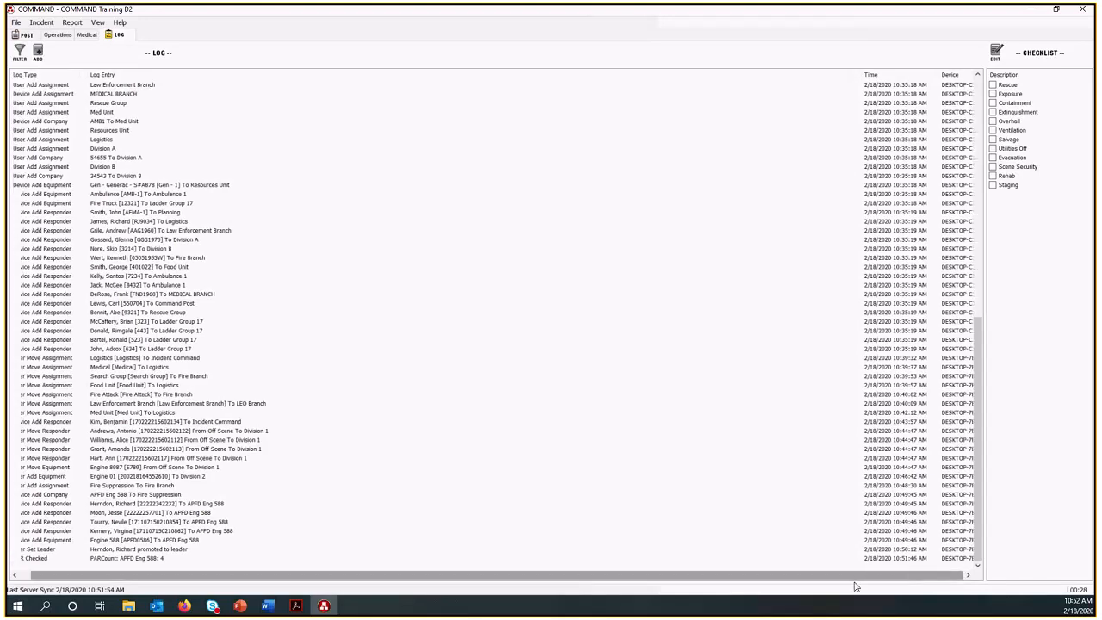
pyautogui.click(23, 34)
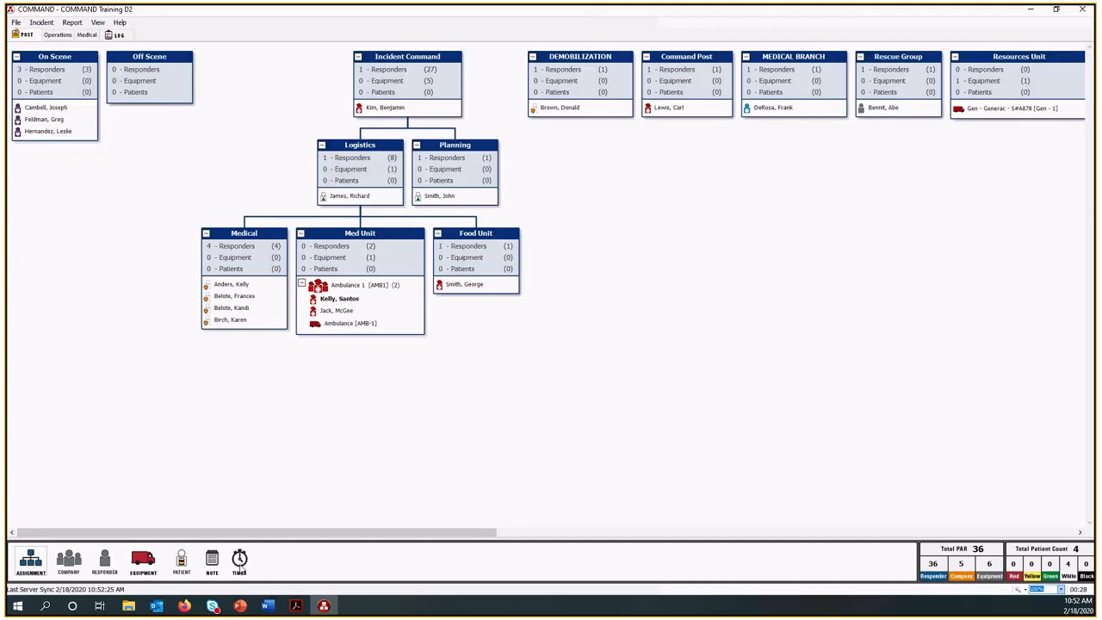
# Attach a note with the text "Note" to the Incident Command assignment and check the options available for it.
pyautogui.moveTo(212, 562); pyautogui.dragTo(450, 79)
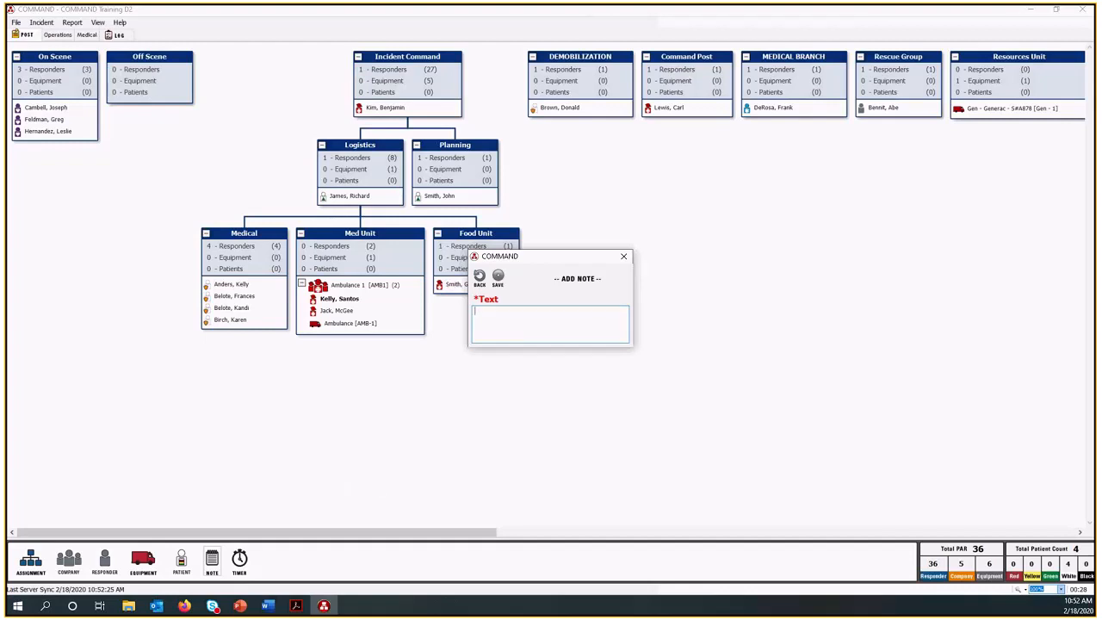
pyautogui.write('Note')
pyautogui.click(498, 276)
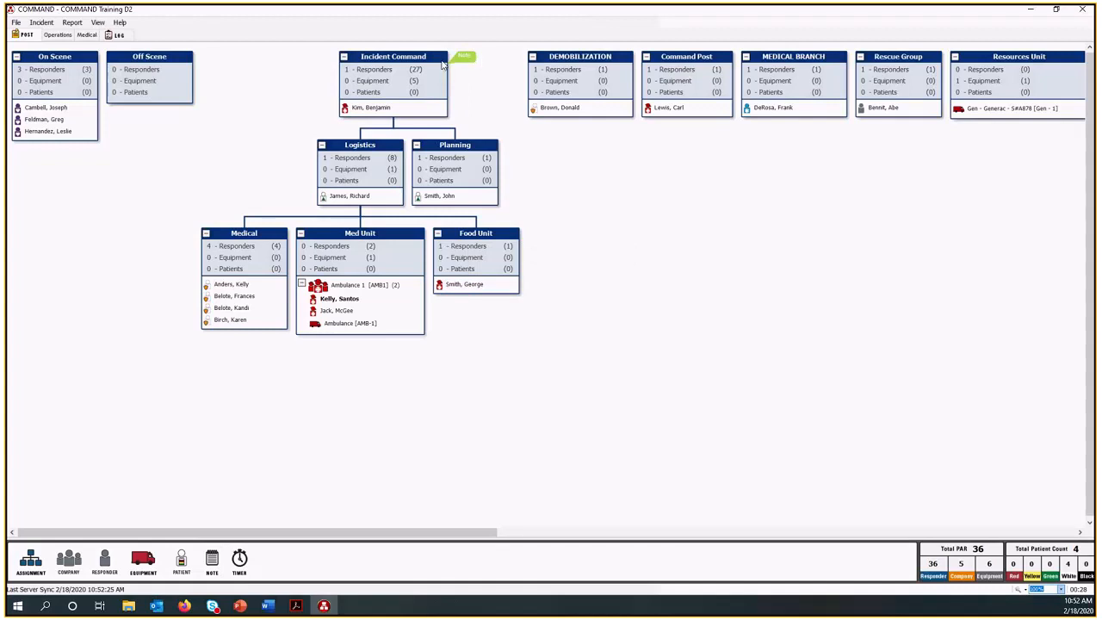
pyautogui.rightClick(468, 60)
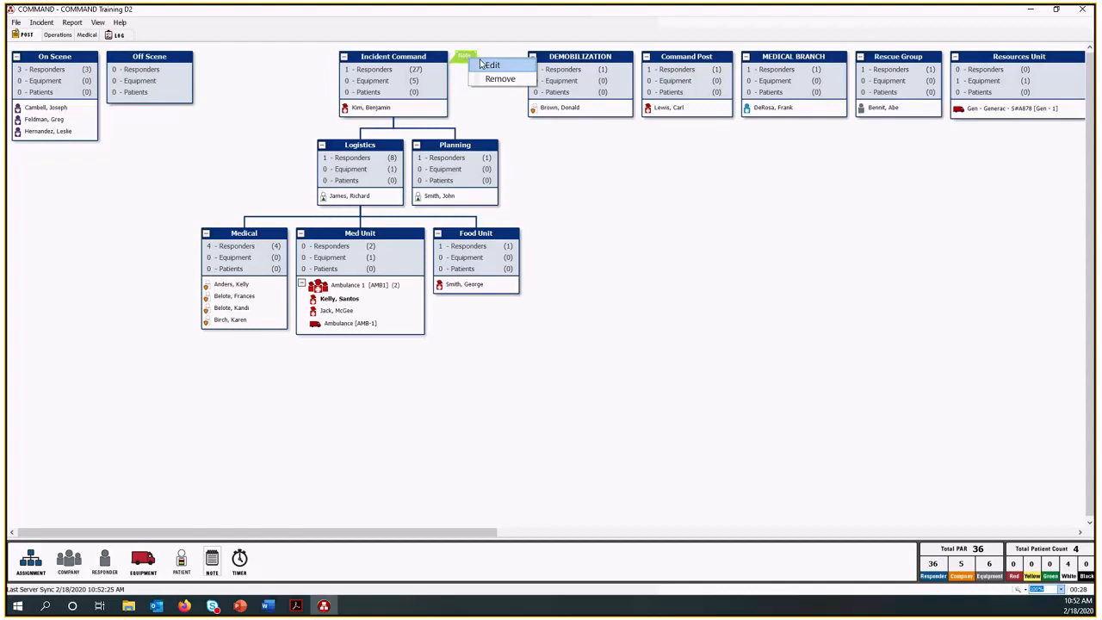
pyautogui.click(457, 73)
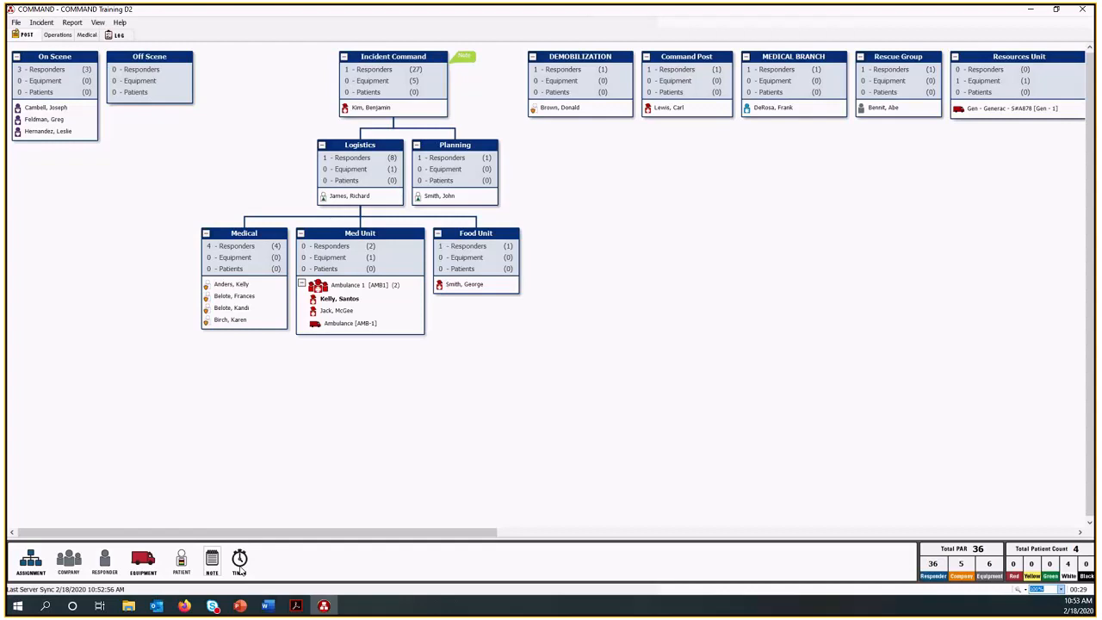
# Add a 20-minute timer to Incident Command with a first warning of 5 minutes and the note "PAR Check".
pyautogui.moveTo(256, 539); pyautogui.dragTo(440, 95)
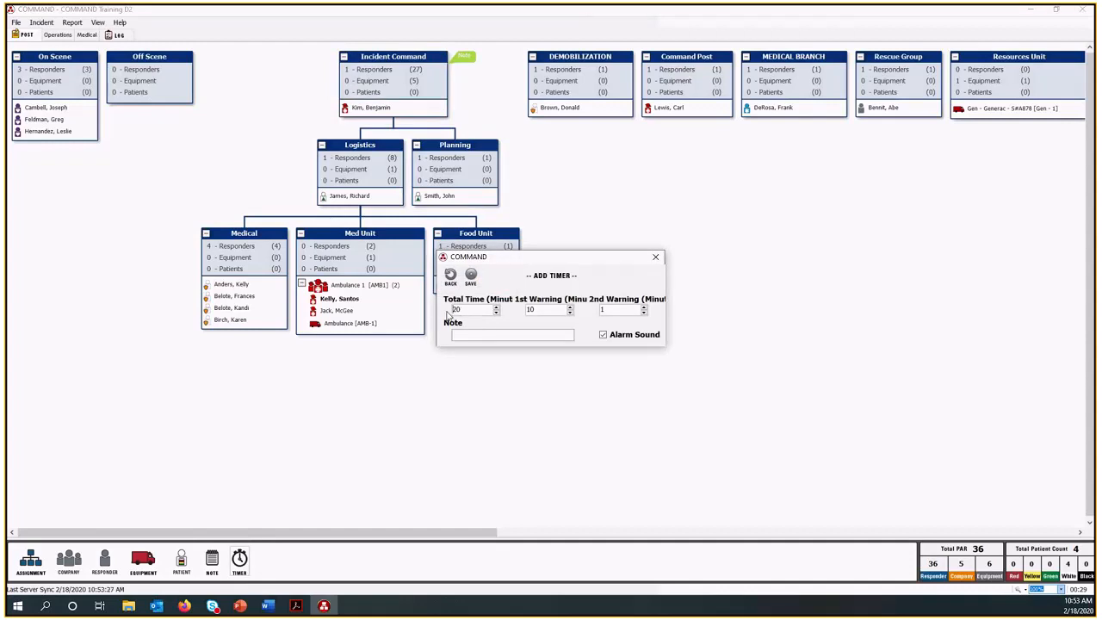
pyautogui.doubleClick(464, 313)
pyautogui.press('Tab')
pyautogui.write('5')
pyautogui.click(549, 335)
pyautogui.write('PAR Check')
pyautogui.click(471, 275)
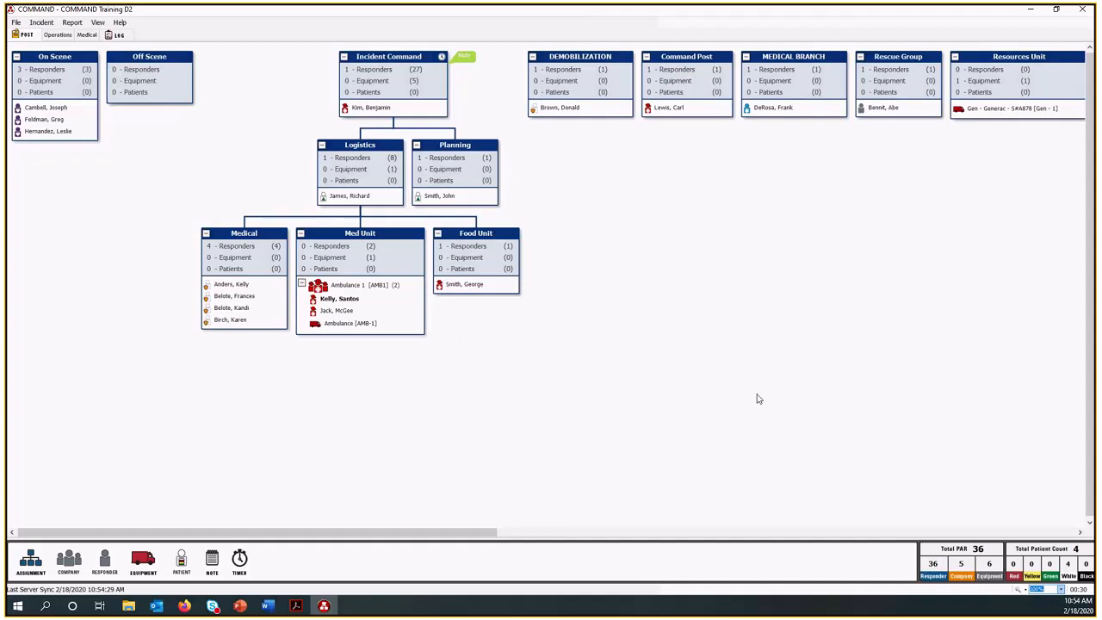
# Review the incident's active timers, examining the Incident Command timer's note, total time and remaining time, and close the list.
pyautogui.rightClick(442, 57)
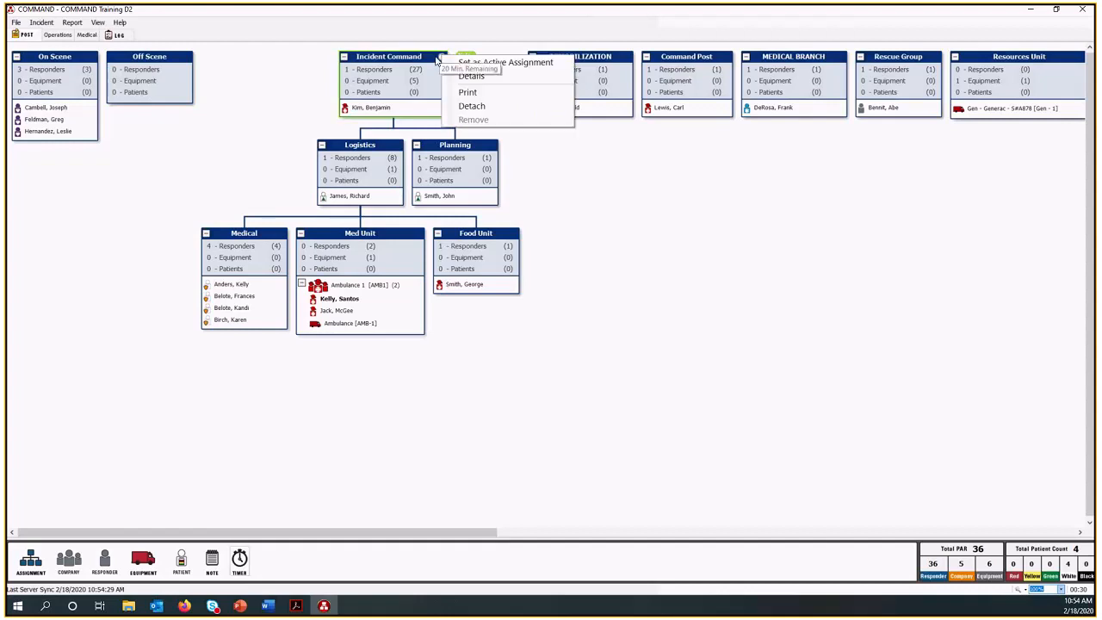
pyautogui.click(636, 216)
pyautogui.click(41, 22)
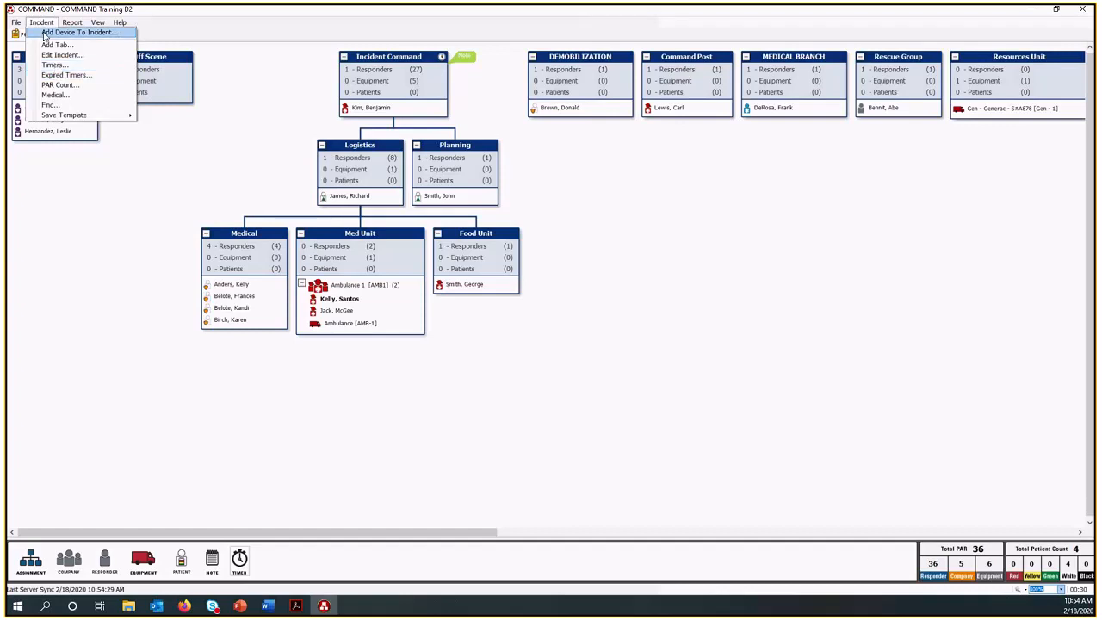
pyautogui.click(55, 64)
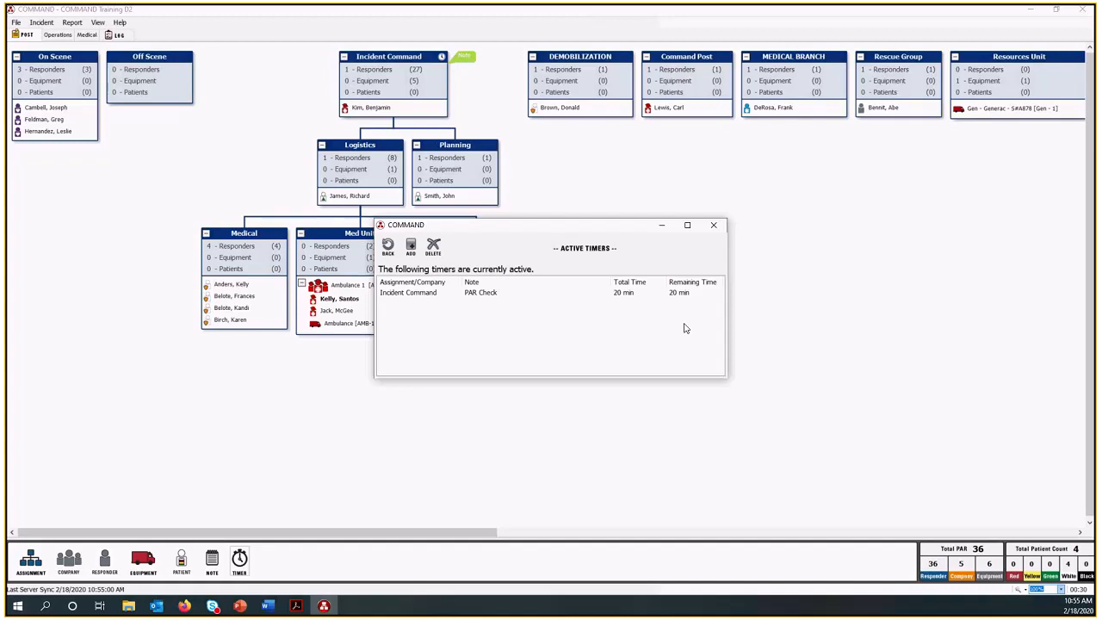
pyautogui.click(415, 297)
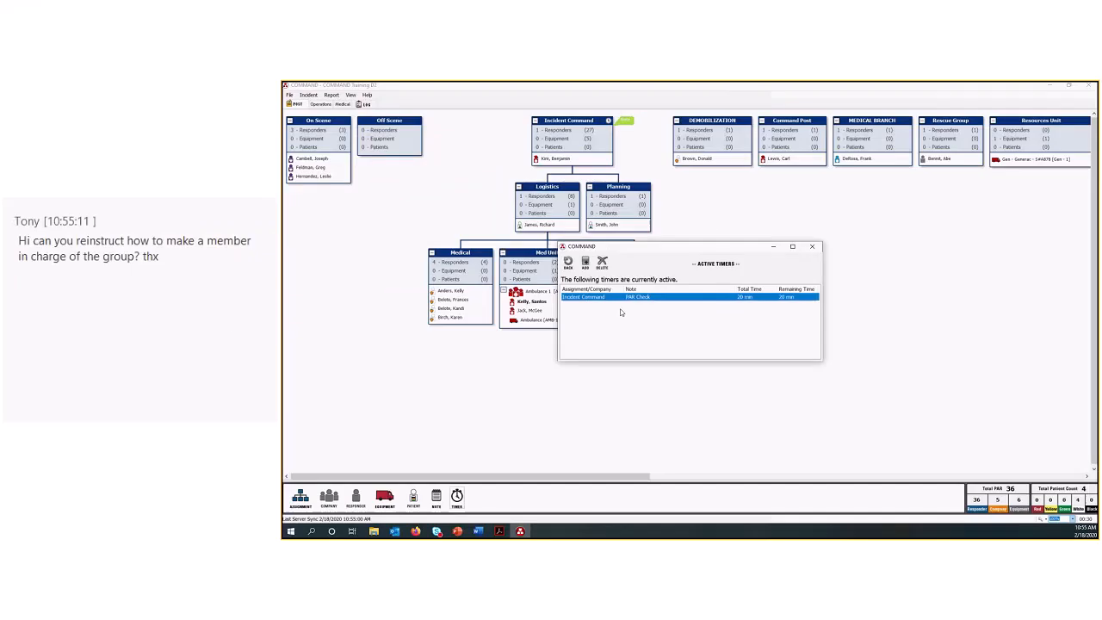
pyautogui.click(460, 314)
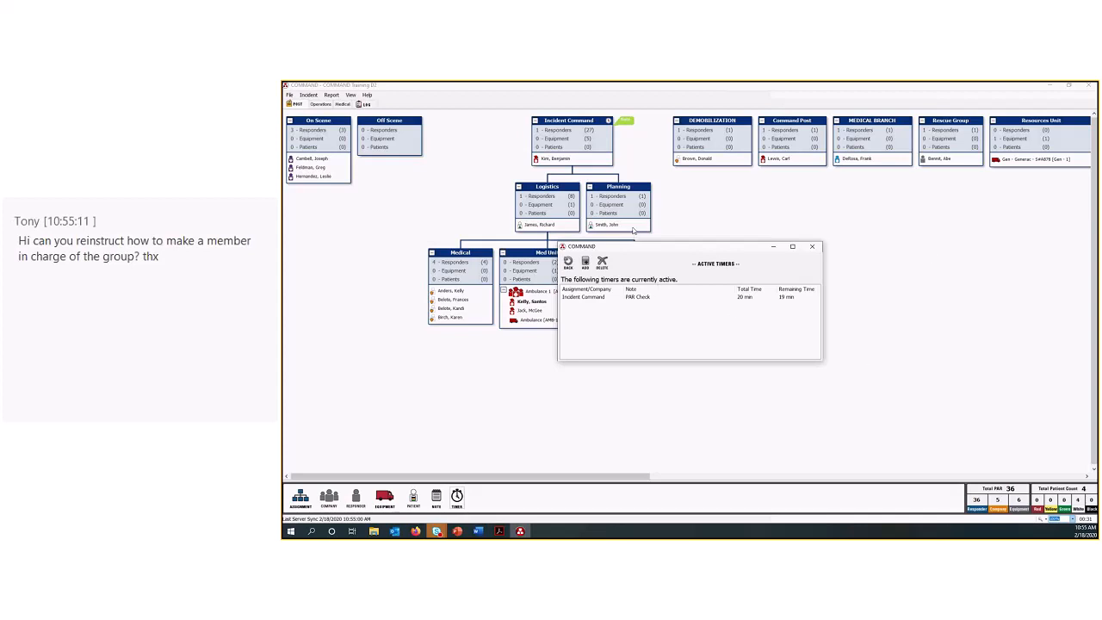
pyautogui.click(814, 247)
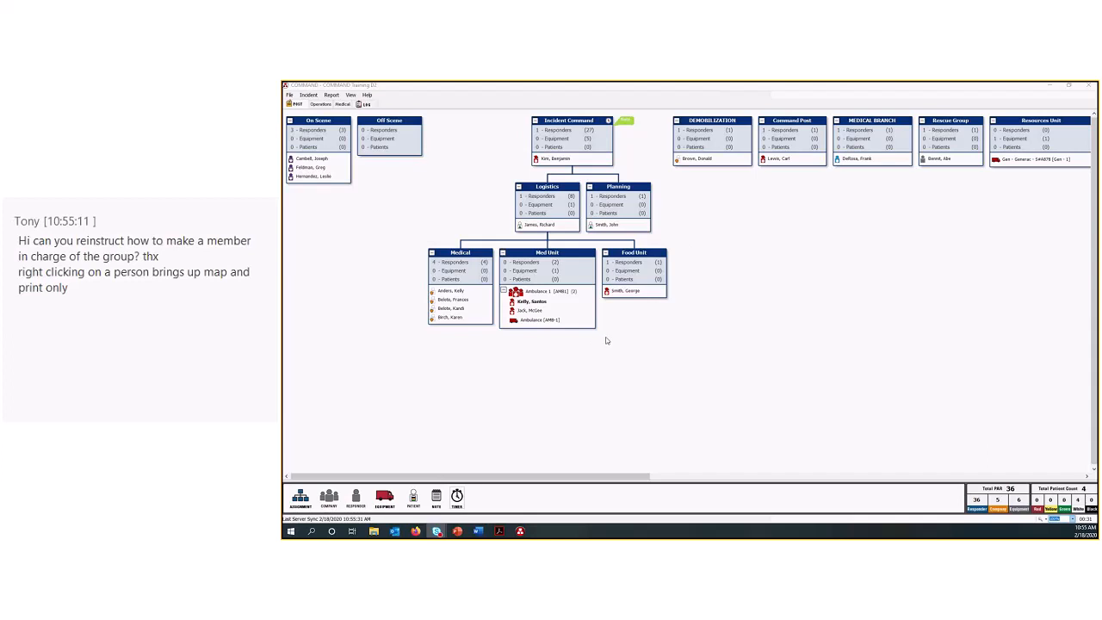
# Add a company to the Food Unit with both ID and name "Food Prep" under the SalLive Training organization.
pyautogui.click(331, 505)
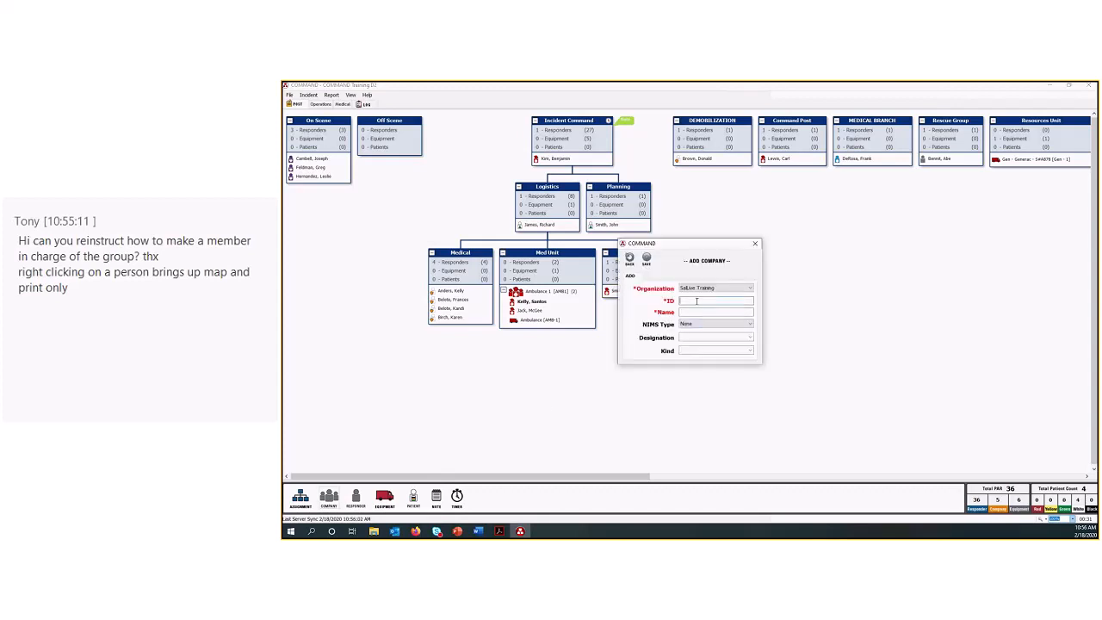
pyautogui.click(695, 301)
pyautogui.write('Food Pr')
pyautogui.write('ep')
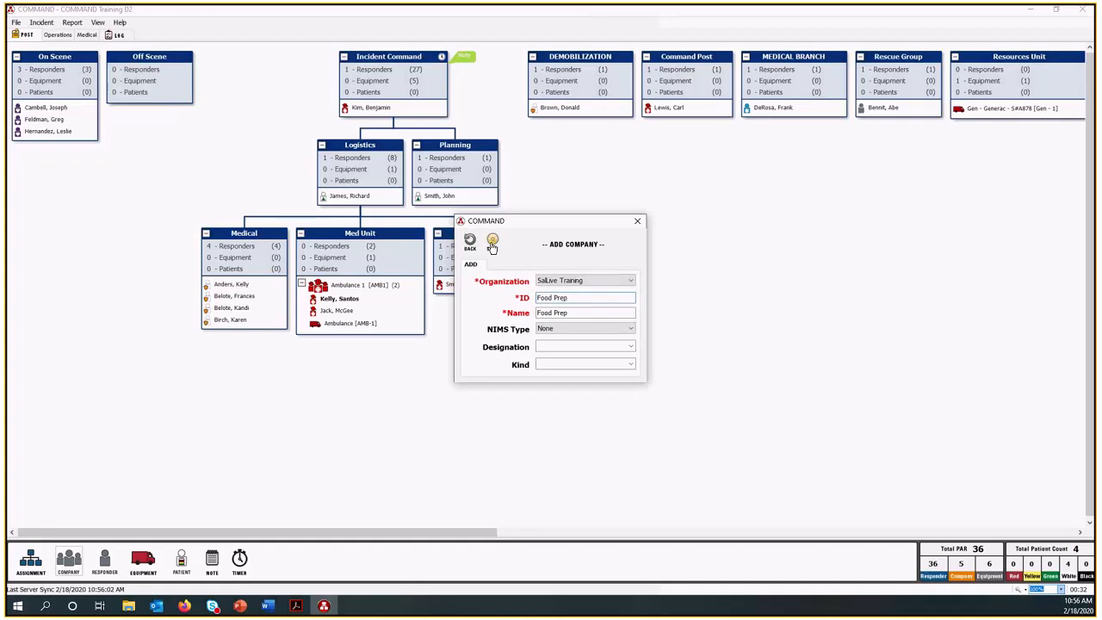
pyautogui.click(493, 243)
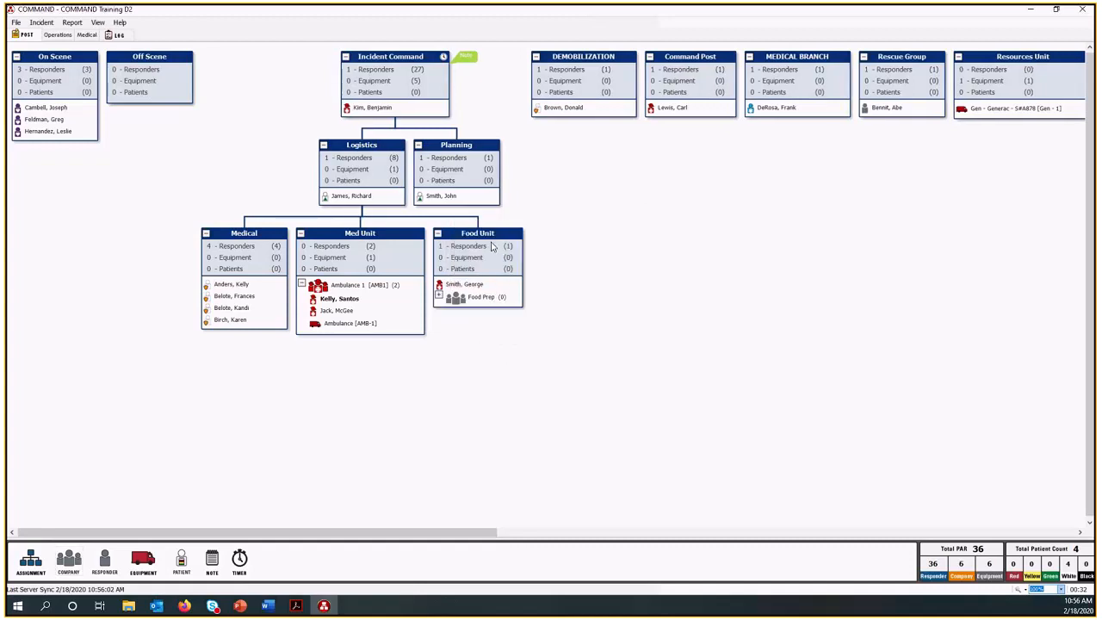
# Set the Food Prep company in the Food Unit as the active assignment to receive responders.
pyautogui.click(479, 302)
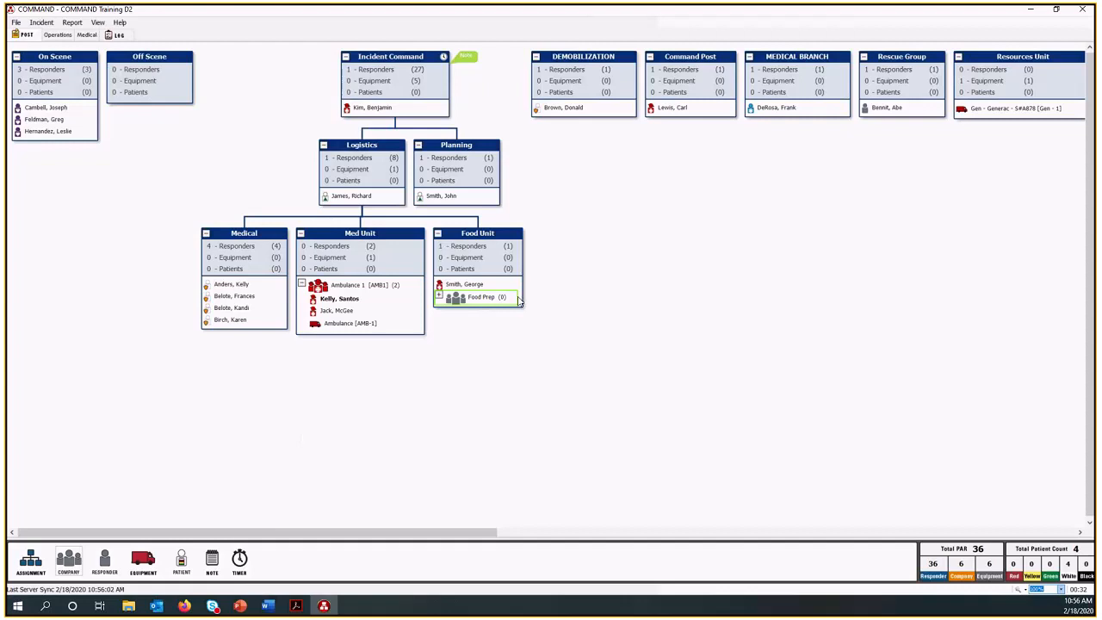
pyautogui.rightClick(484, 302)
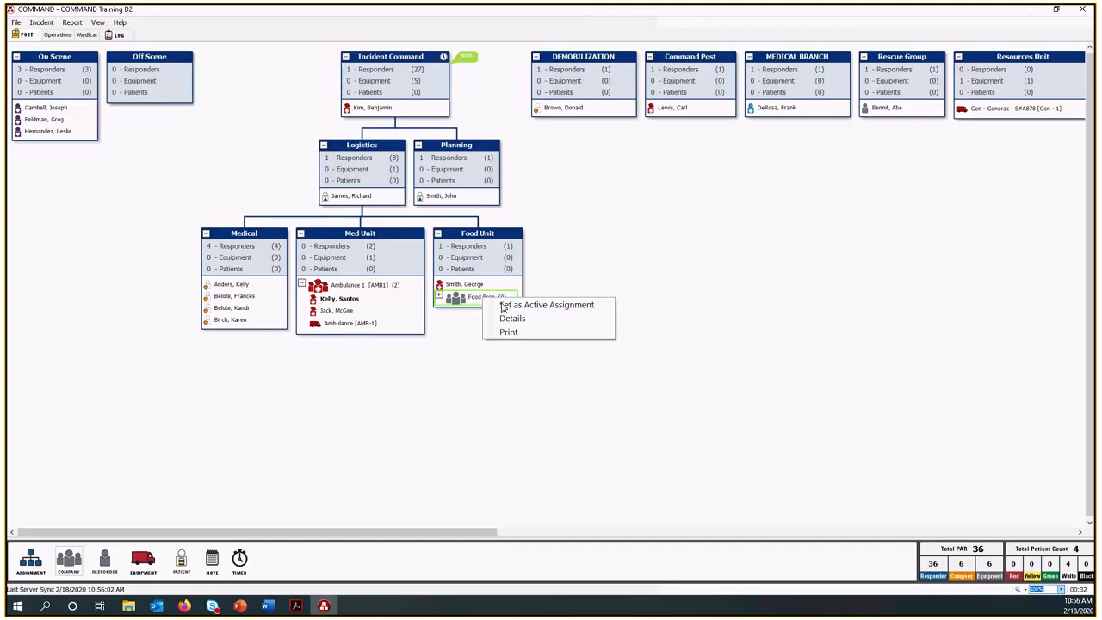
pyautogui.click(503, 306)
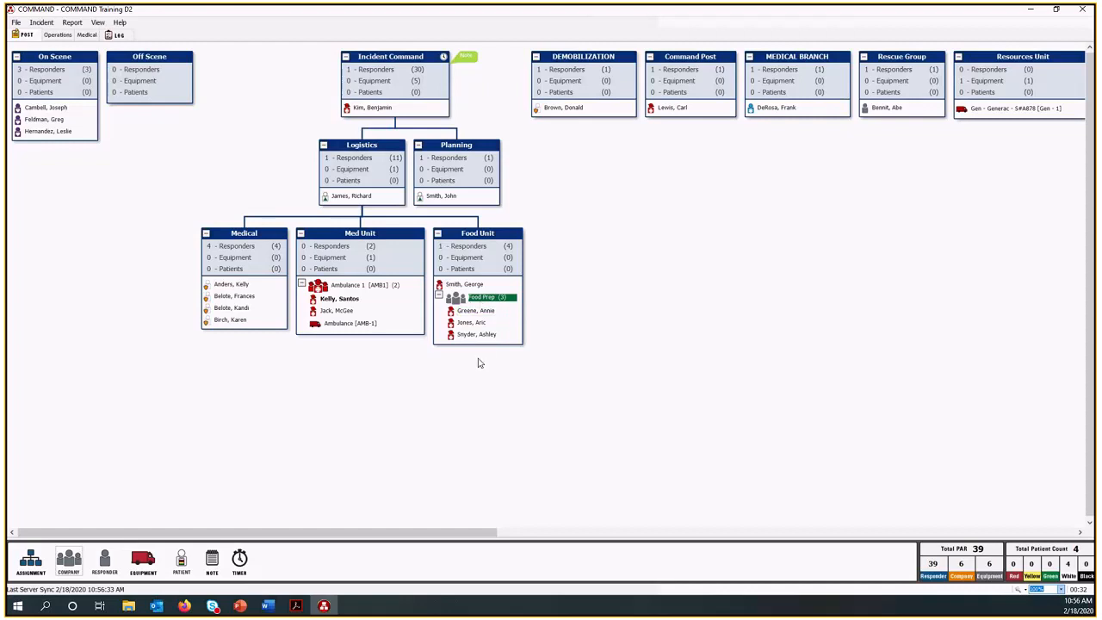
# Set the first responder listed in the Food Prep company as its leader.
pyautogui.rightClick(489, 315)
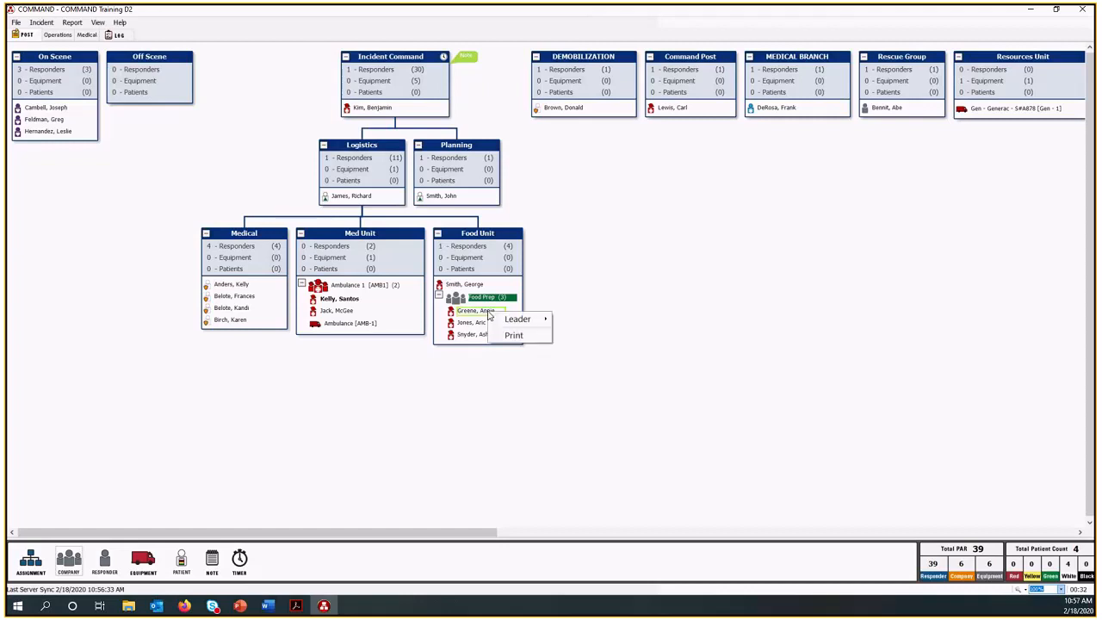
pyautogui.moveTo(505, 323)
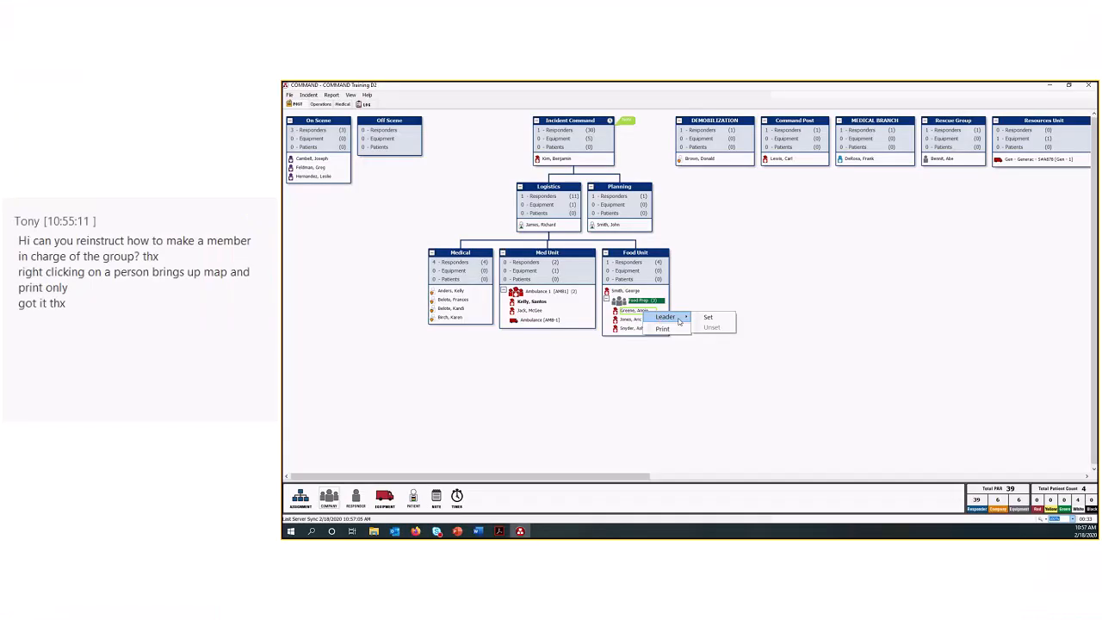
pyautogui.click(572, 321)
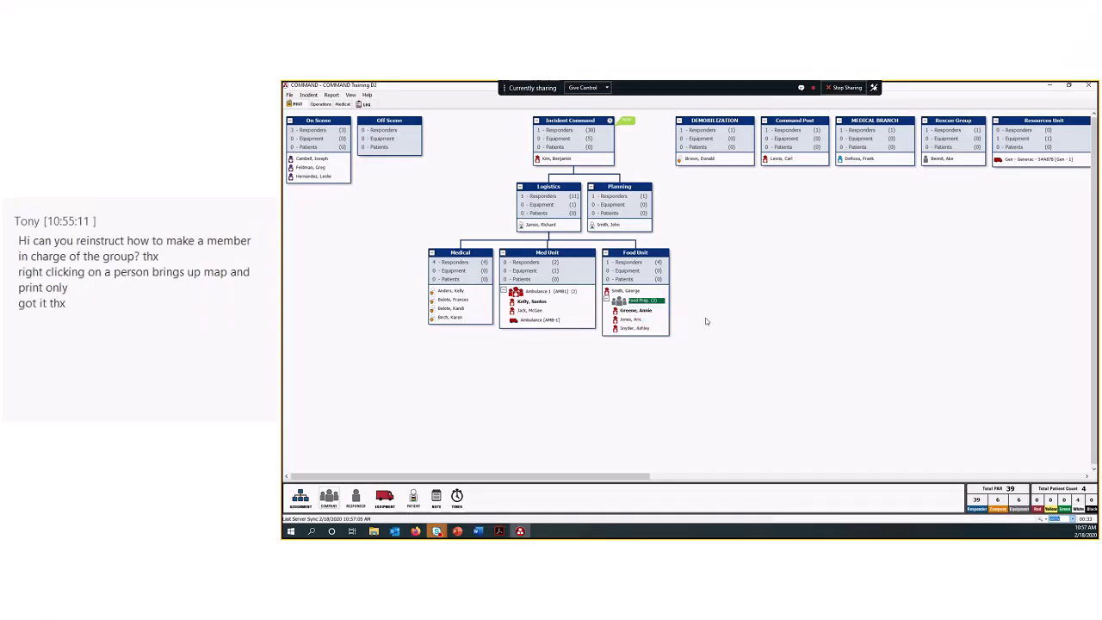
# Check the options for the first responder in the Medical assignment, and view the incident's Operations and Medical boards.
pyautogui.rightClick(447, 293)
pyautogui.click(484, 359)
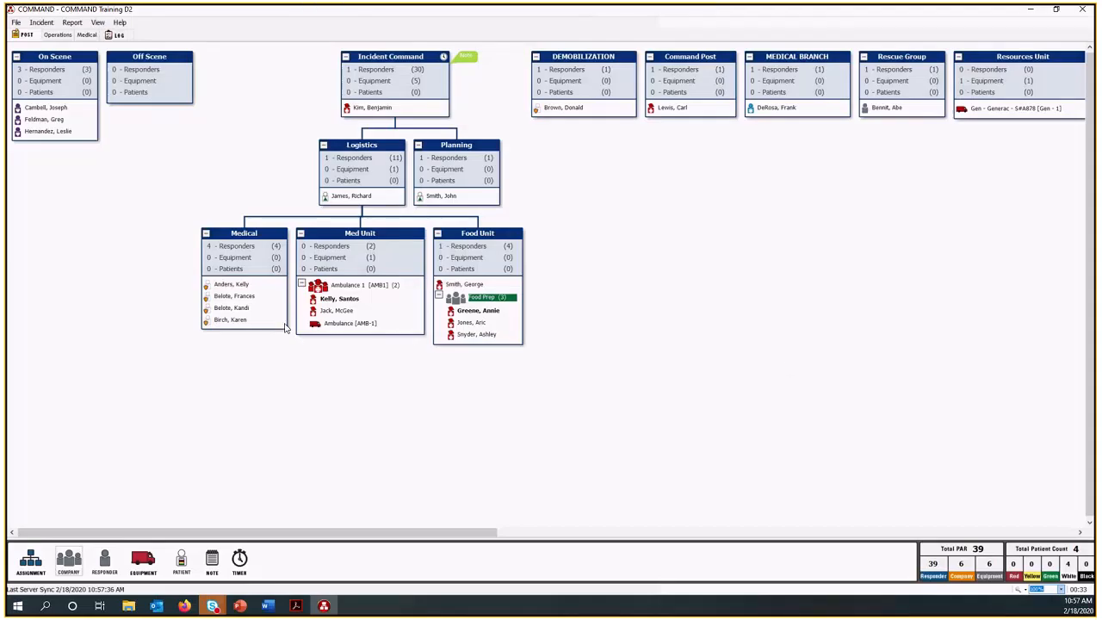
pyautogui.click(59, 36)
pyautogui.click(87, 35)
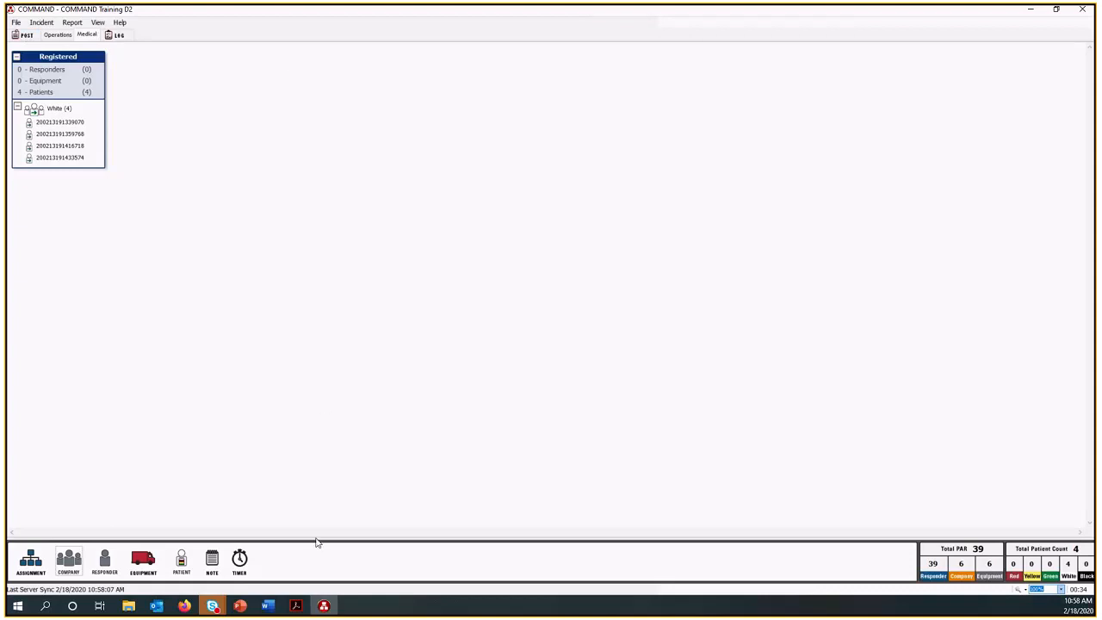
# Check the Post and Operations boards, produce a Responder Qualifications report for EMT, and view it at full size before closing it.
pyautogui.click(27, 35)
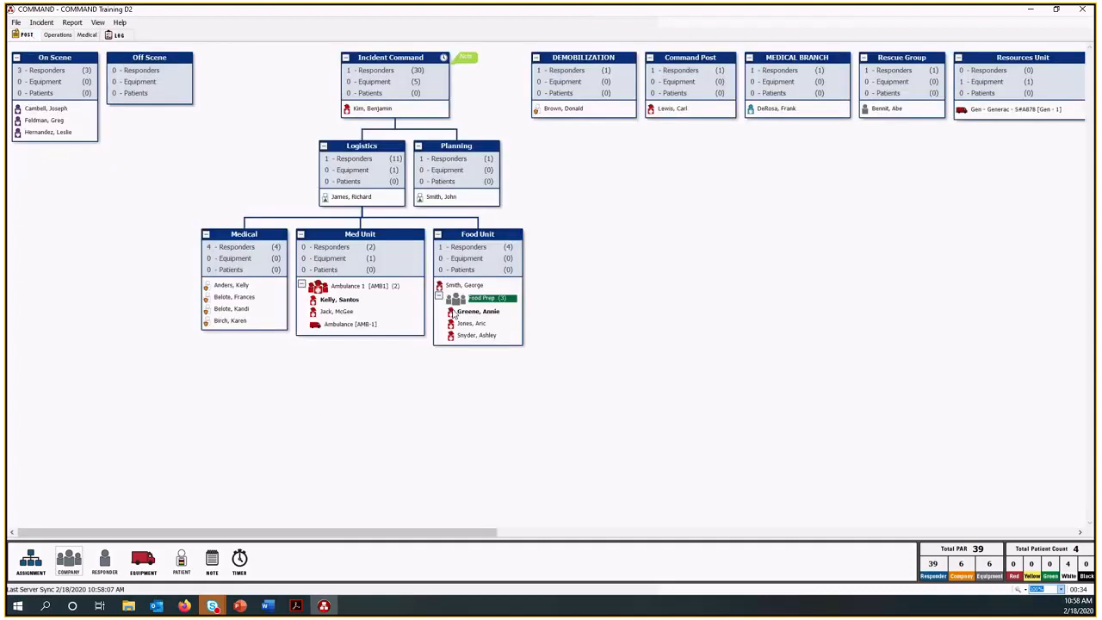
pyautogui.click(58, 36)
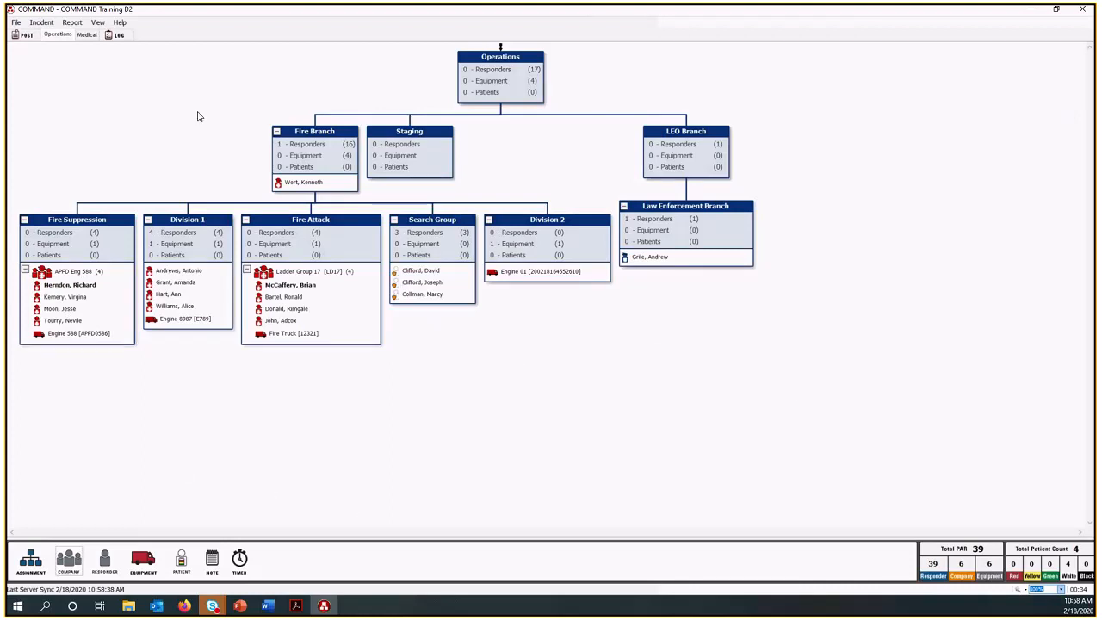
pyautogui.click(72, 22)
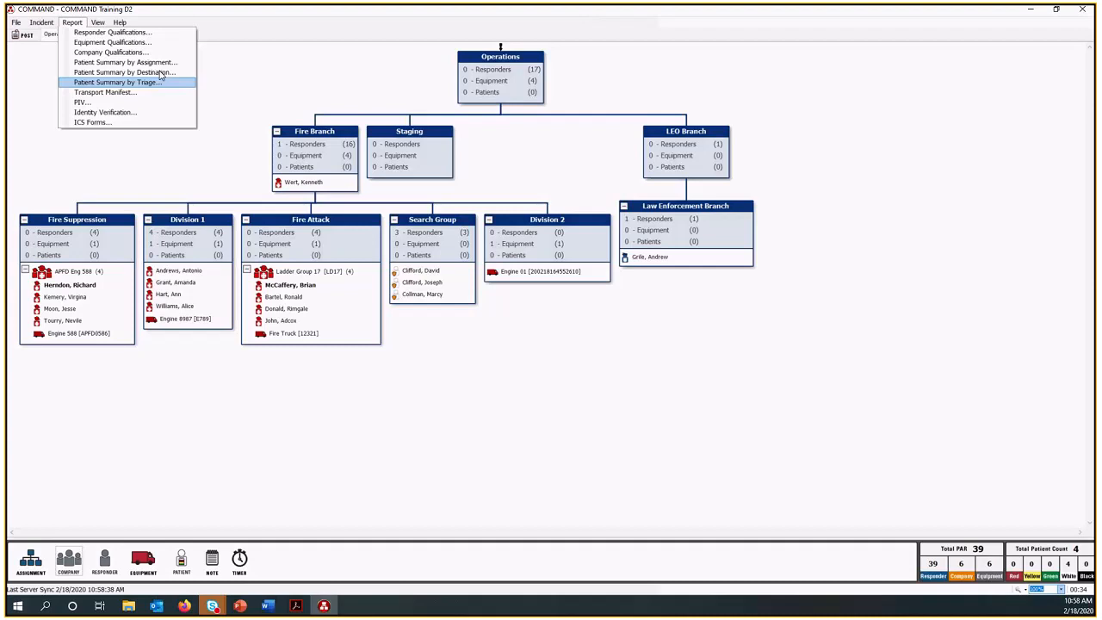
pyautogui.click(126, 33)
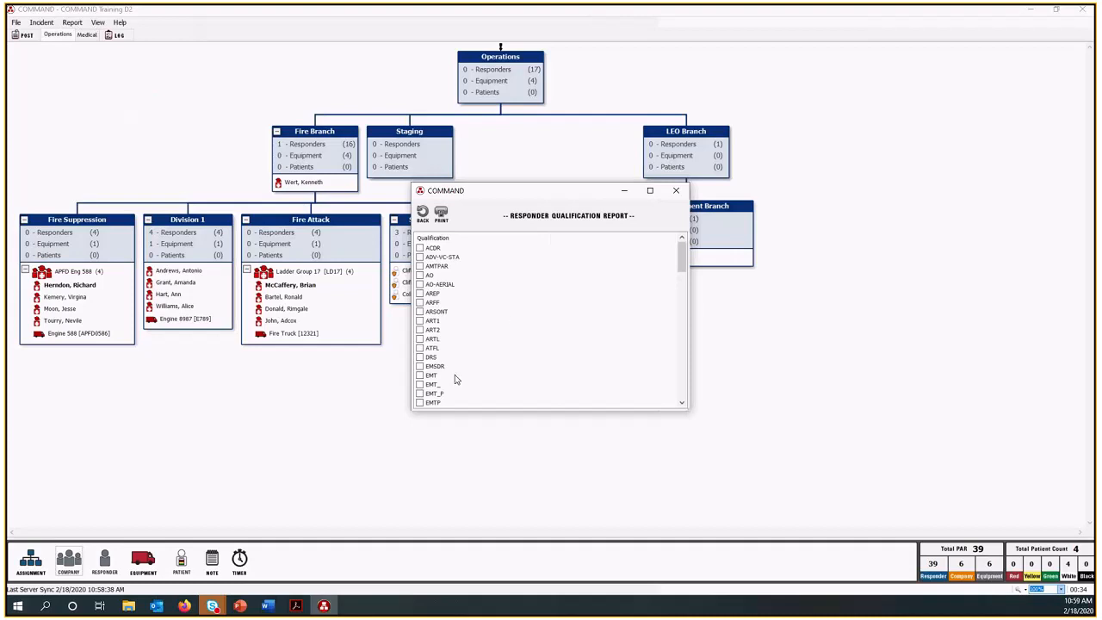
pyautogui.click(421, 376)
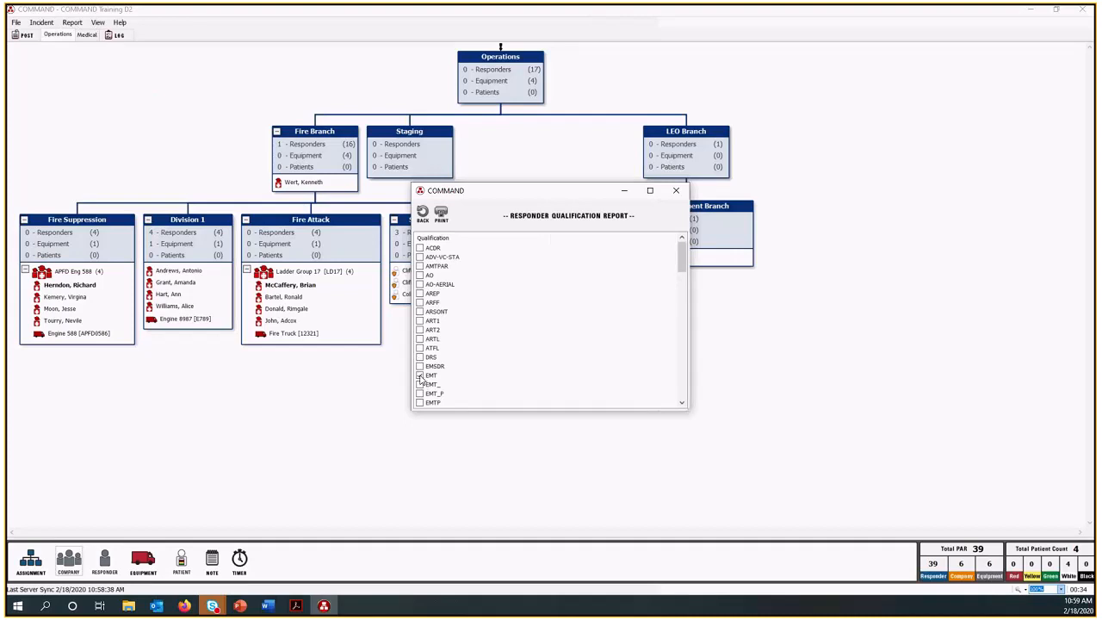
pyautogui.click(442, 215)
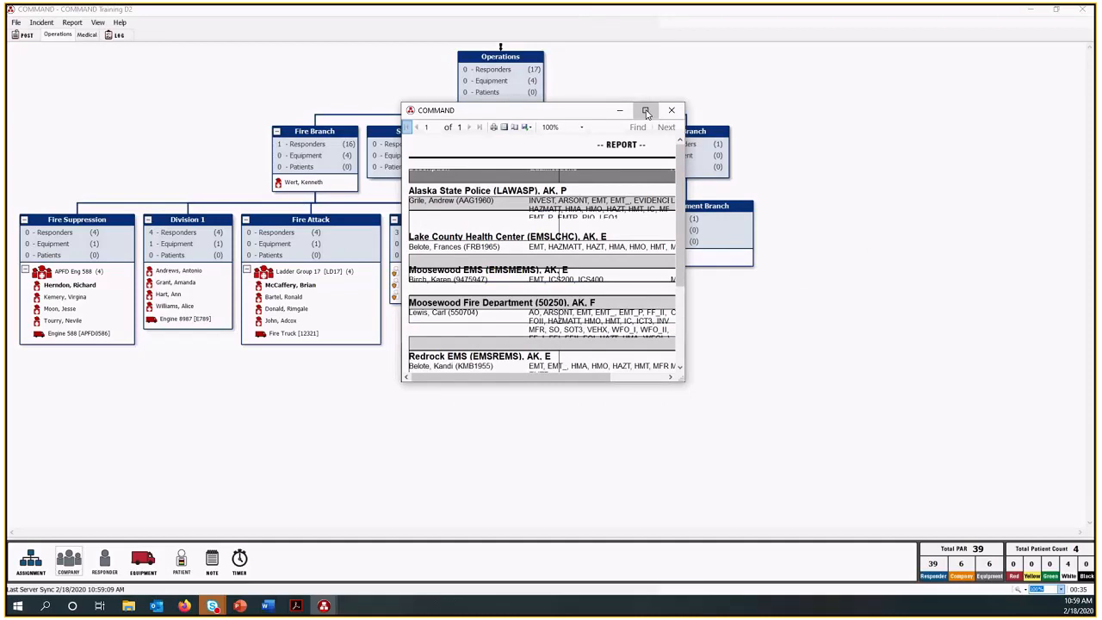
pyautogui.click(645, 112)
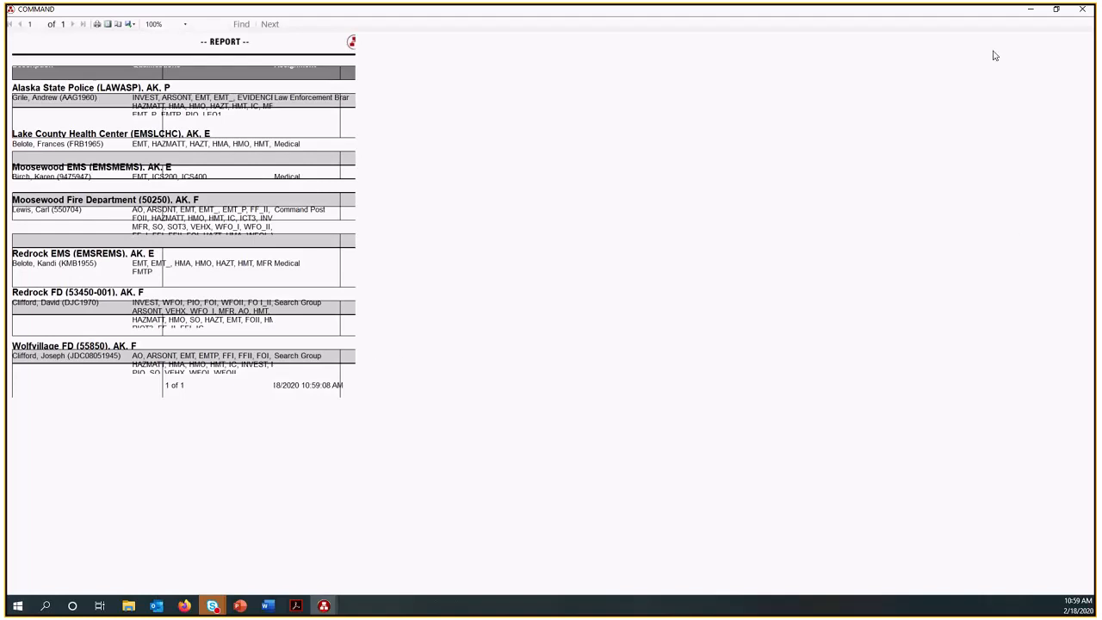
pyautogui.click(1081, 9)
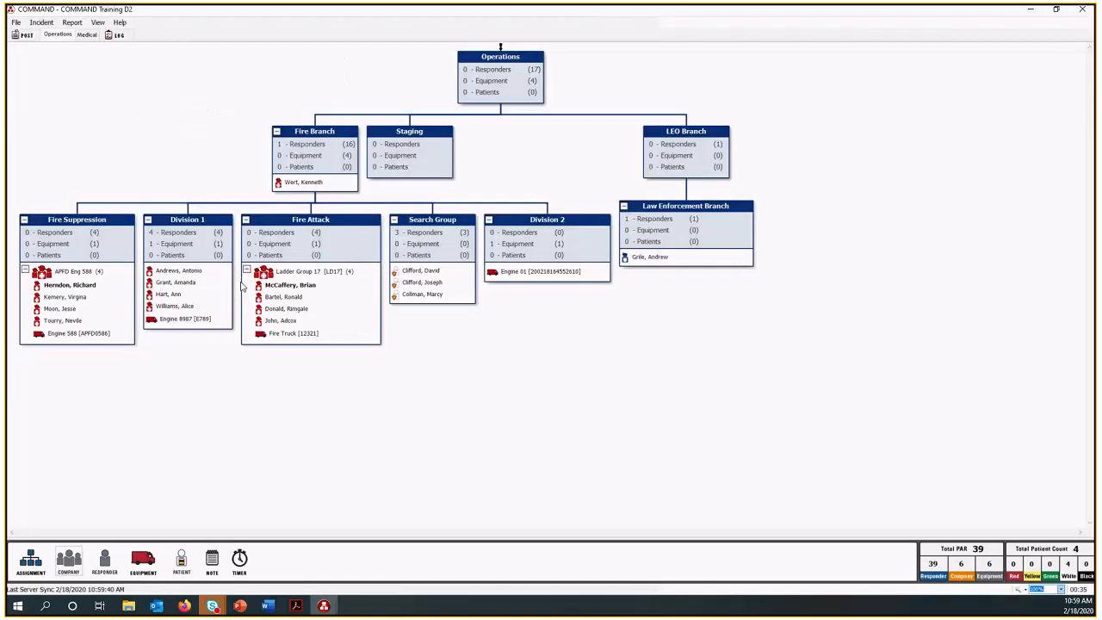
# Open the print settings for the second responder in Ladder Group 17, look through the available tag designs, and close without printing.
pyautogui.rightClick(294, 298)
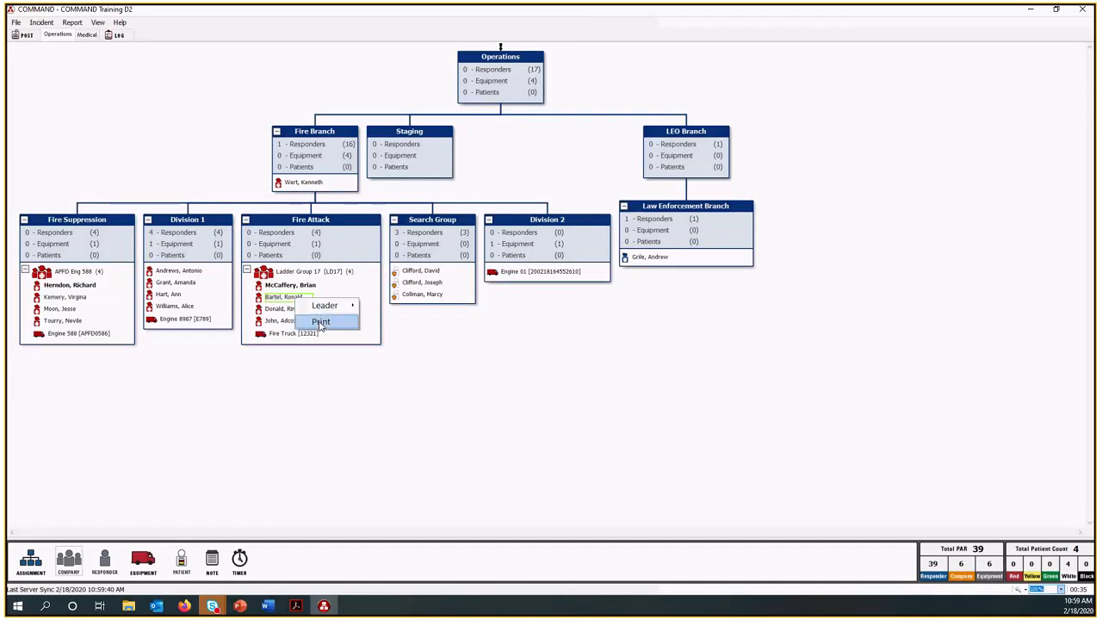
pyautogui.click(319, 323)
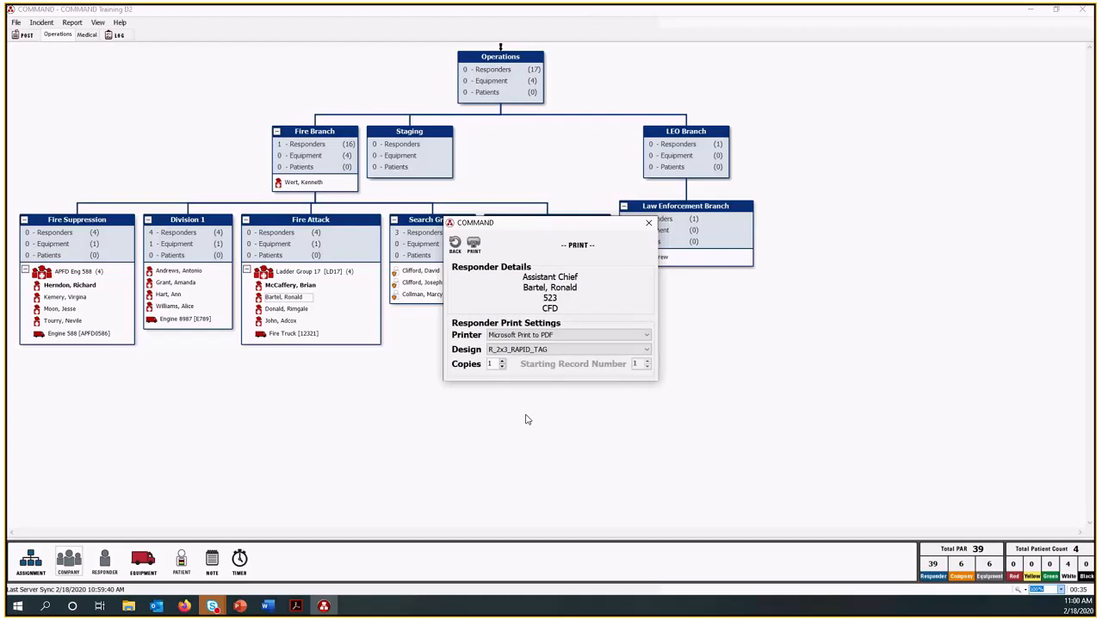
pyautogui.click(645, 351)
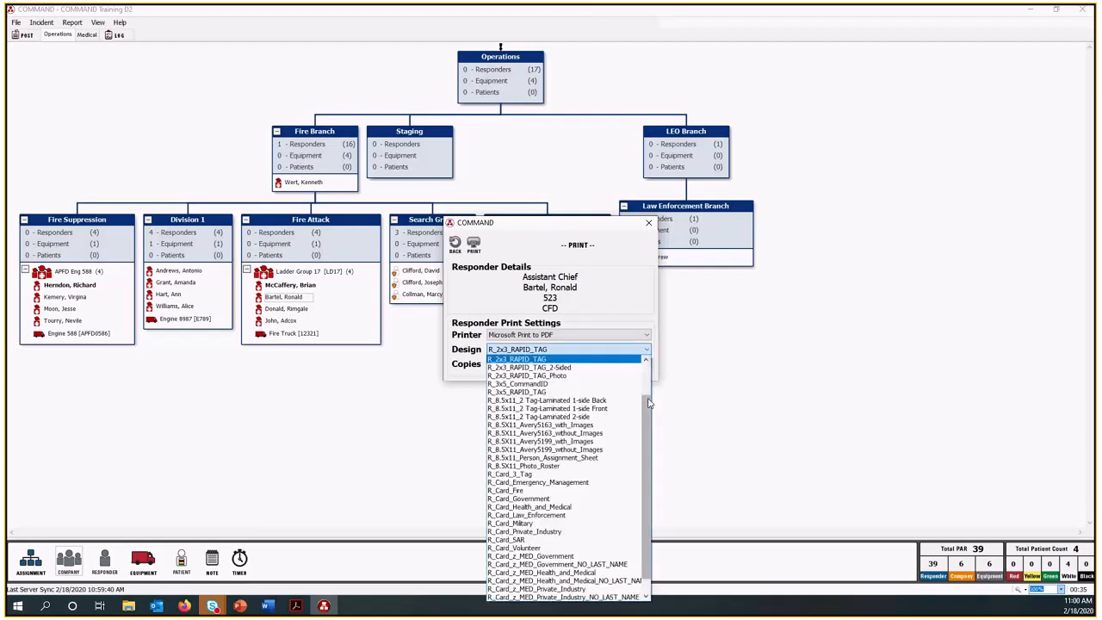
pyautogui.scroll(-1, 649, 404)
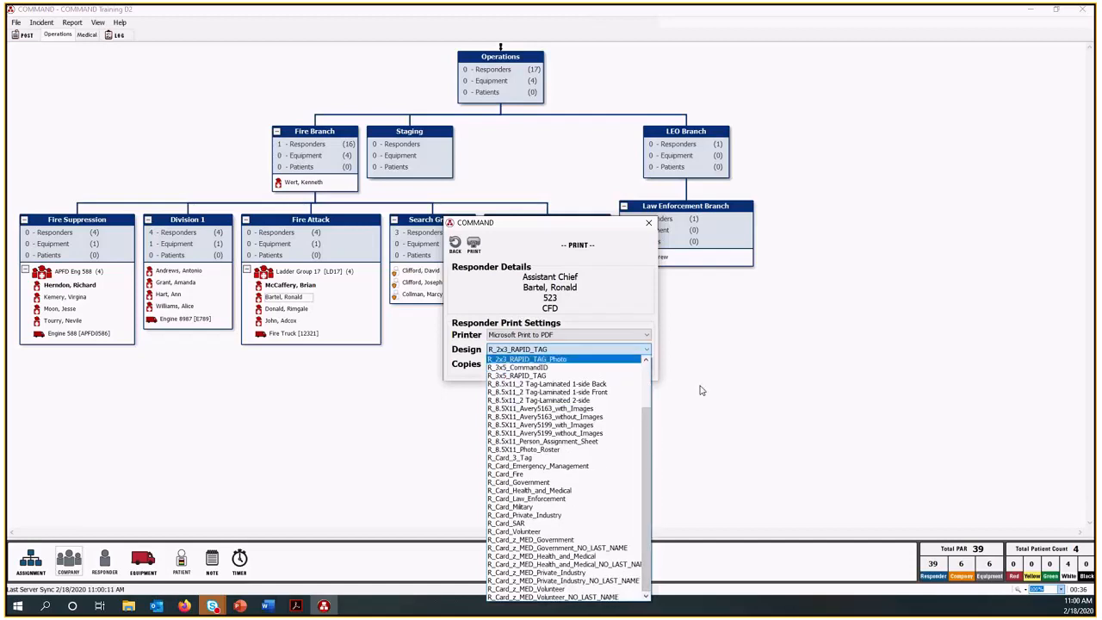
pyautogui.click(650, 224)
pyautogui.click(649, 225)
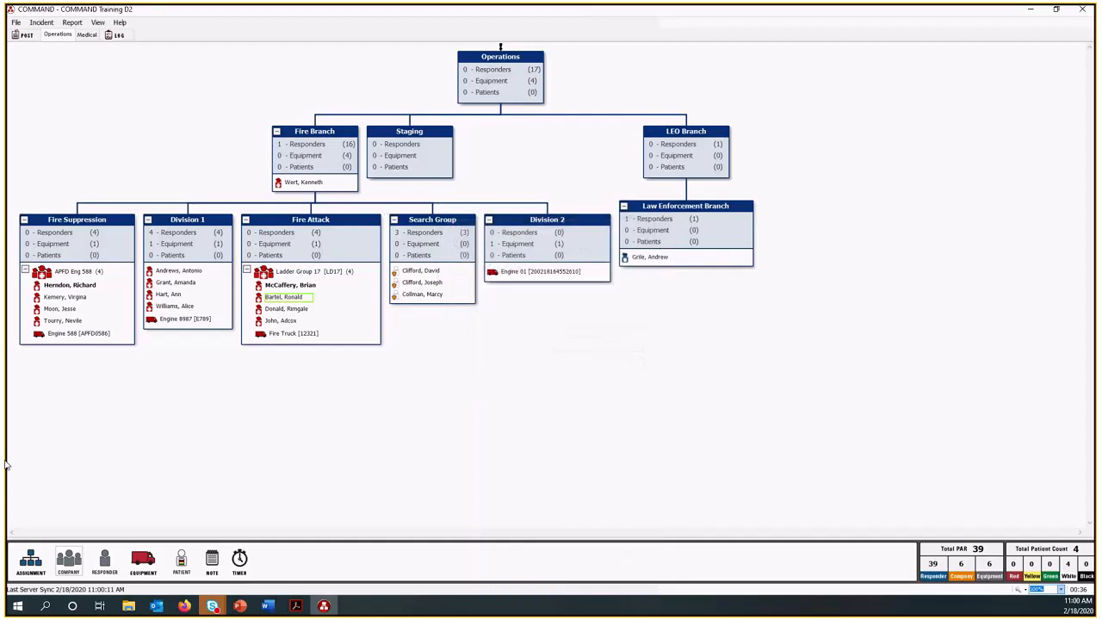
# Switch to SalamanderLive in Firefox and sign in with the account's username and password.
pyautogui.click(191, 607)
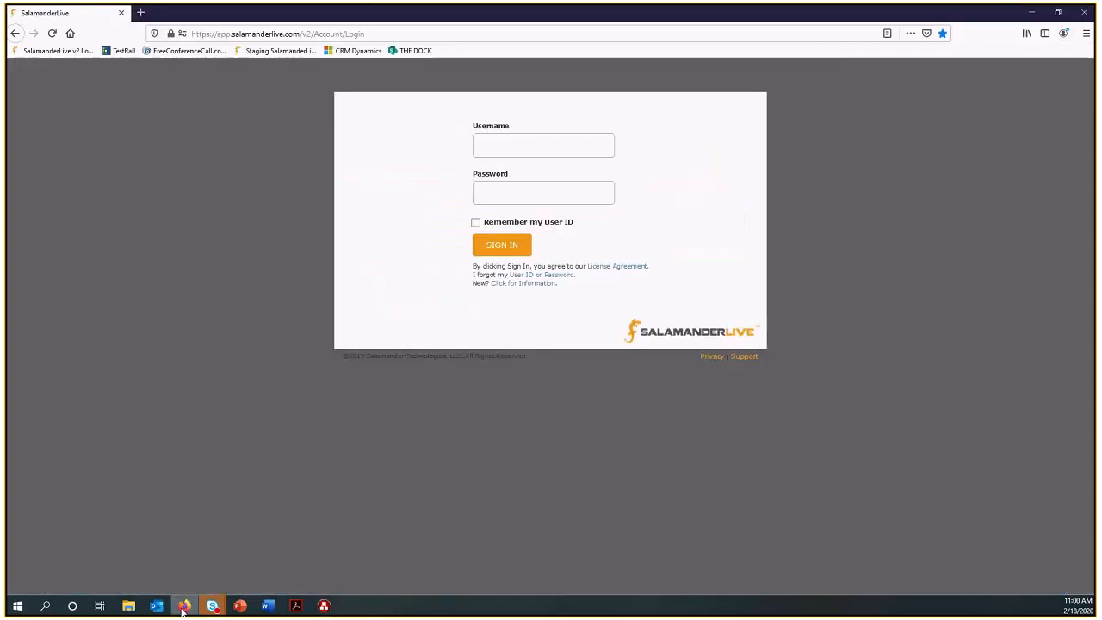
pyautogui.click(534, 142)
pyautogui.click(529, 188)
pyautogui.click(513, 247)
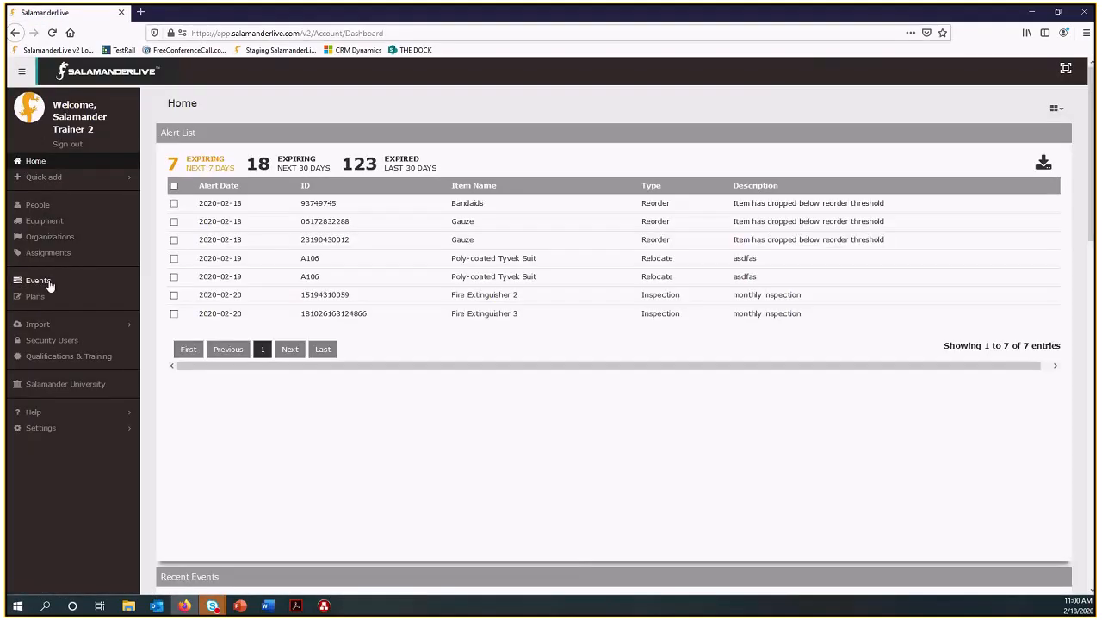
# Open the COMMAND Training D2 event dashboard and review its burn down, resource timer and assignment chart.
pyautogui.click(38, 281)
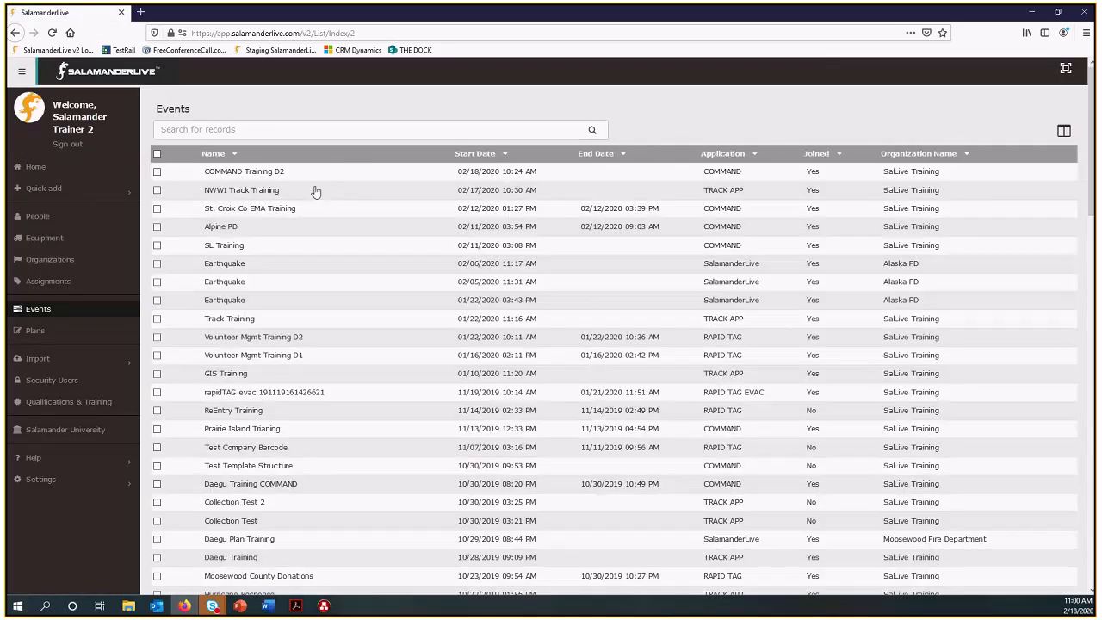
pyautogui.click(408, 201)
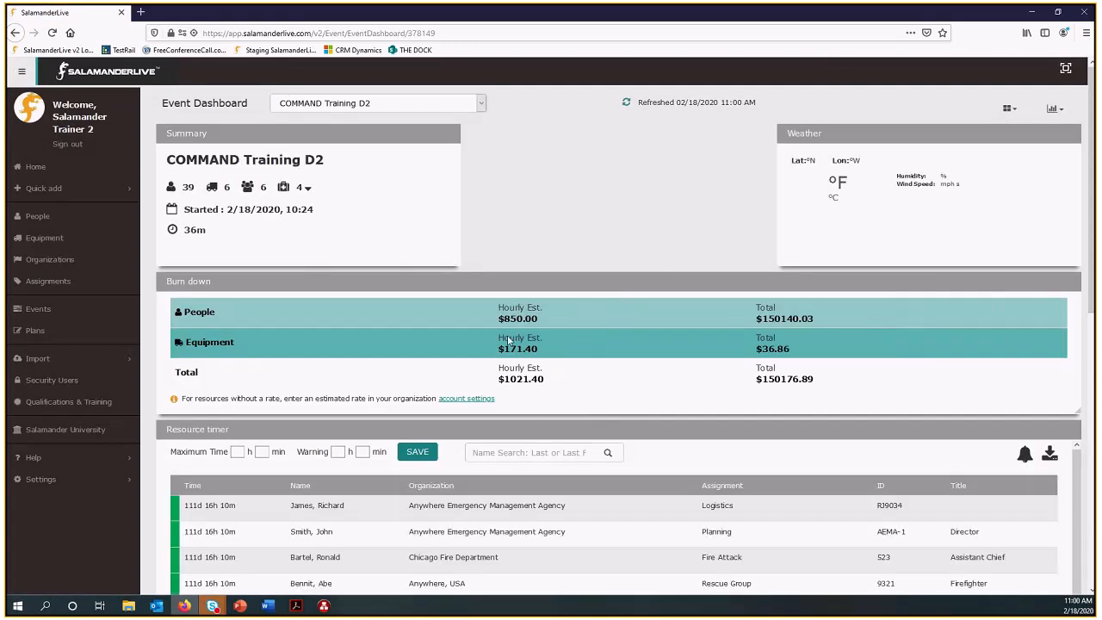
pyautogui.scroll(-5, 519, 366)
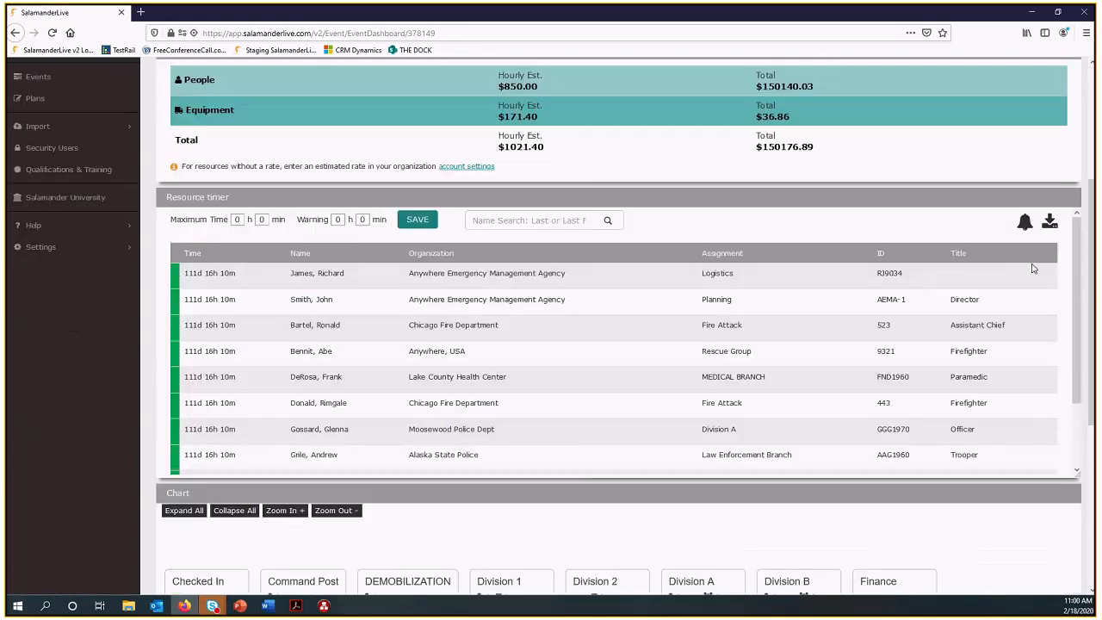
pyautogui.scroll(-1, 1094, 313)
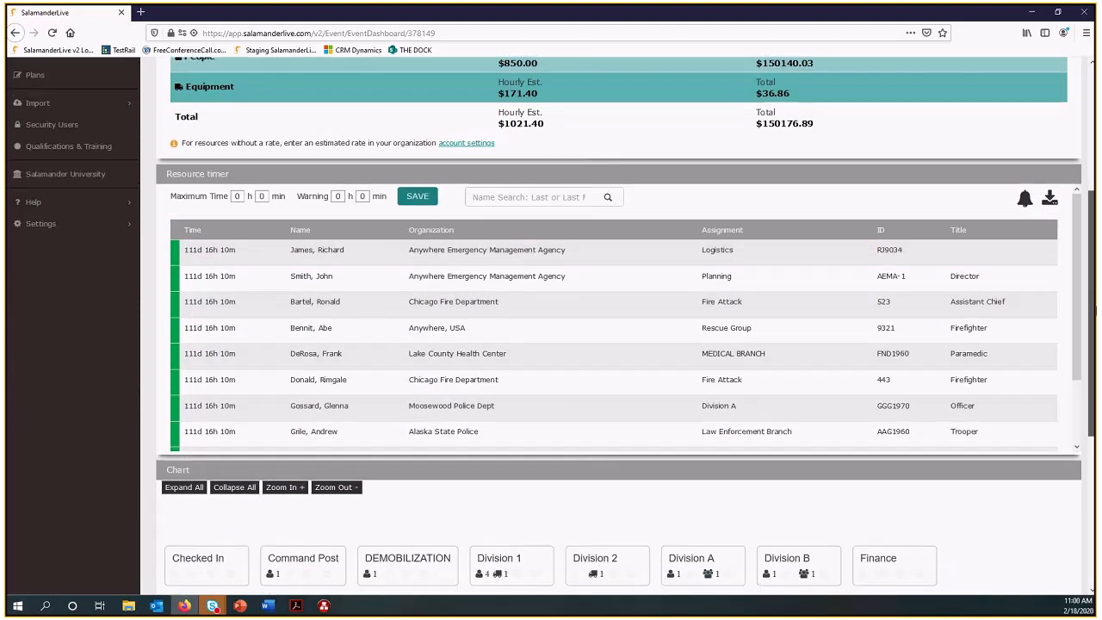
pyautogui.scroll(-6, 1011, 362)
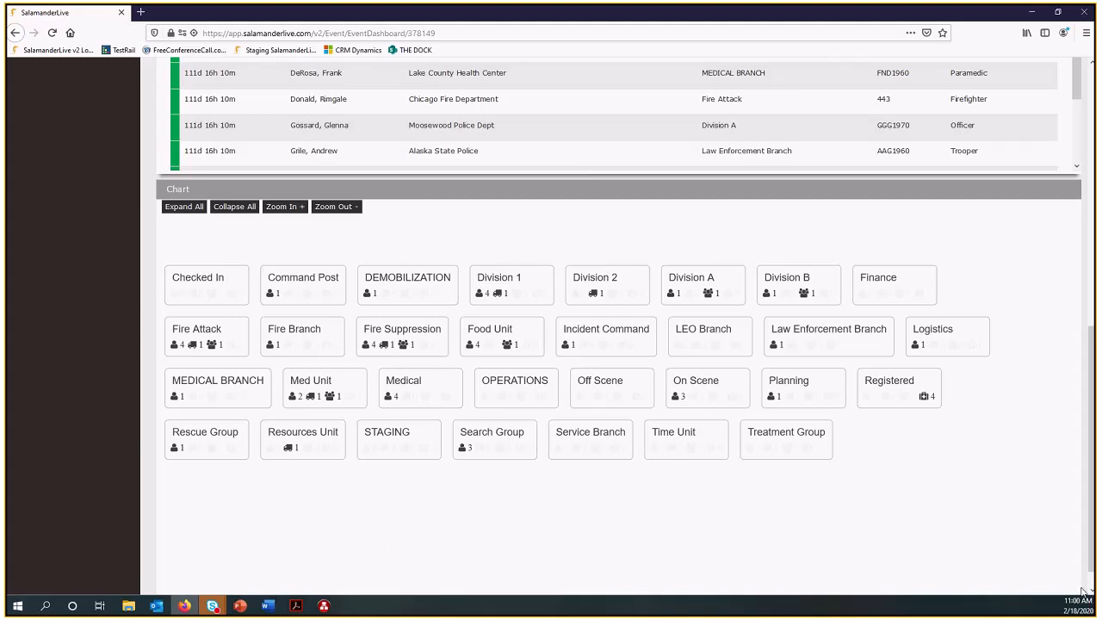
pyautogui.moveTo(1092, 519); pyautogui.dragTo(1092, 241)
# Run the PDF People Qual Search report for the EMT qualification, dismiss its options, and return to COMMAND.
pyautogui.click(1055, 110)
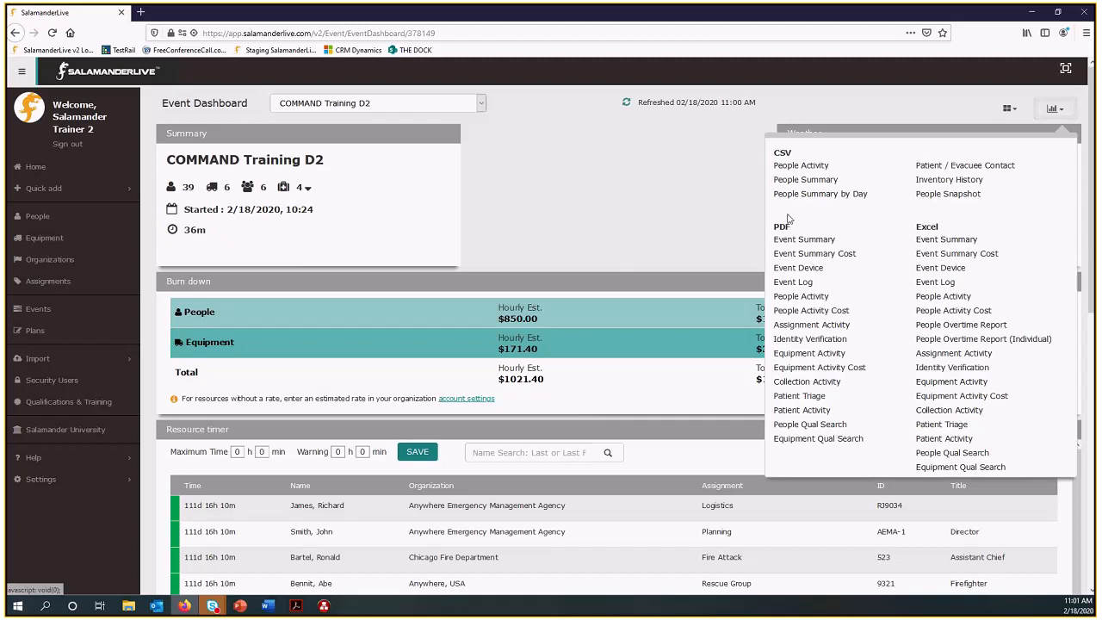
pyautogui.click(815, 425)
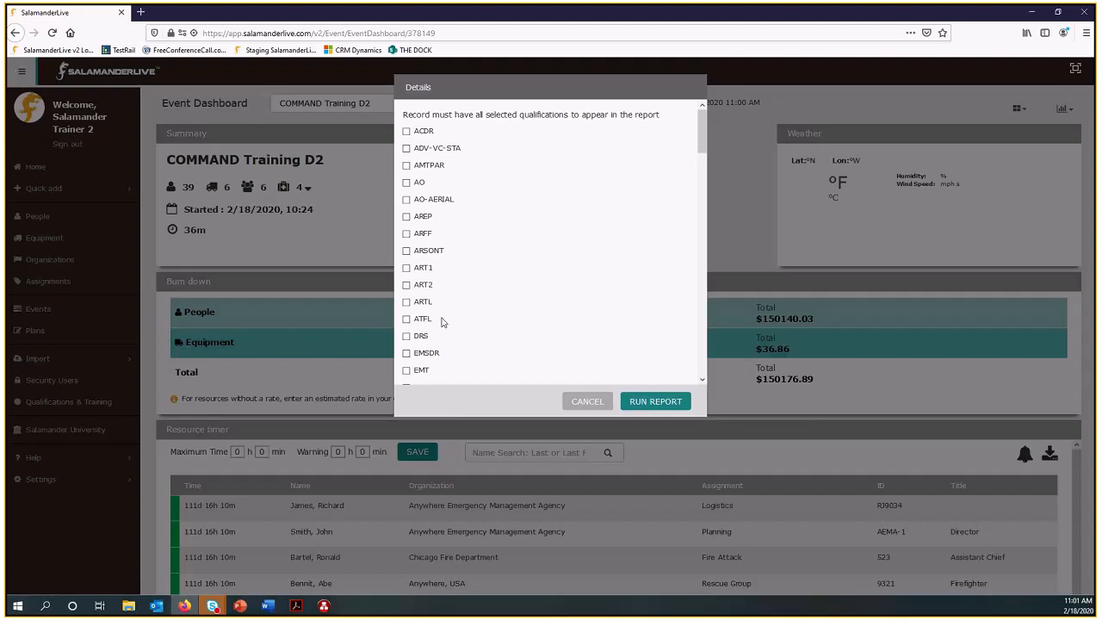
pyautogui.scroll(-1, 442, 321)
pyautogui.click(407, 316)
pyautogui.click(664, 408)
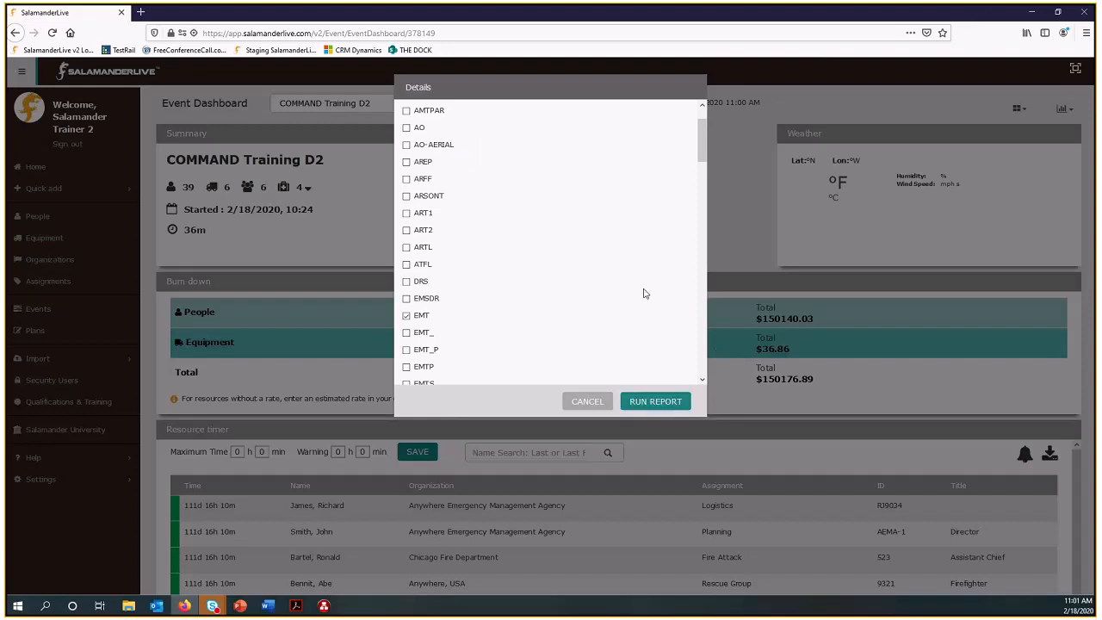
pyautogui.click(588, 405)
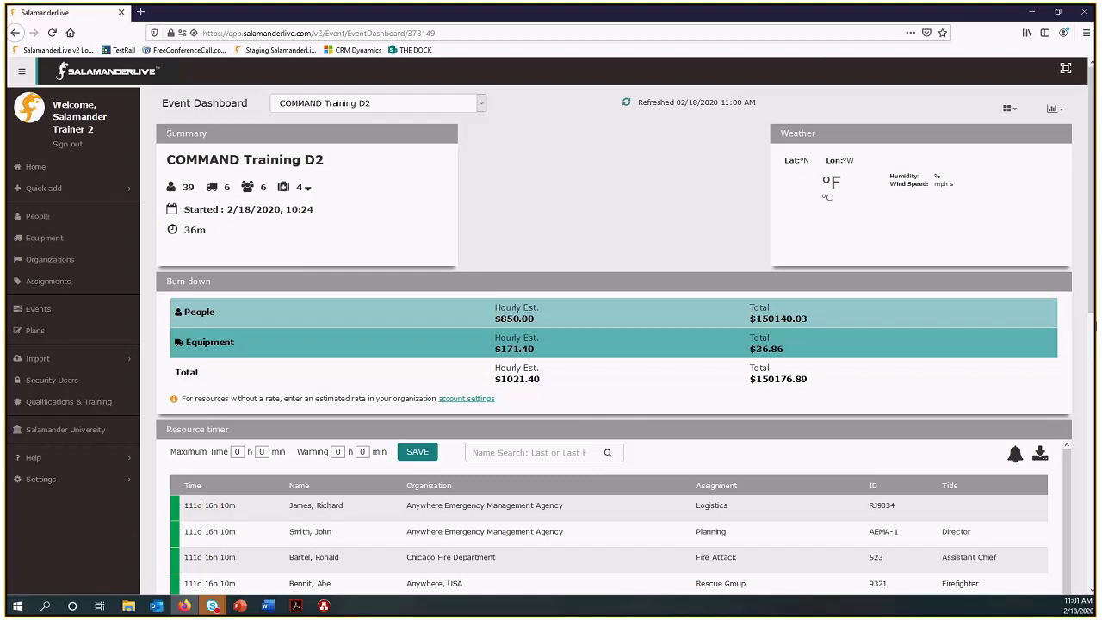
pyautogui.click(1031, 12)
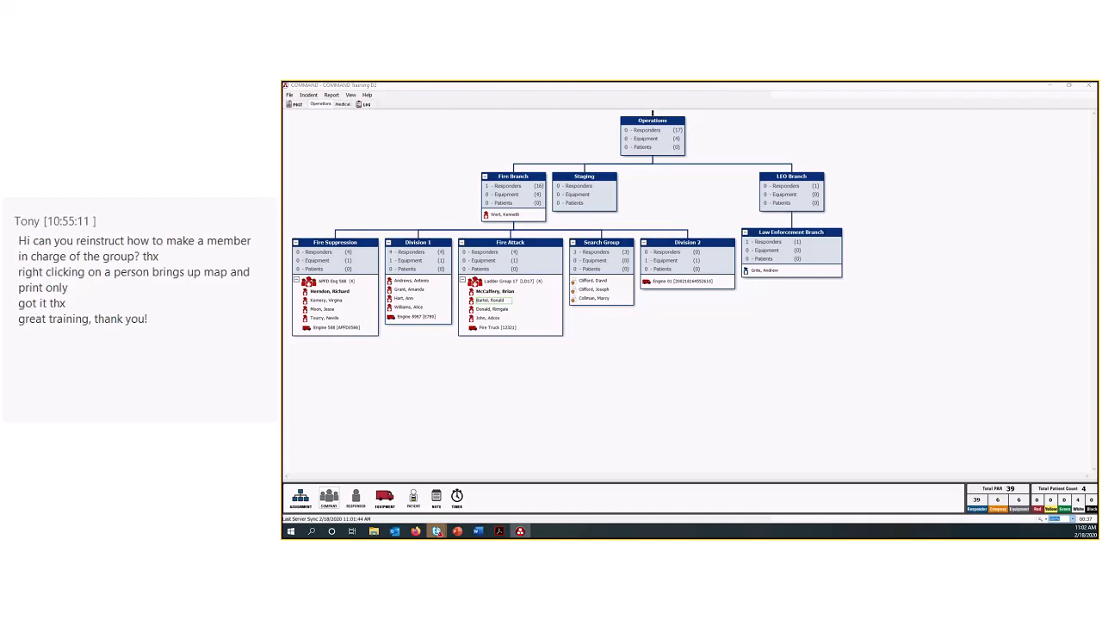
# Switch to SalamanderLive and expand the Salamander University COMMAND topics: What is COMMAND?, Setting Up COMMAND and Using COMMAND.
pyautogui.moveTo(408, 519)
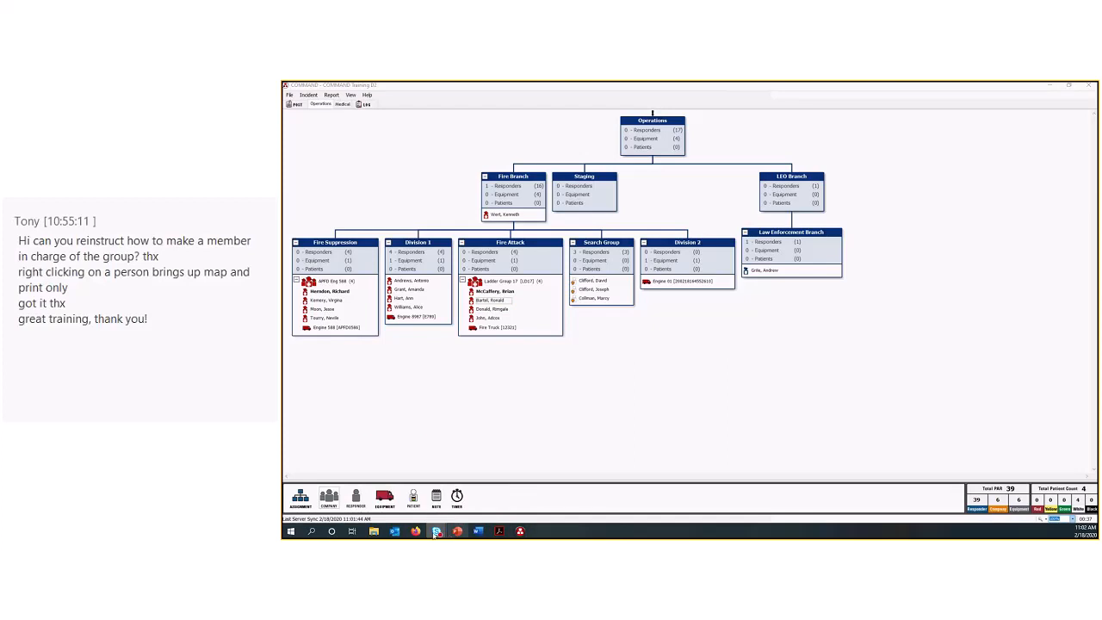
pyautogui.click(415, 531)
pyautogui.click(326, 399)
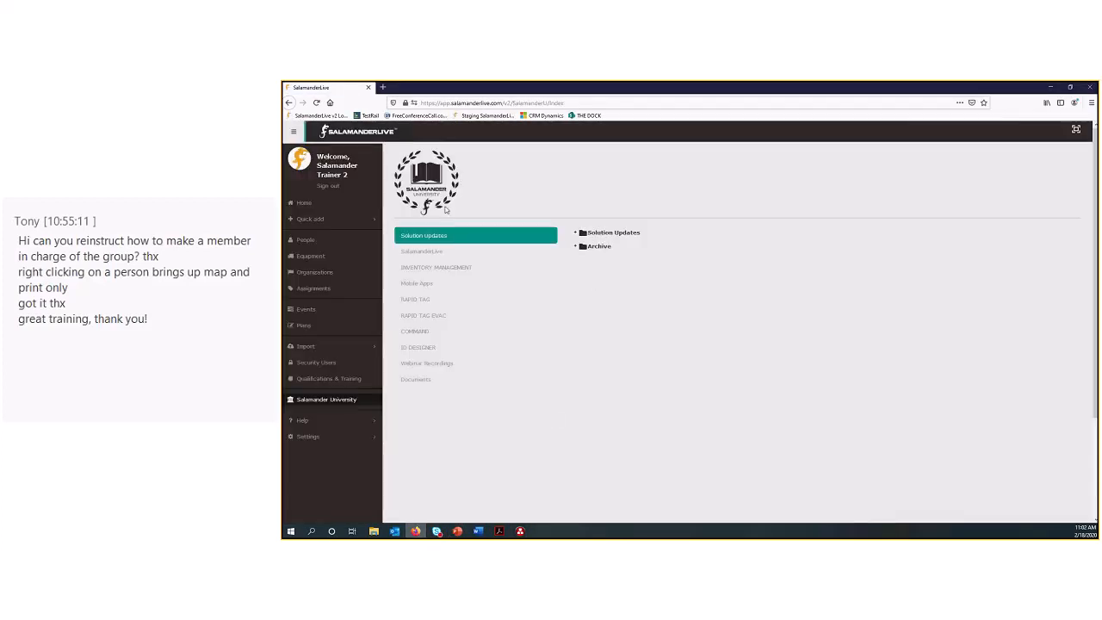
pyautogui.click(414, 332)
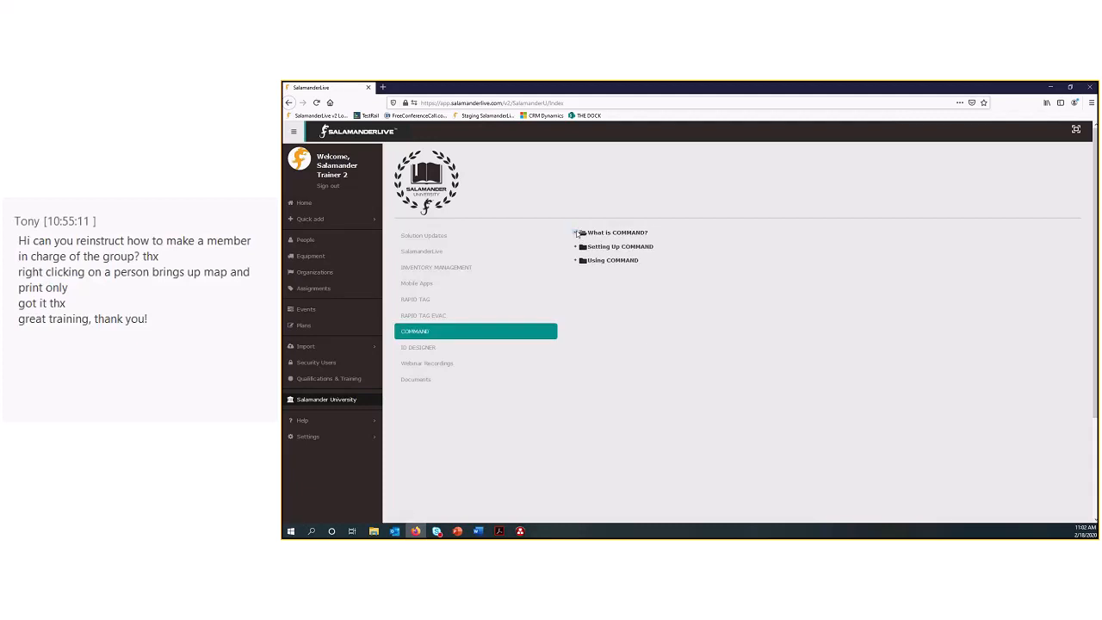
pyautogui.click(576, 233)
pyautogui.click(576, 253)
pyautogui.click(575, 273)
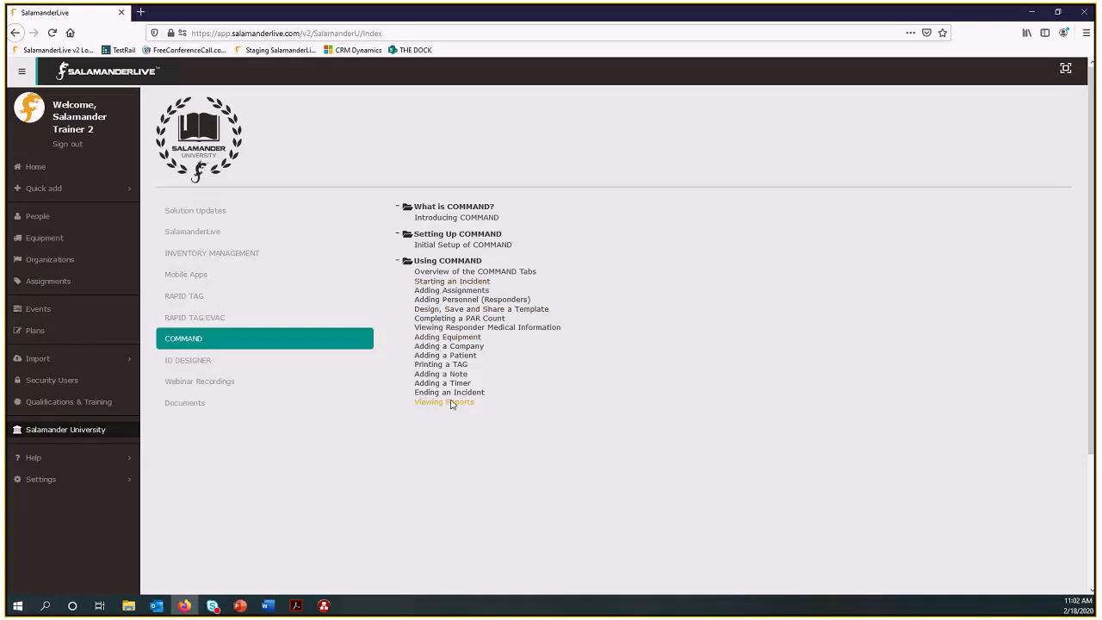
# Leave the browser and switch to the presentation's closing thank-you slide.
pyautogui.click(1041, 12)
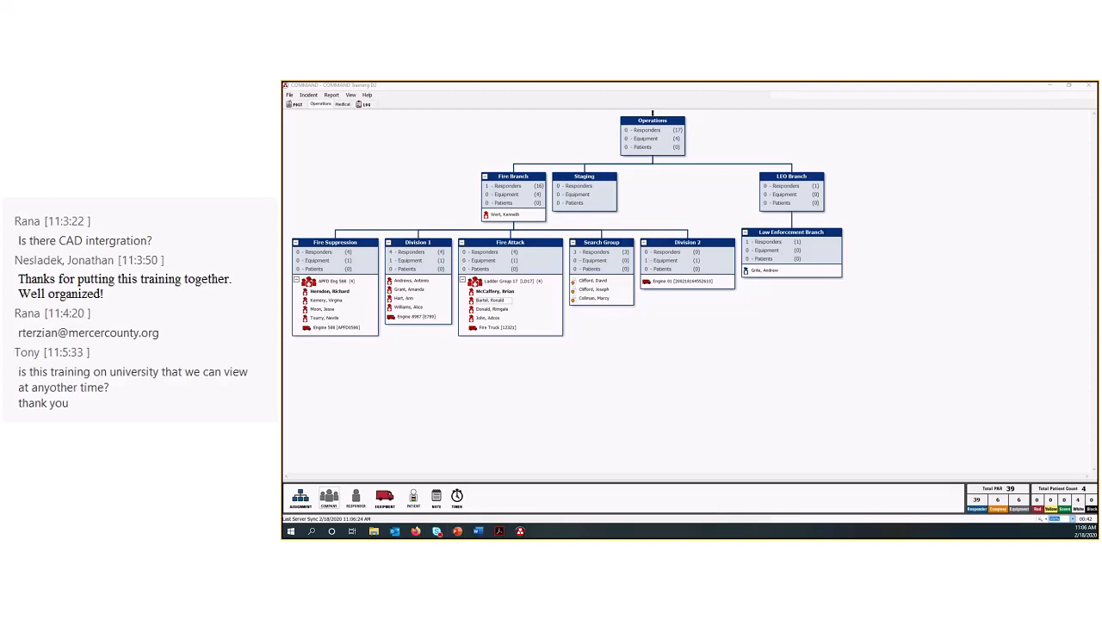
pyautogui.hotkey('alt', 'Tab')
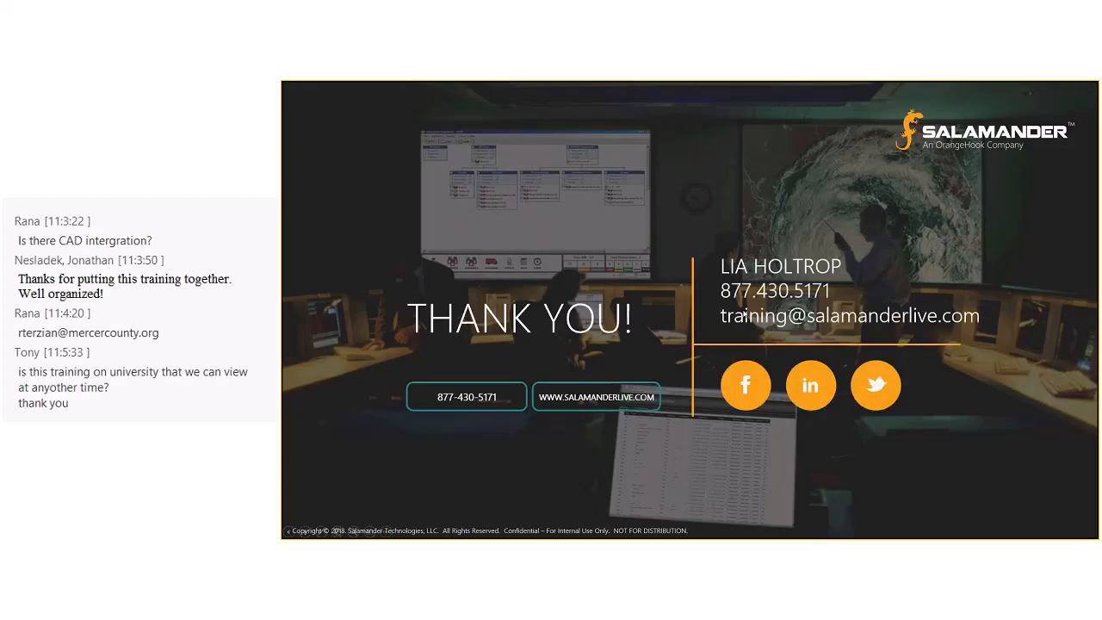